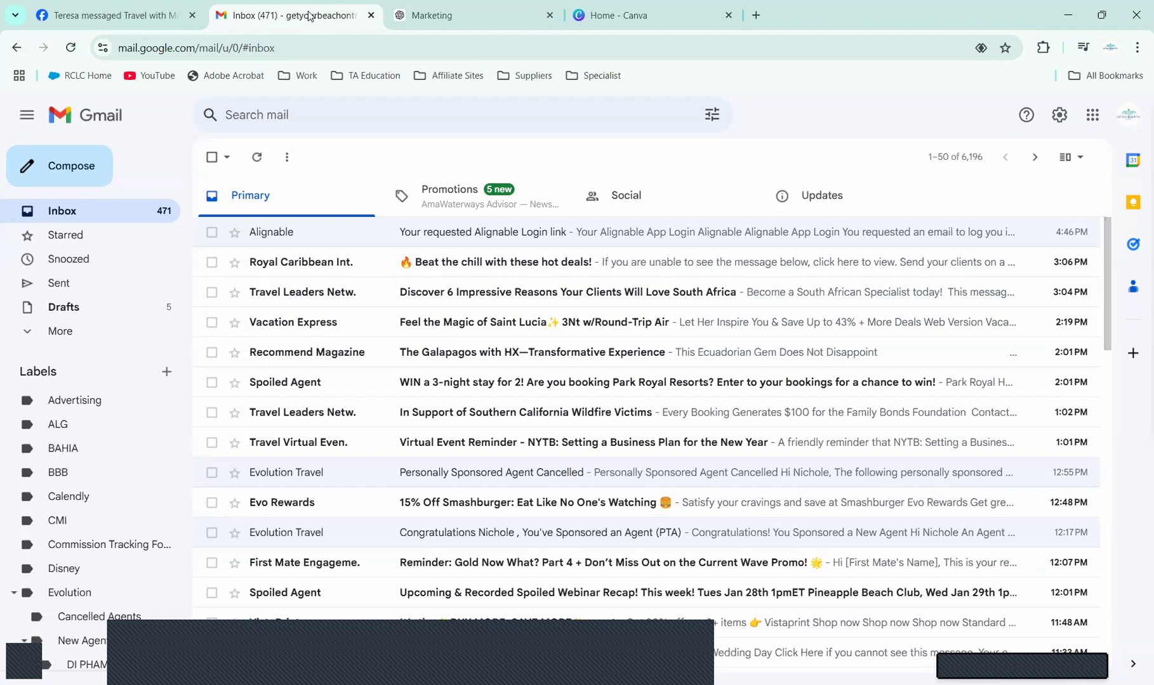
Step: Open the Royal Caribbean hot deals email, then return to the inbox
left_click(453, 266)
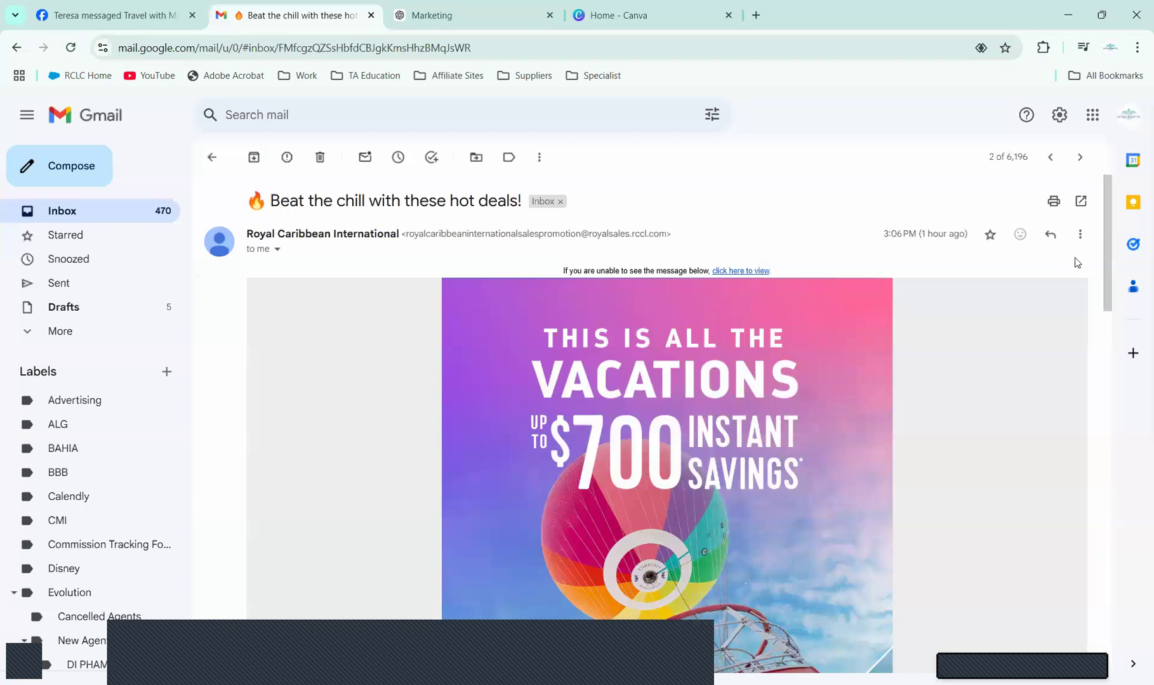
mouse_move(1110, 217)
left_mouse_down()
mouse_move(1103, 452)
mouse_move(1133, 301)
mouse_move(1128, 228)
left_mouse_up()
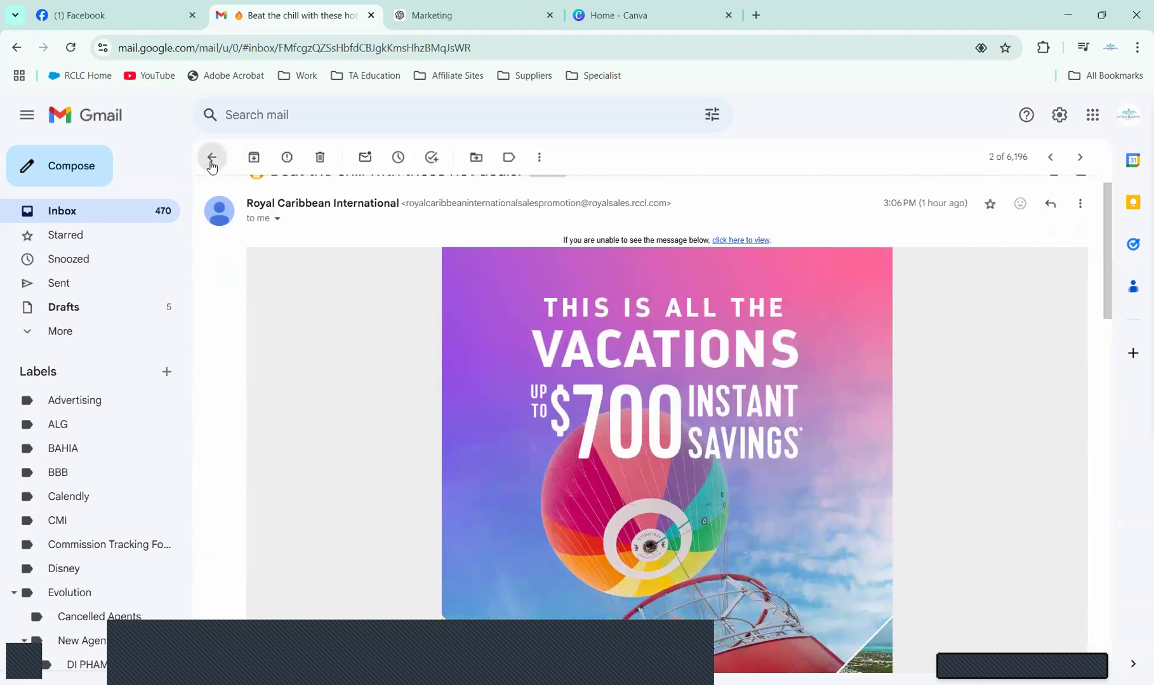
left_click(212, 158)
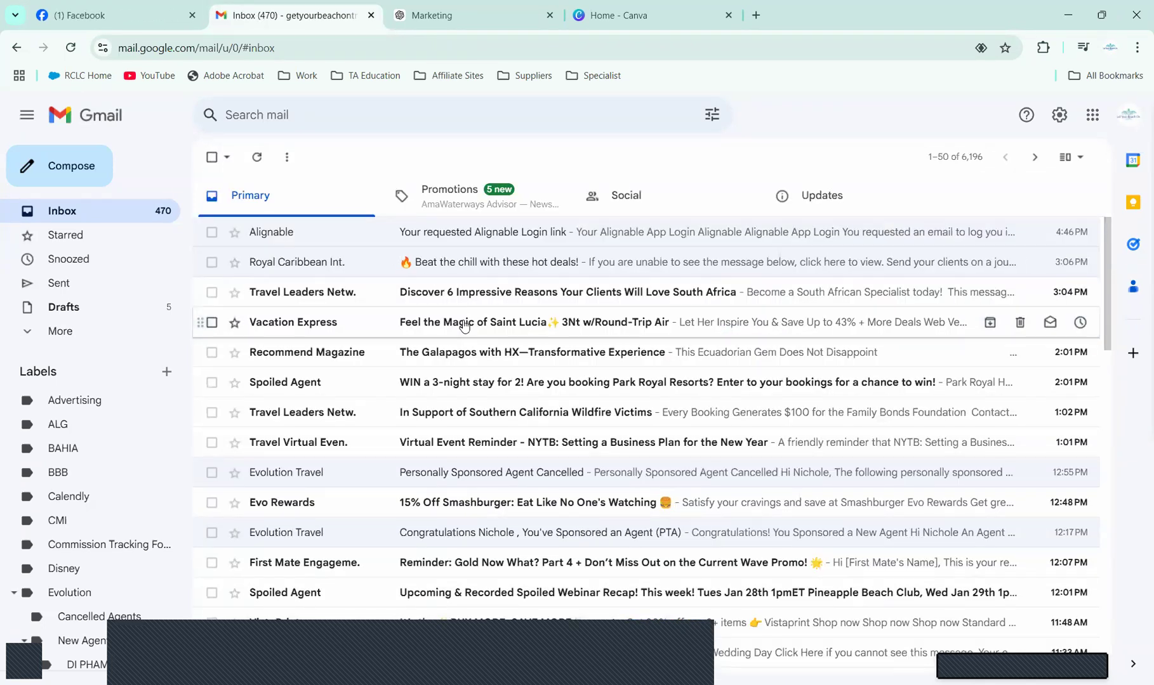
Step: Open the Vacation Express Saint Lucia email and scroll through it
left_click(464, 326)
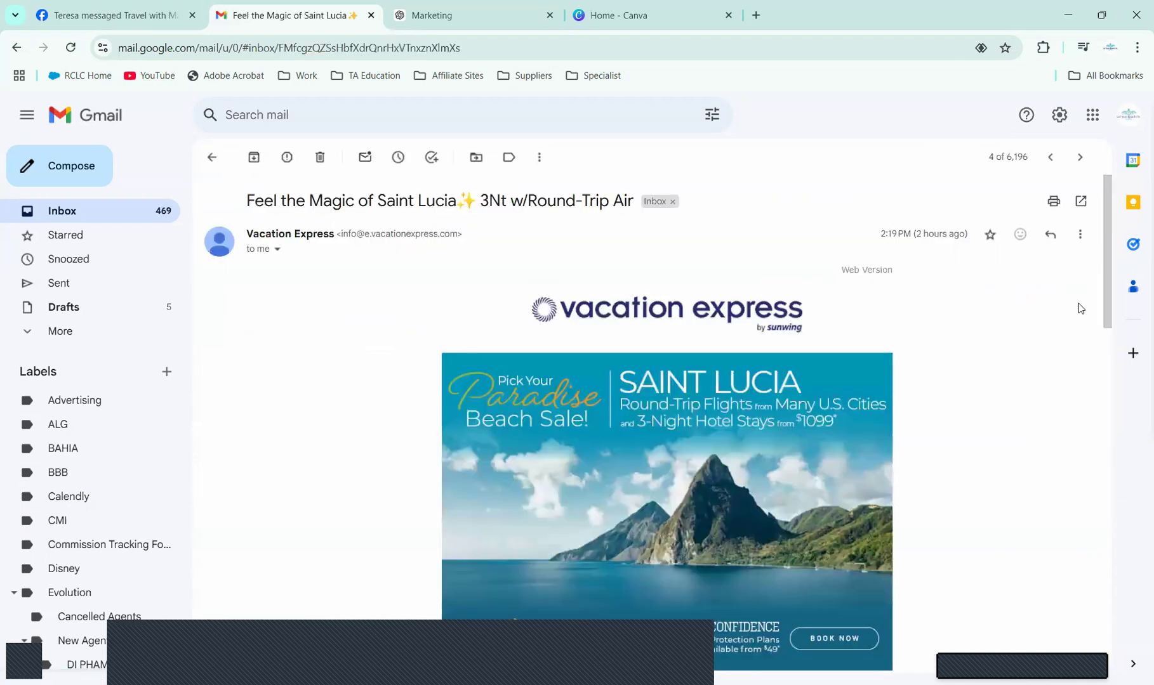
left_click_drag(1104, 243, 1114, 289)
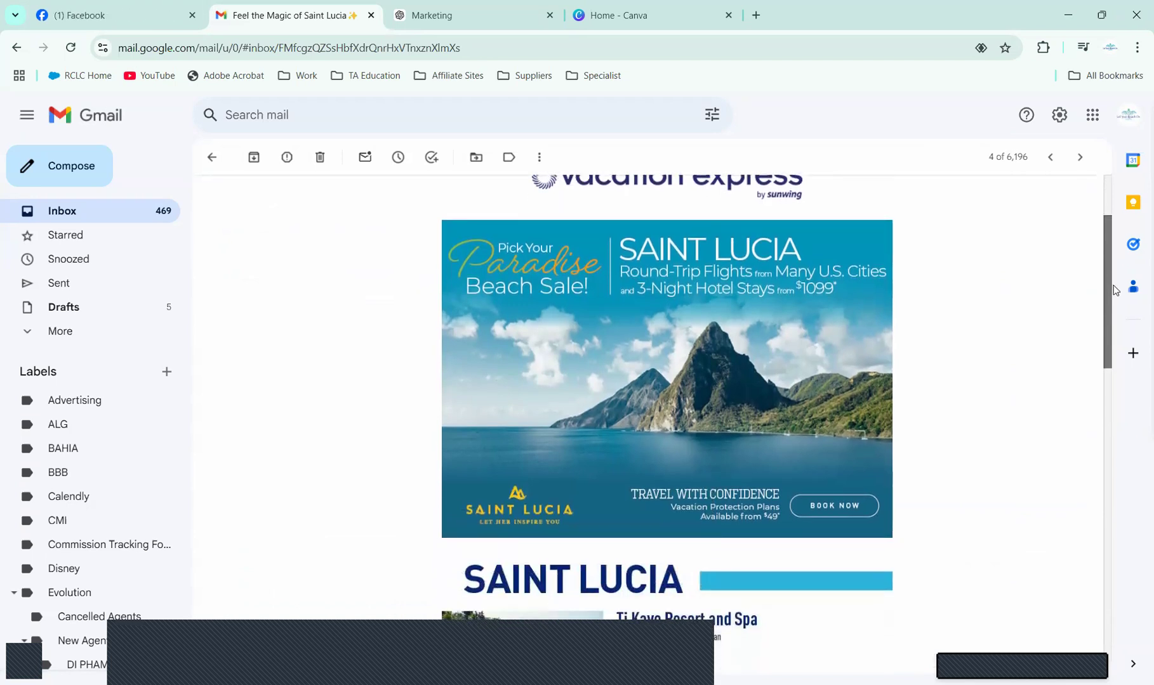
mouse_move(1115, 289)
left_mouse_down()
mouse_move(1100, 479)
mouse_move(1108, 355)
mouse_move(1128, 284)
left_mouse_up()
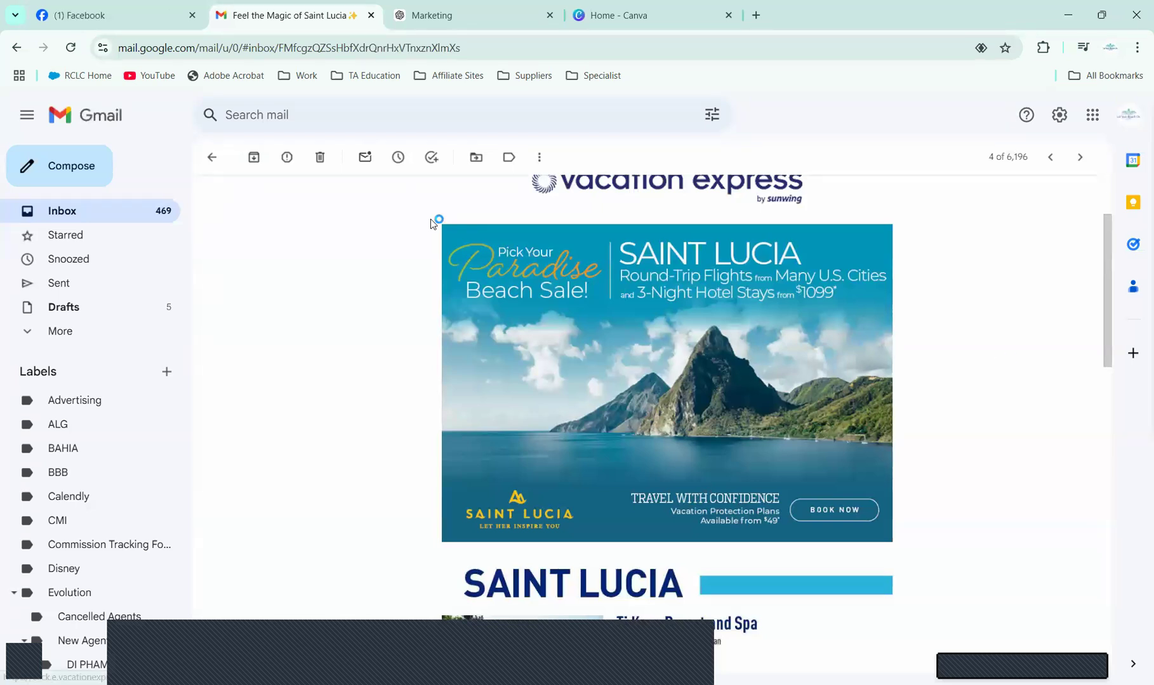
Step: Screenshot the Saint Lucia banner and follow it to the Vacation Express deals page
key("super+shift+s")
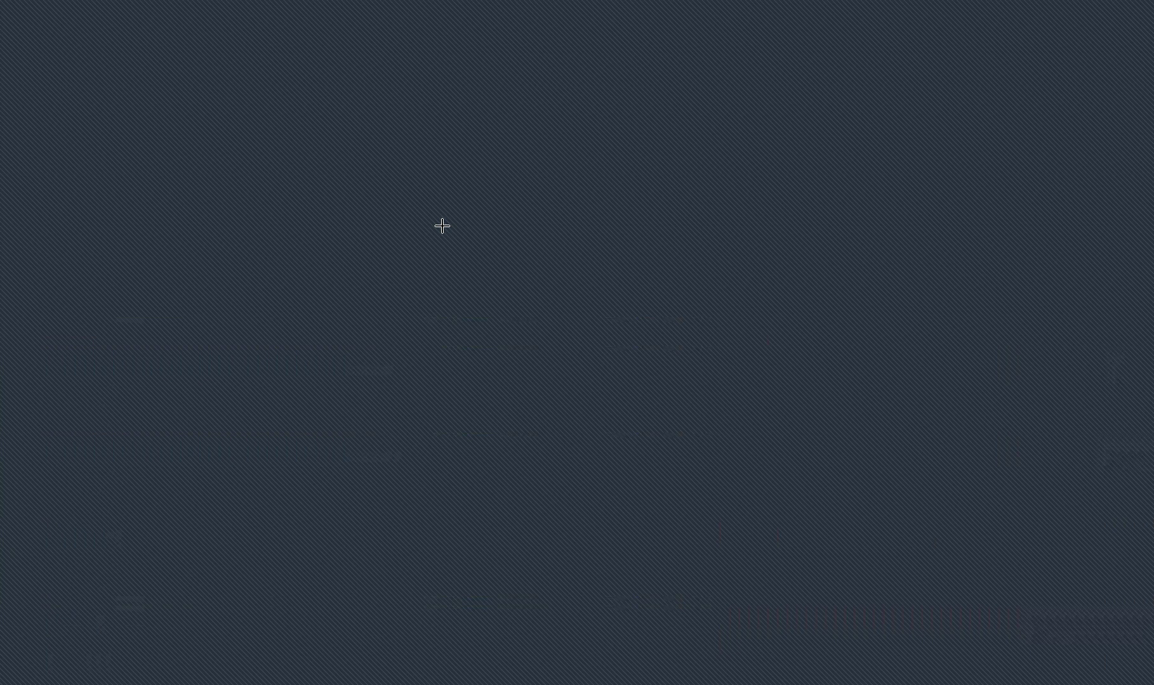
left_click_drag(442, 226, 892, 541)
mouse_move(1105, 285)
left_mouse_down()
mouse_move(1106, 334)
mouse_move(1108, 284)
left_mouse_up()
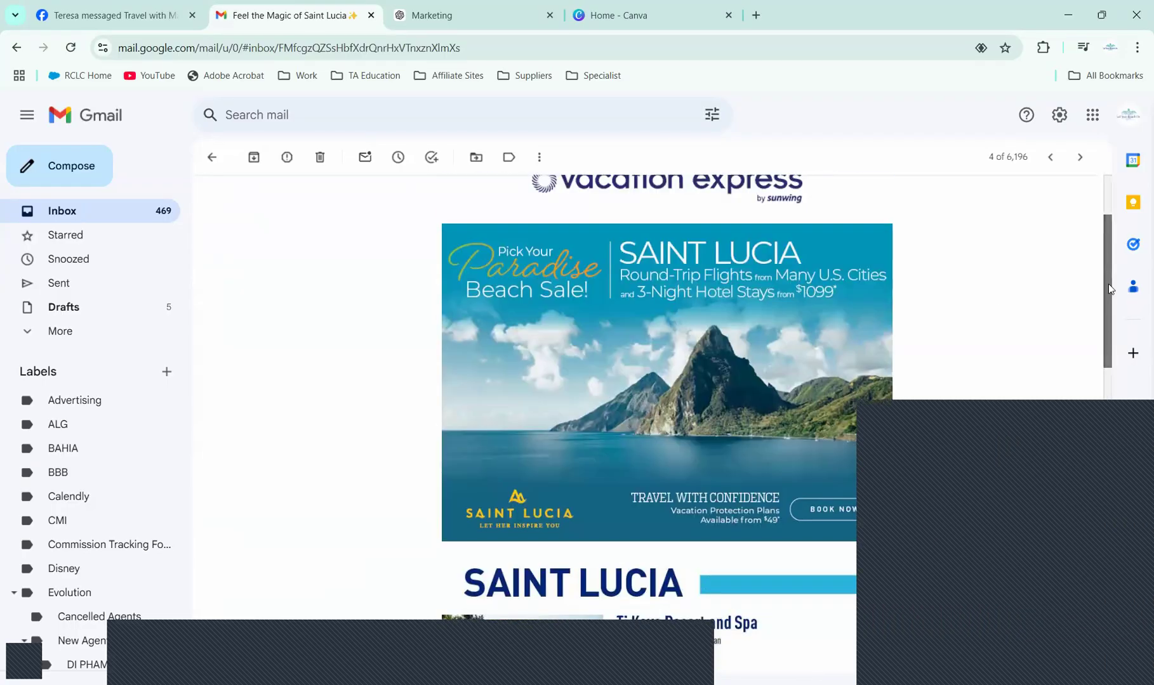
left_click(753, 458)
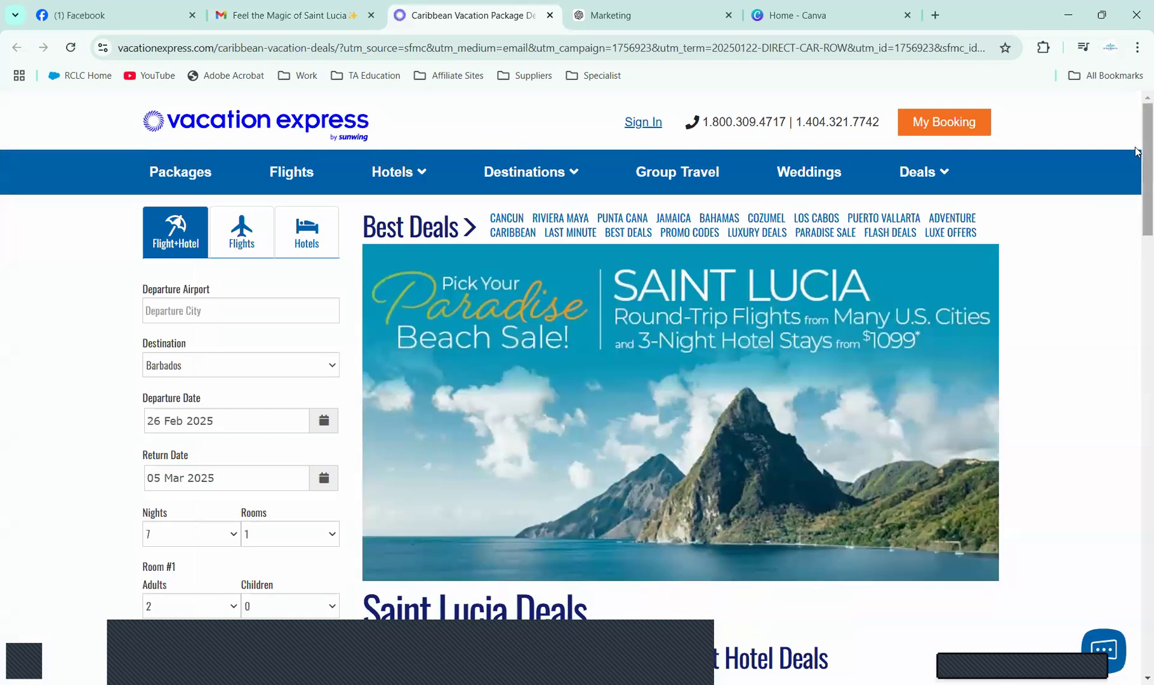
Step: Scroll down to the Best Hotel Deals city list and open the Pittsburgh deals page
scroll(1135, 215, "down", 5)
scroll(1136, 257, "down", 3)
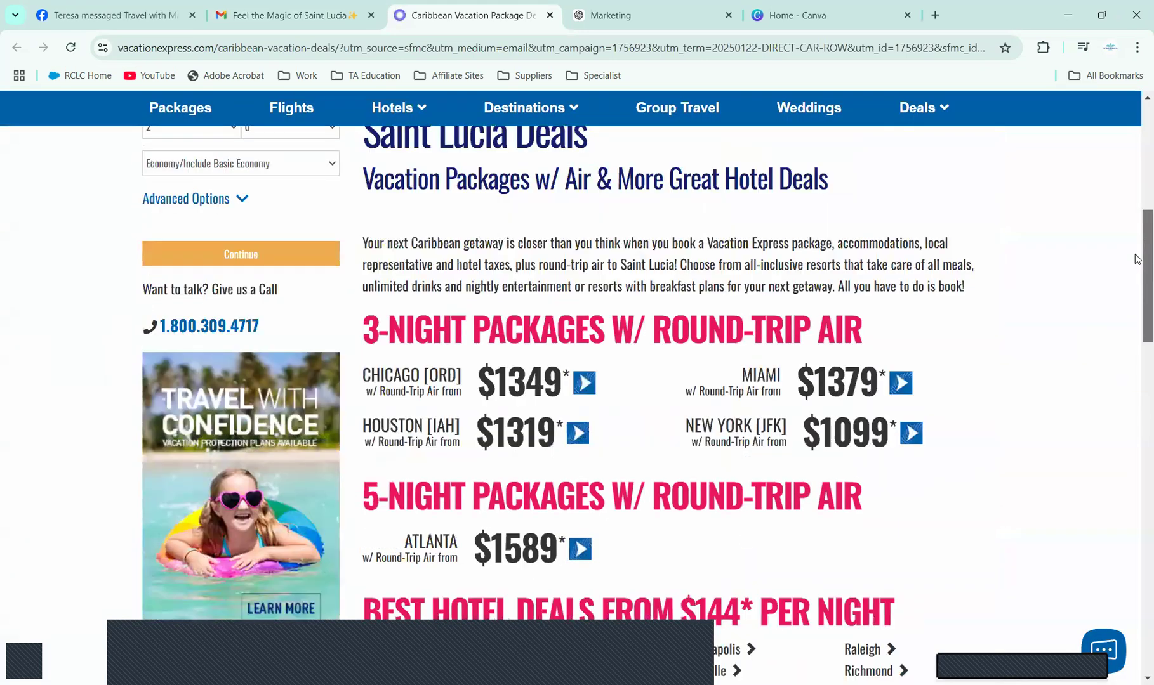
scroll(1134, 268, "down", 1)
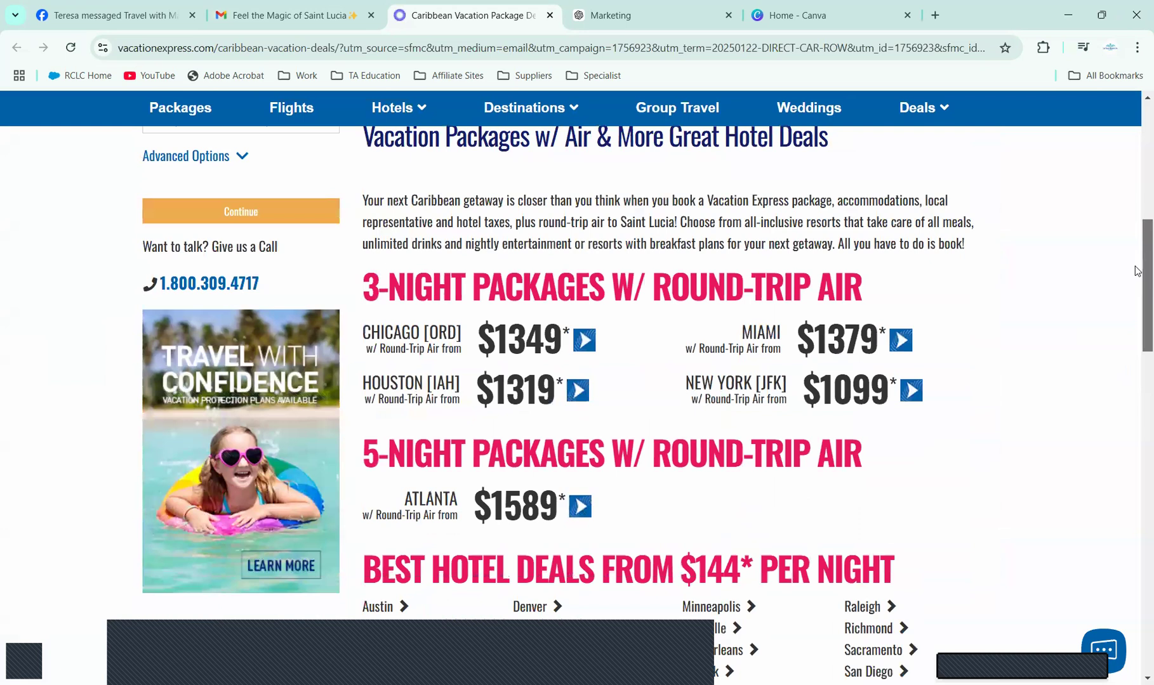
scroll(1135, 292, "down", 3)
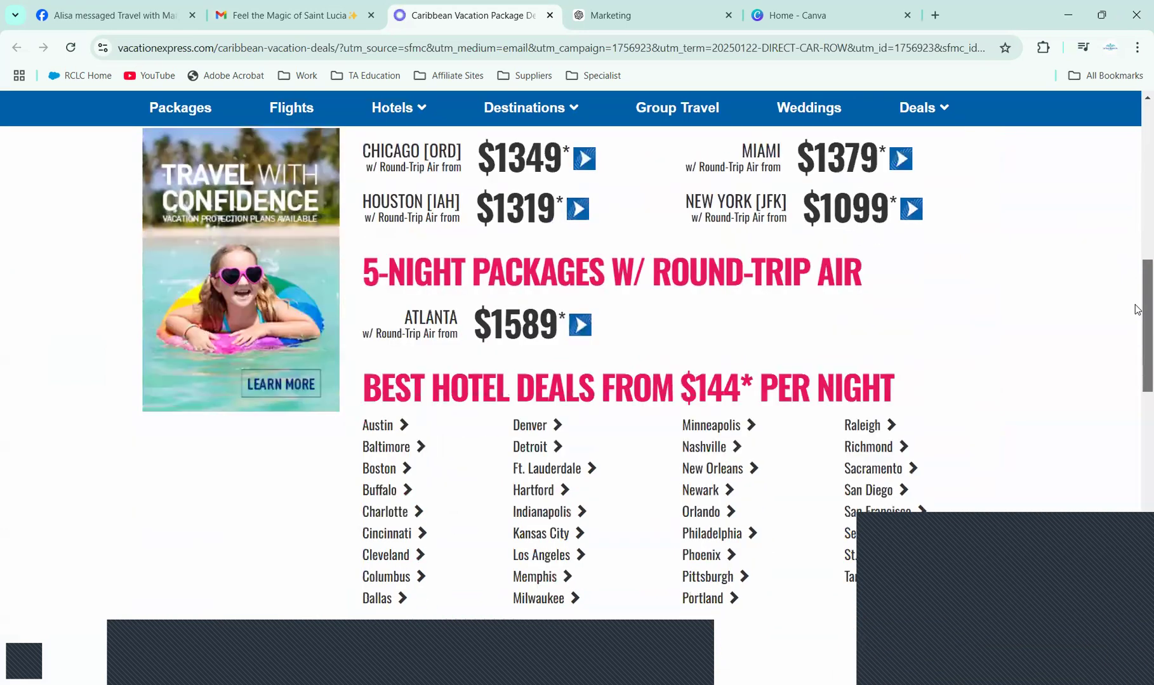
scroll(1136, 265, "up", 3)
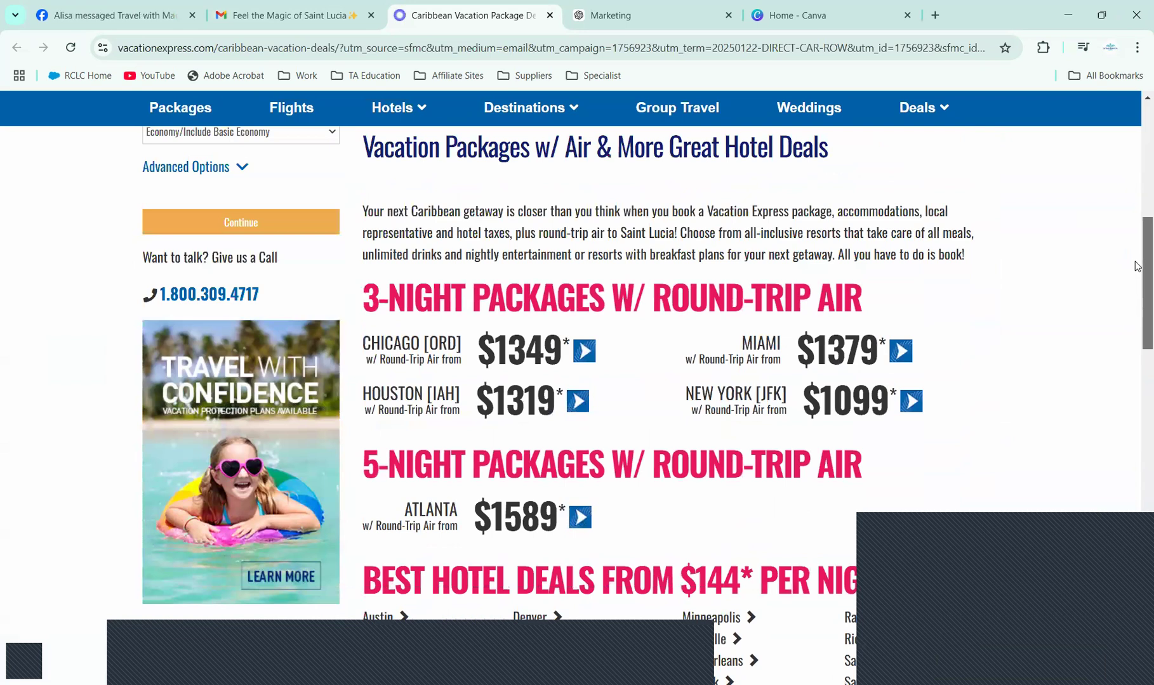
scroll(1136, 279, "down", 3)
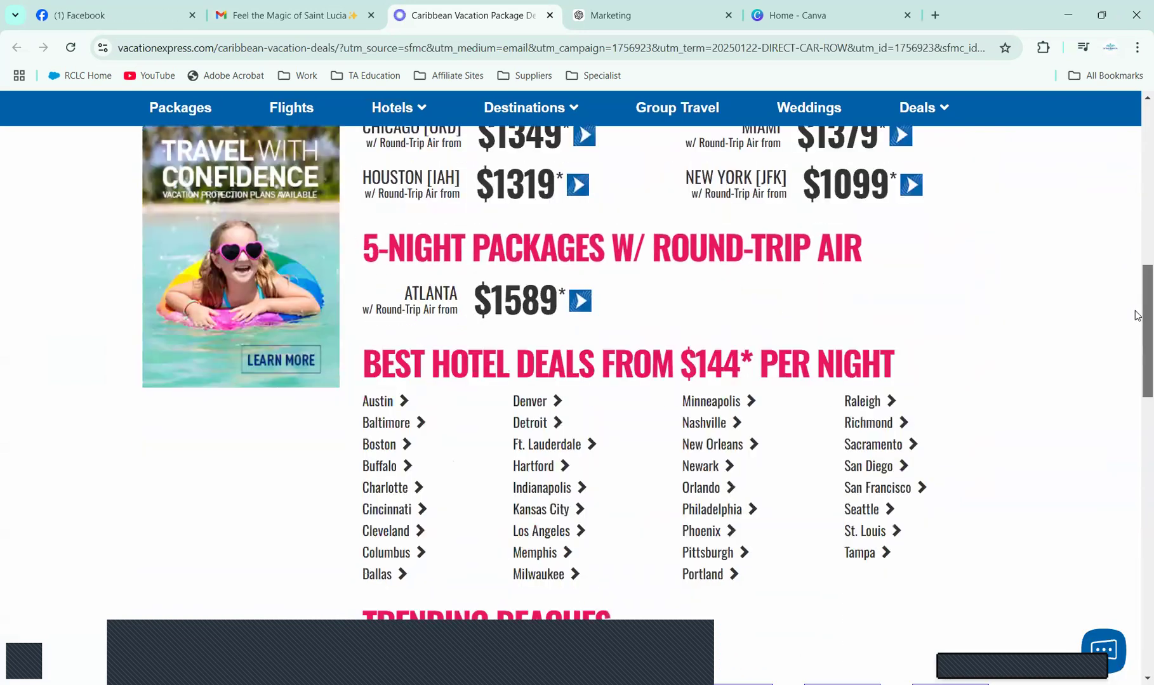
scroll(1137, 355, "down", 3)
scroll(1137, 356, "down", 3)
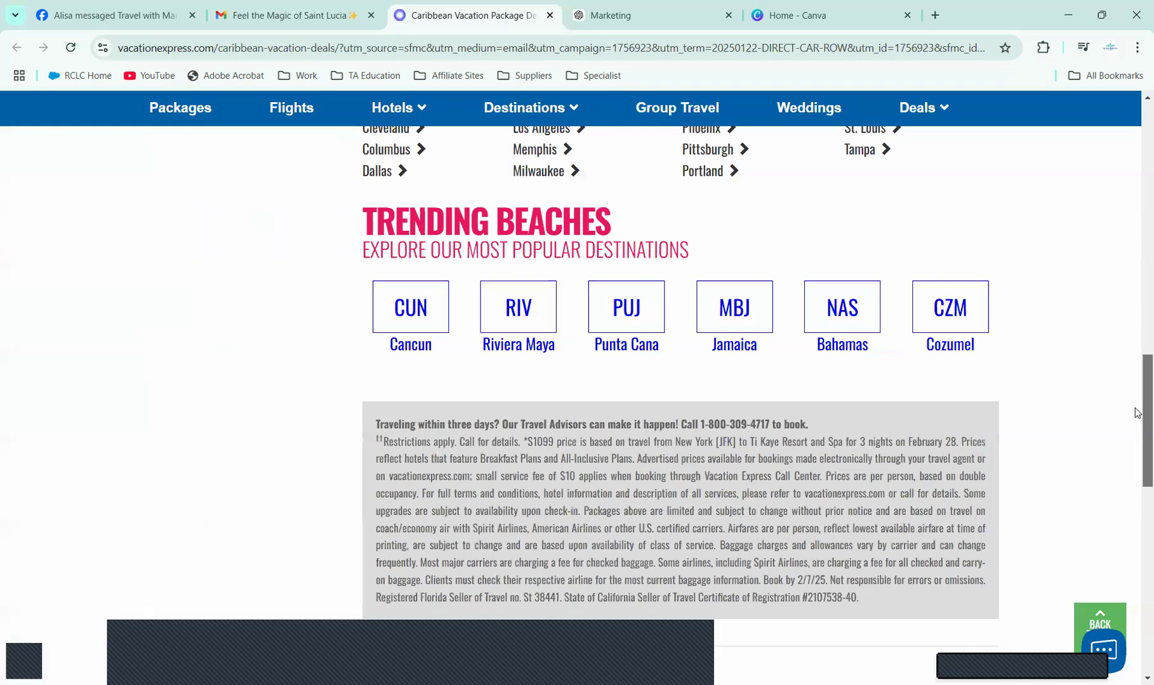
scroll(1136, 406, "down", 3)
left_click_drag(1137, 388, 1140, 309)
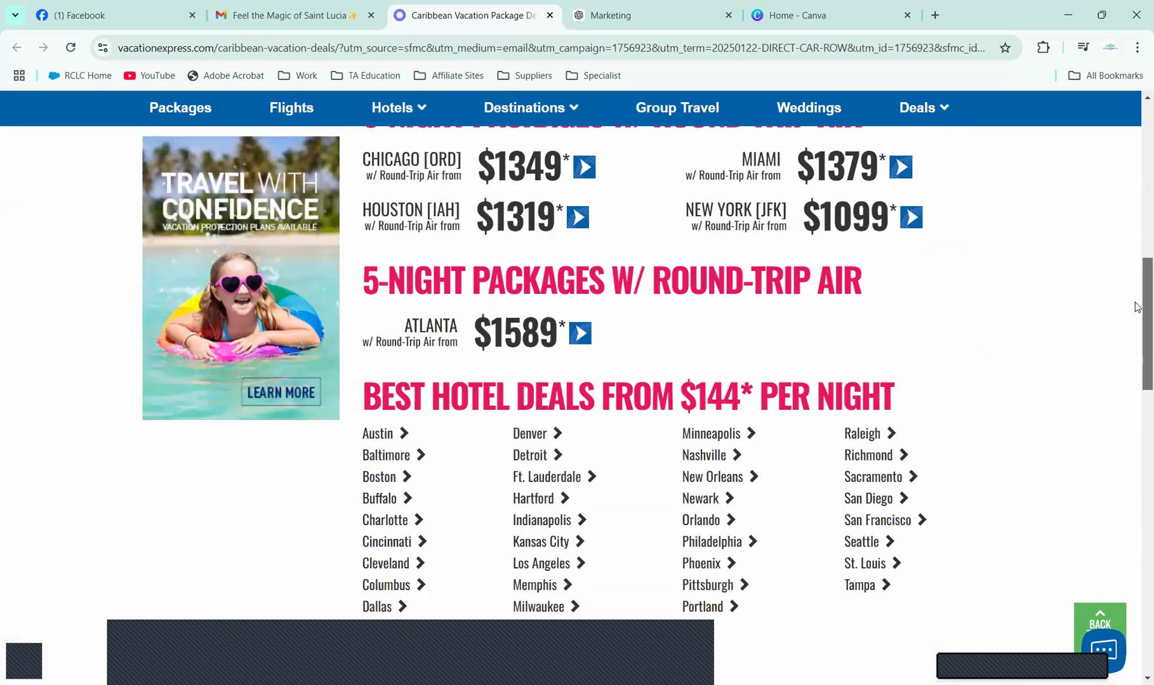
scroll(747, 510, "down", 1)
left_click(719, 544)
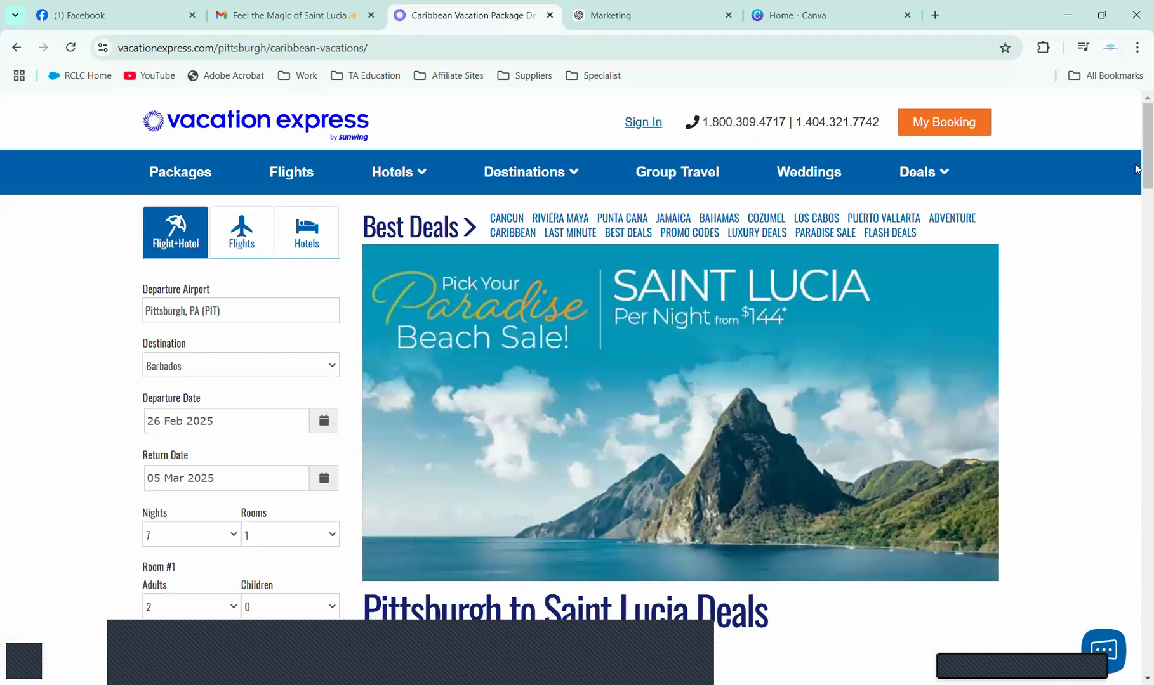
Step: Scroll the Pittsburgh resort listings down to Hideaway at Royalton, then switch to the Marketing chat
scroll(1136, 203, "down", 5)
scroll(1136, 198, "up", 1)
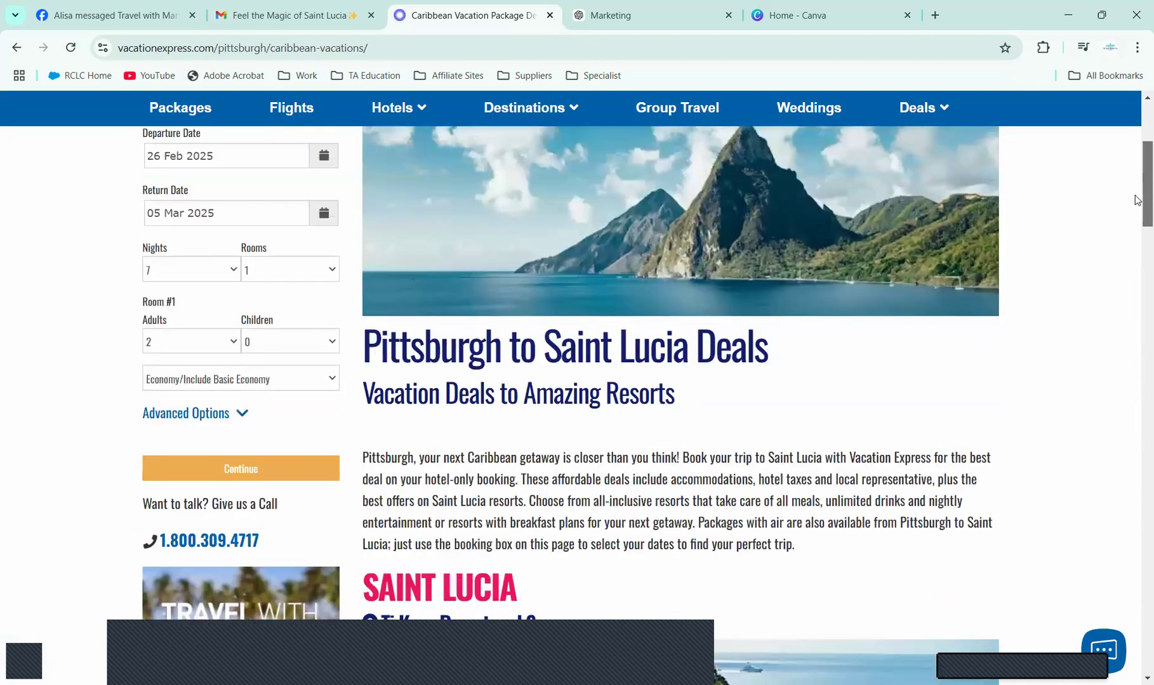
scroll(1136, 181, "up", 2)
scroll(1136, 177, "up", 2)
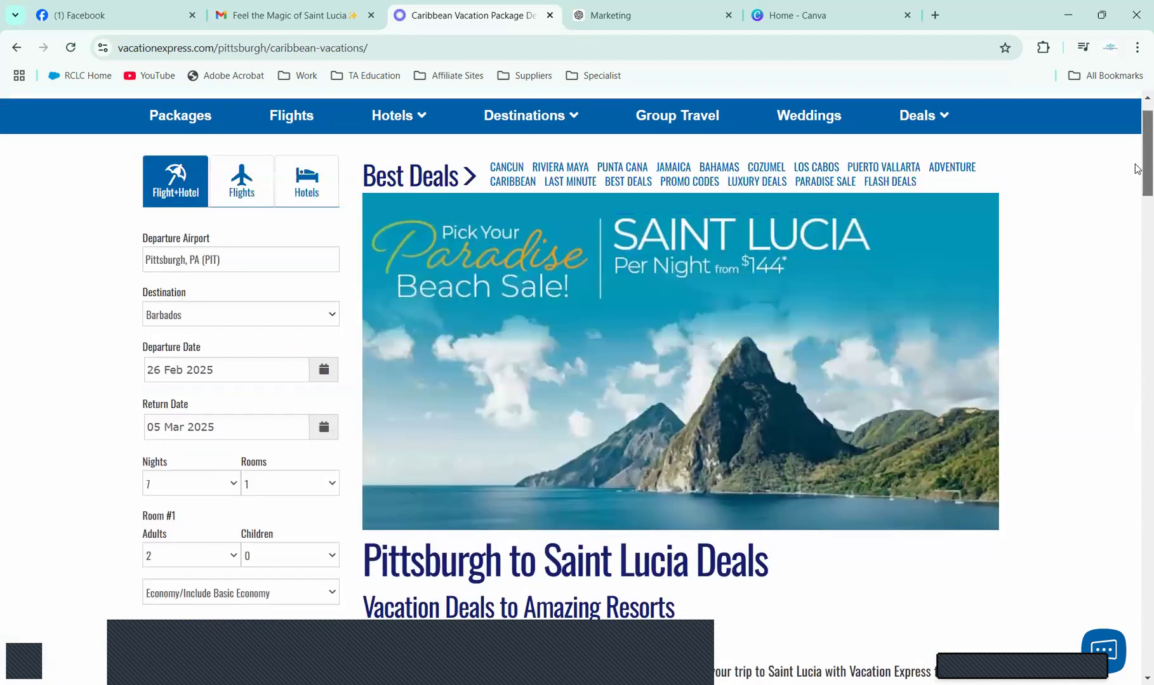
scroll(1136, 197, "down", 4)
scroll(1136, 209, "down", 1)
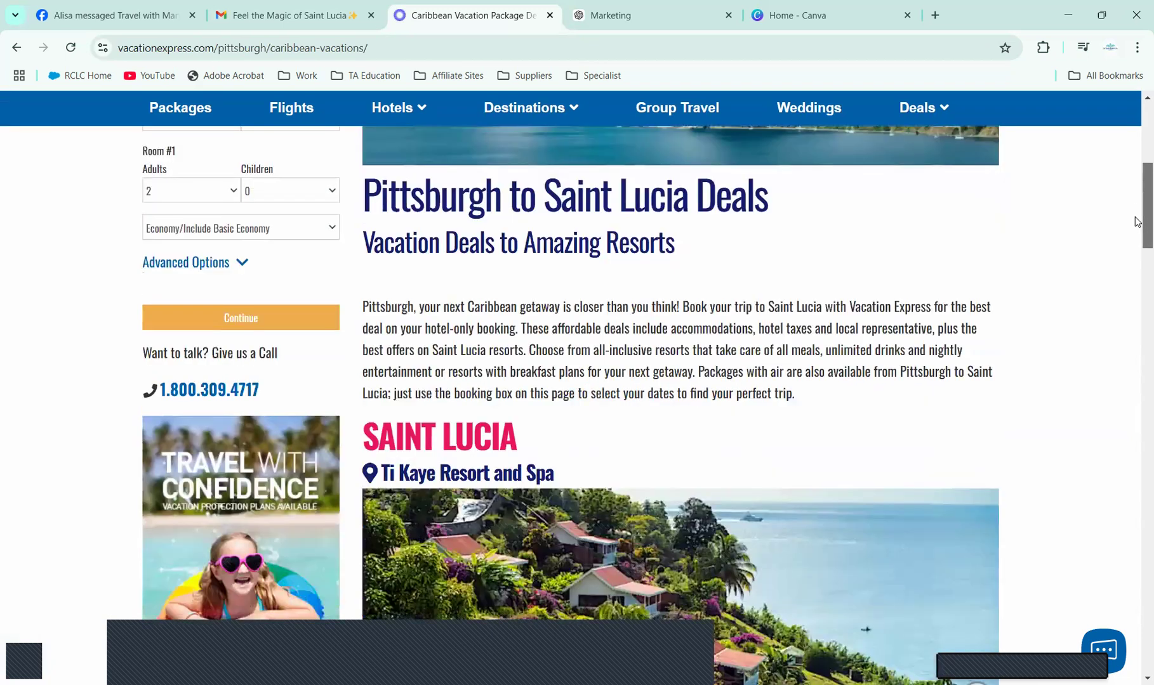
scroll(1136, 250, "down", 3)
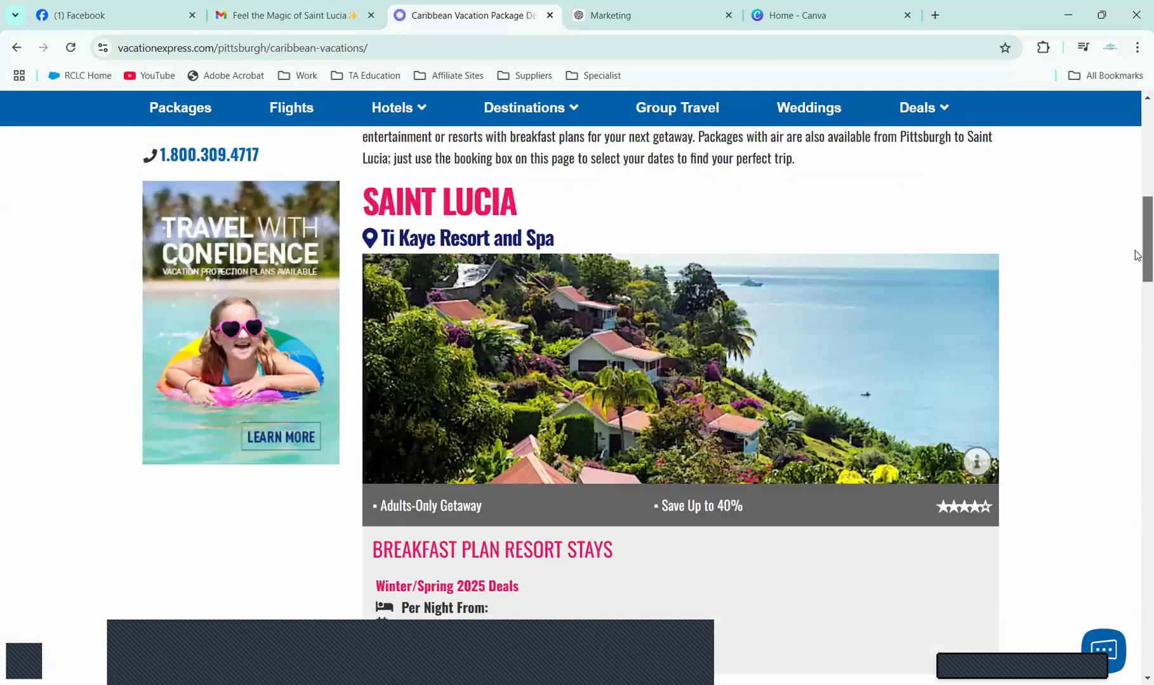
scroll(1136, 260, "down", 1)
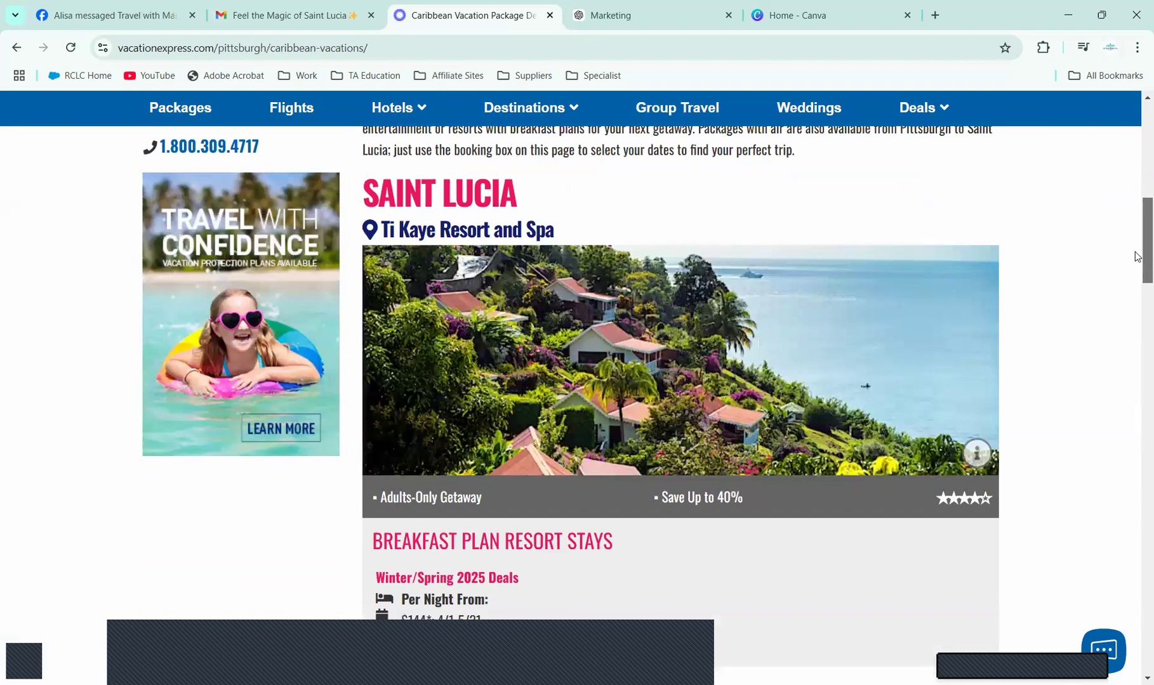
scroll(1136, 266, "down", 2)
scroll(1136, 289, "down", 1)
scroll(1136, 298, "down", 2)
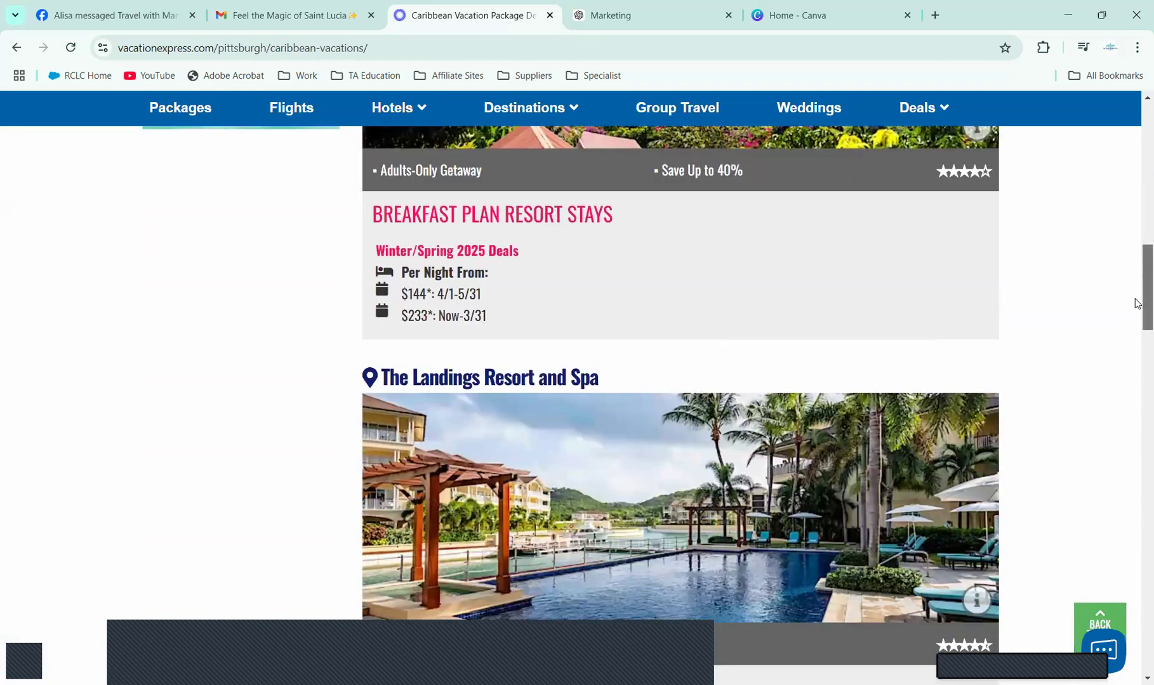
scroll(1135, 311, "down", 2)
scroll(1136, 335, "down", 2)
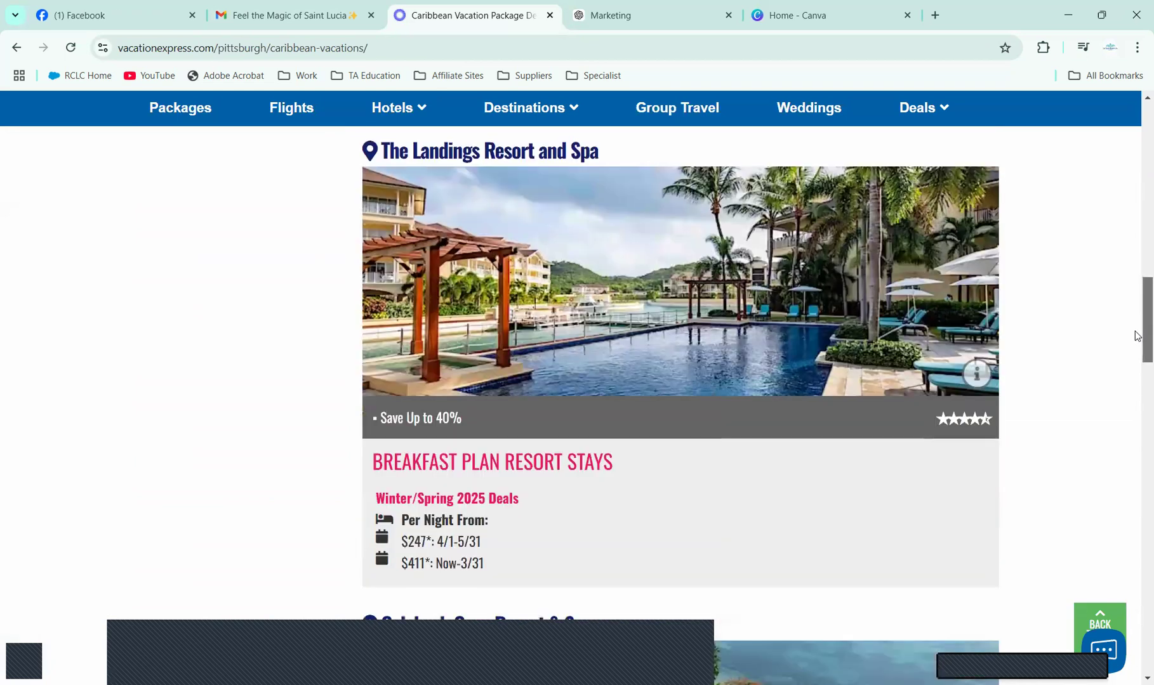
scroll(1136, 365, "down", 4)
scroll(1136, 391, "down", 3)
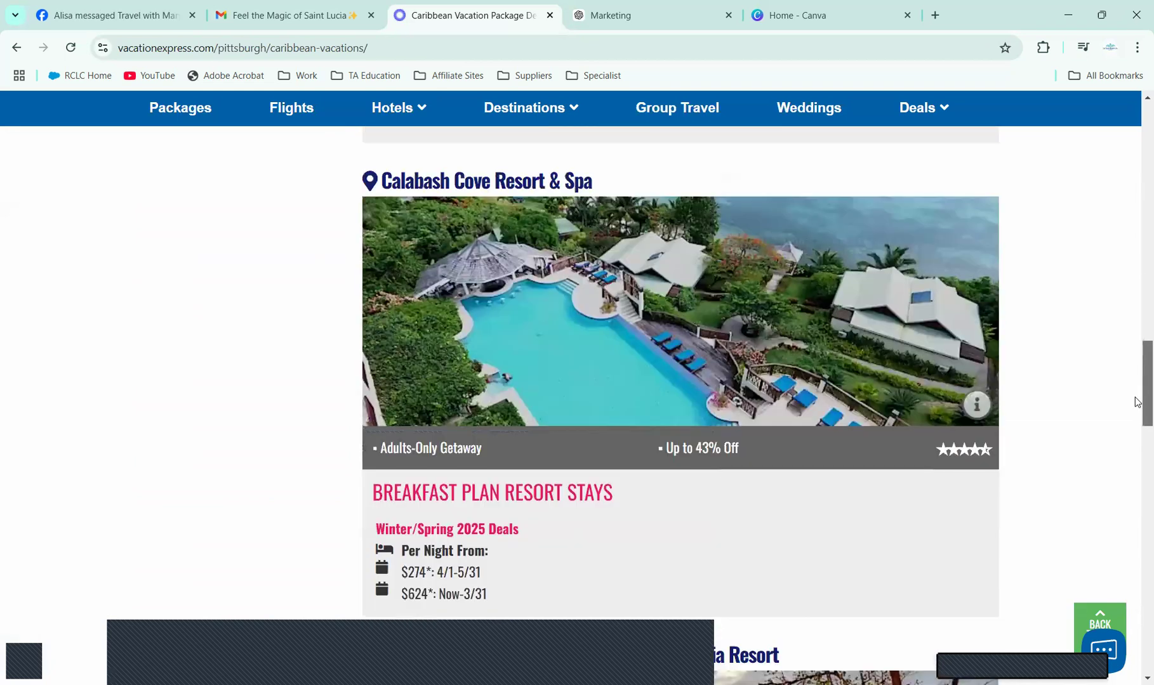
scroll(1136, 406, "down", 1)
scroll(1136, 435, "down", 3)
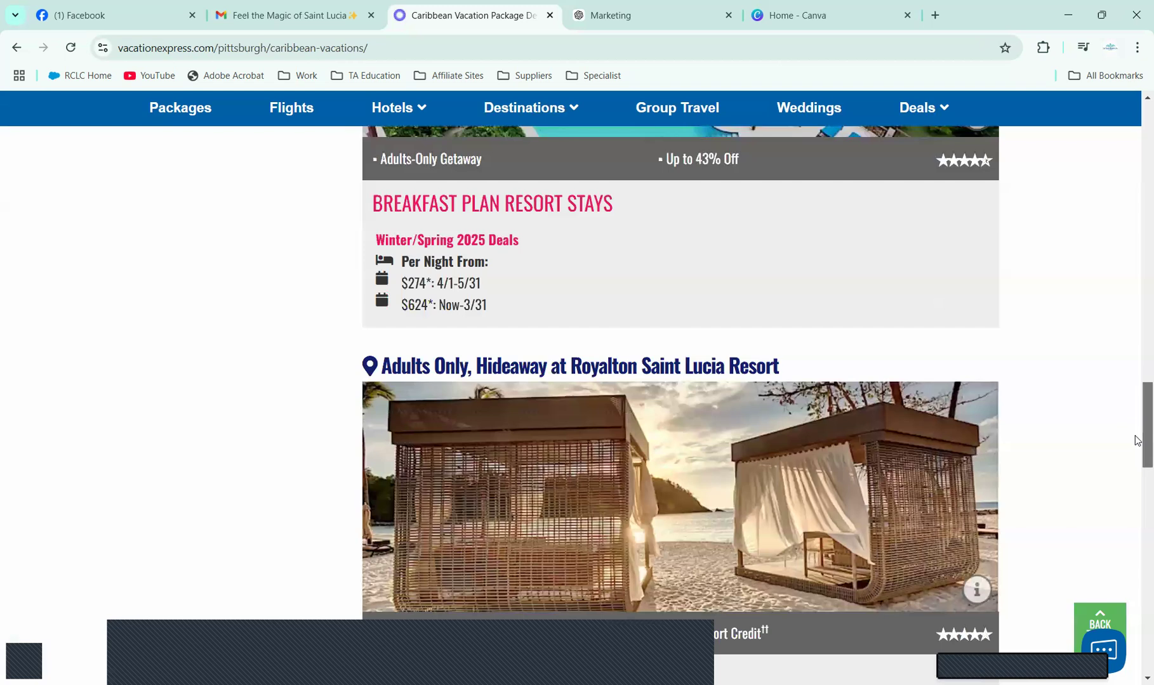
scroll(1136, 444, "down", 1)
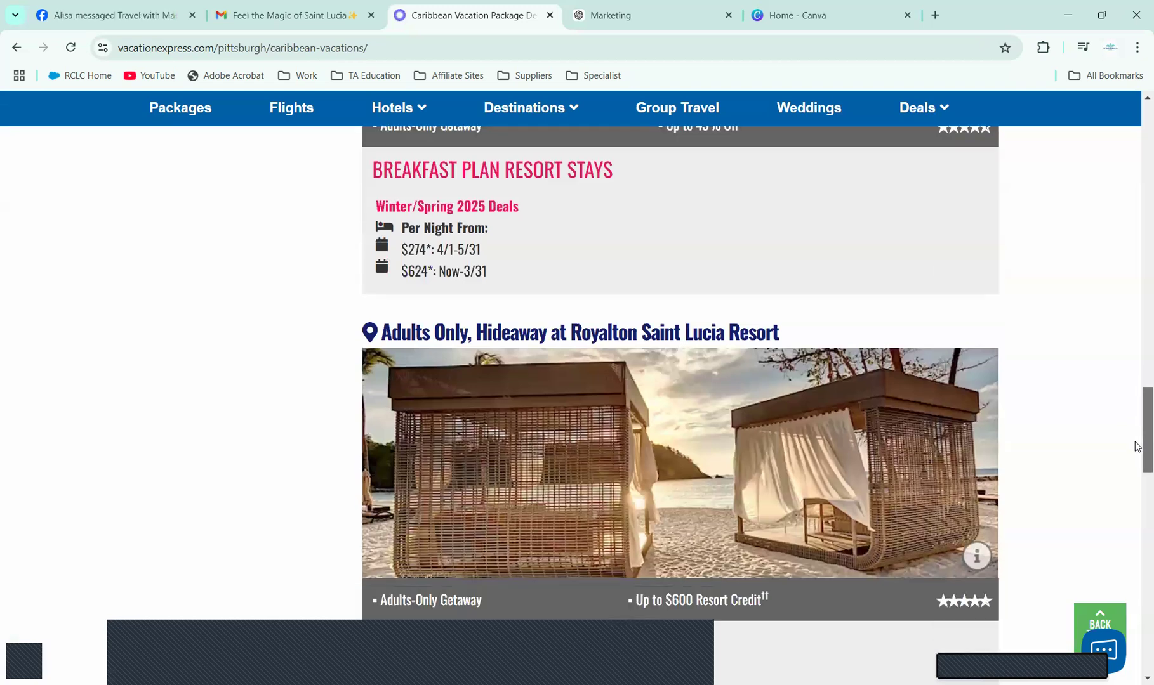
scroll(1136, 466, "down", 3)
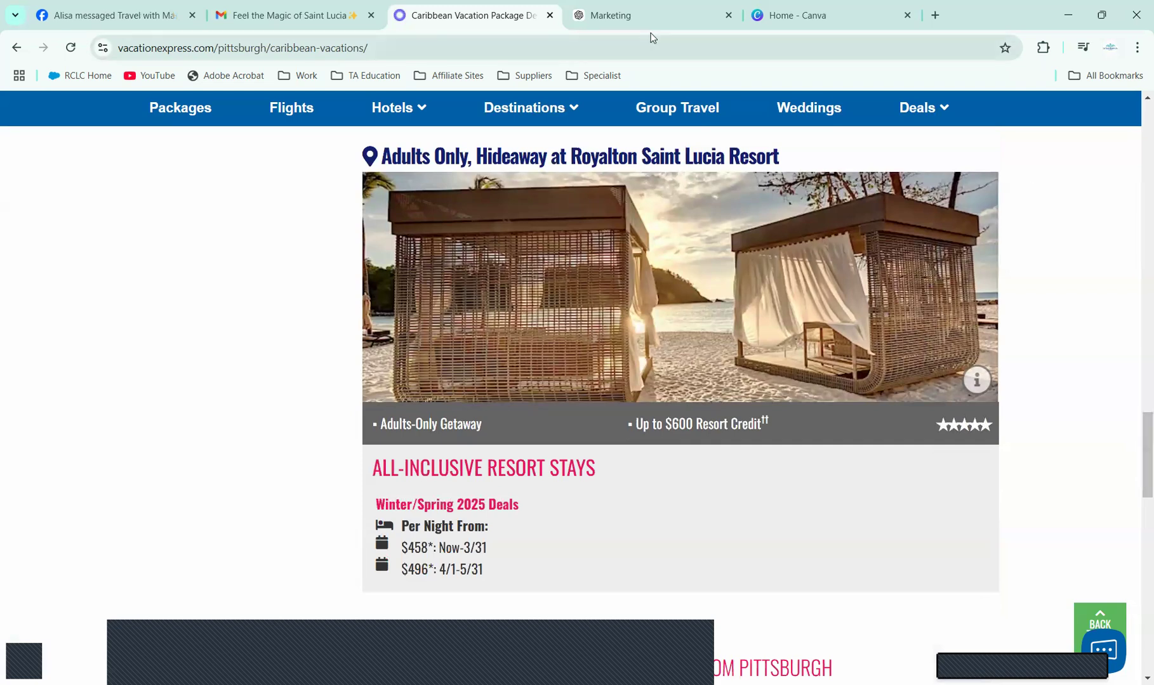
left_click(645, 13)
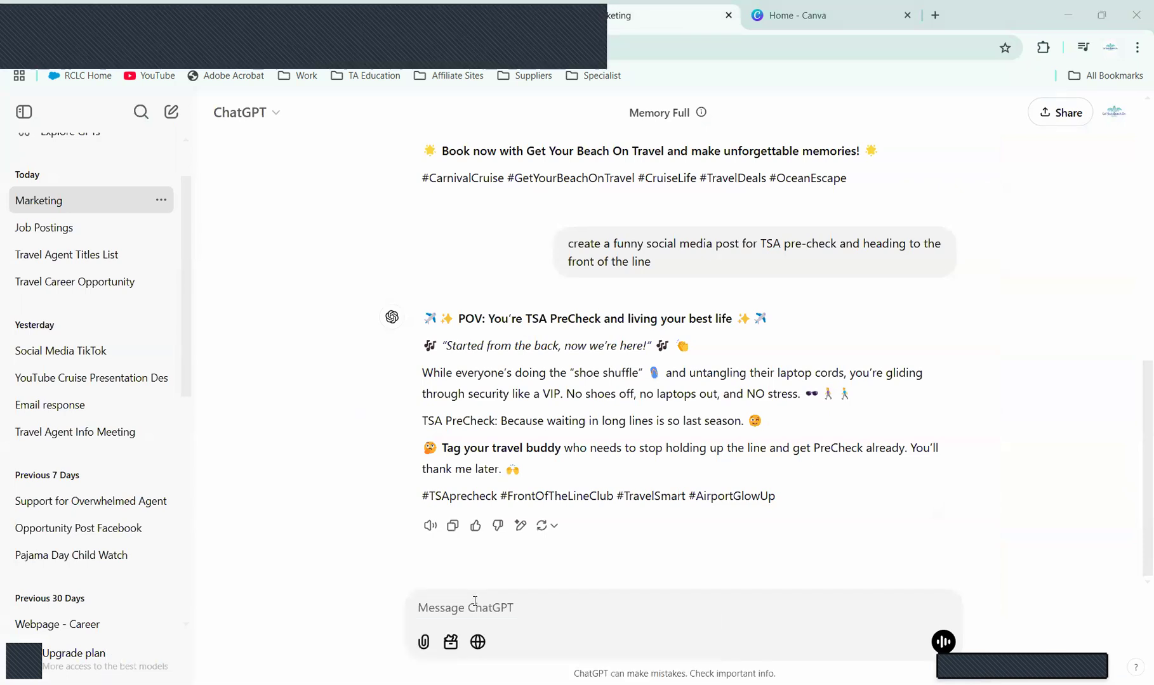
Step: Type 'create a social media post for Caribbean Vacation Package' into the ChatGPT prompt
type("create a social me")
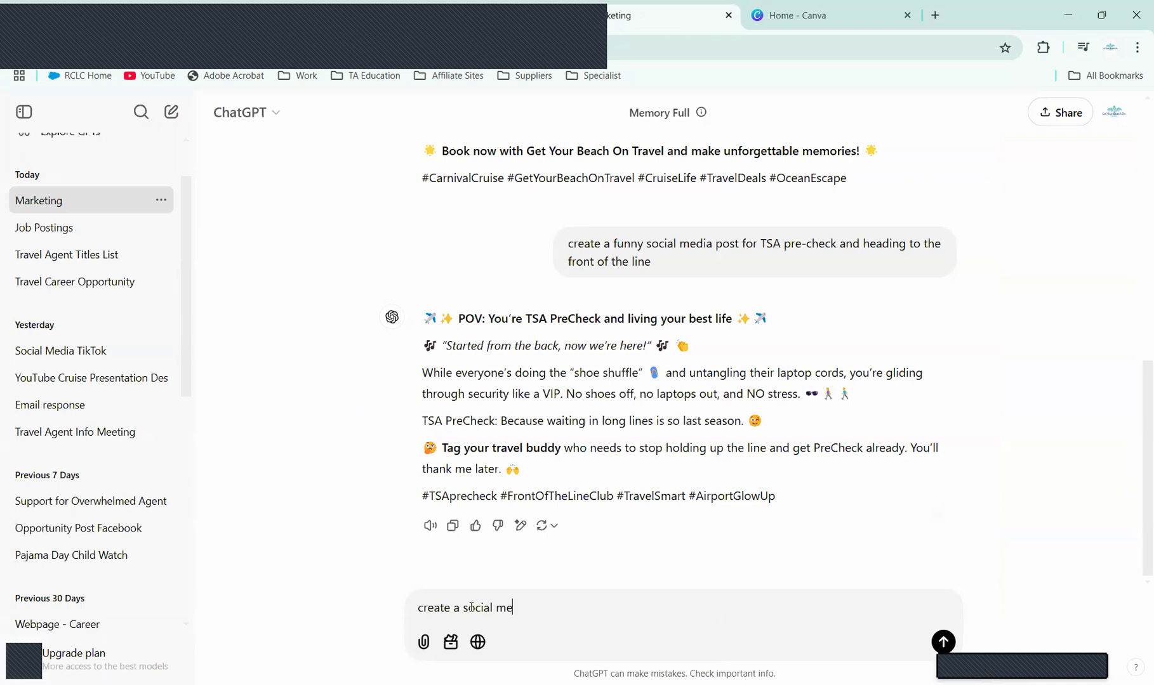
type("dia f")
key("BackSpace")
type("post for")
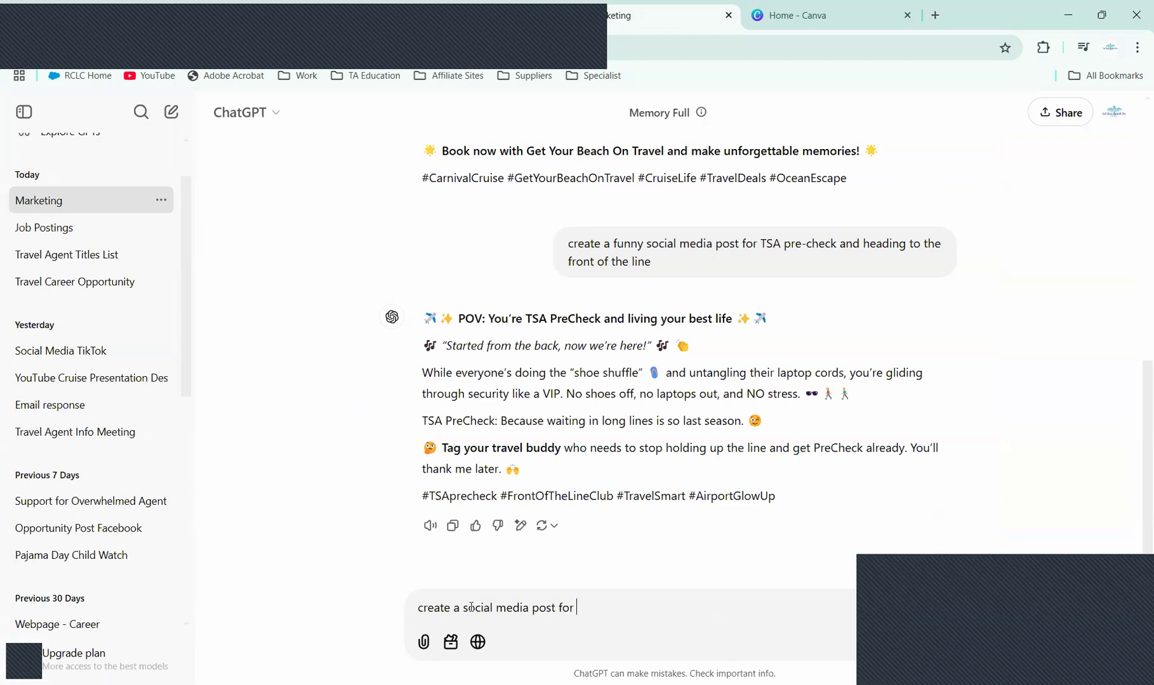
type(" Caribbean Vacation Packa")
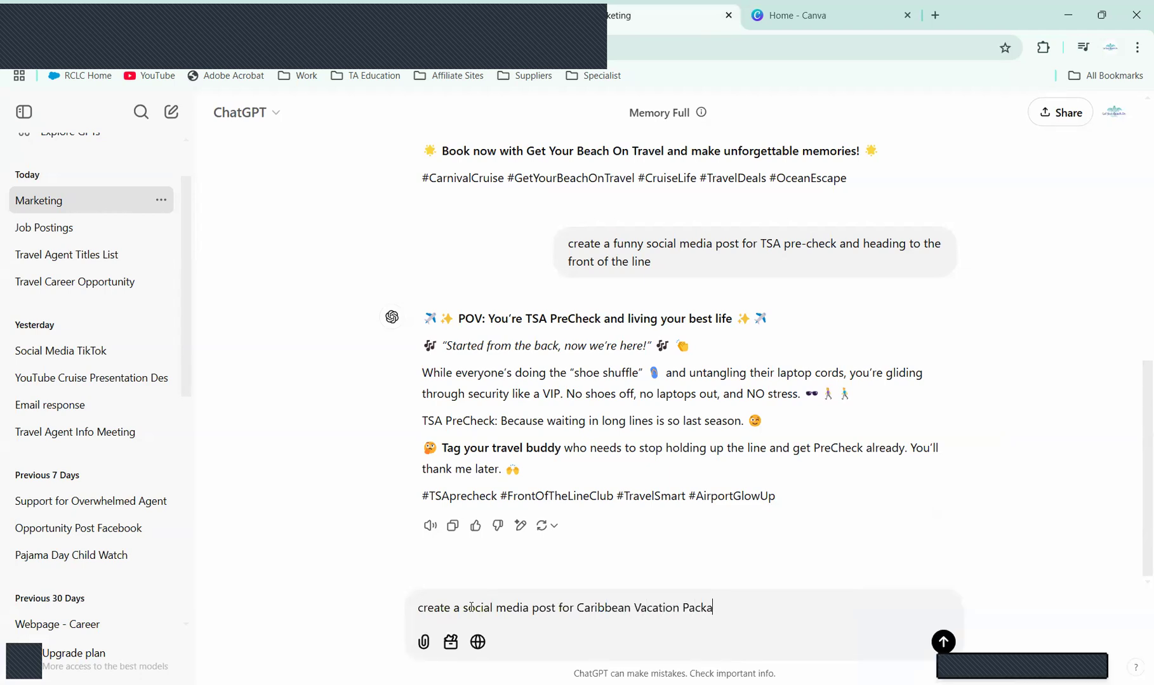
type("ge")
Step: Add 'ALL-INCLUSIVE RESORT STAYS adults only getaway' to the prompt, using the Vacation Express heading
left_click(481, 12)
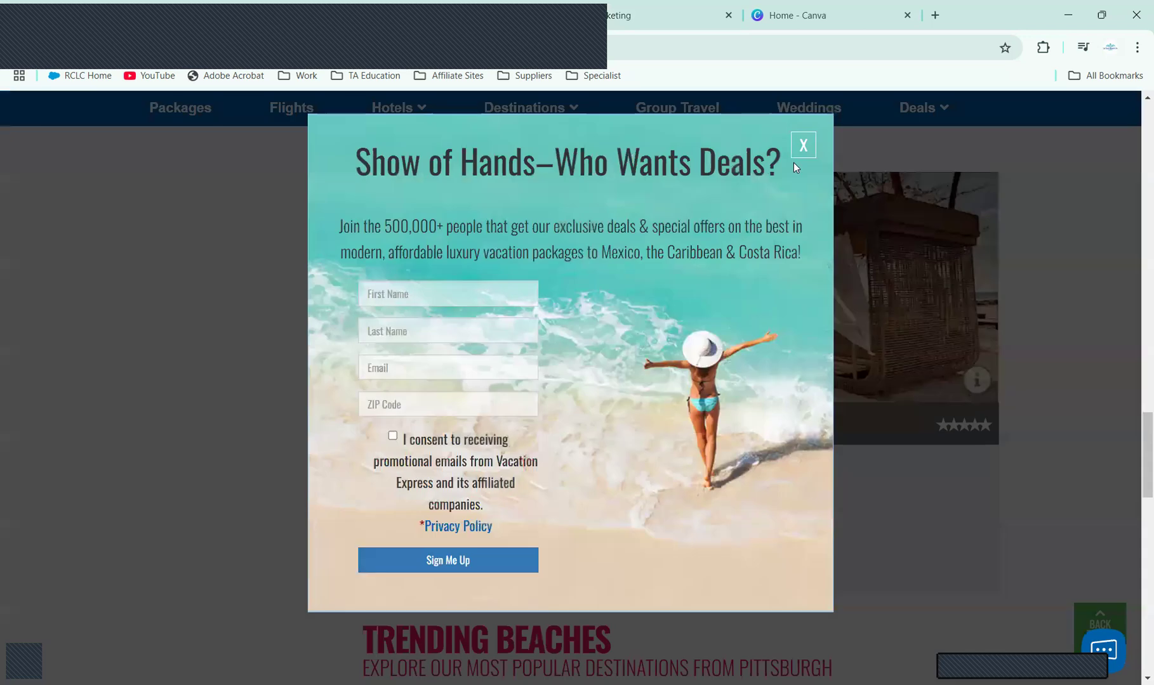
left_click(802, 141)
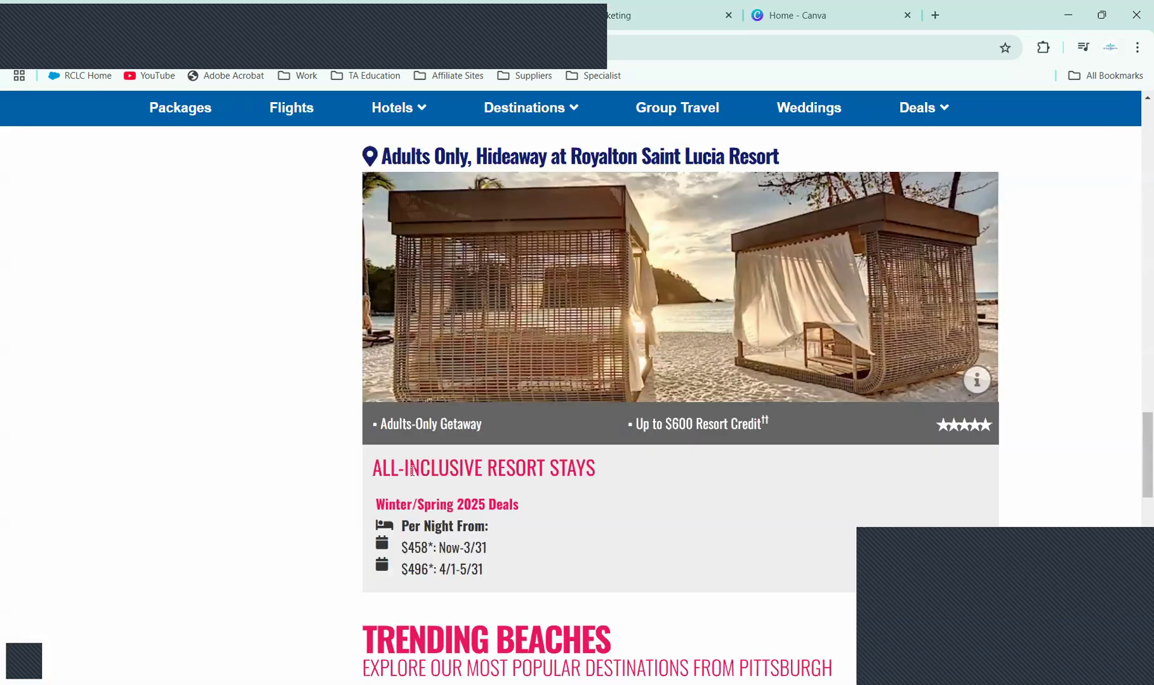
triple_click(377, 471)
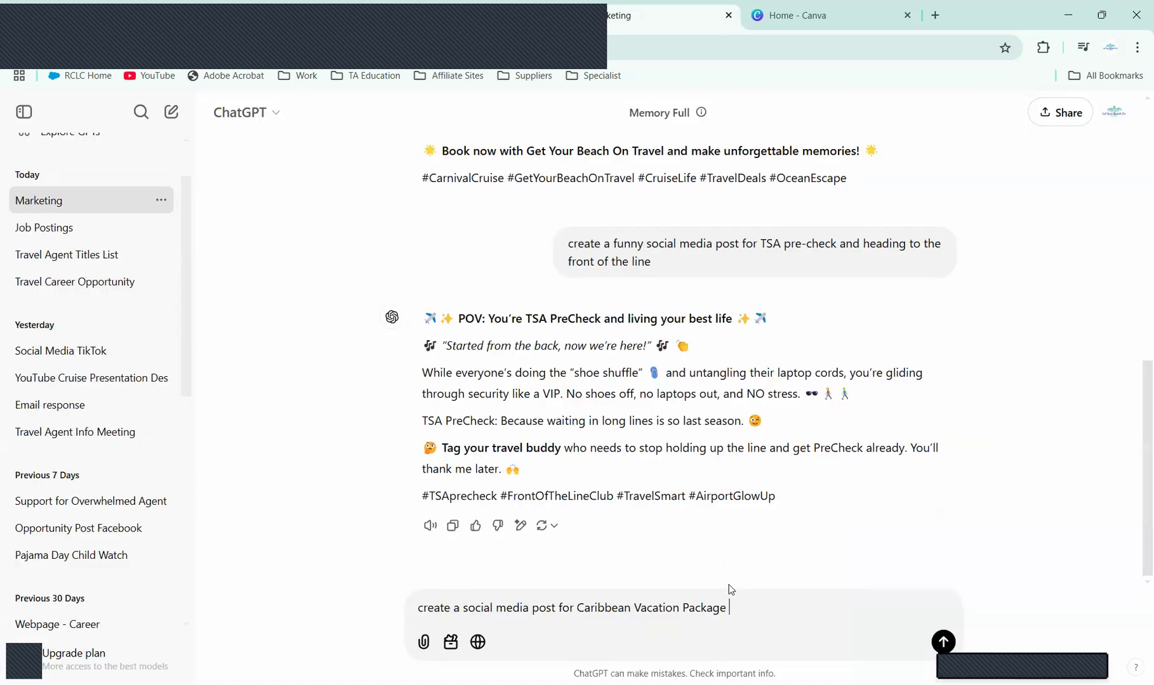
type("ALL-INCLUSIVE RESORT STAYS")
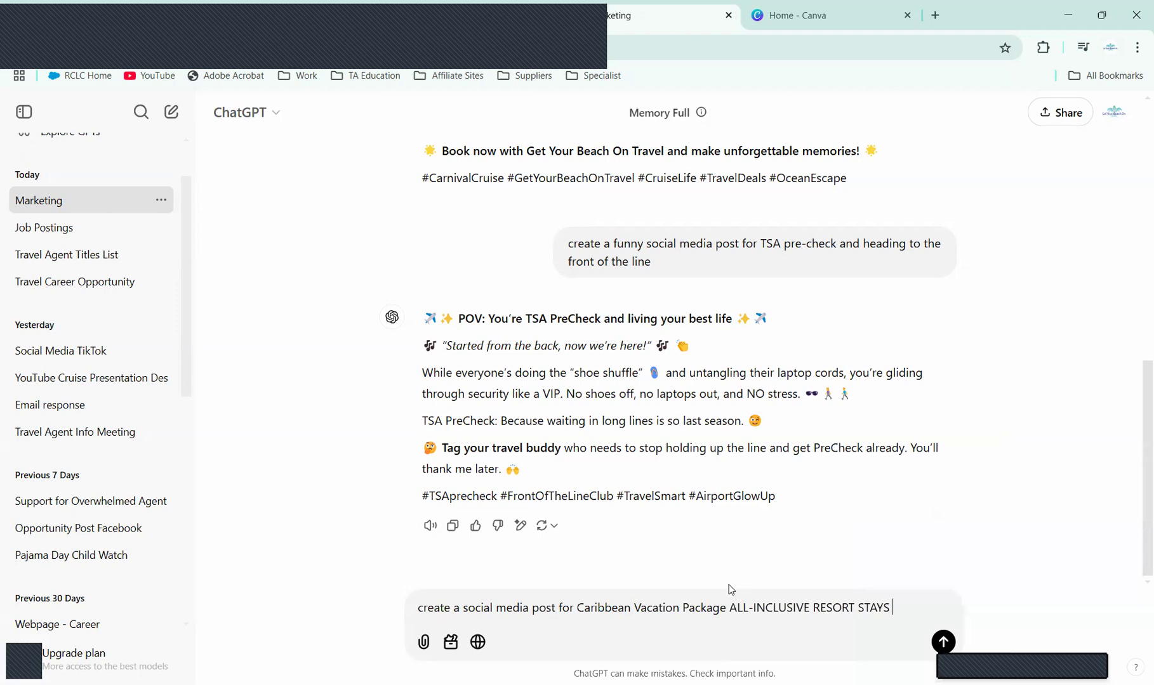
type(" adul")
type("ts only")
type(" geta")
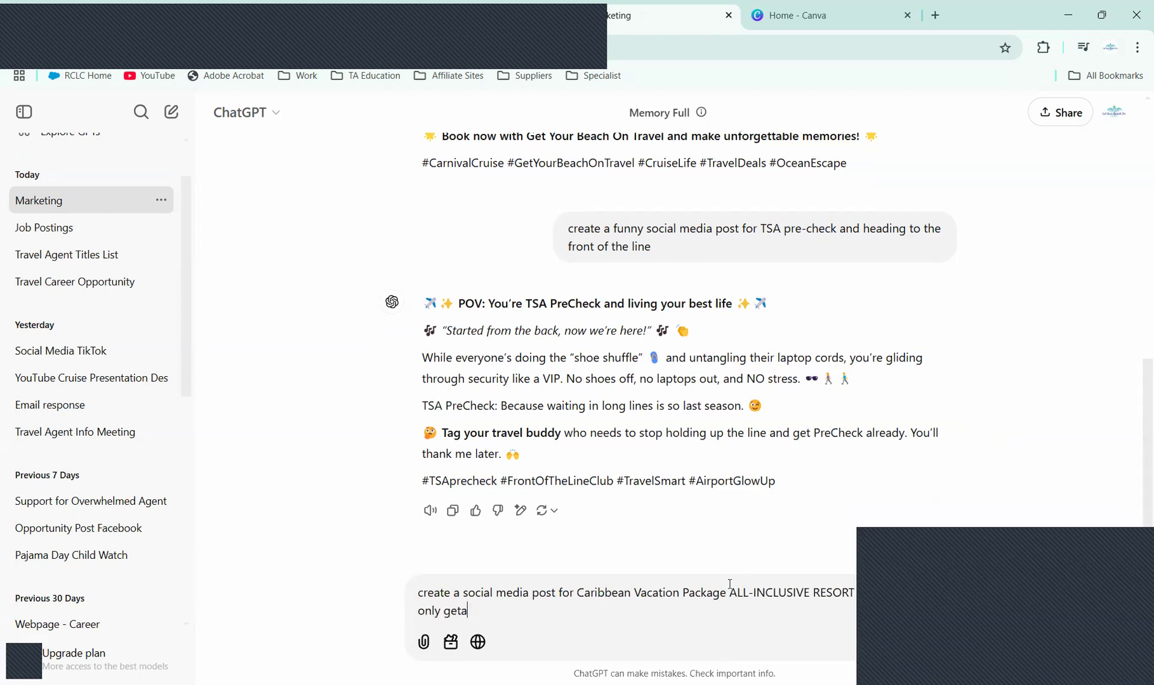
type("way")
key("BackSpace")
key("BackSpace")
Step: Copy the Winter/Spring 2025 deal prices from the resort page into the prompt
type("ay")
left_click(499, 6)
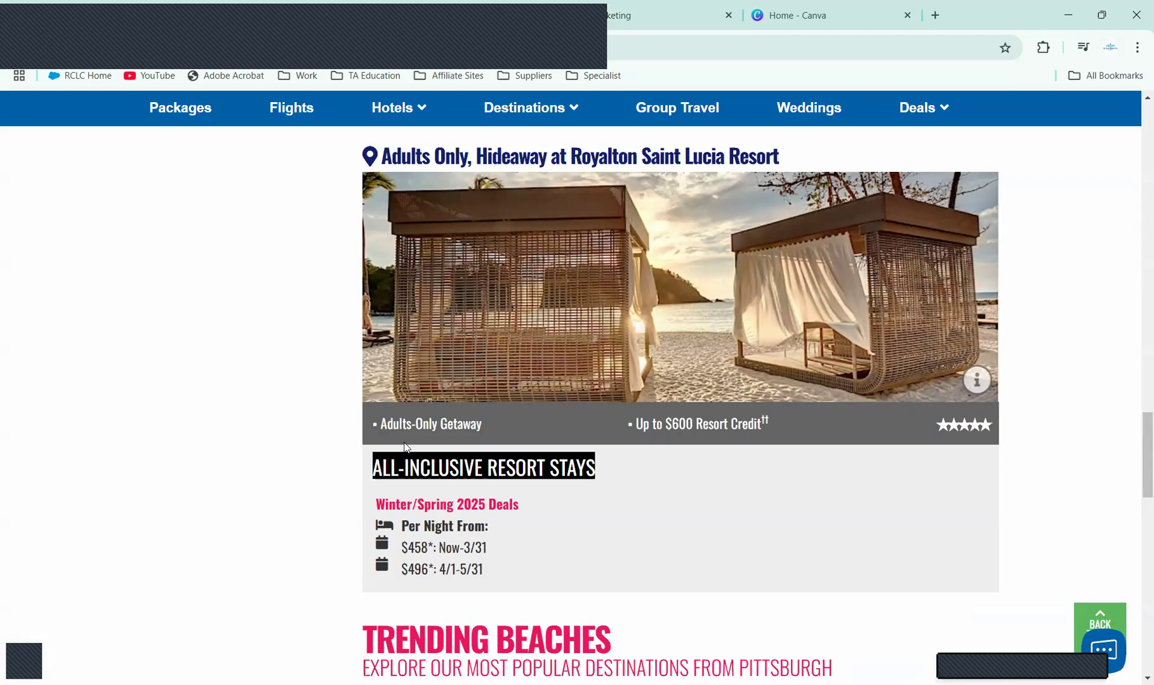
left_click_drag(376, 503, 498, 571)
key("ctrl+c")
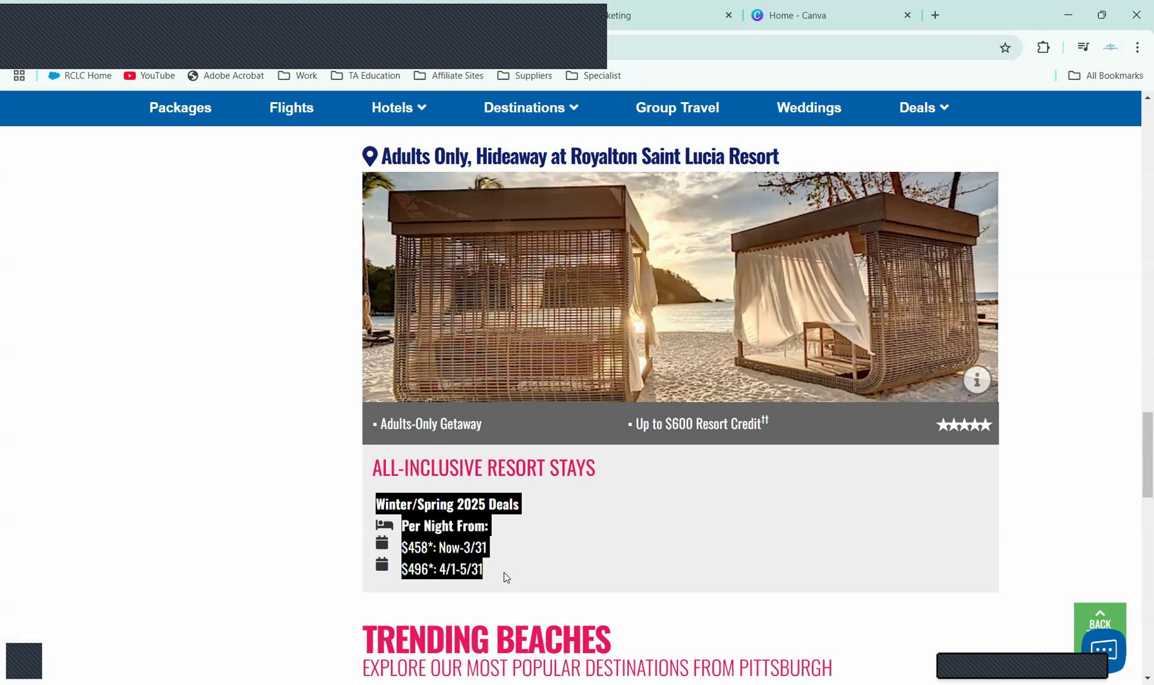
left_click(646, 16)
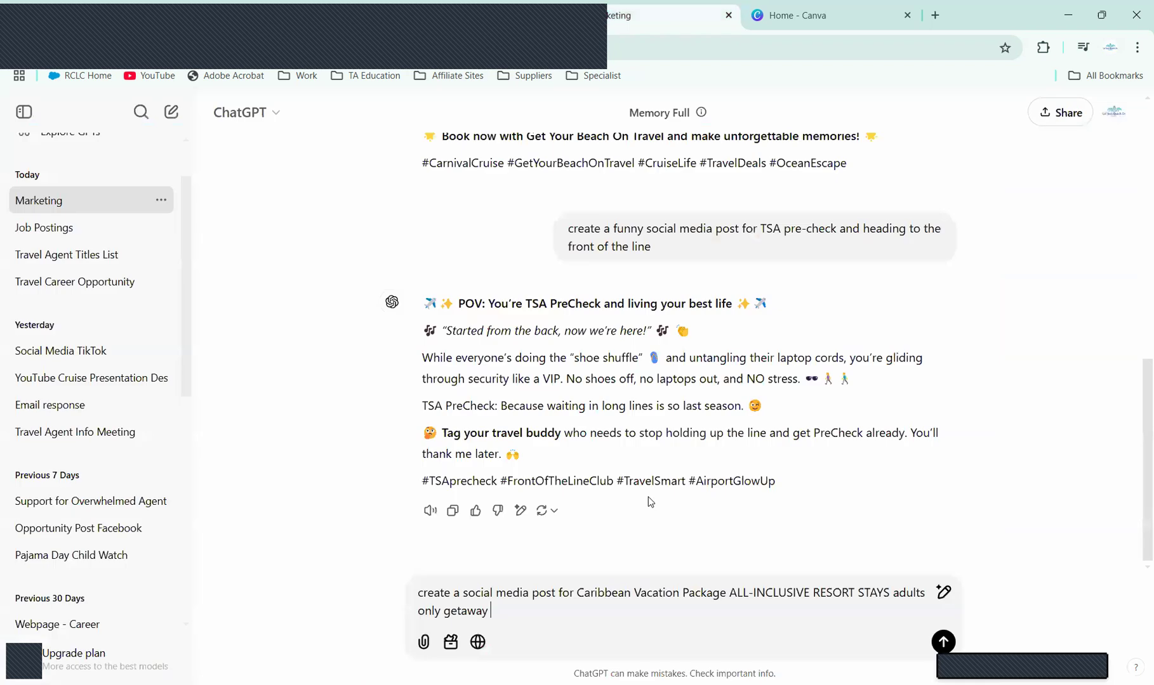
key("ctrl+v")
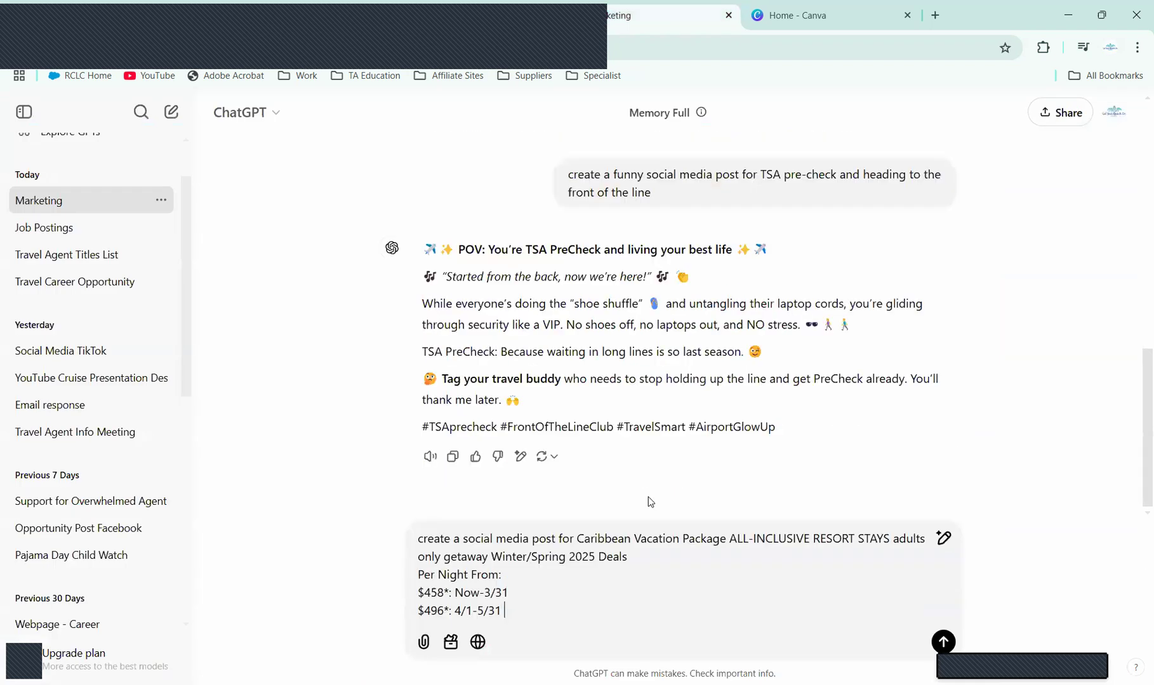
Step: Add 'up to $600 in resort credits' to the prompt
type("up to $66")
key("BackSpace")
type("00 in resort cre")
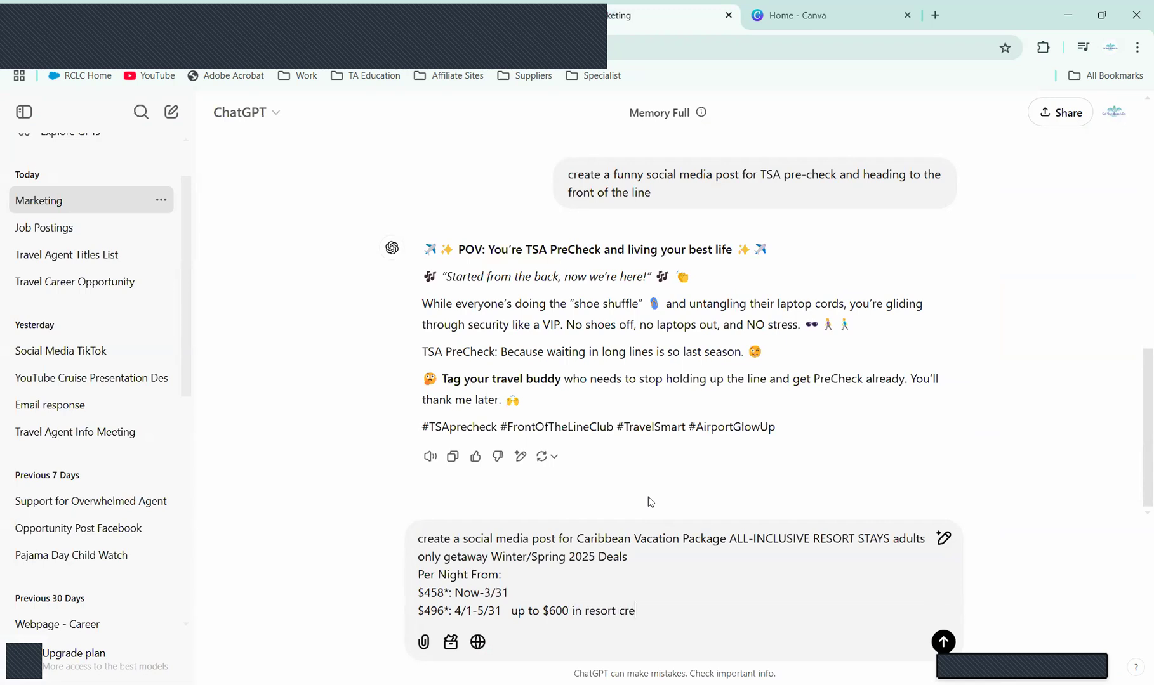
type("dt")
key("BackSpace")
type("its")
Step: Copy the Hideaway at Royalton Saint Lucia Resort name into the prompt
left_click(481, 7)
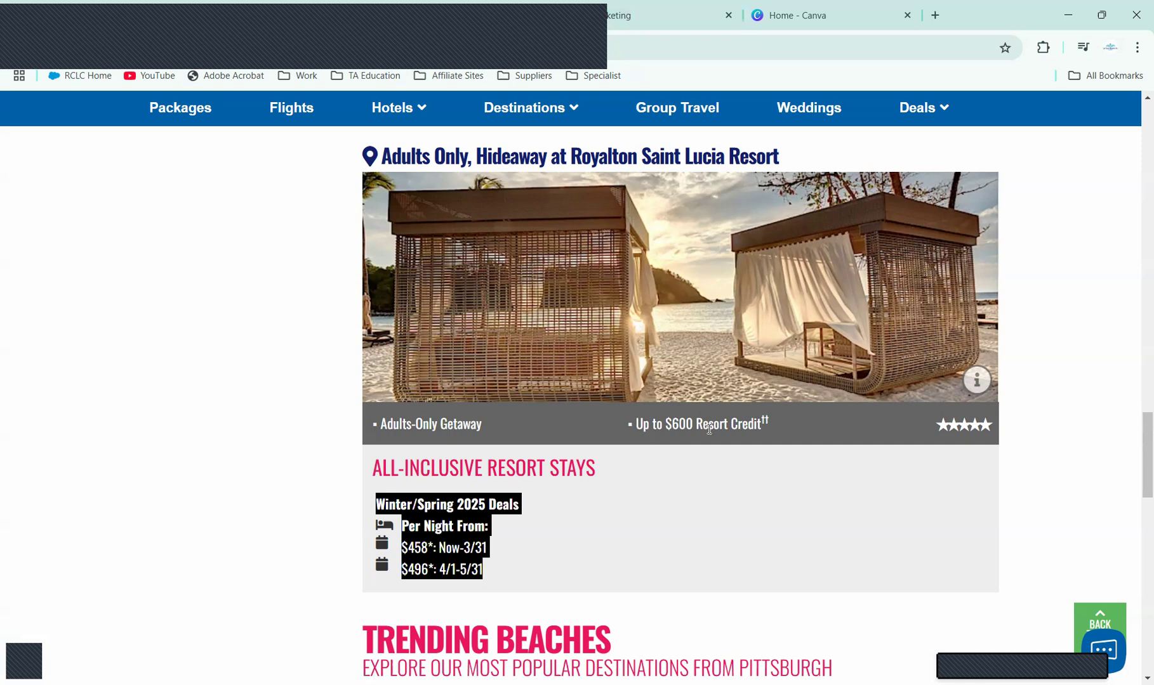
scroll(1139, 460, "up", 2)
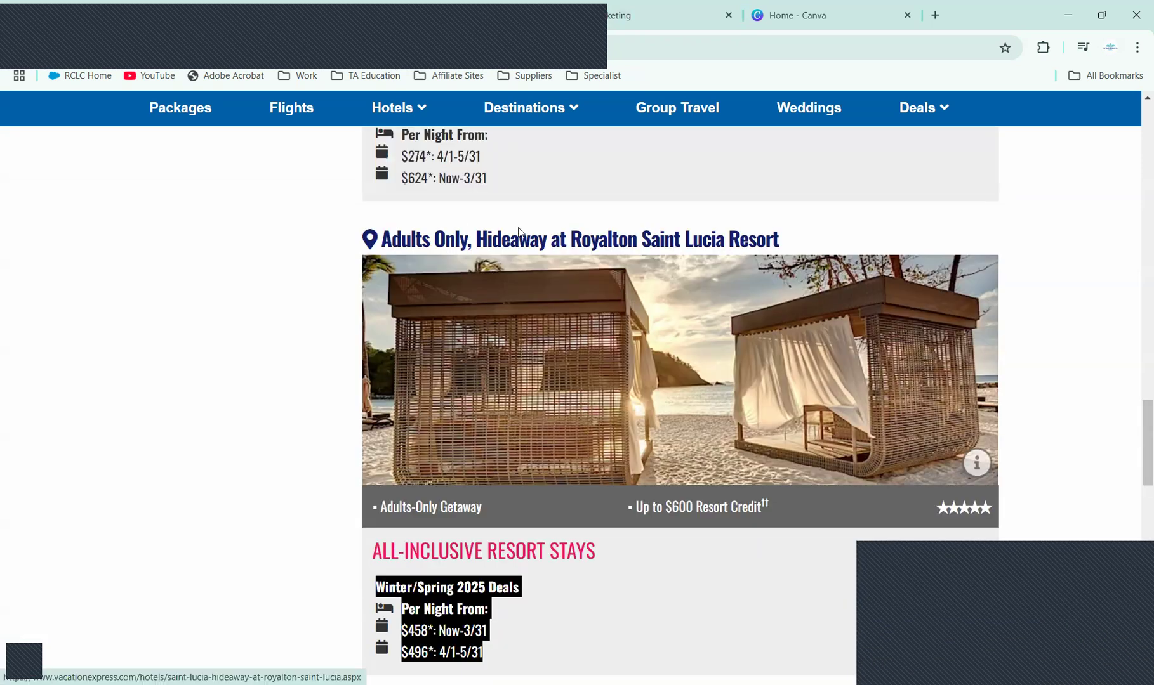
left_click_drag(826, 238, 480, 238)
key("ctrl+c")
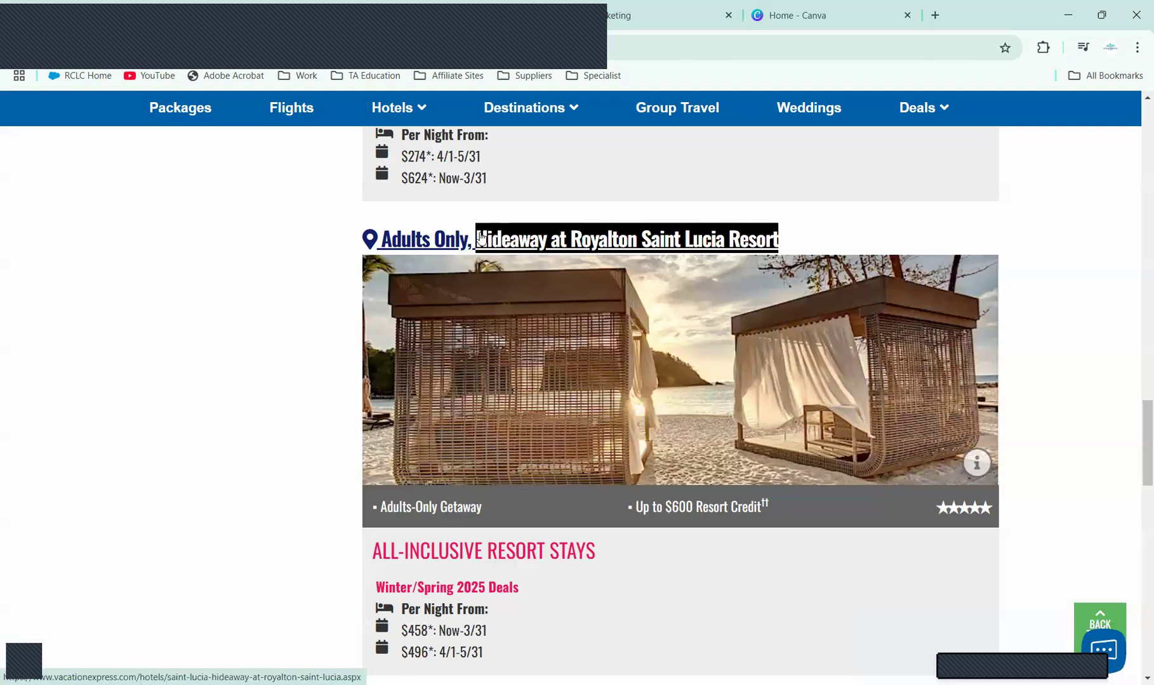
left_click(627, 14)
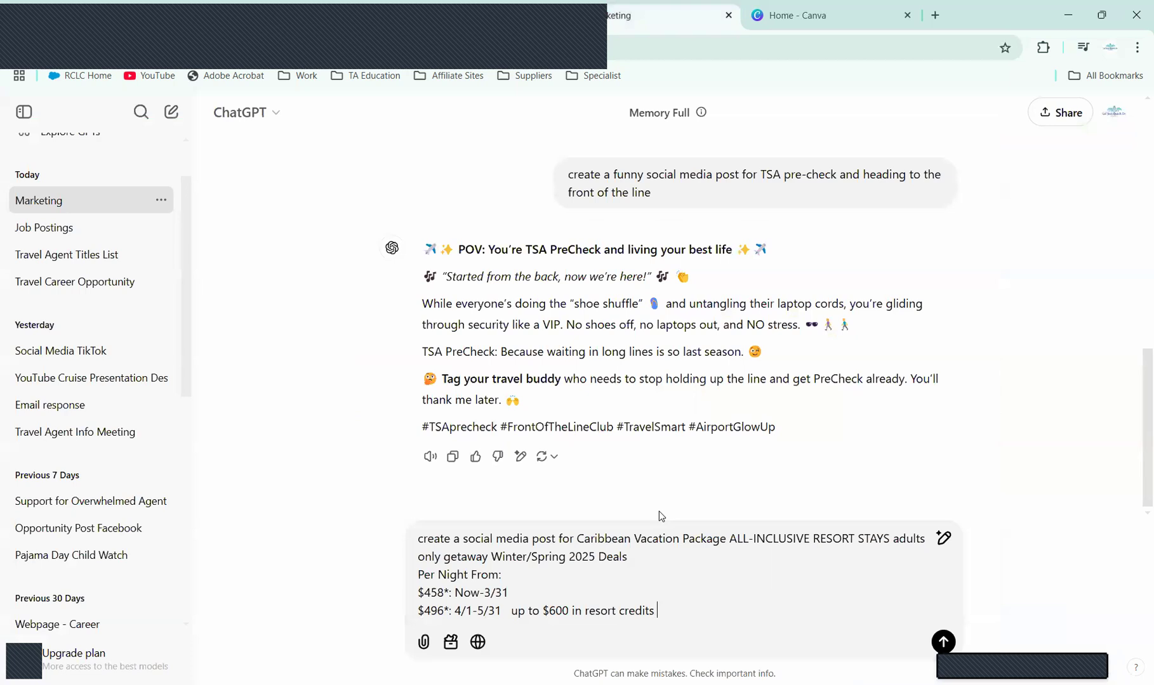
key("ctrl+v")
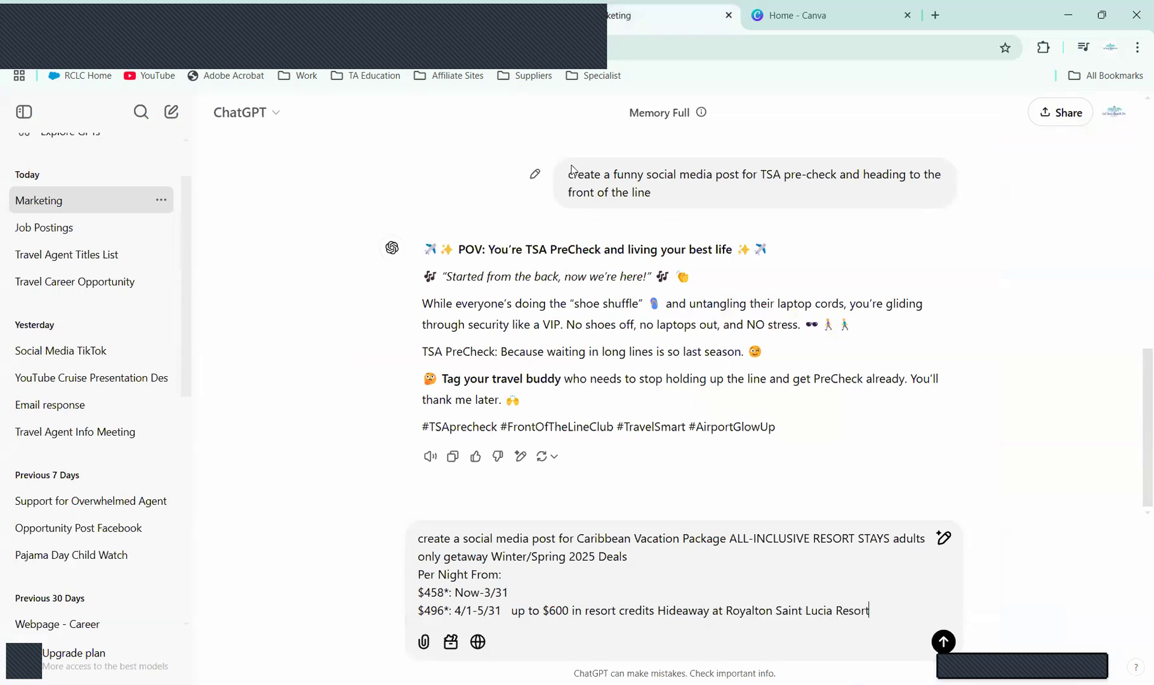
Step: Copy the Pittsburgh to Saint Lucia Deals heading and subtitle into the prompt
left_click(477, 11)
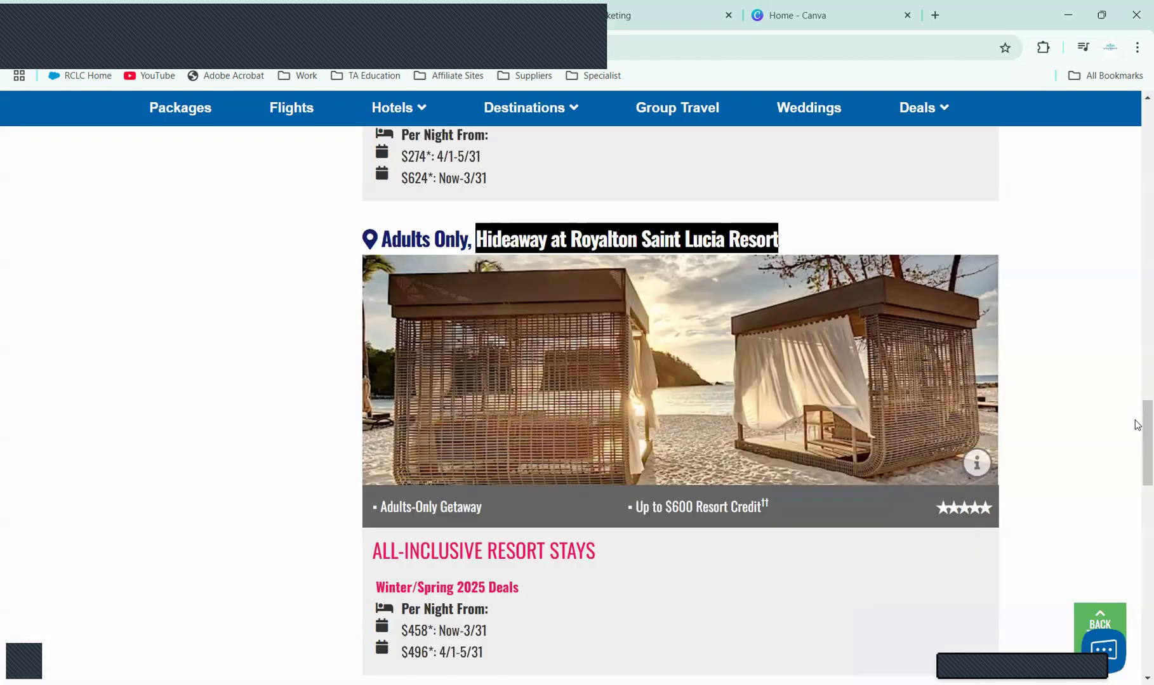
left_click_drag(1142, 444, 1138, 209)
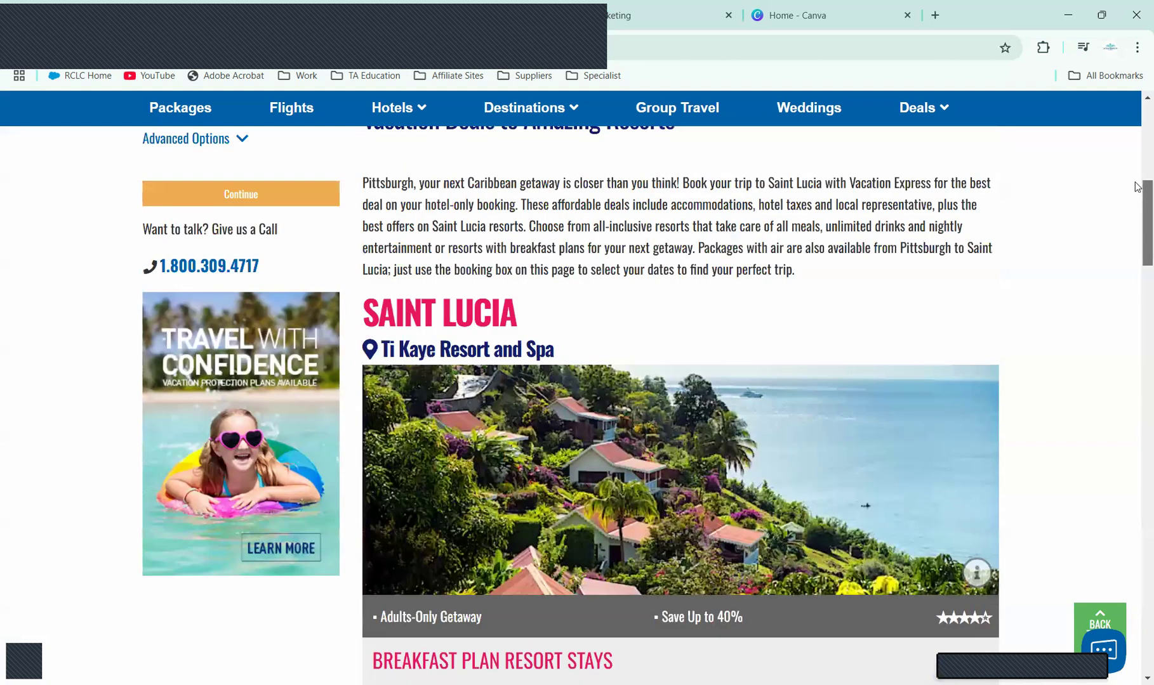
left_click_drag(1136, 136, 1138, 169)
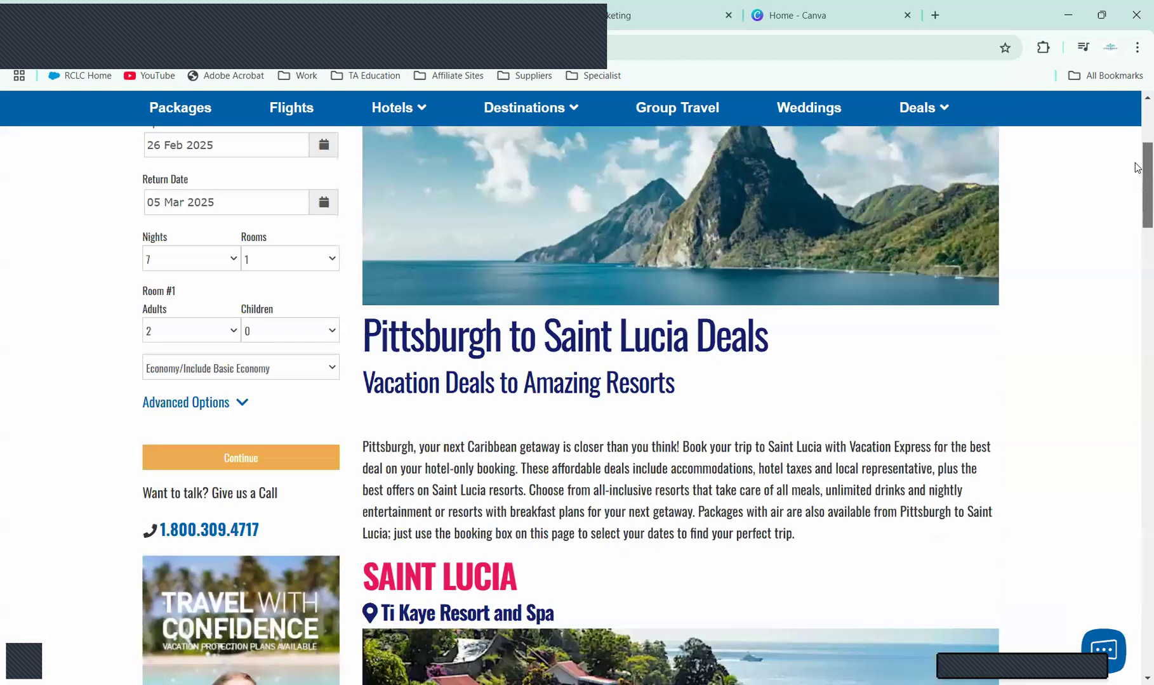
scroll(629, 170, "down", 1)
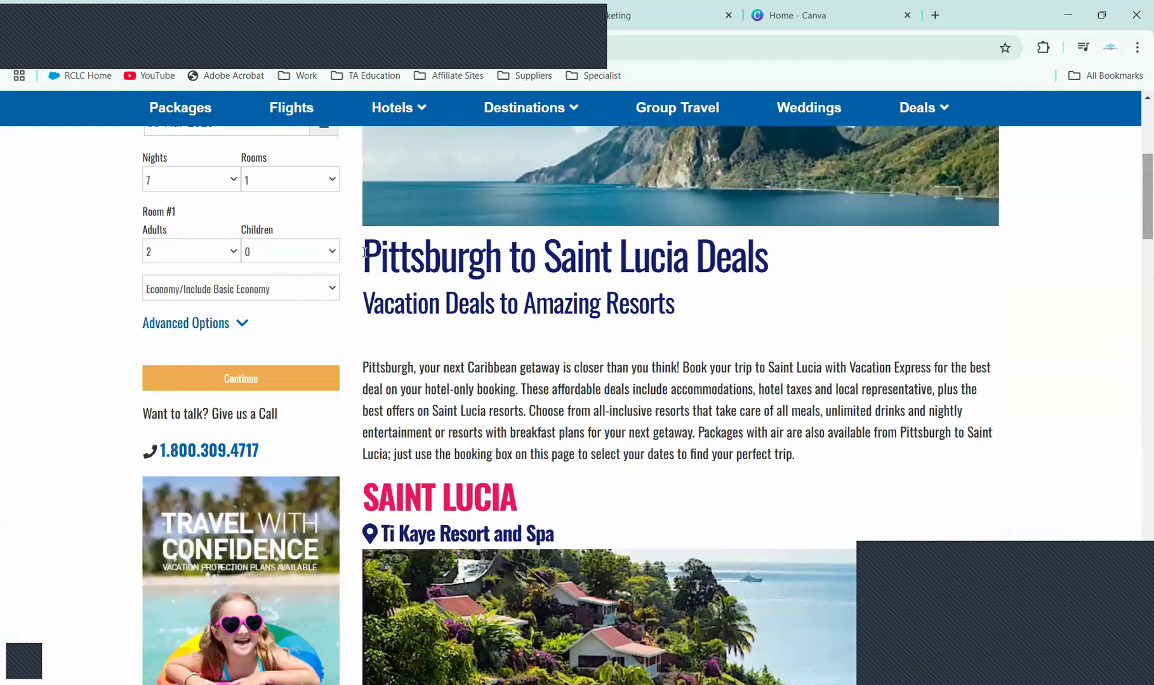
triple_click(661, 314)
key("ctrl+c")
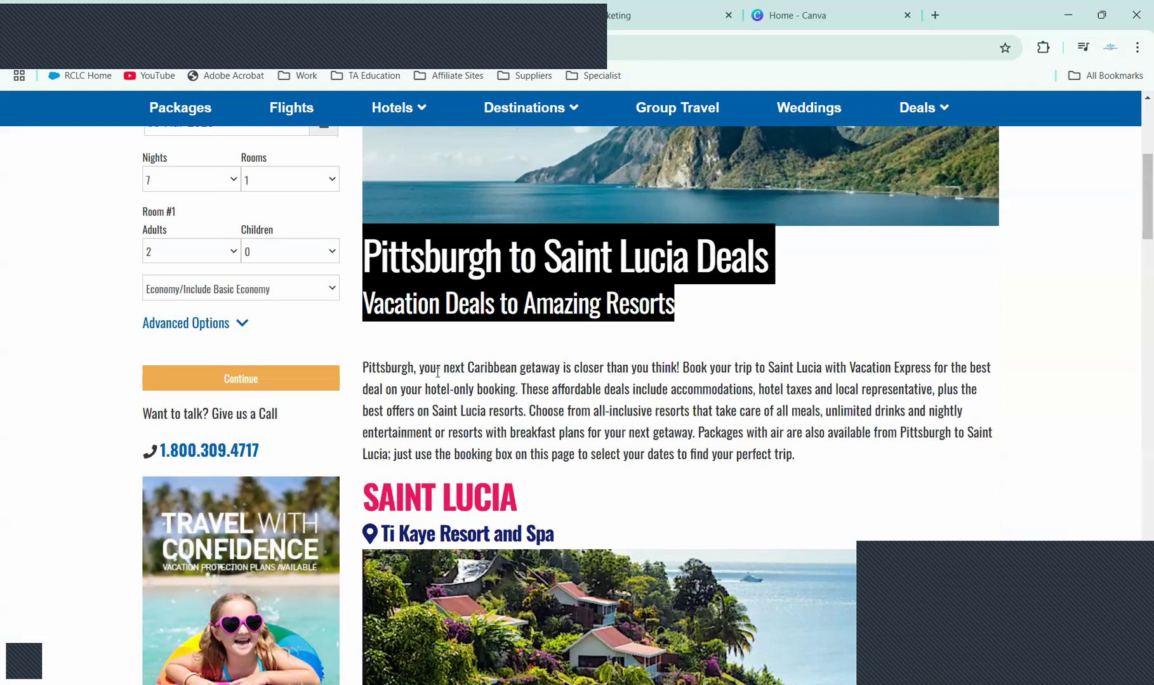
left_click(645, 11)
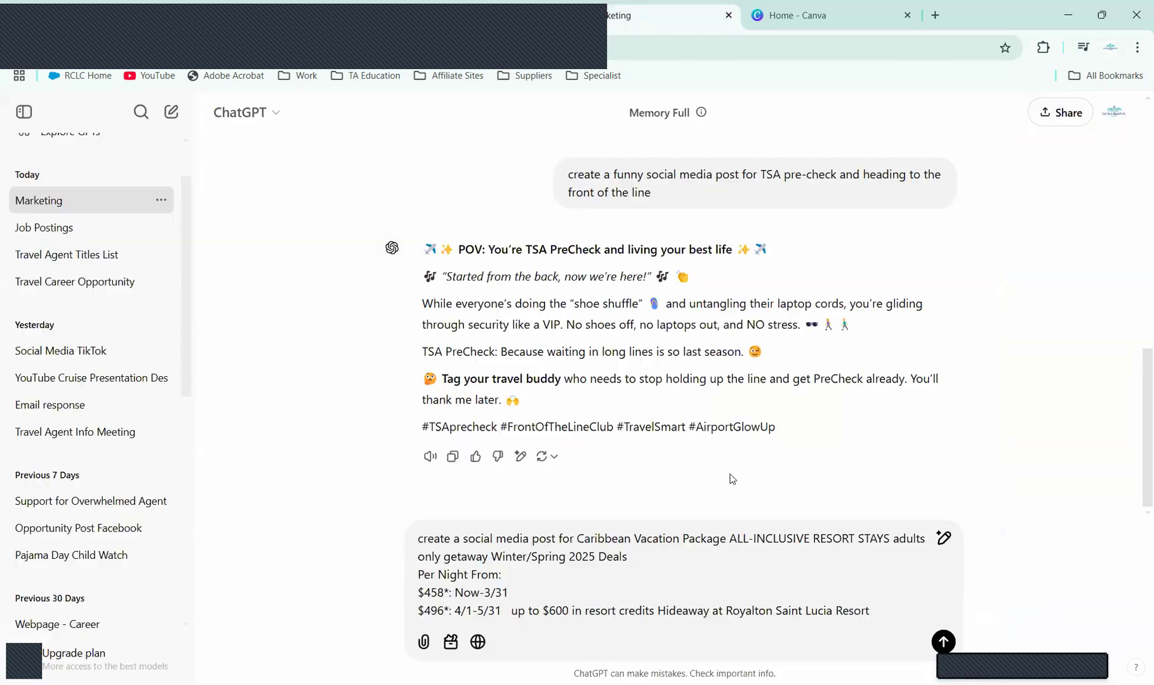
key("ctrl+v")
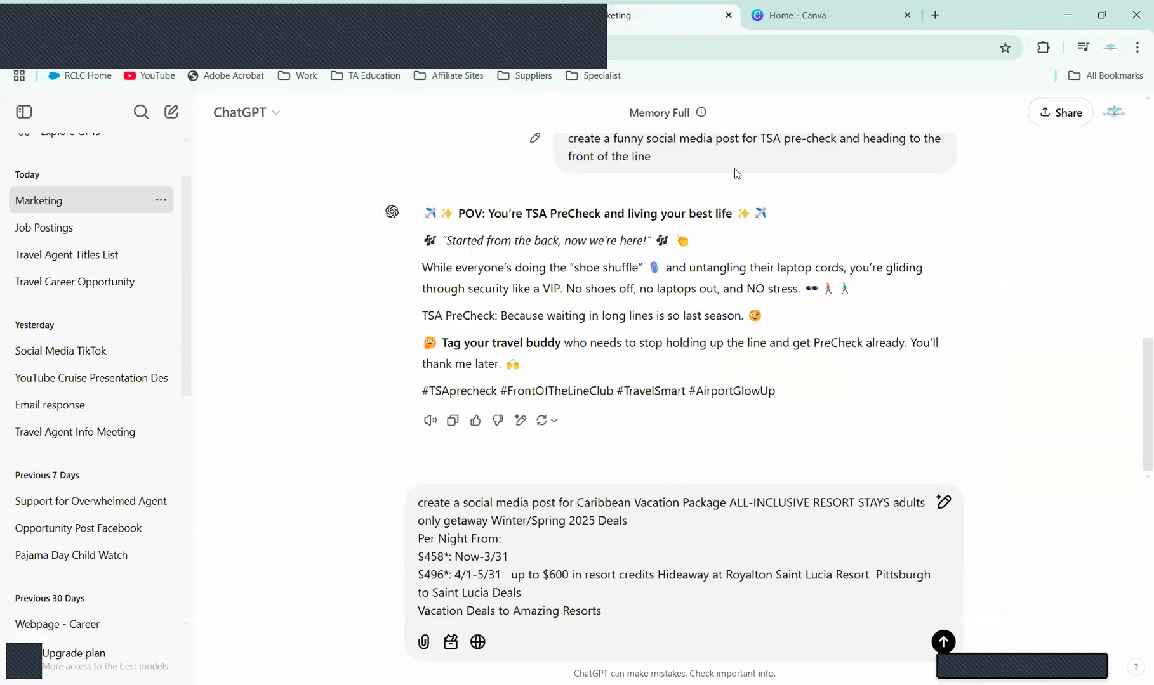
Step: Copy the deals page's full intro paragraph into the prompt
left_click(411, 13)
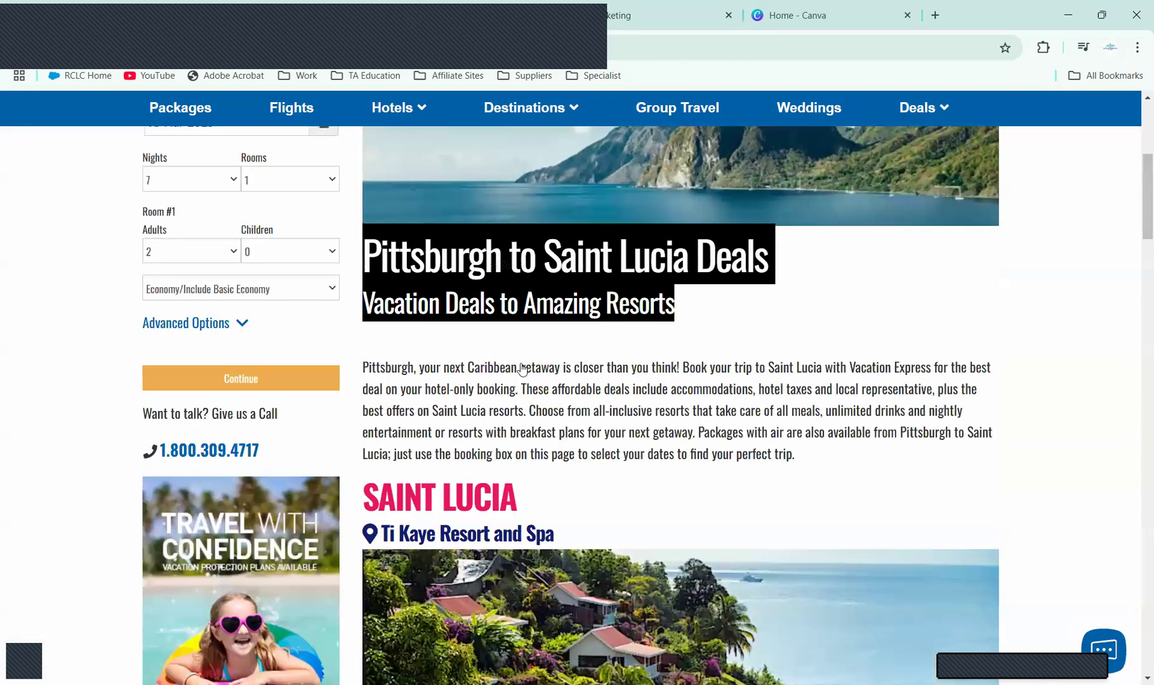
left_click_drag(362, 368, 979, 395)
left_click_drag(607, 411, 858, 464)
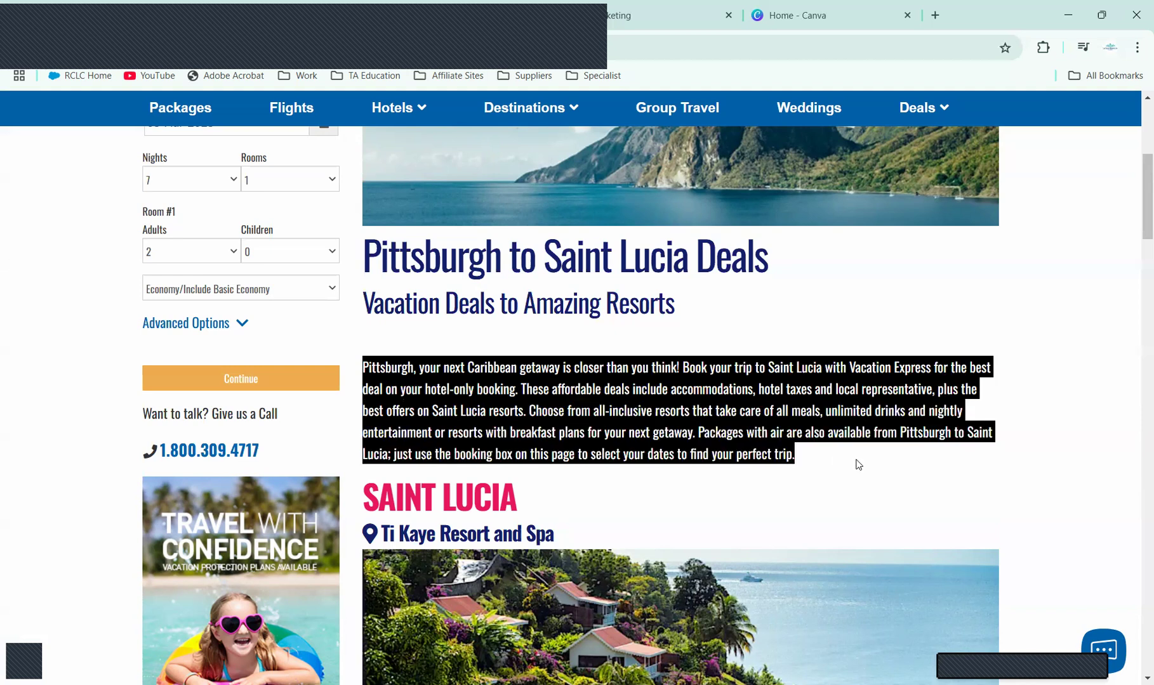
left_click(637, 8)
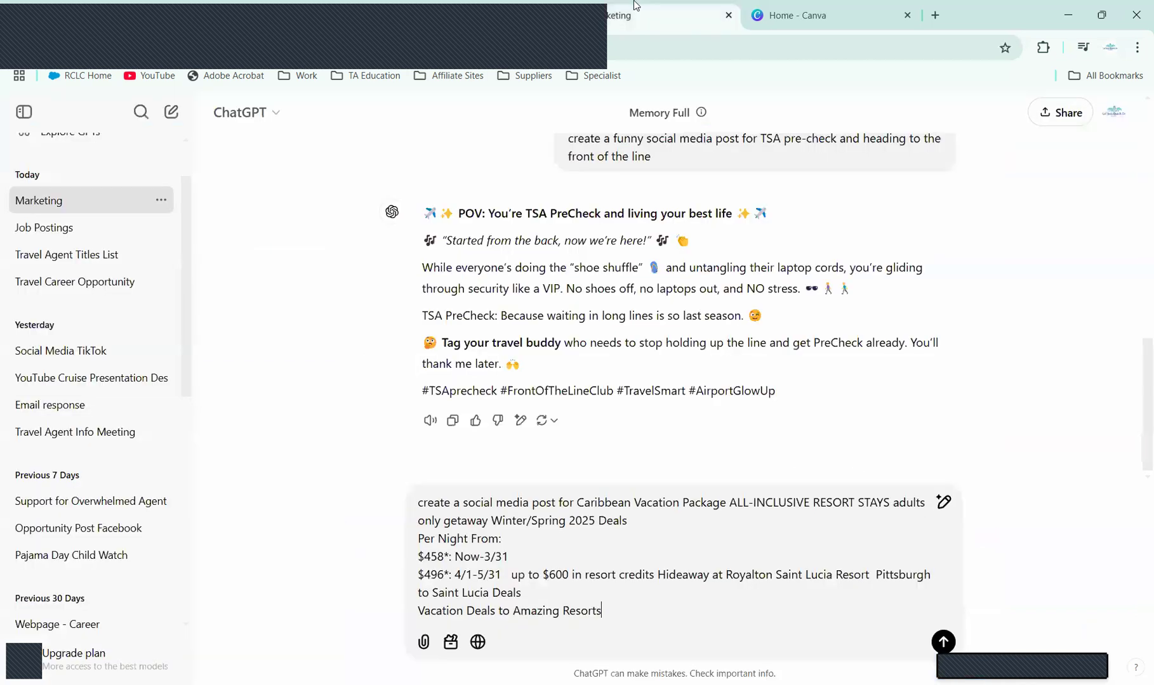
key("ctrl+v")
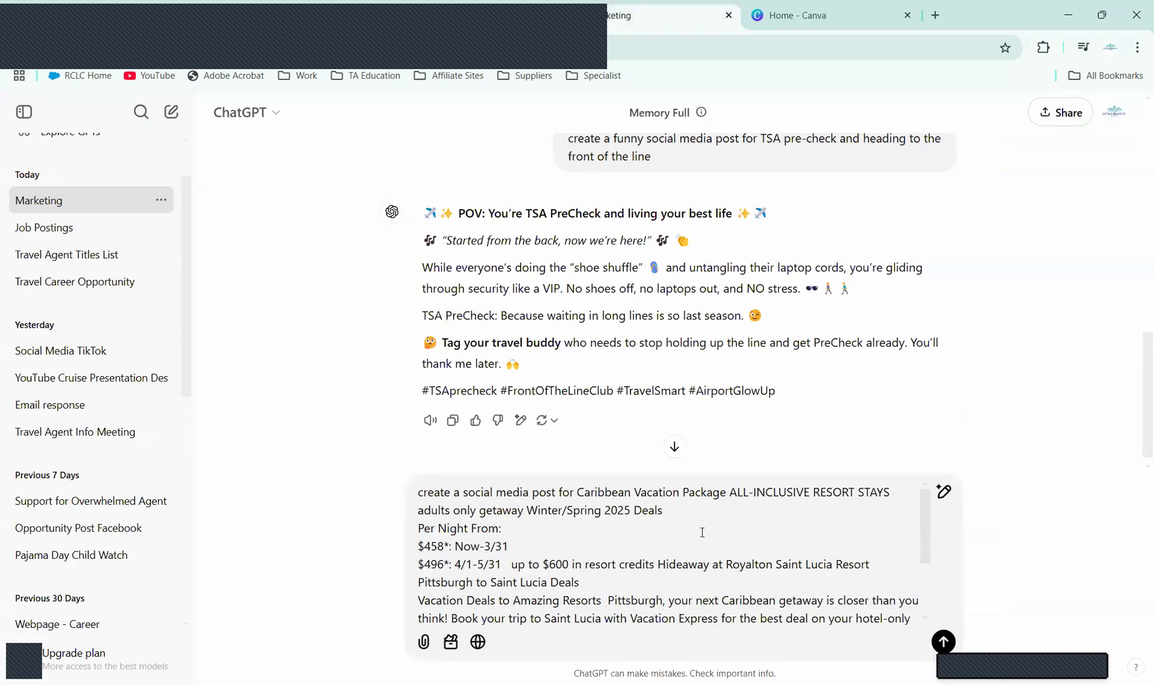
Step: Add 'make engaging and want people to book this vacation package' to the prompt and send it
left_click(556, 492)
type("make ")
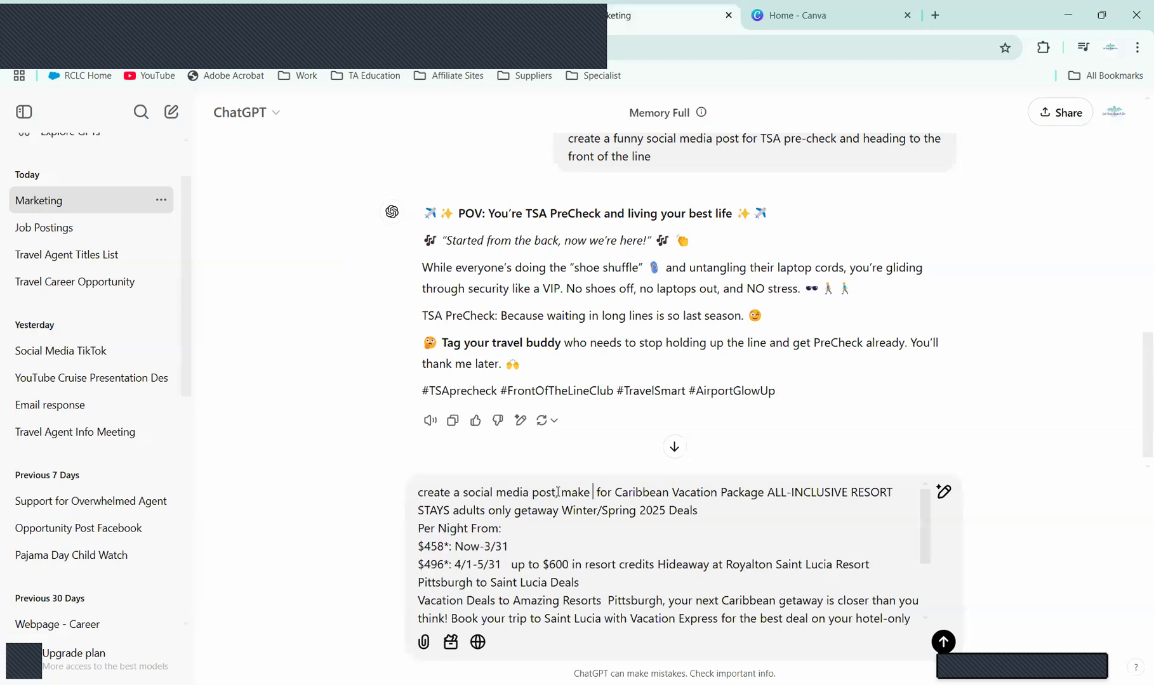
type("engaging")
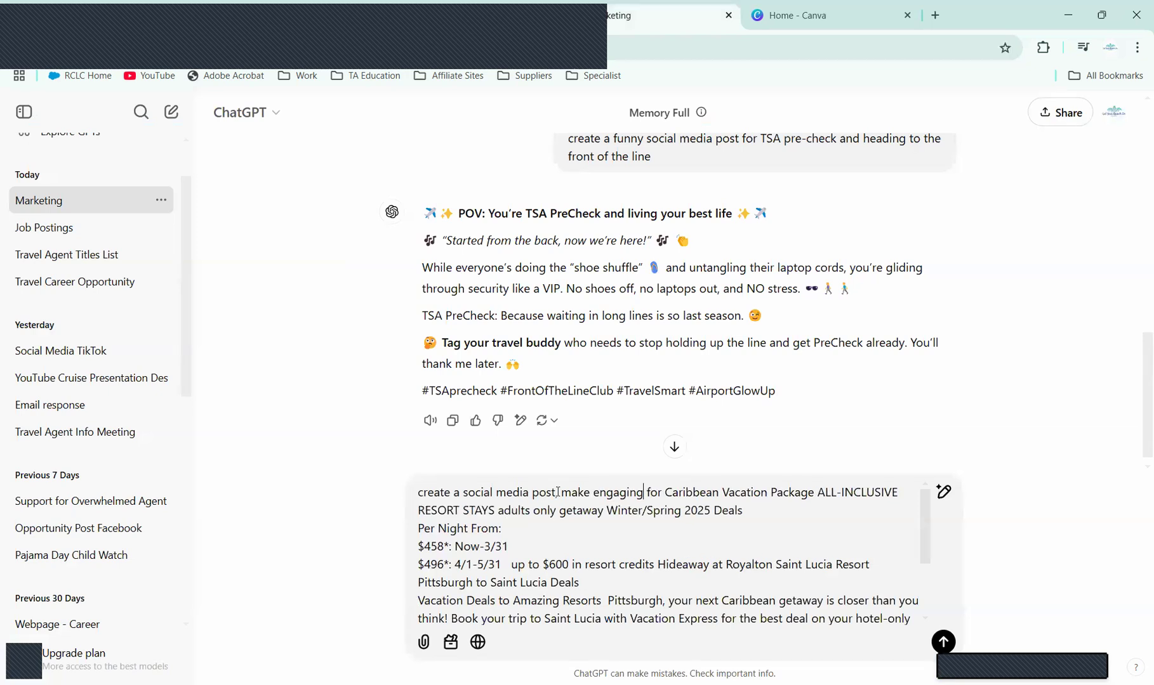
type(" and")
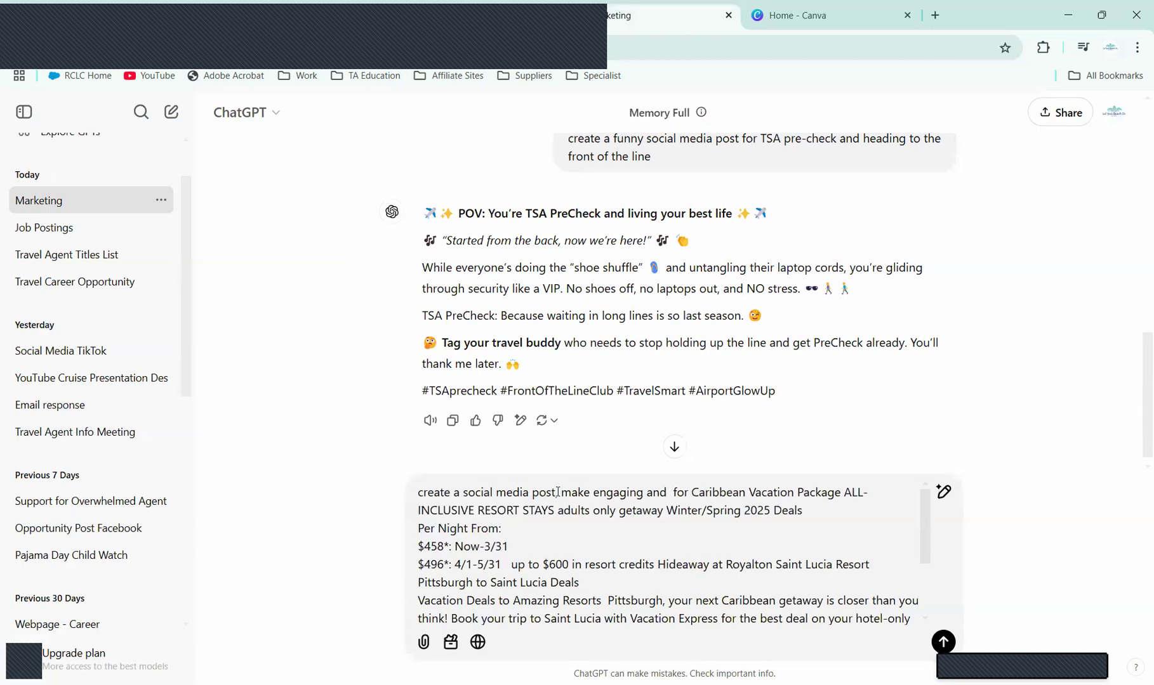
type(" want")
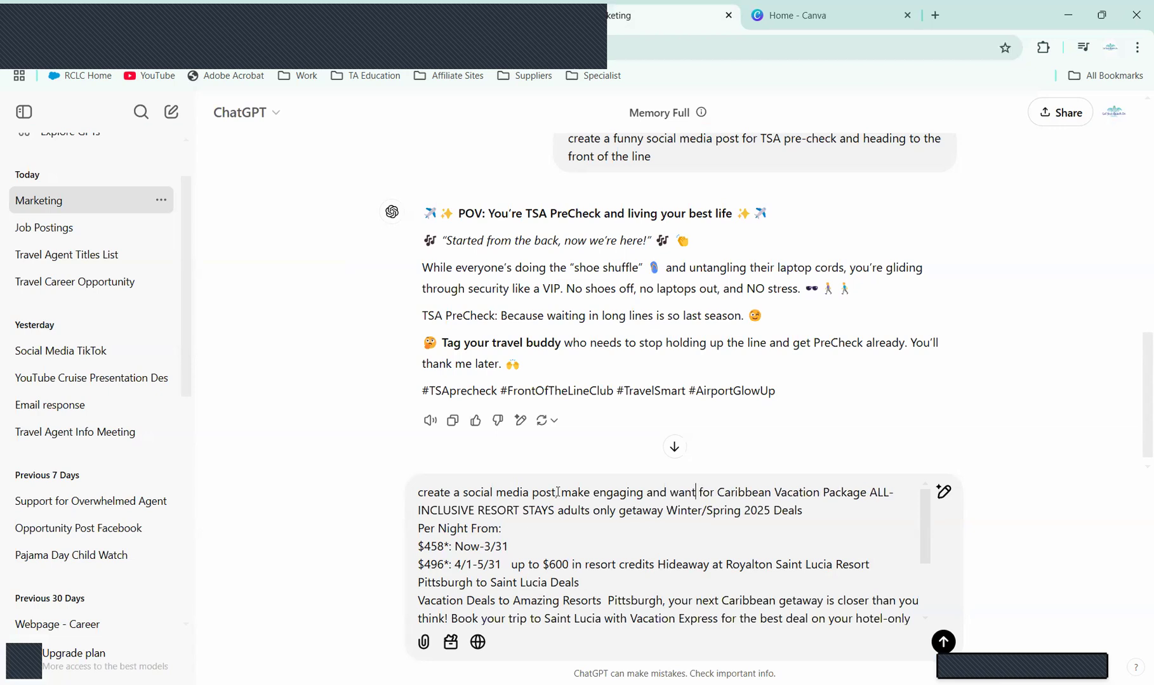
type(" p ")
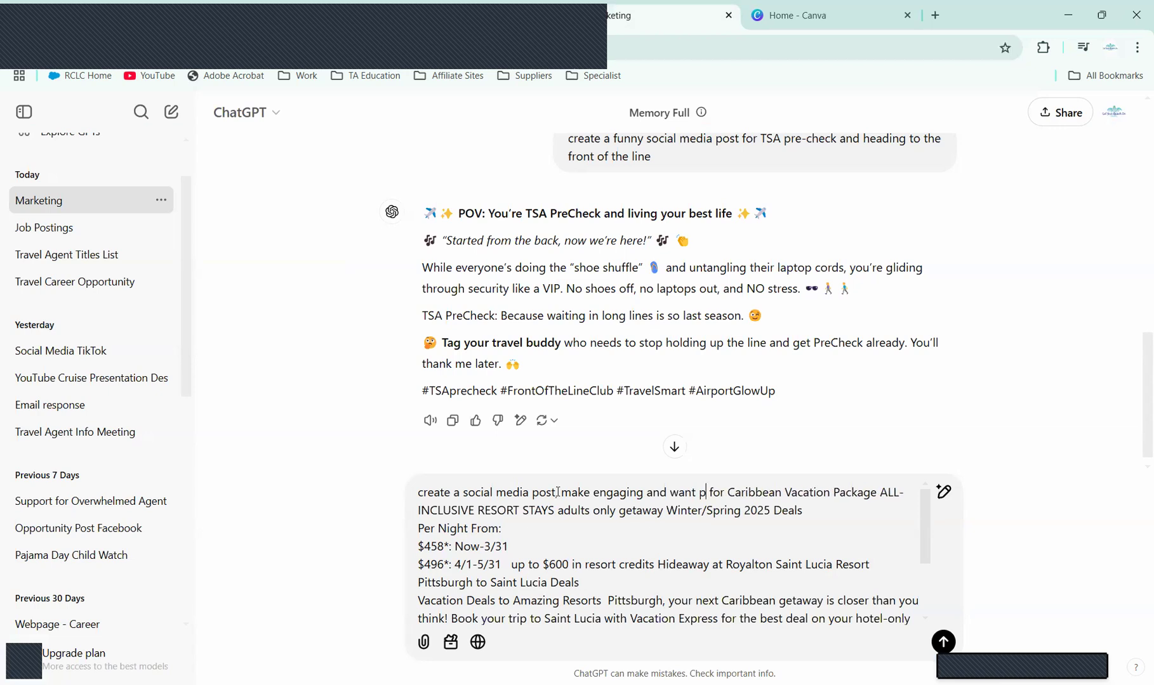
type("eopleto")
key("BackSpace")
key("BackSpace")
type("ot")
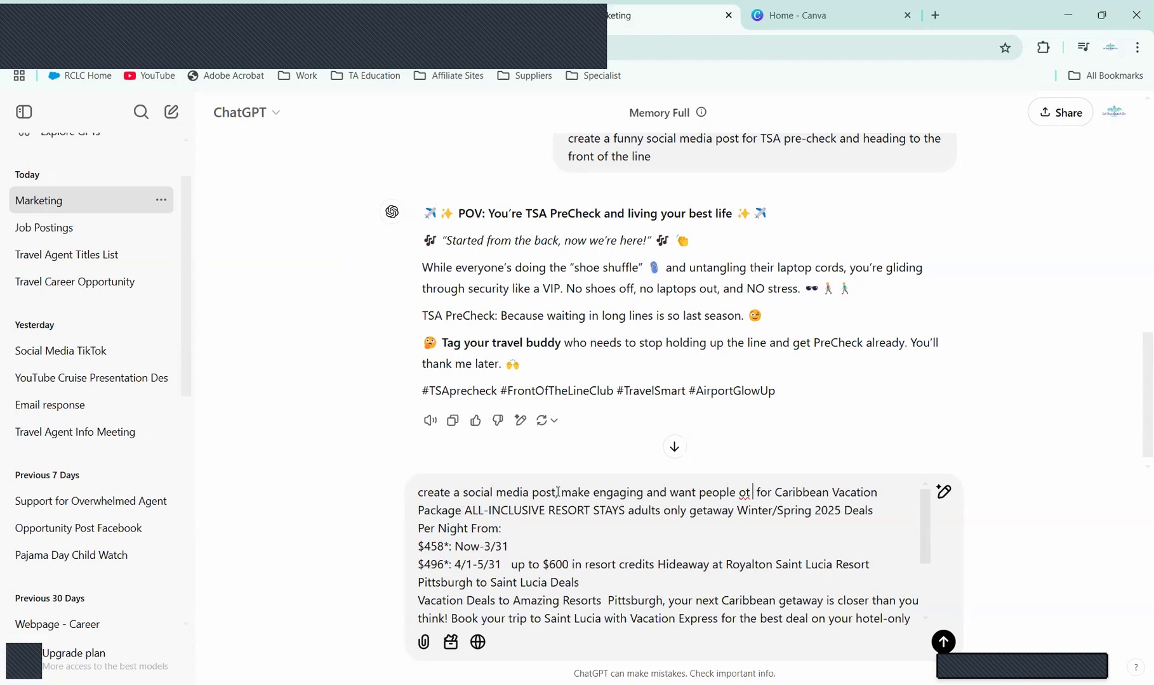
key("BackSpace")
key("BackSpace")
type("to bo")
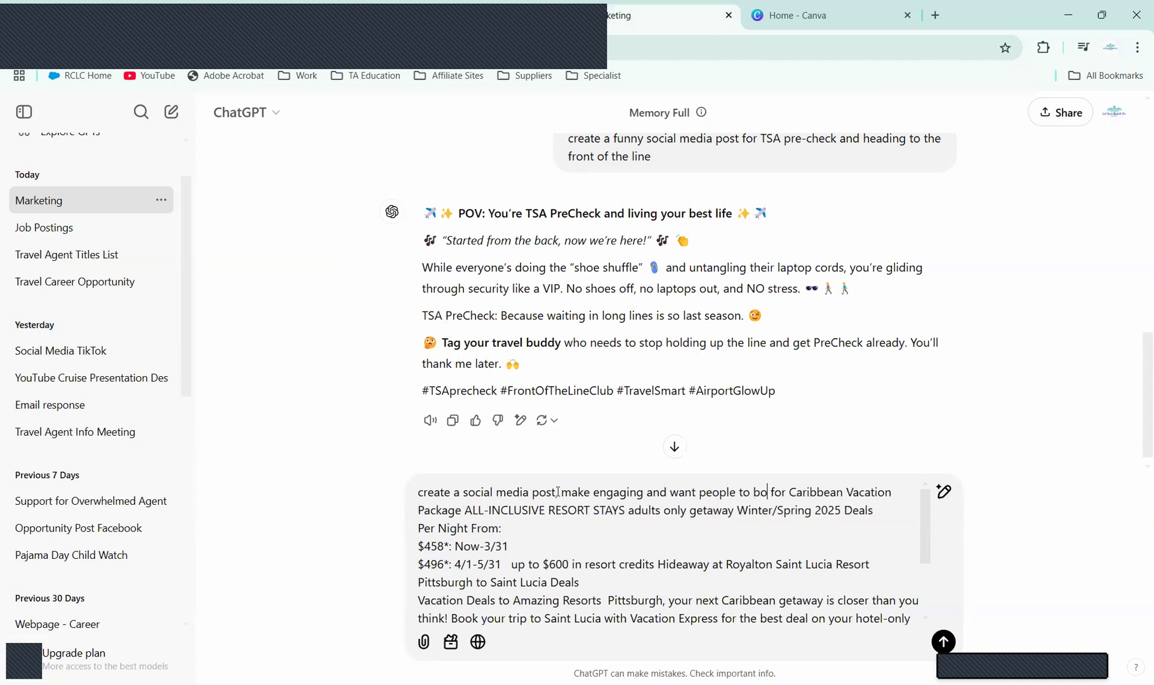
type("ok this vacat")
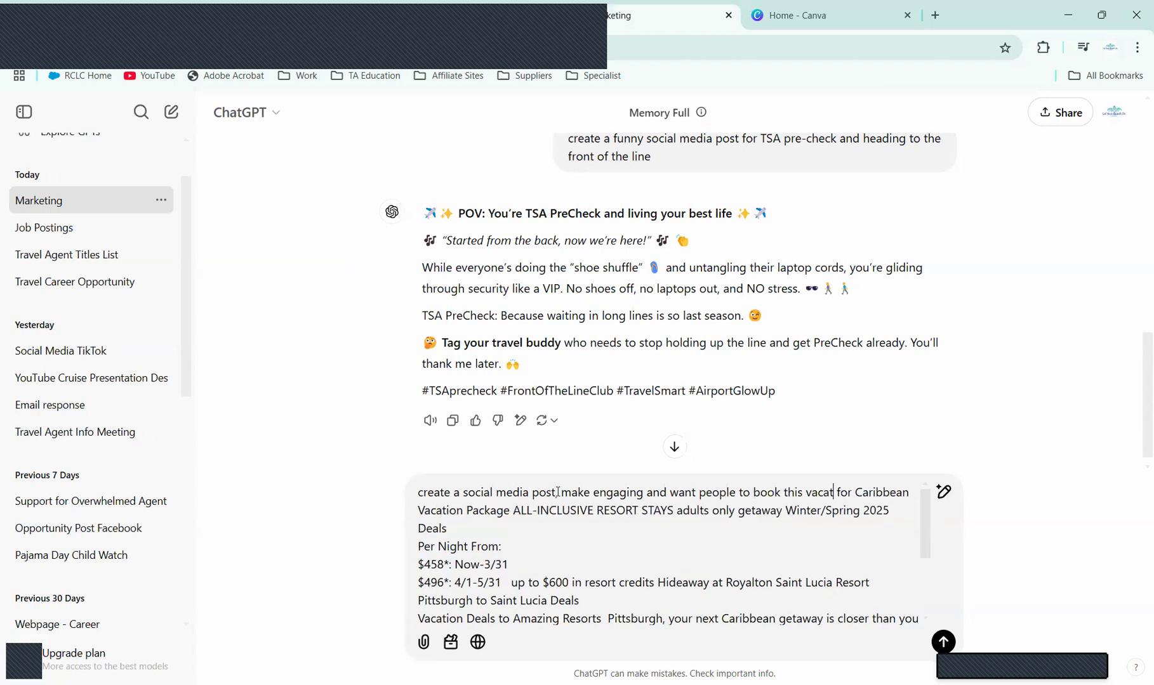
type("ion package")
left_click(557, 492)
type(",")
key("Return")
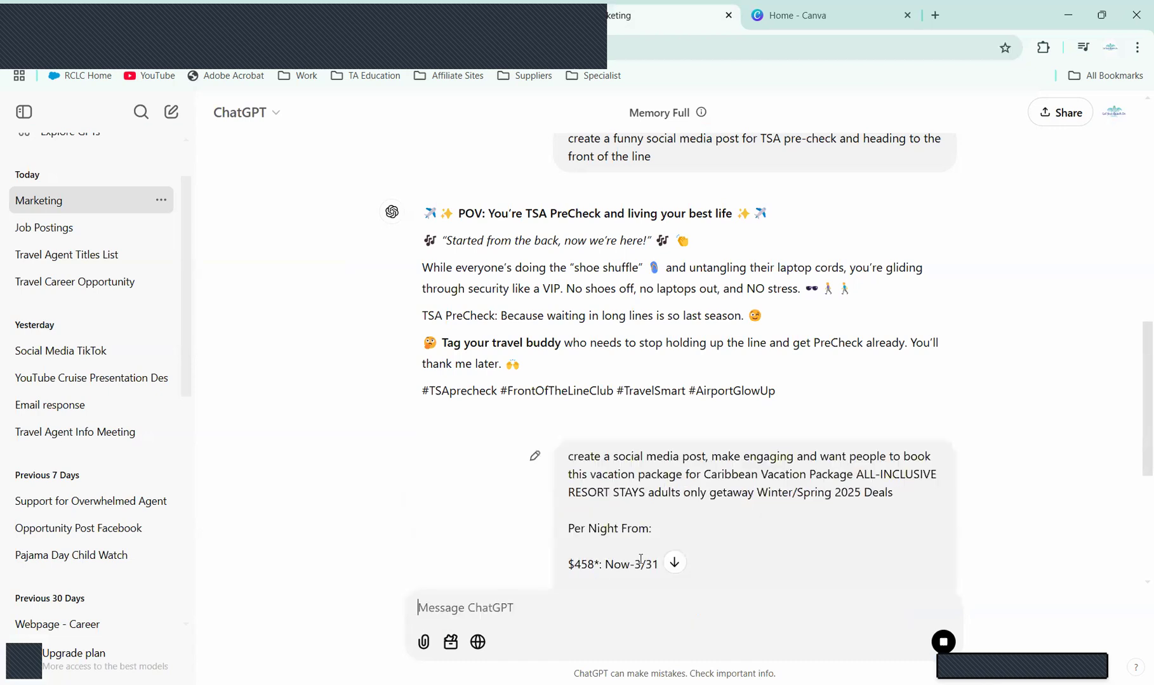
Step: Scroll through ChatGPT's generated 'Your Caribbean Getaway Awaits!' post
left_click(674, 564)
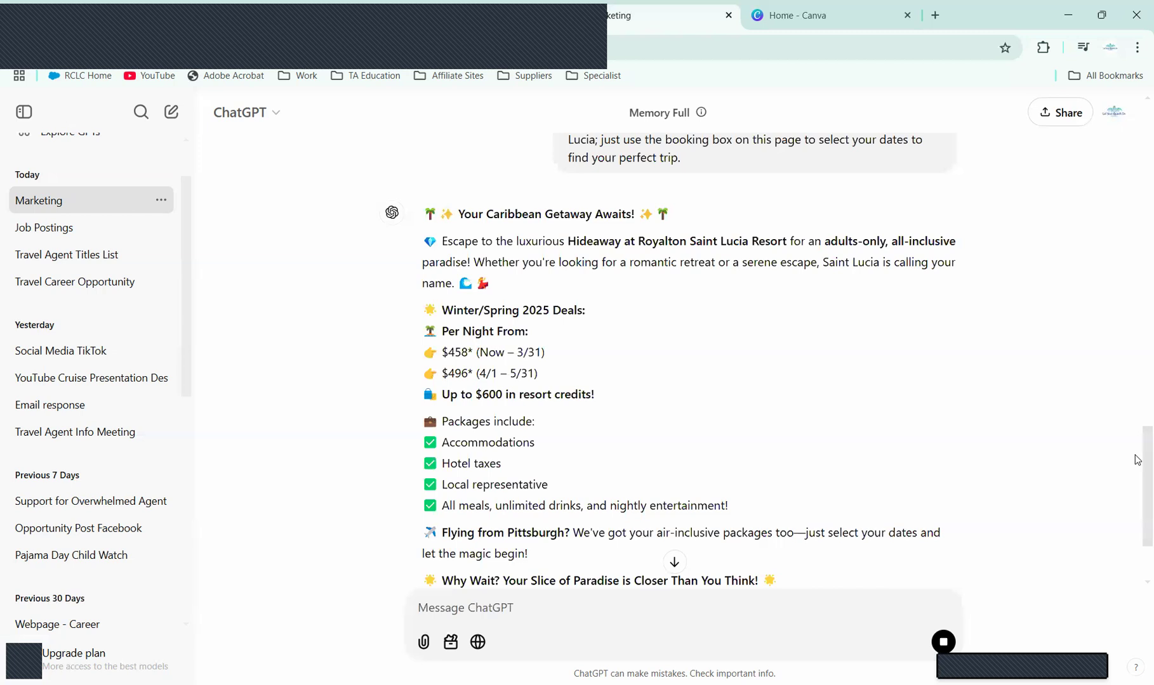
scroll(1137, 492, "down", 2)
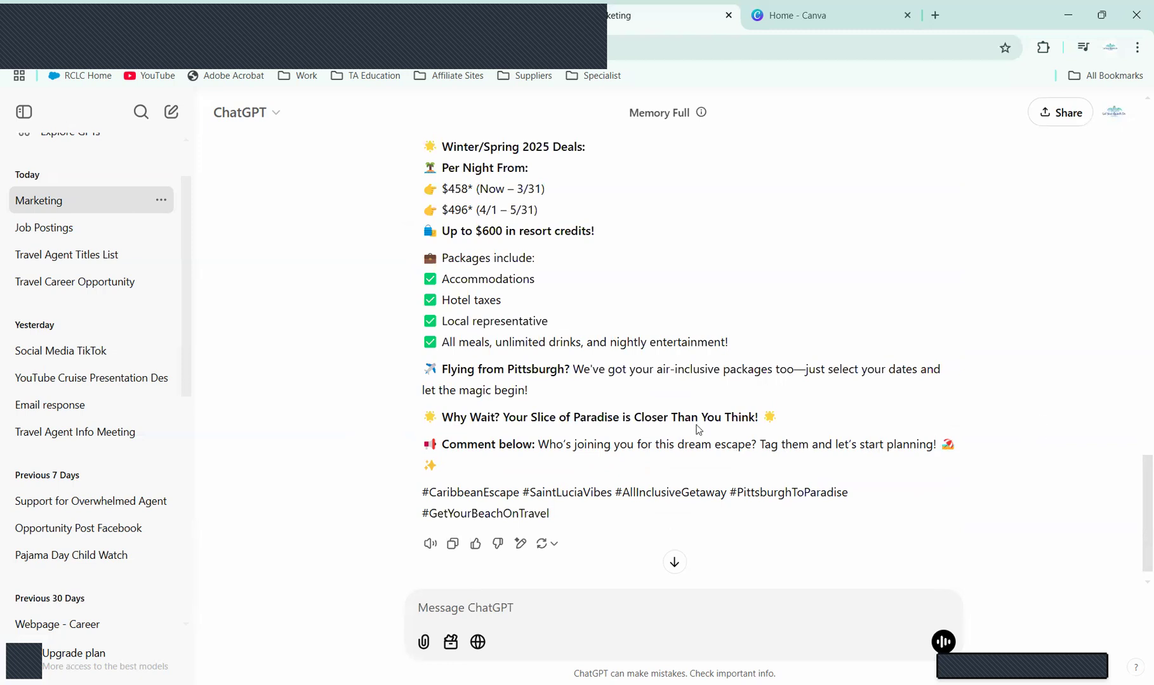
scroll(1135, 515, "up", 2)
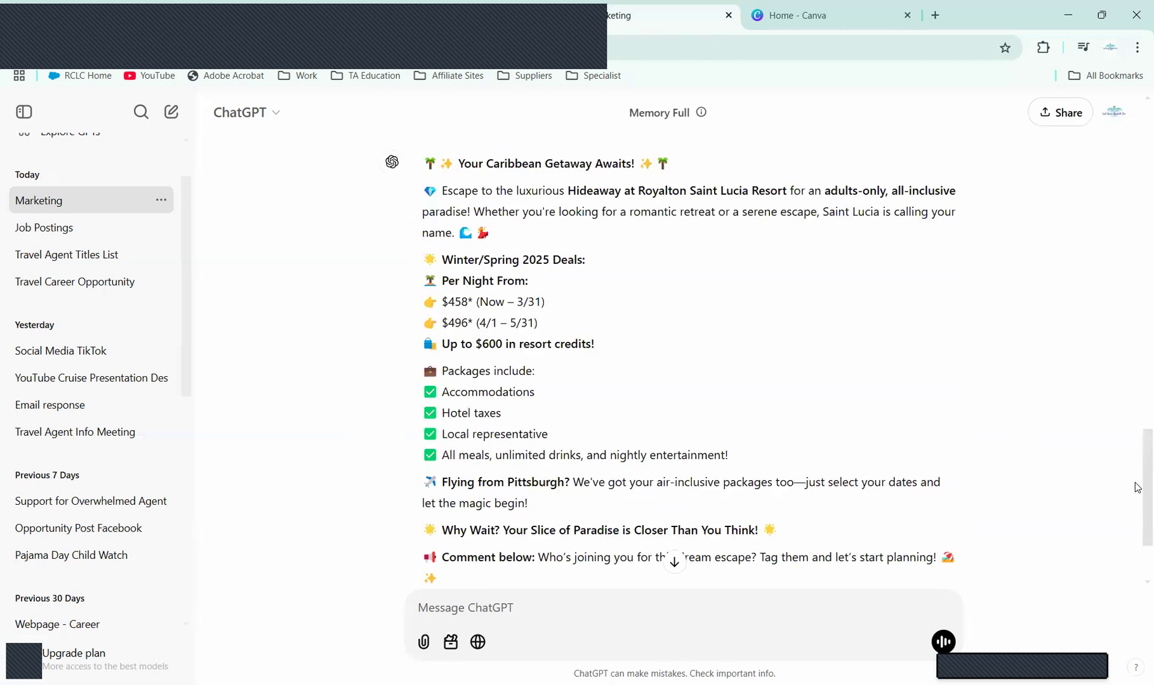
Step: From the Canva home page, create a new 940 × 788 px Facebook Post design
left_click(813, 8)
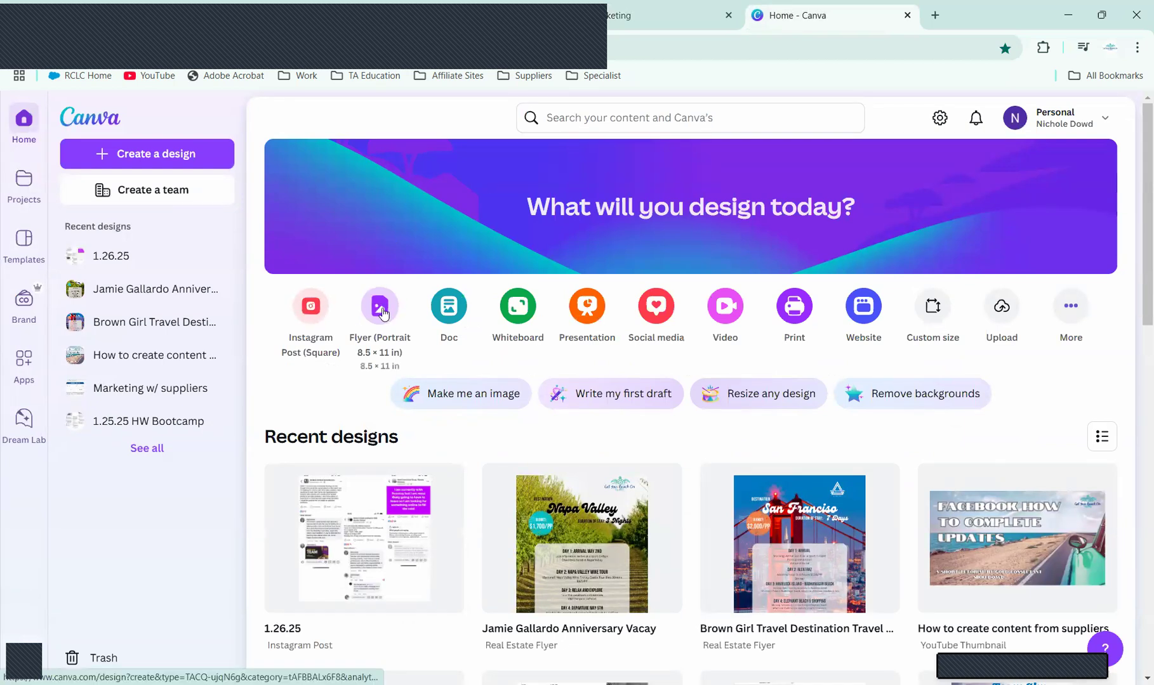
left_click(1072, 308)
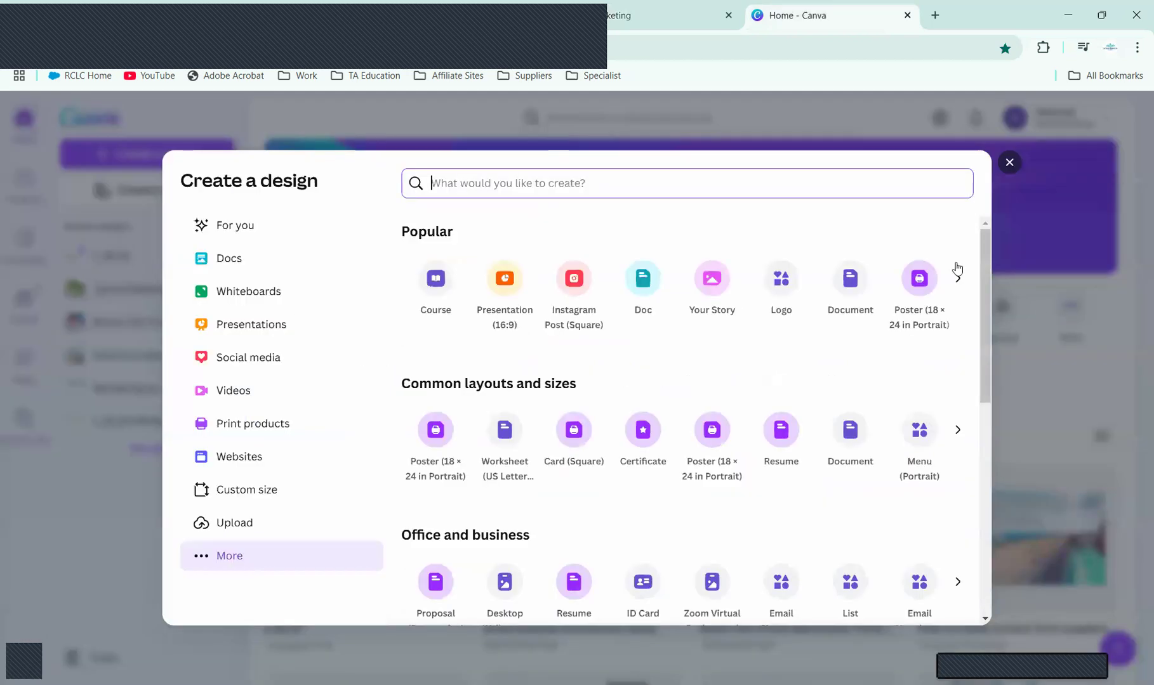
left_click(957, 279)
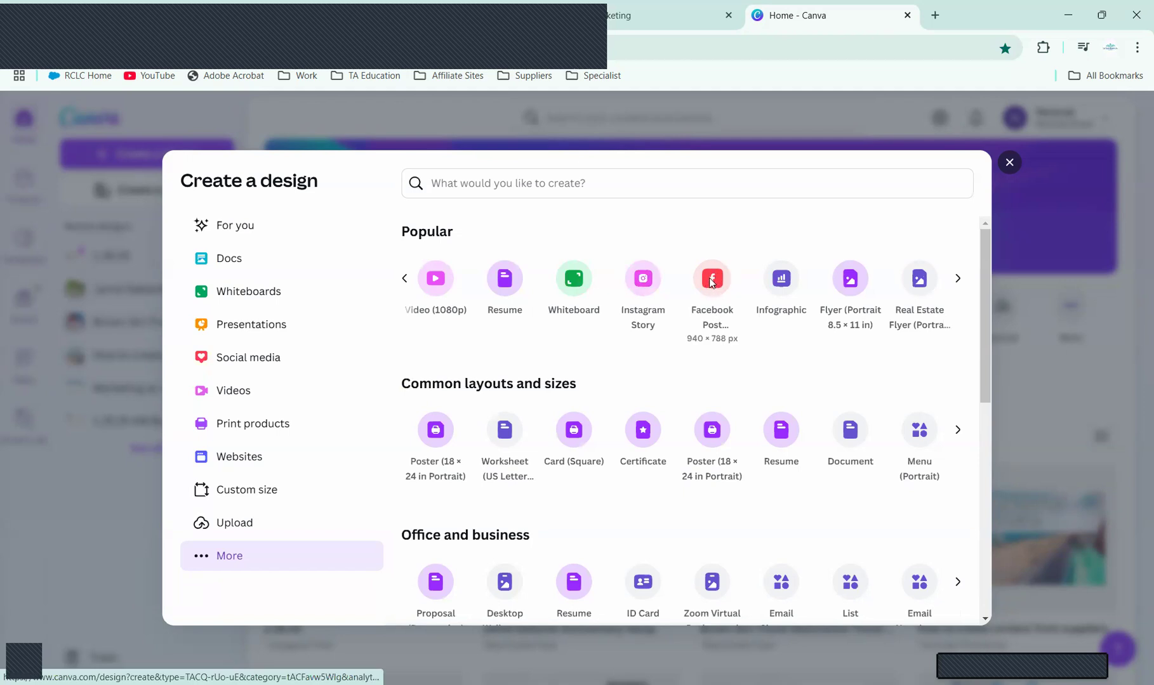
left_click(712, 281)
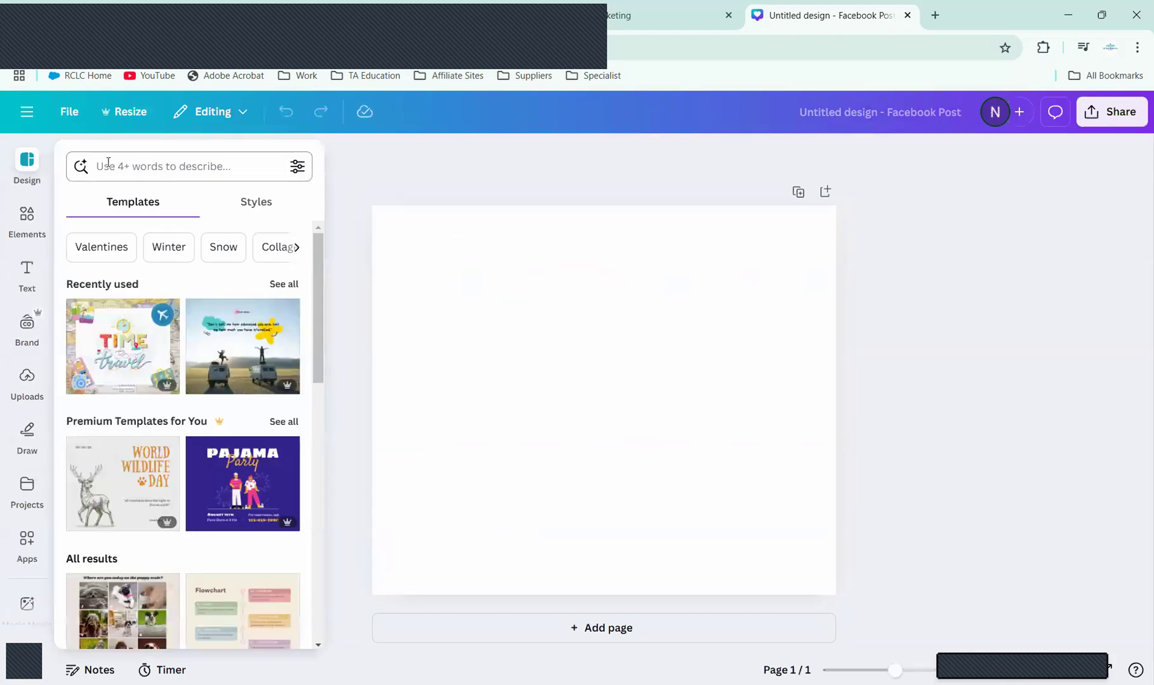
Step: Search the template library for 'travel' and scroll through the results
left_click(163, 167)
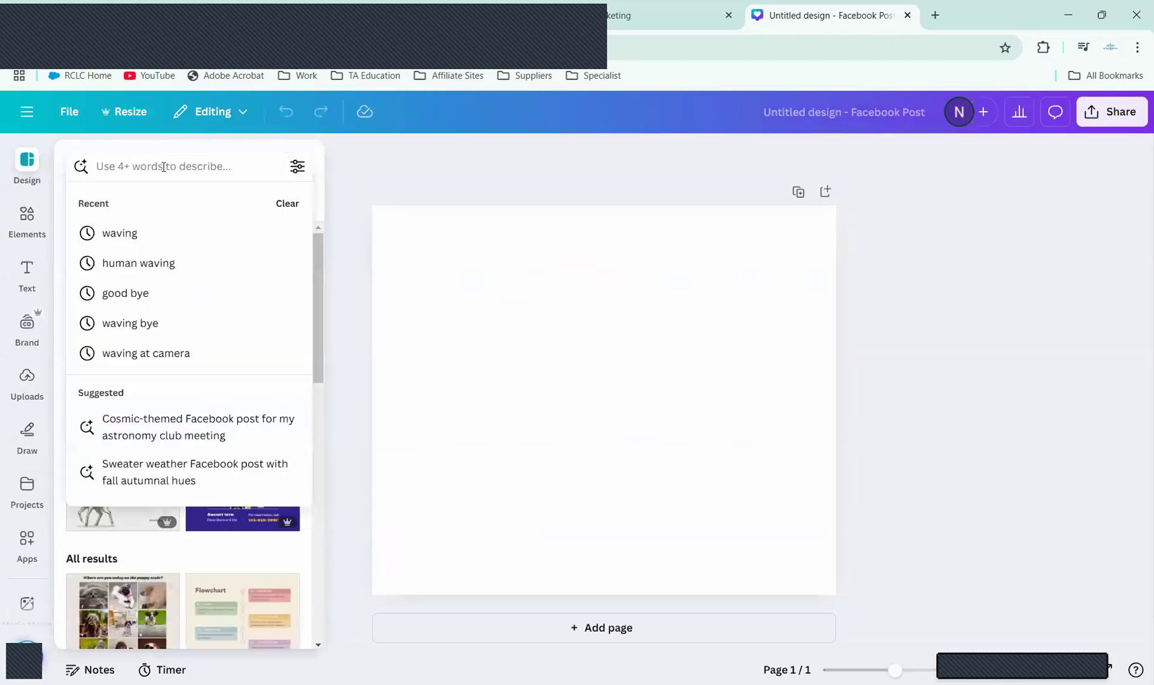
type("travel")
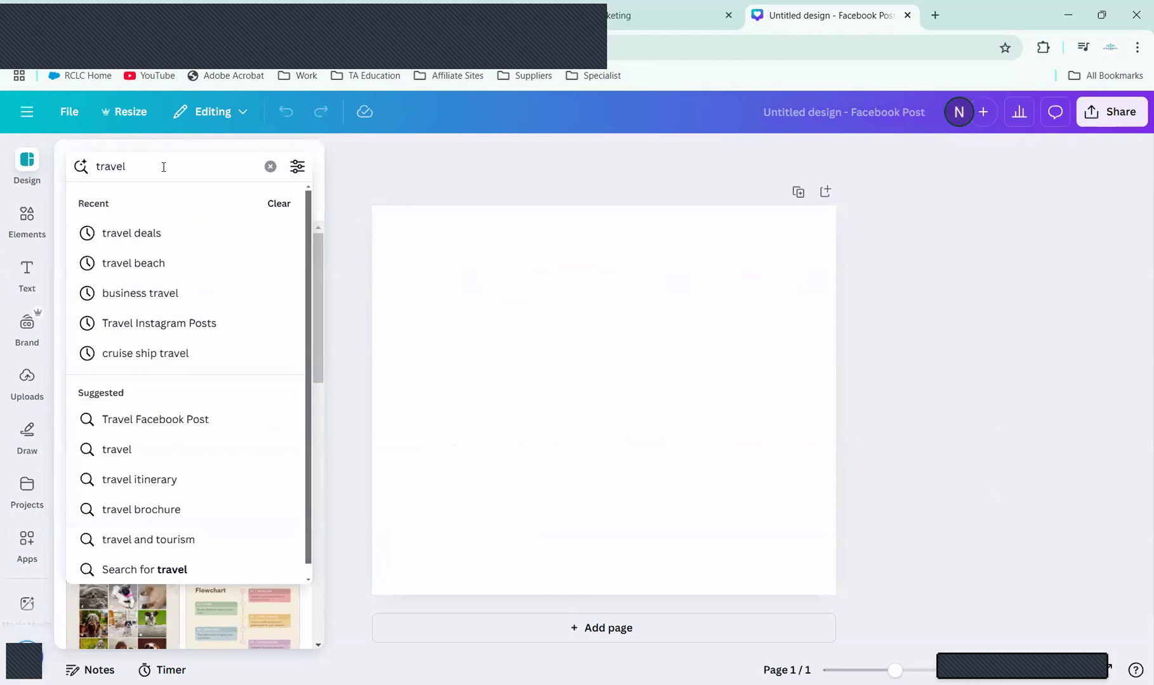
key("Return")
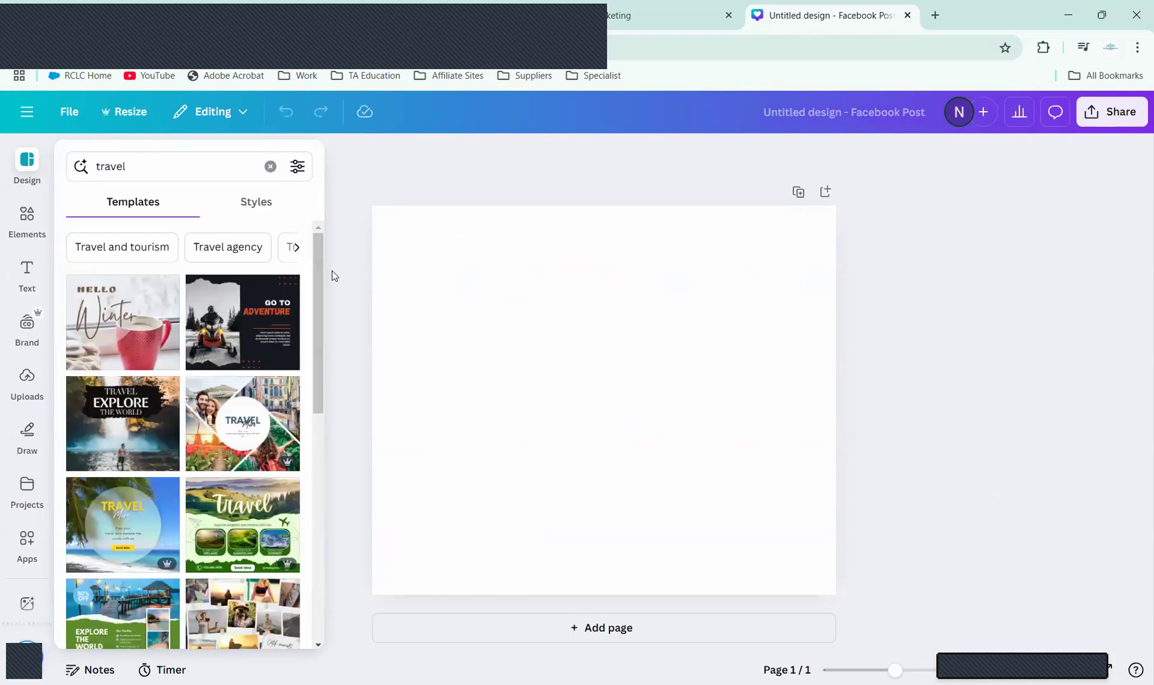
scroll(316, 328, "down", 2)
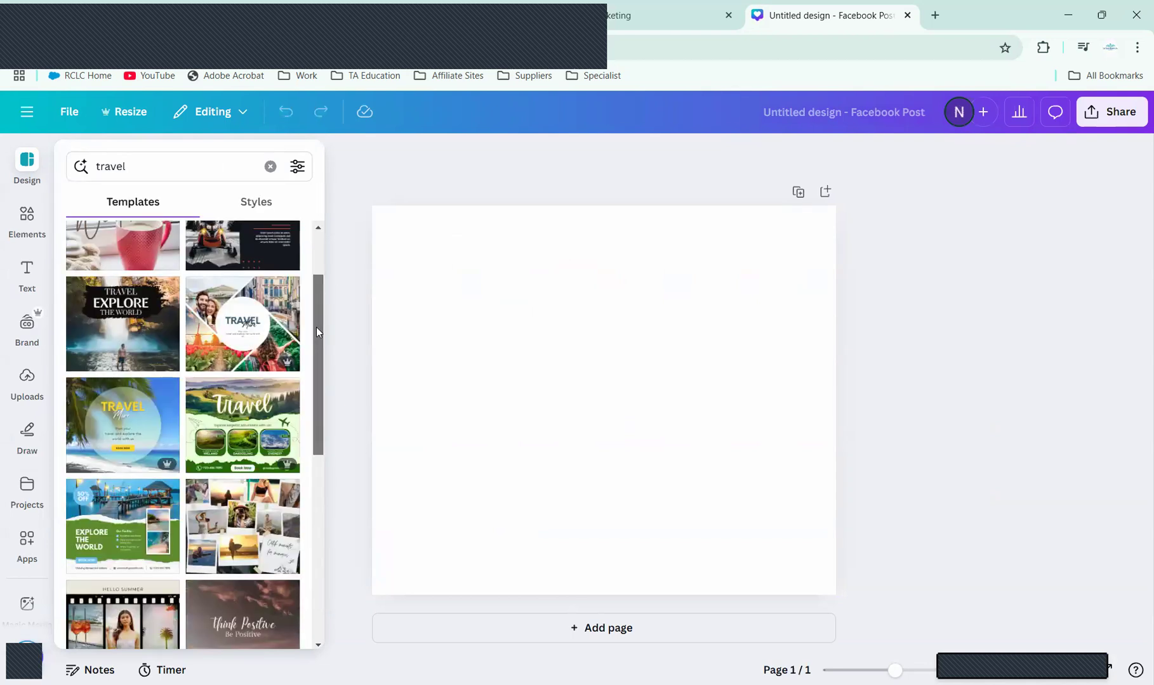
scroll(324, 362, "down", 2)
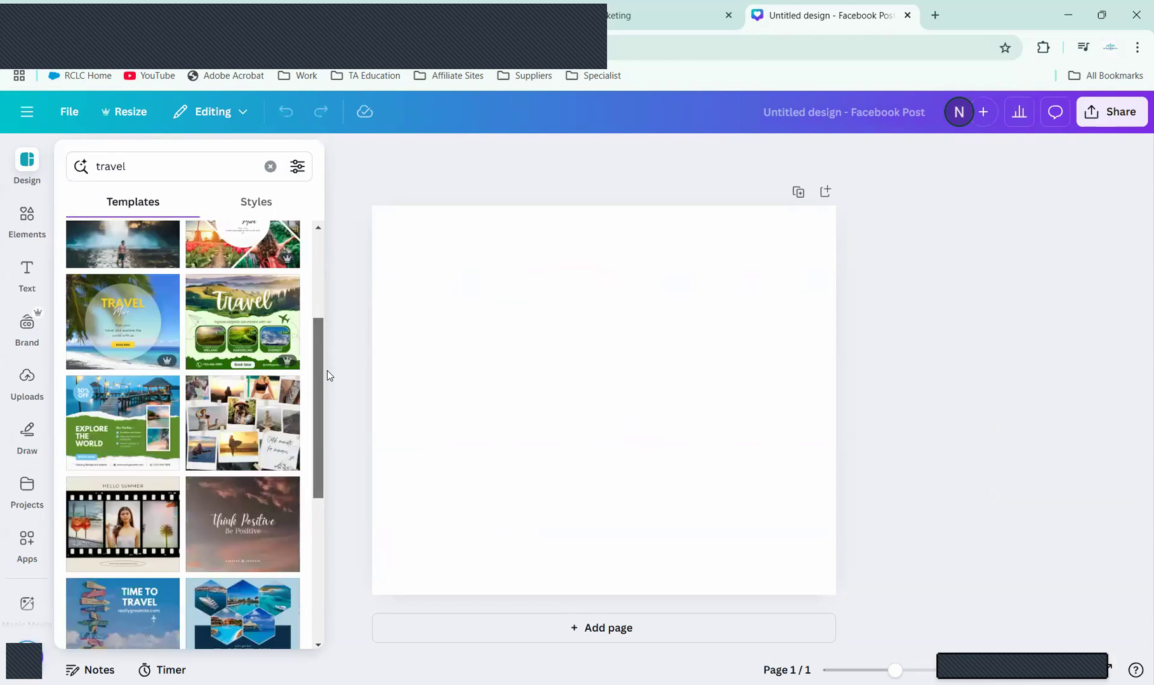
scroll(330, 380, "down", 1)
scroll(329, 395, "down", 1)
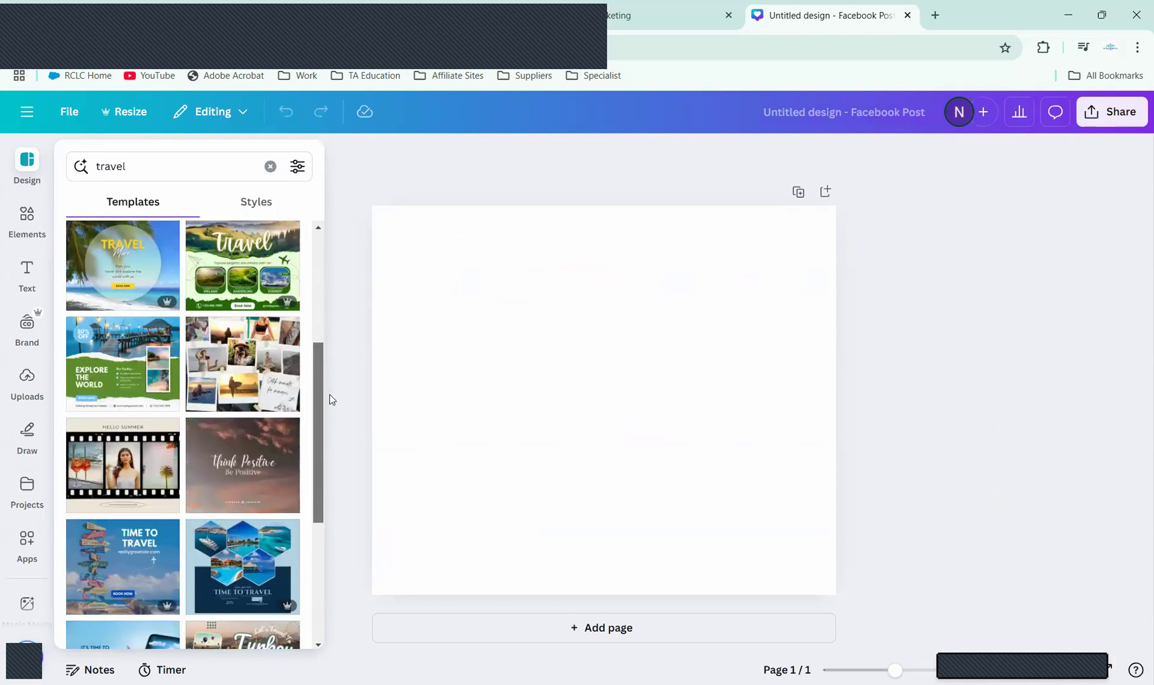
scroll(329, 403, "down", 3)
scroll(324, 457, "down", 1)
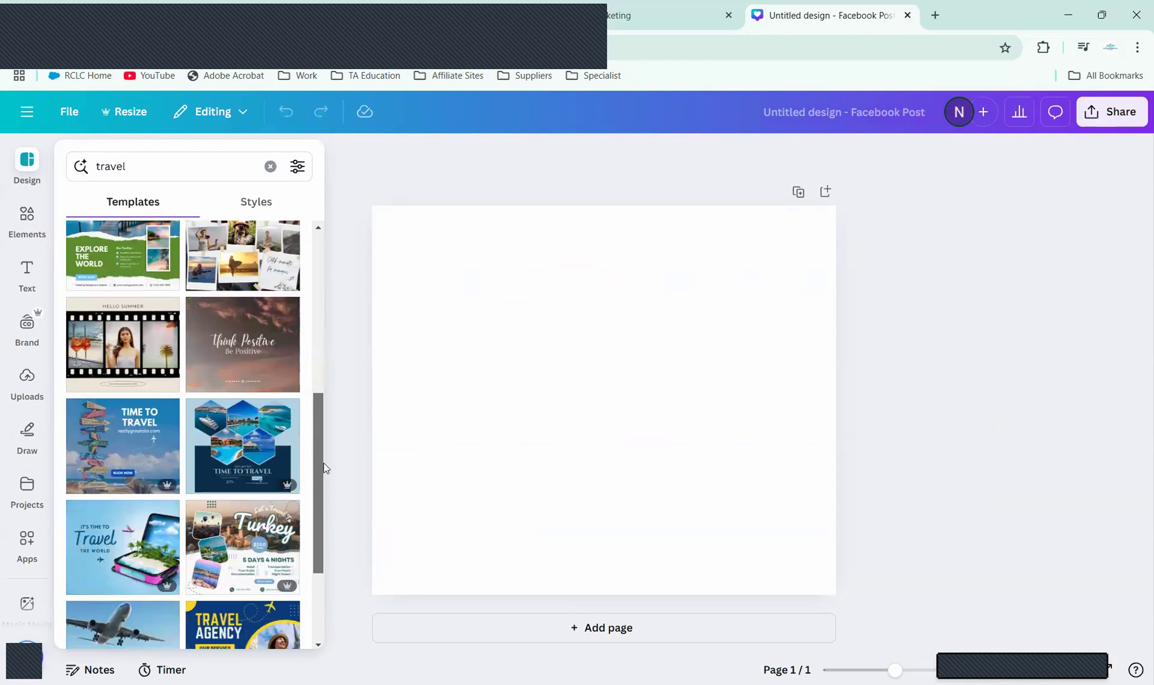
scroll(319, 483, "down", 3)
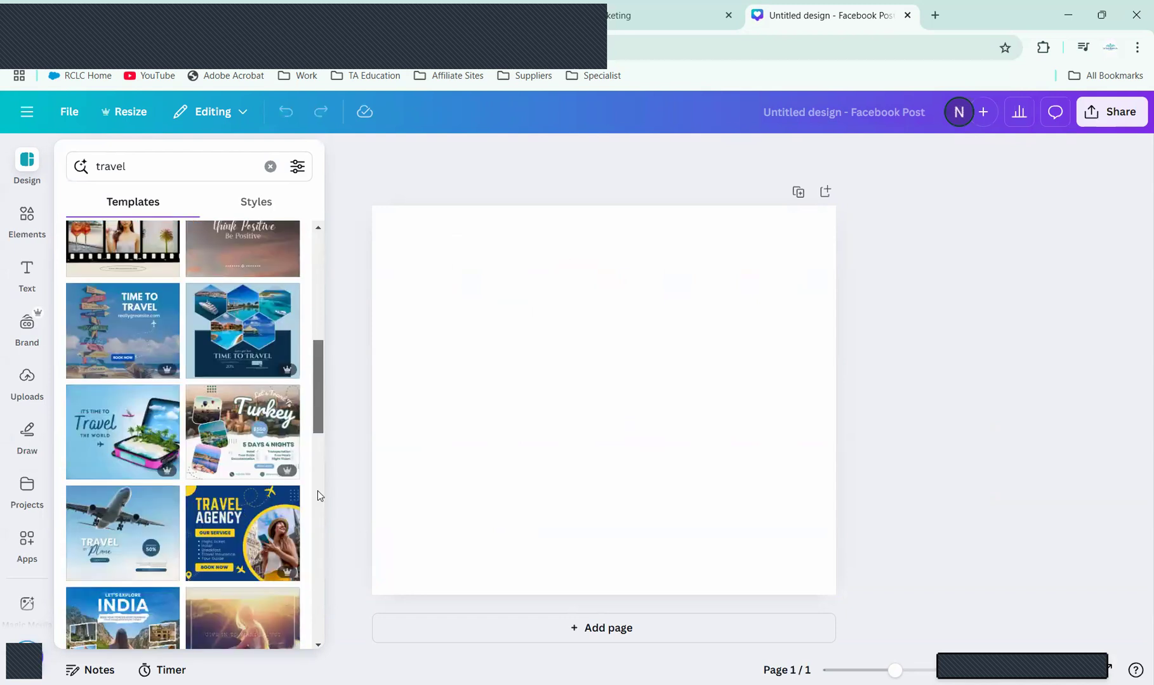
scroll(318, 532, "down", 3)
scroll(317, 559, "down", 1)
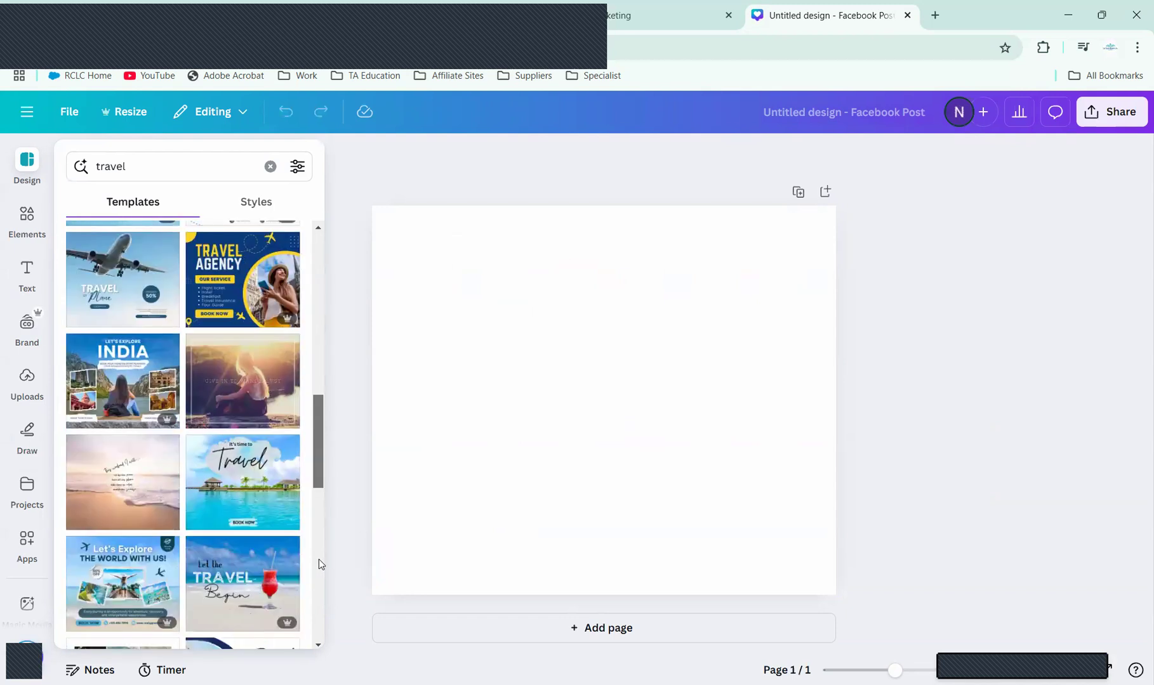
scroll(319, 564, "down", 1)
scroll(320, 574, "down", 1)
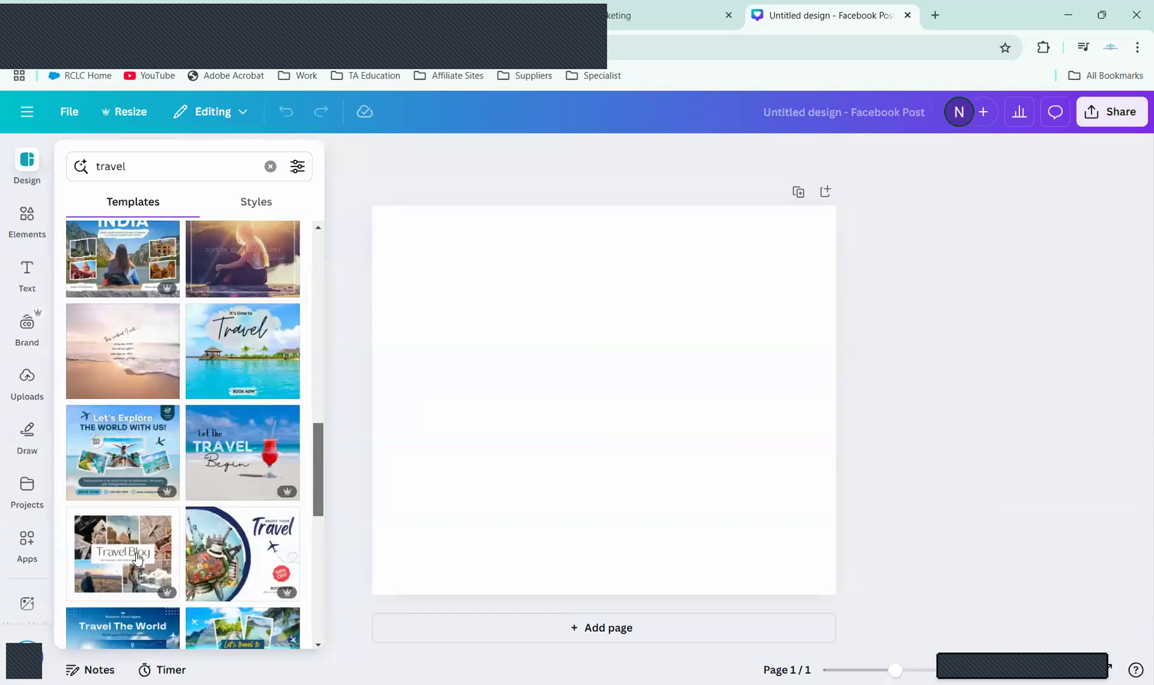
Step: Apply the Navy and White Modern Travel Agency template, then return to the travel results
left_click(125, 457)
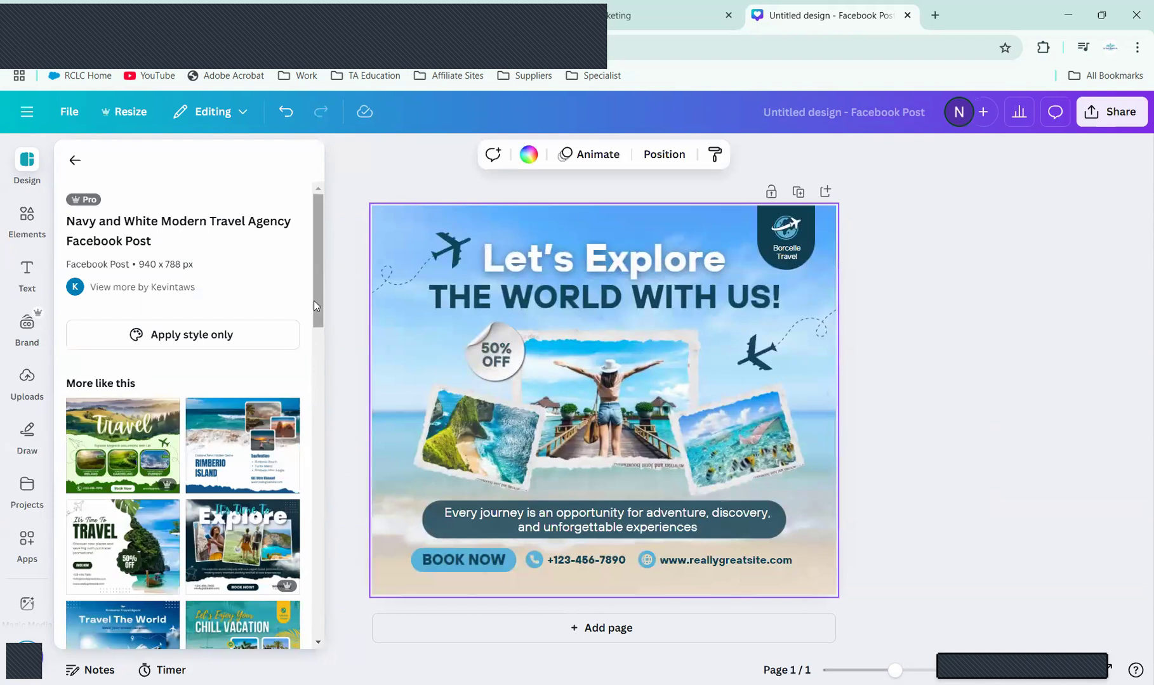
left_click_drag(313, 302, 336, 361)
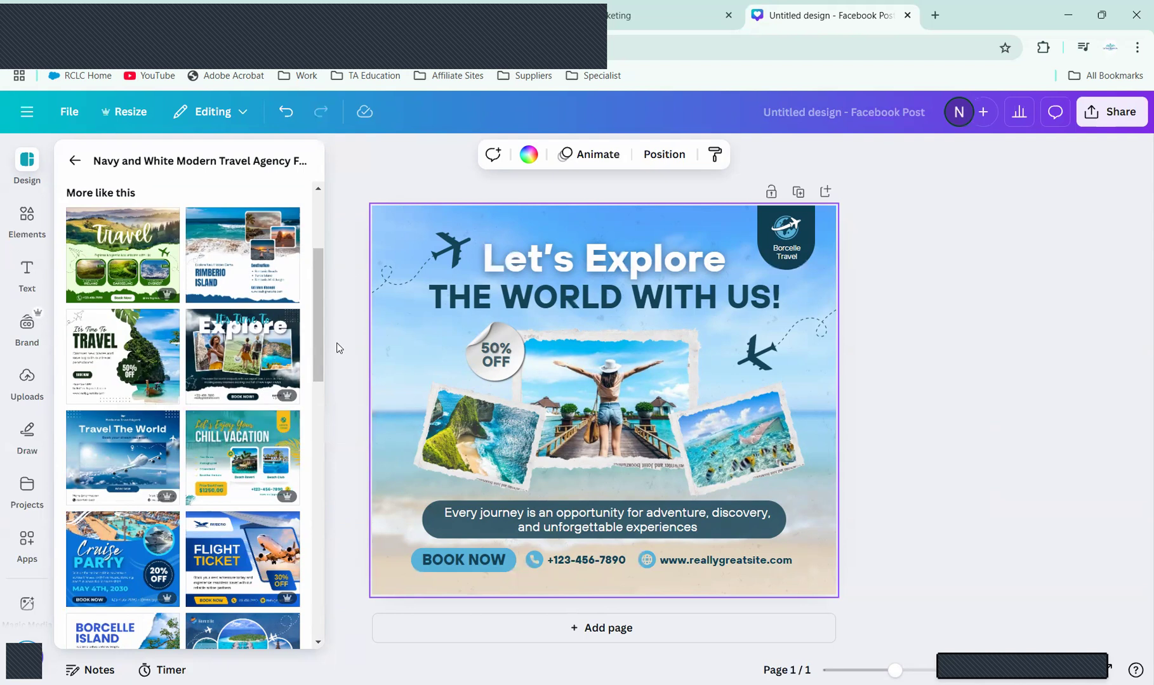
left_click_drag(317, 335, 335, 412)
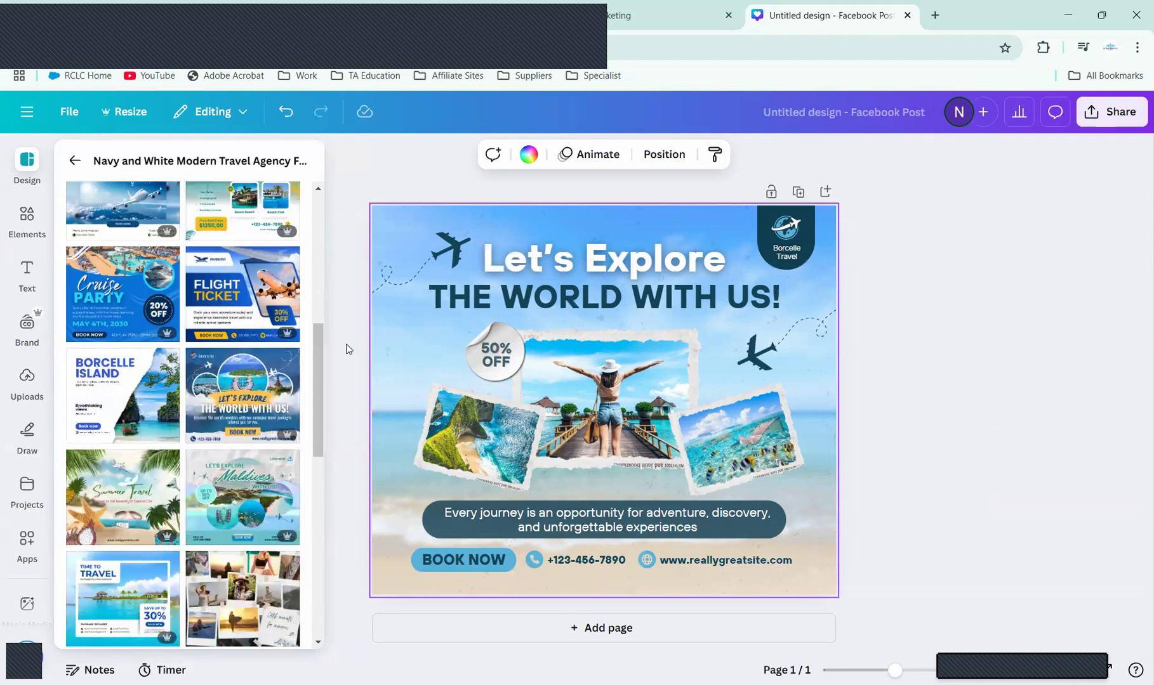
left_click_drag(317, 359, 318, 153)
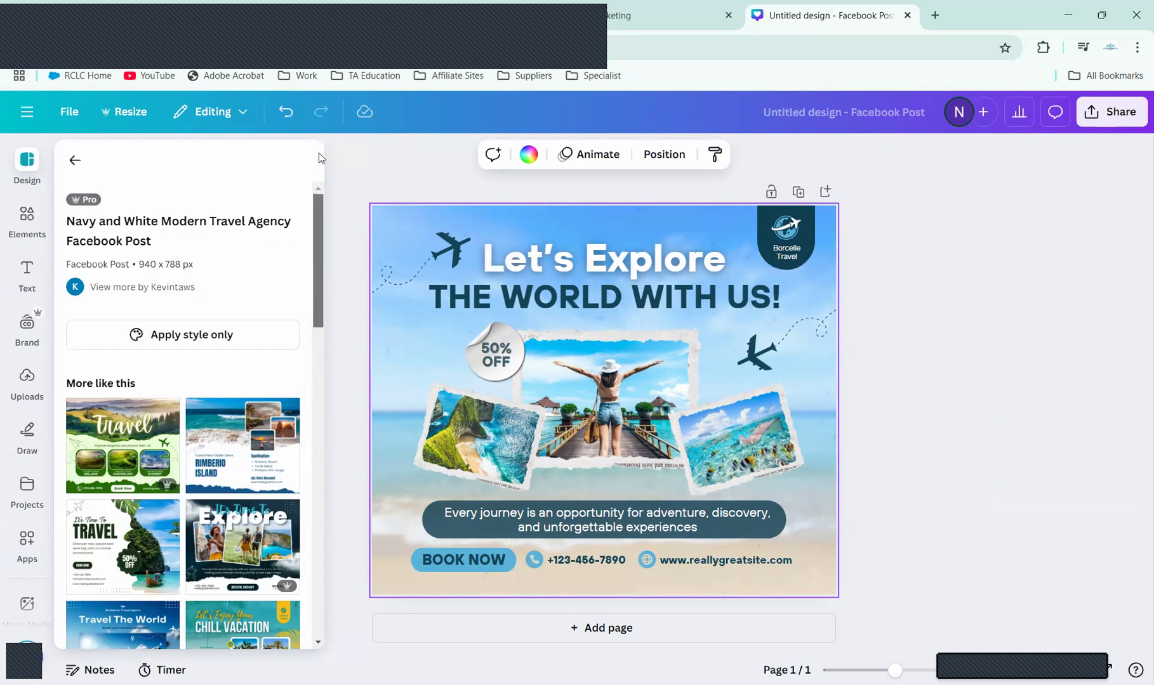
left_click(75, 161)
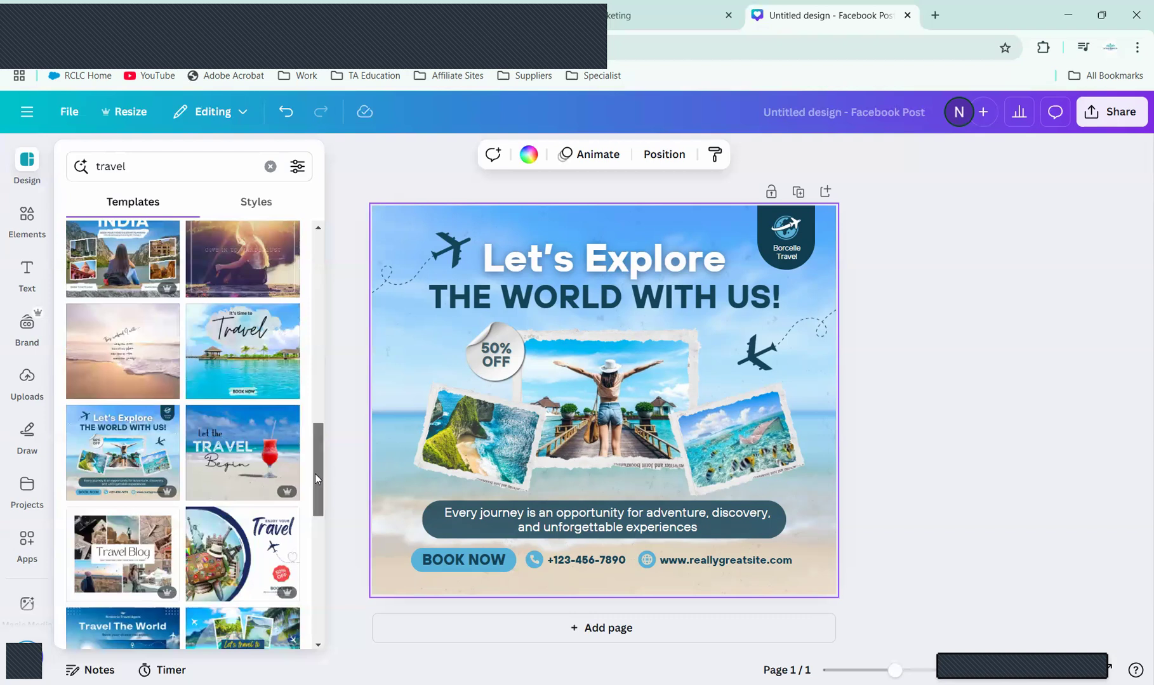
Step: Apply the Green And White 'It's Time To TRAVEL' template and select its island photo
scroll(315, 505, "down", 5)
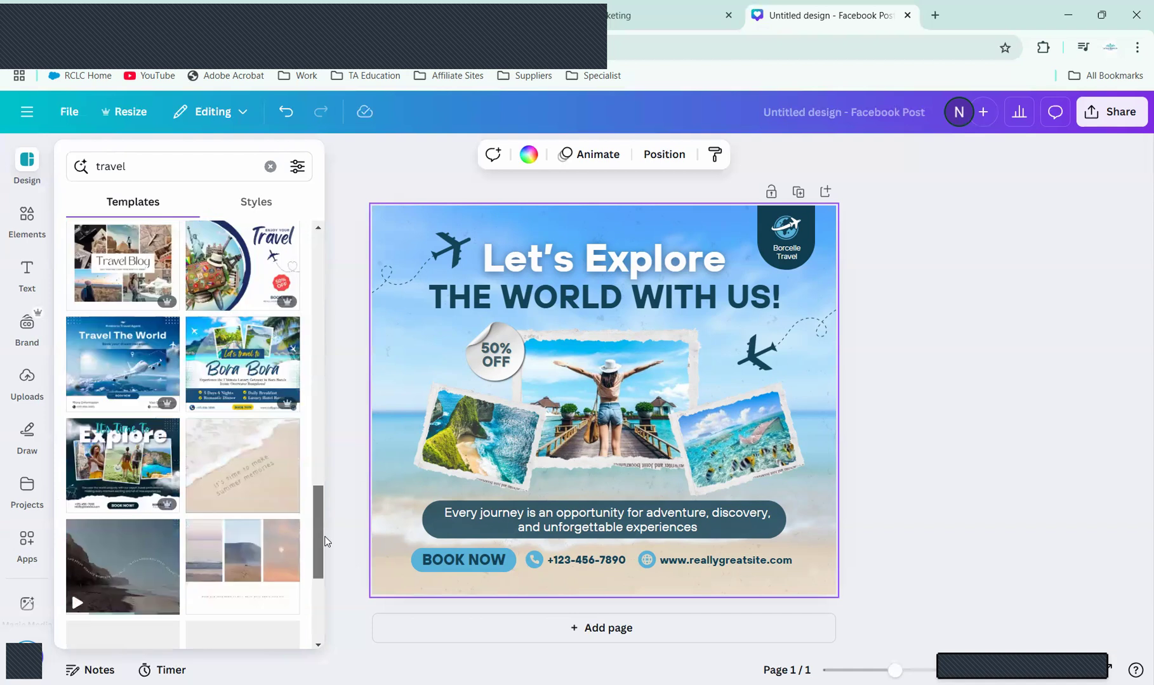
scroll(325, 578, "down", 5)
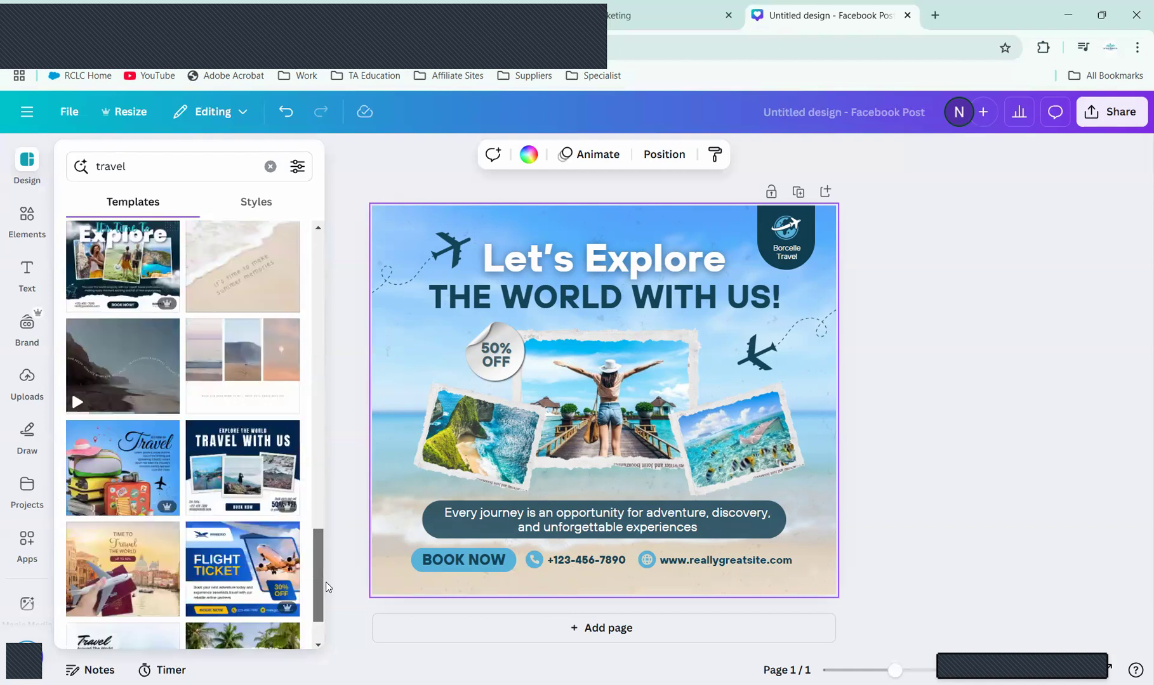
scroll(325, 591, "down", 1)
scroll(326, 590, "down", 1)
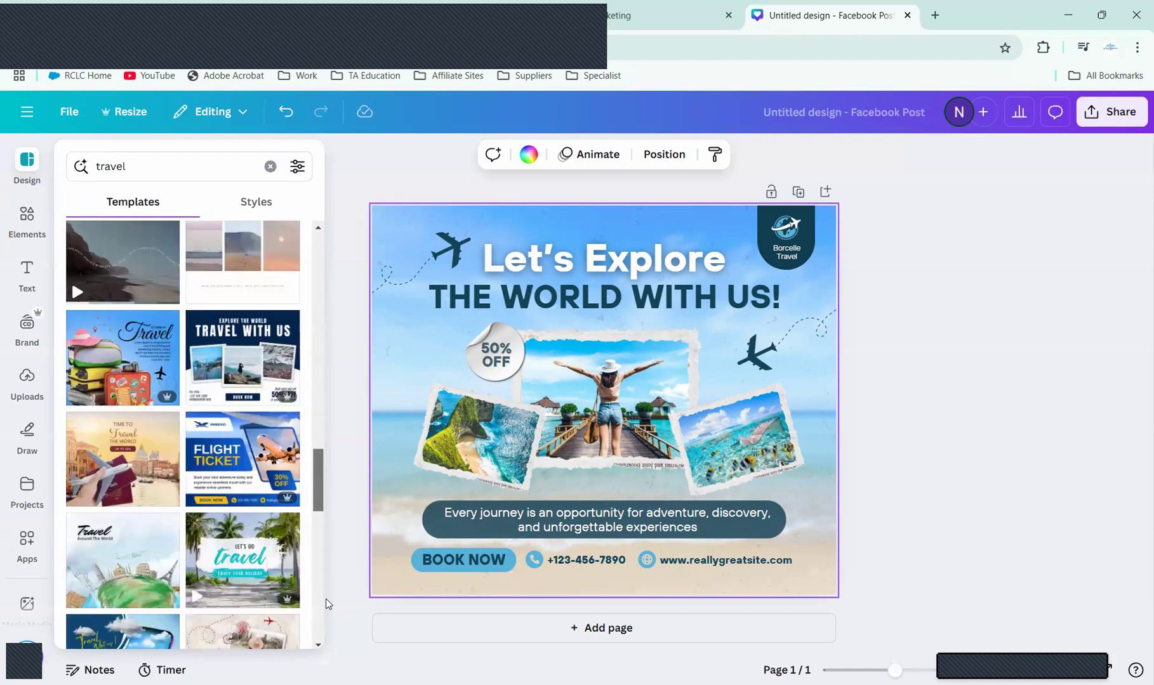
scroll(326, 621, "down", 3)
scroll(328, 638, "down", 2)
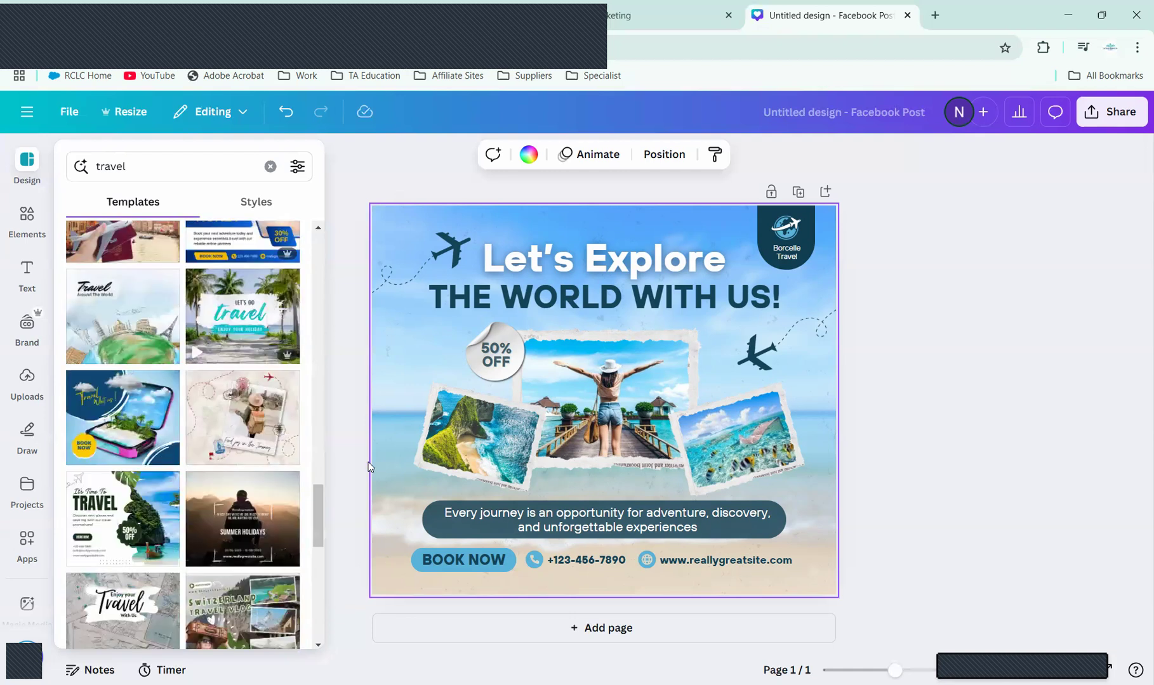
scroll(319, 521, "down", 3)
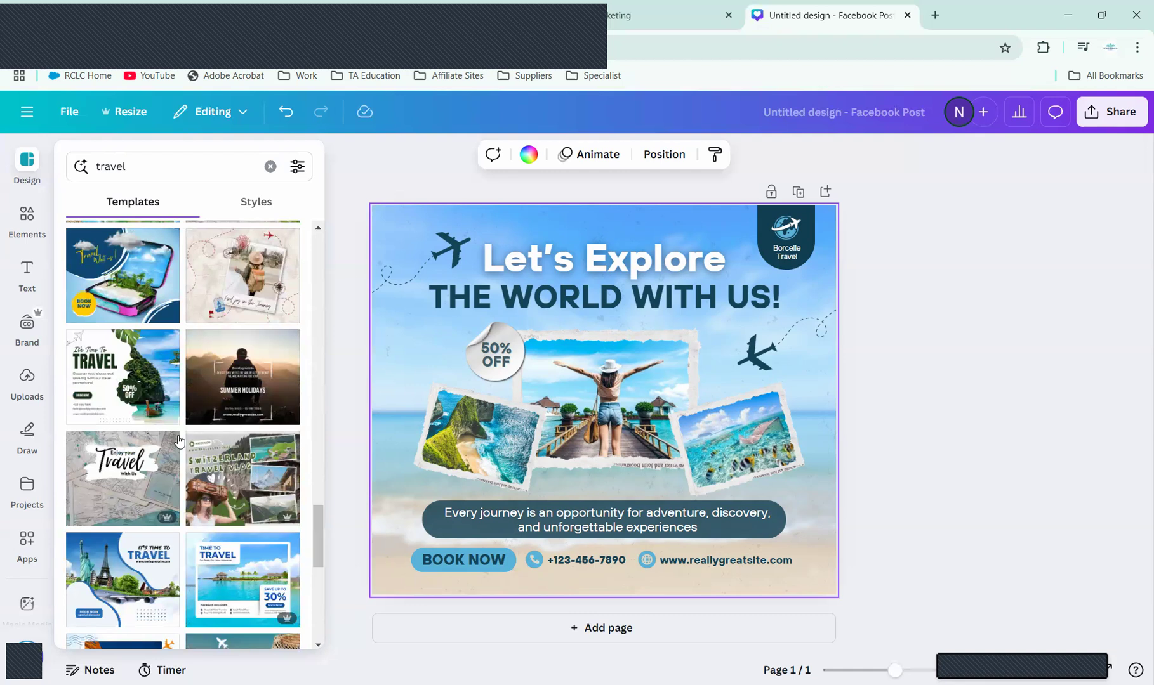
left_click(146, 399)
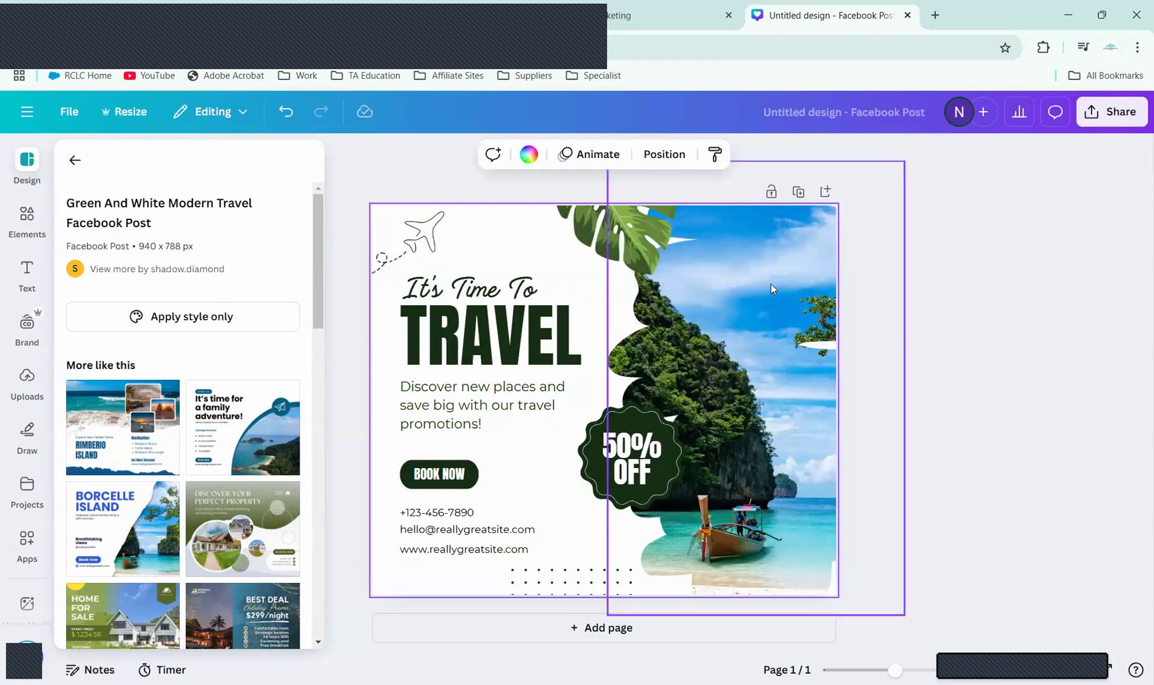
left_click(789, 265)
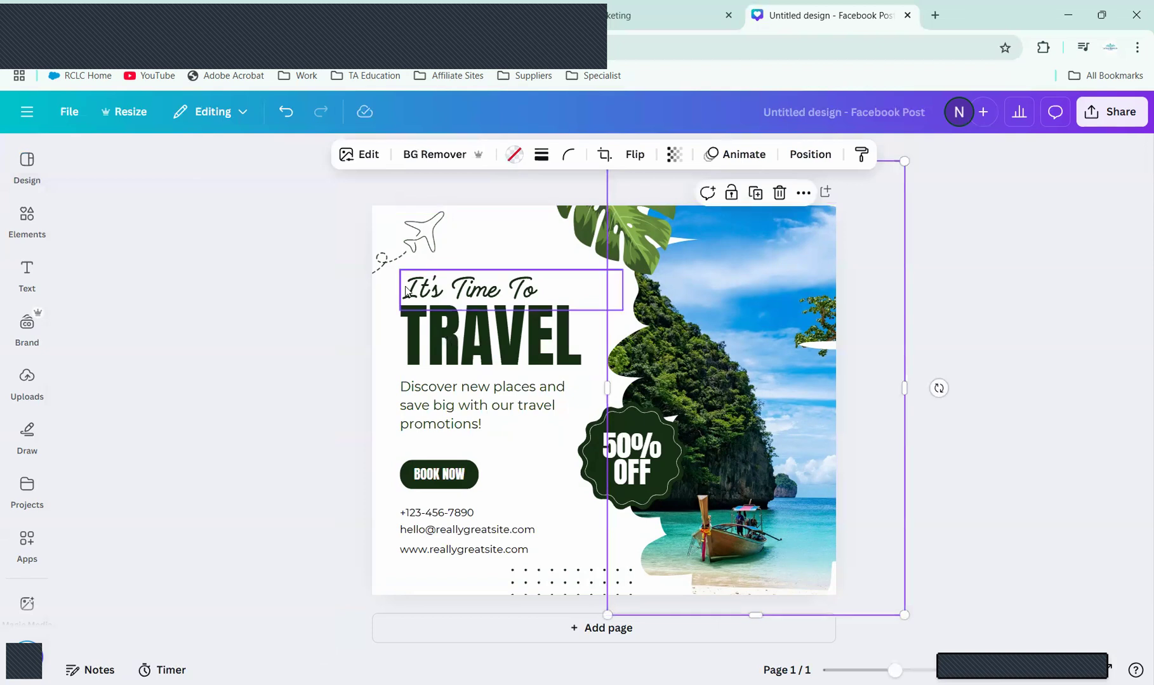
Step: Search Elements photos for 'saint lucia', adding then deleting the beach couple photo
left_click(25, 226)
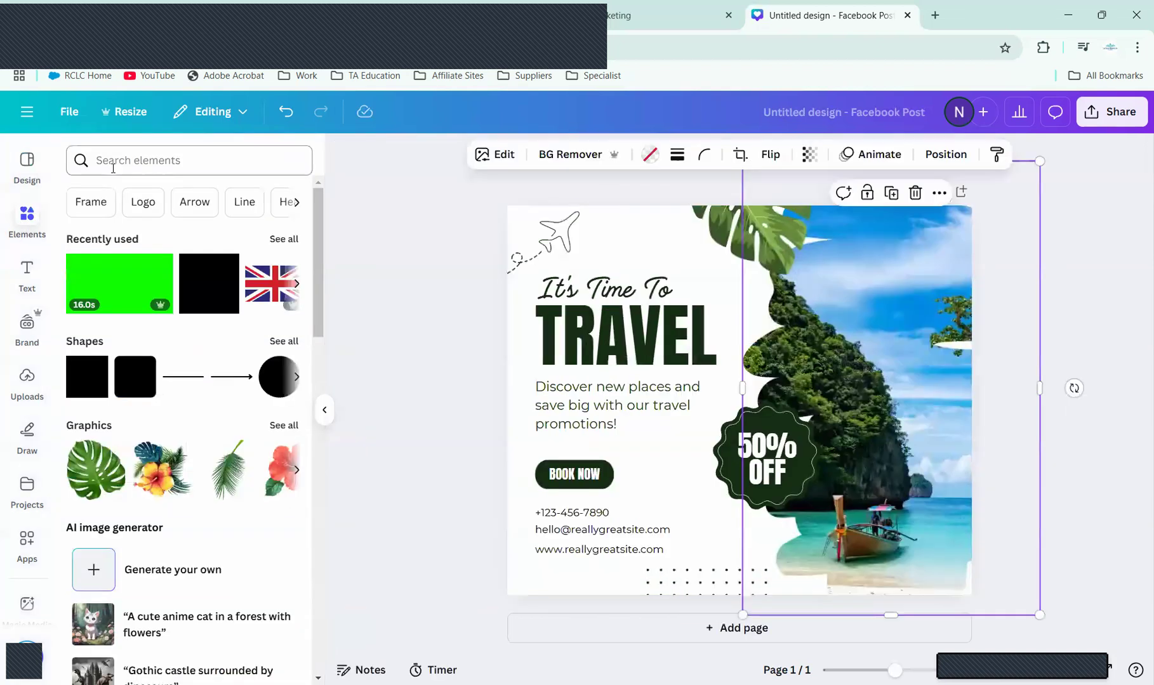
left_click(113, 167)
type("s")
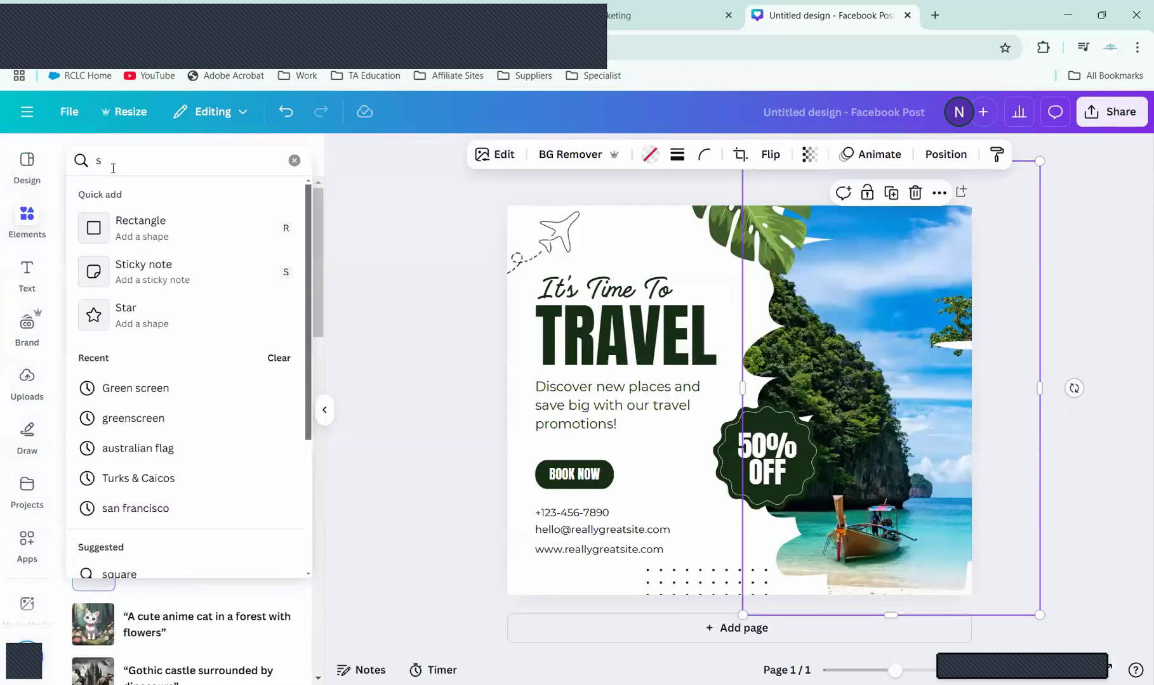
type("ain")
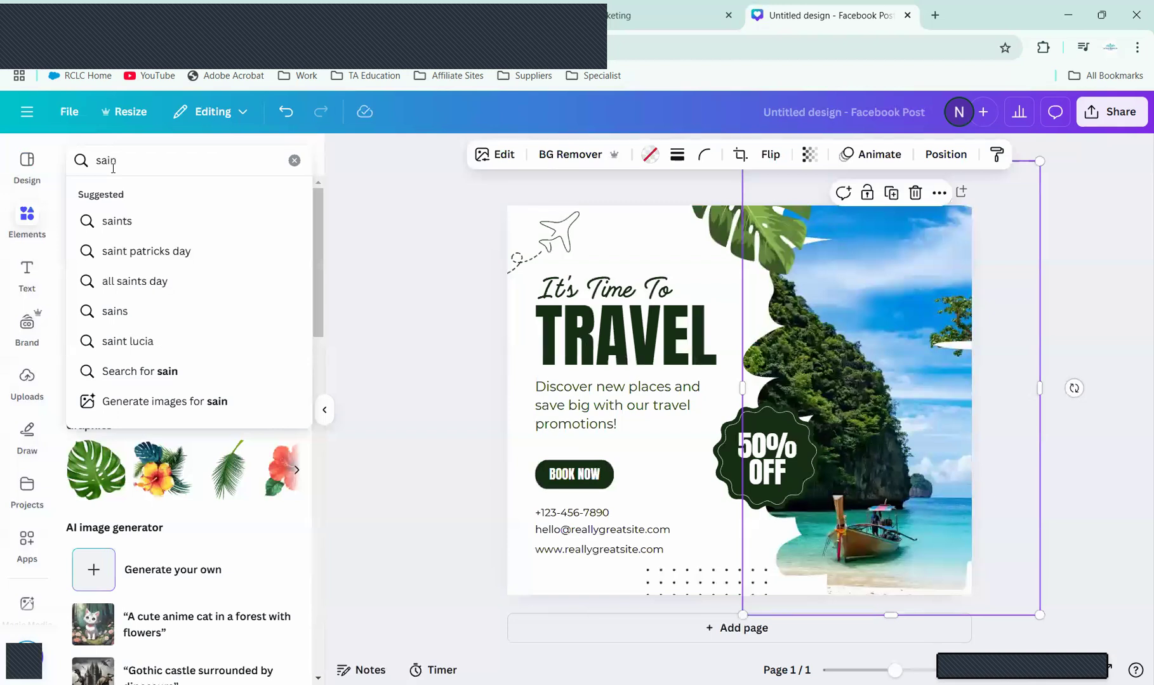
type("t l")
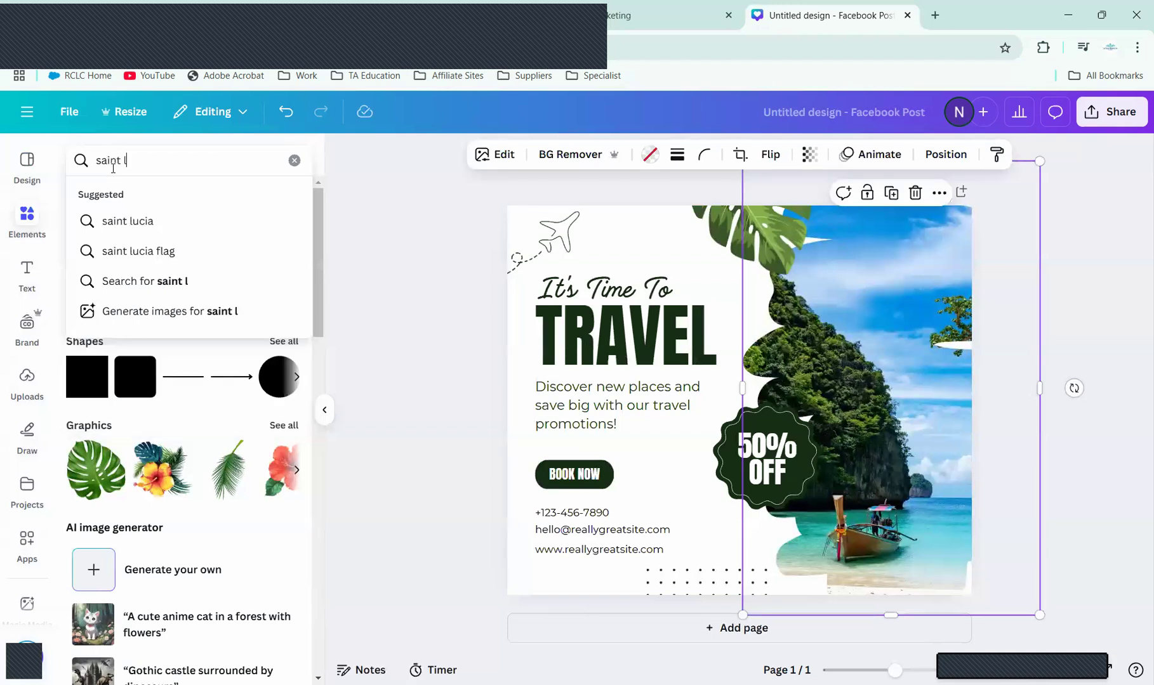
left_click(150, 228)
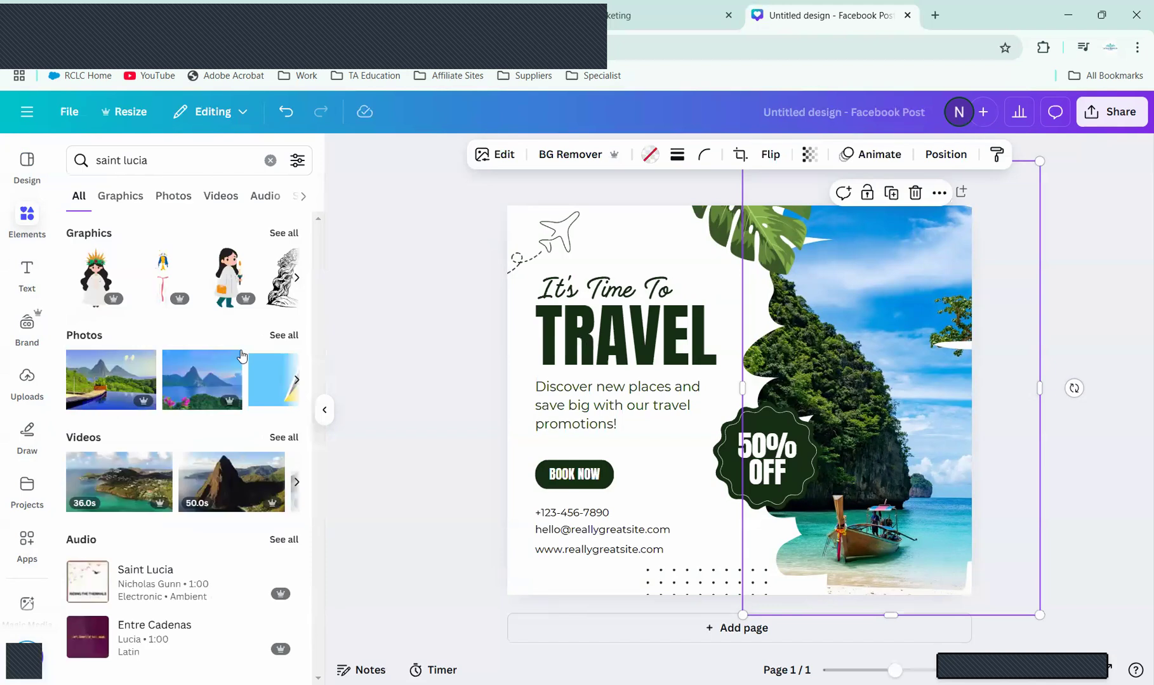
left_click(277, 336)
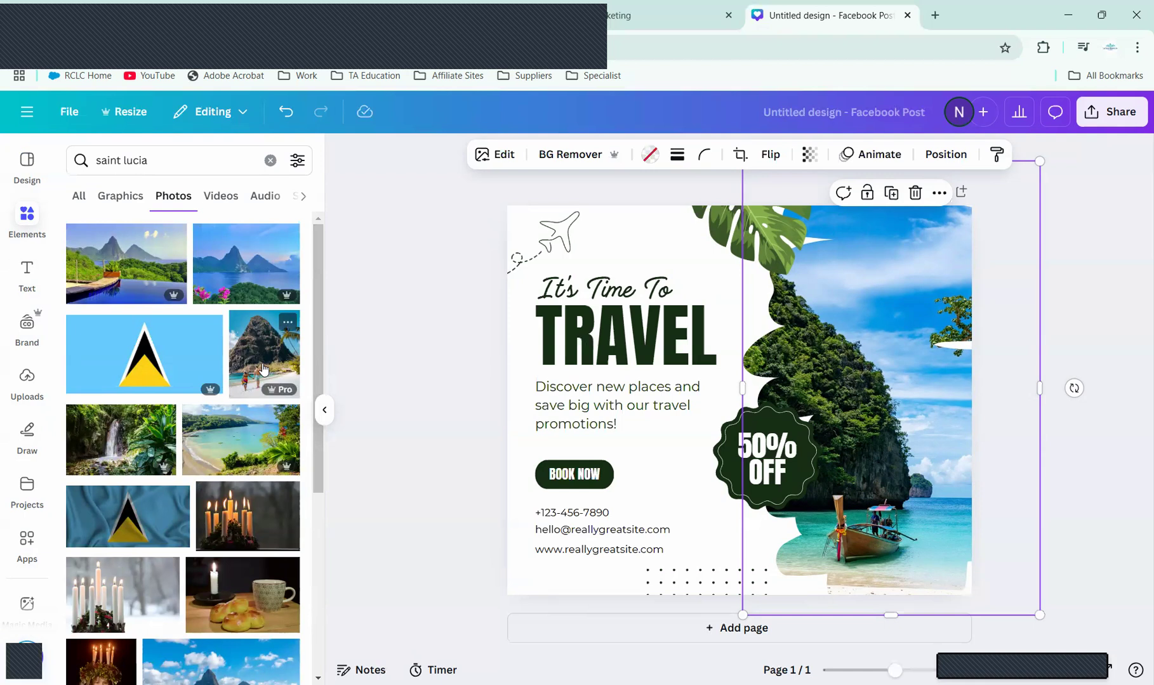
left_click(264, 370)
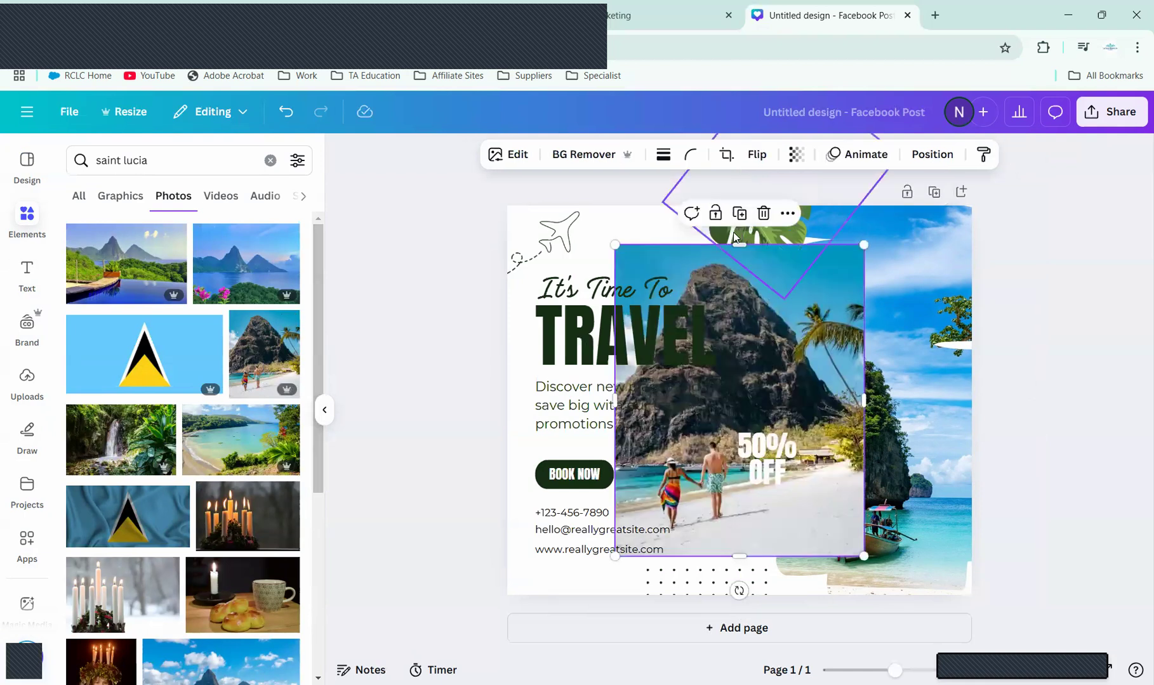
left_click(762, 218)
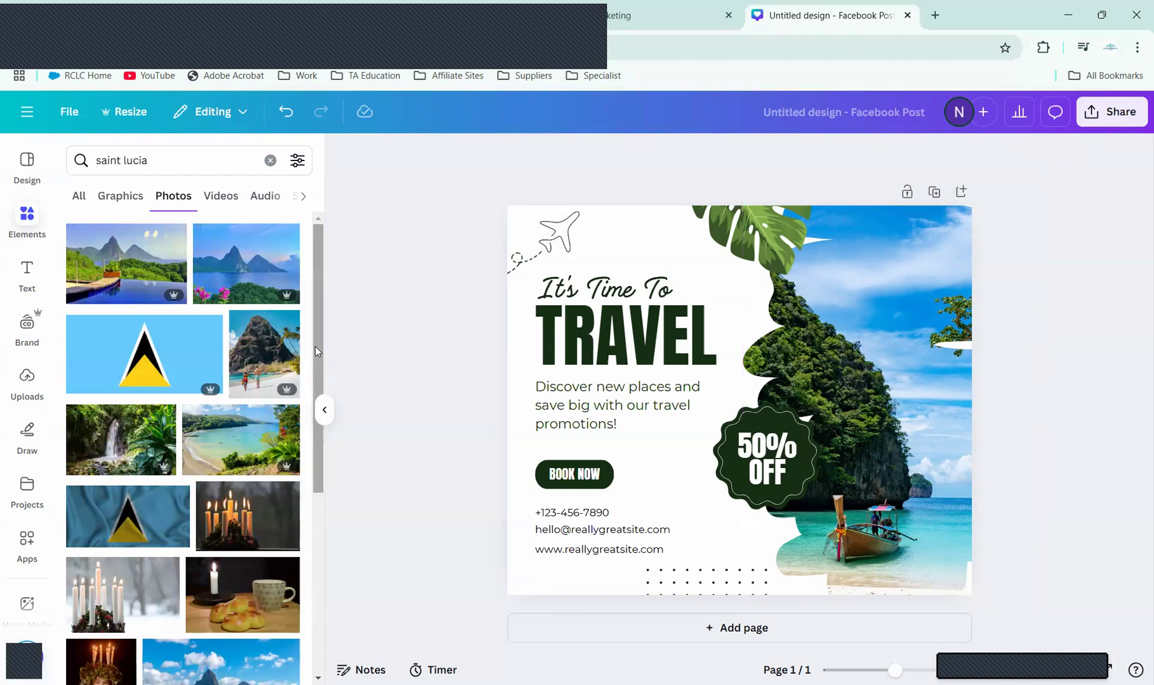
Step: Scroll through the Saint Lucia photo results, then open a new browser tab
left_click_drag(316, 351, 315, 368)
scroll(321, 427, "down", 2)
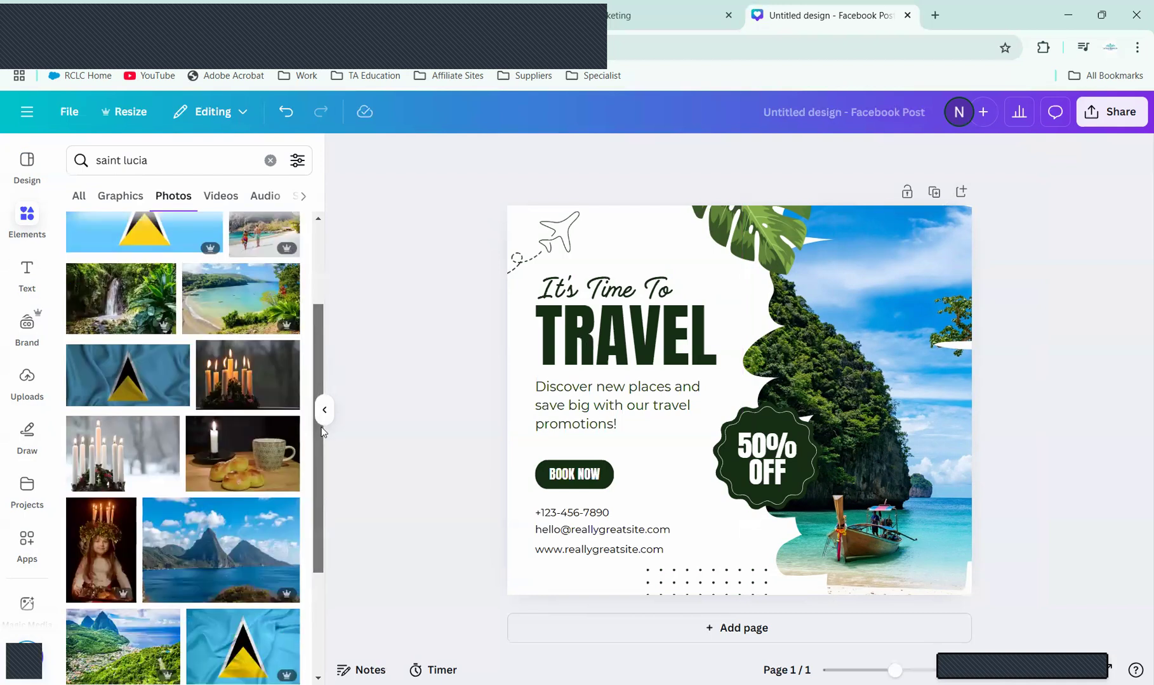
scroll(314, 476, "down", 2)
scroll(312, 541, "down", 2)
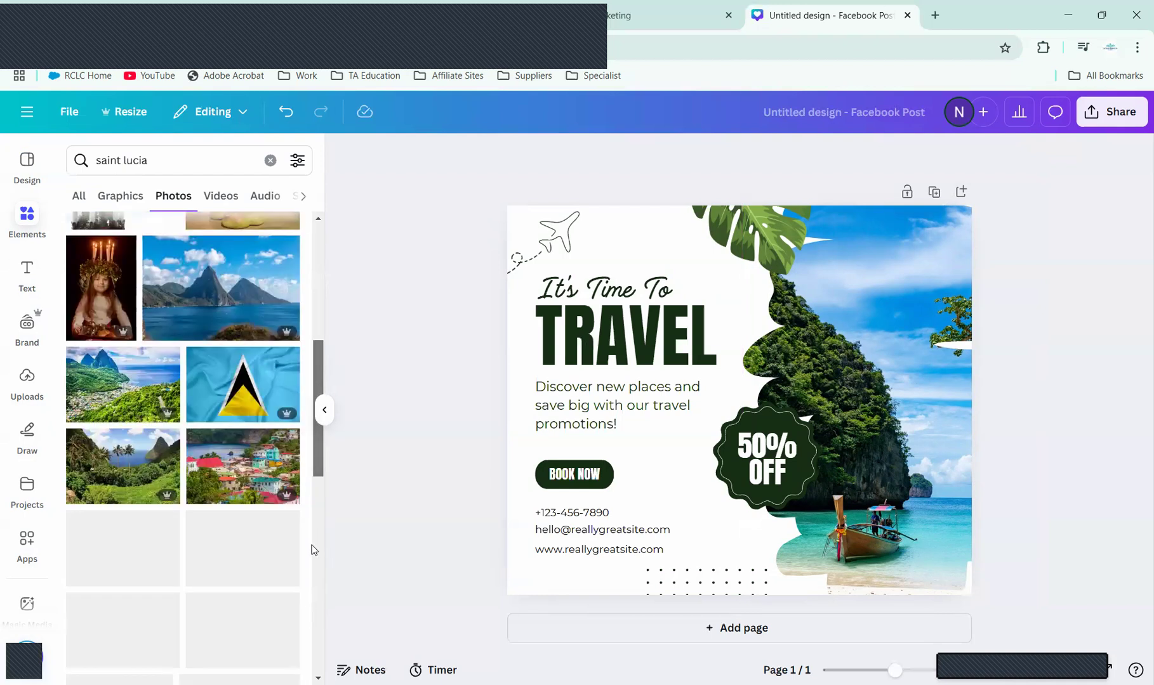
scroll(311, 481, "down", 2)
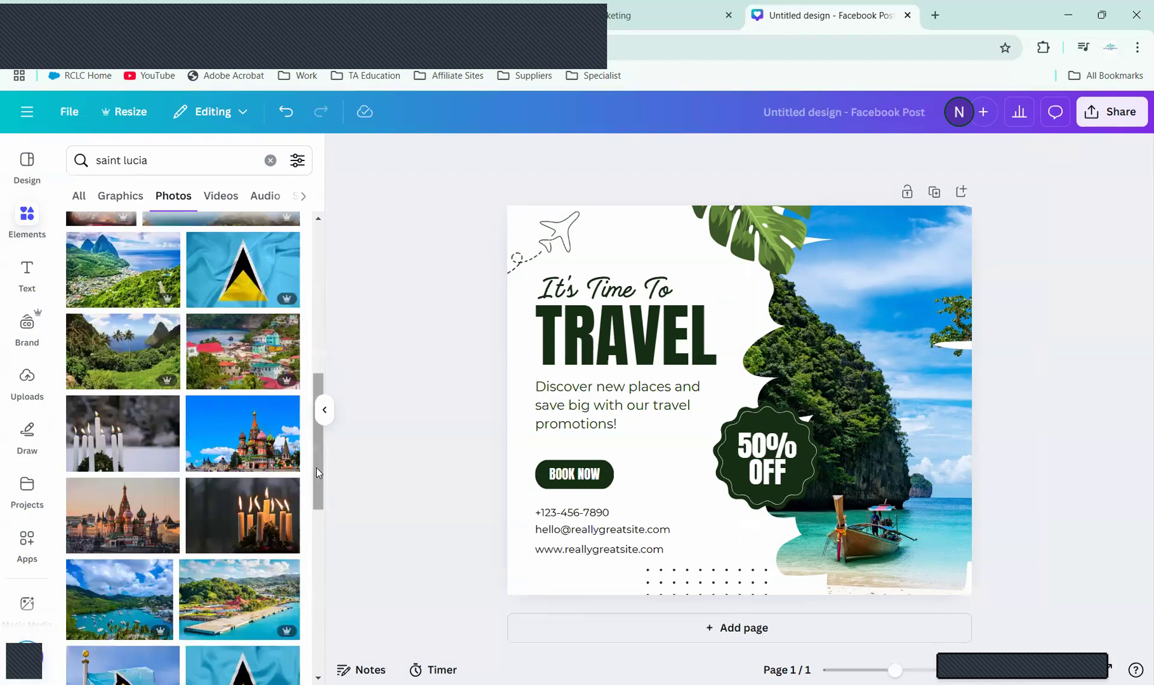
scroll(314, 501, "down", 3)
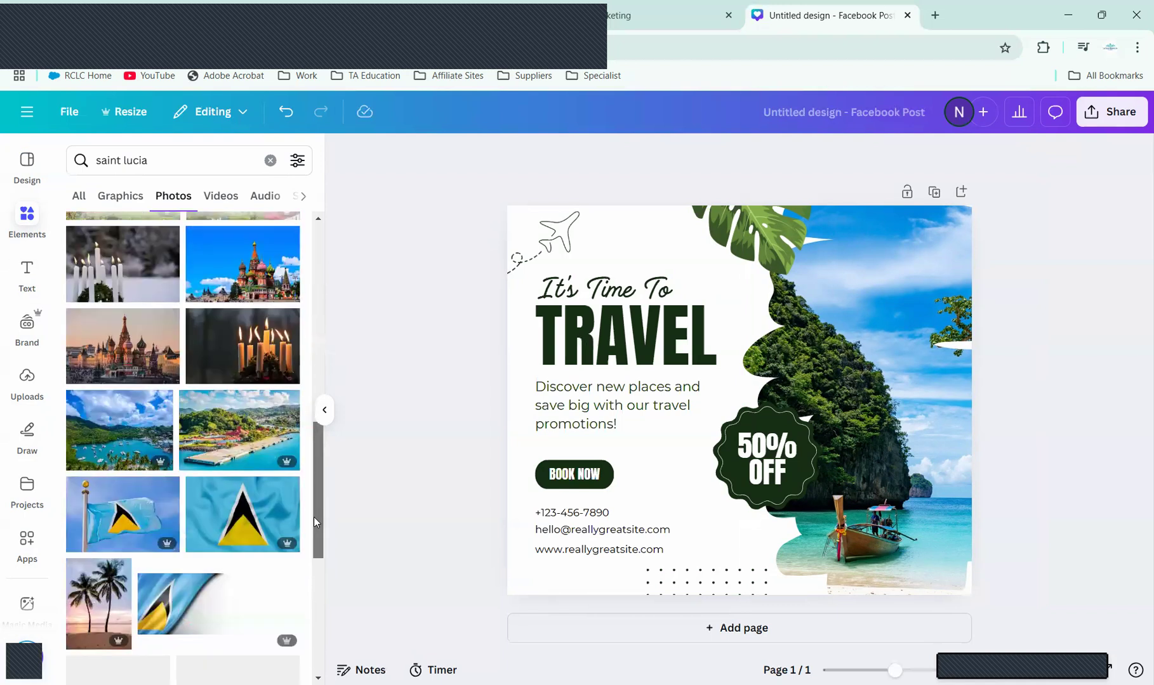
scroll(315, 550, "down", 2)
scroll(324, 501, "down", 1)
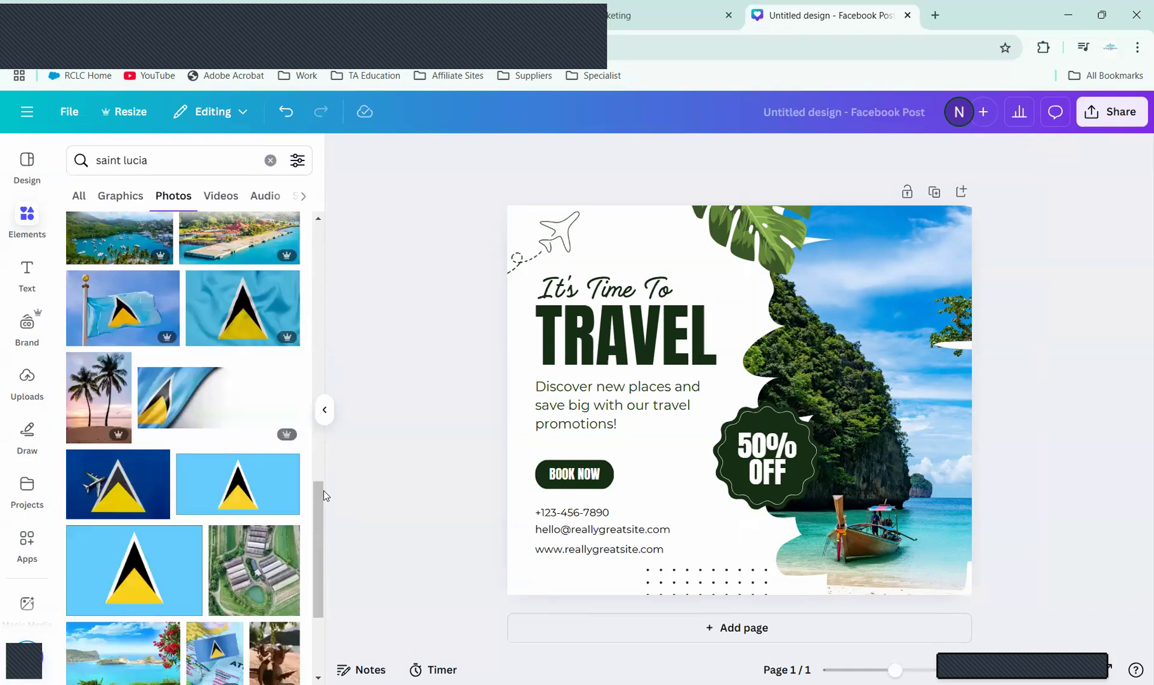
scroll(318, 490, "down", 2)
scroll(314, 533, "down", 3)
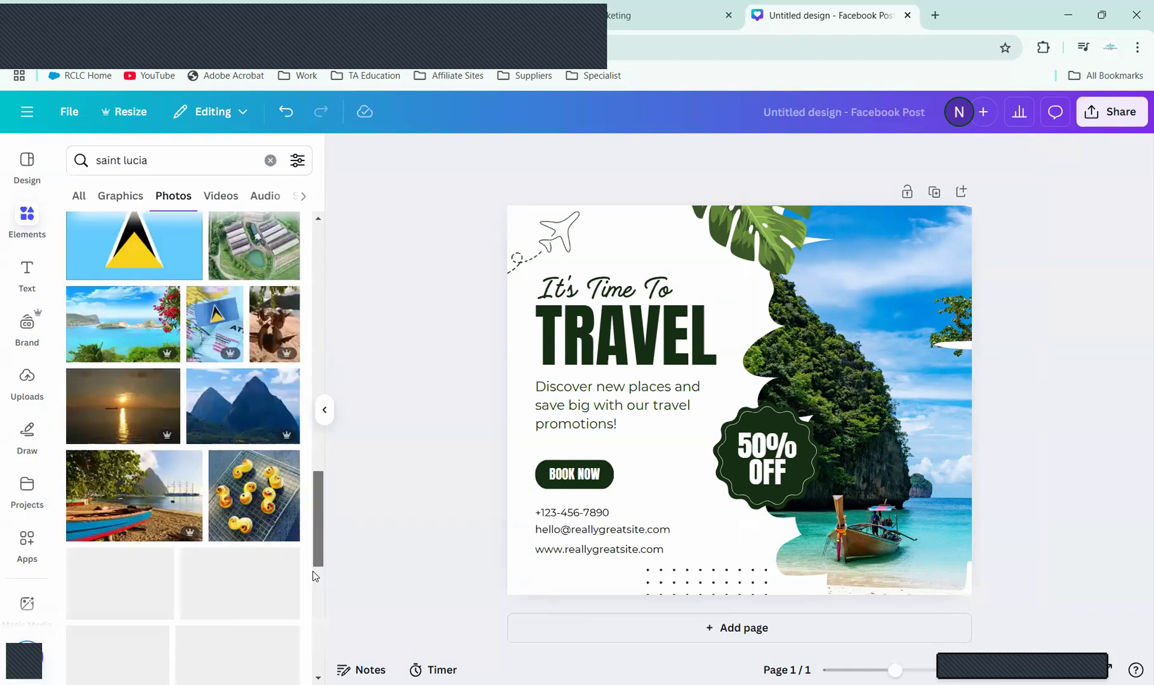
scroll(318, 539, "down", 4)
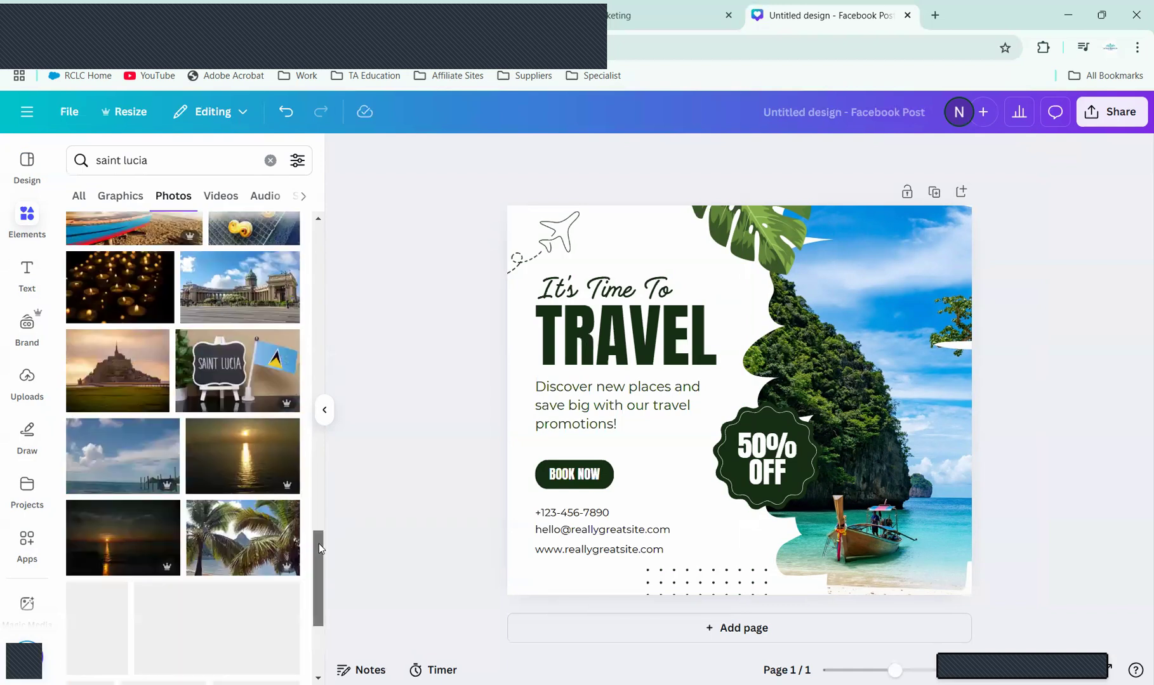
left_click_drag(318, 543, 353, 257)
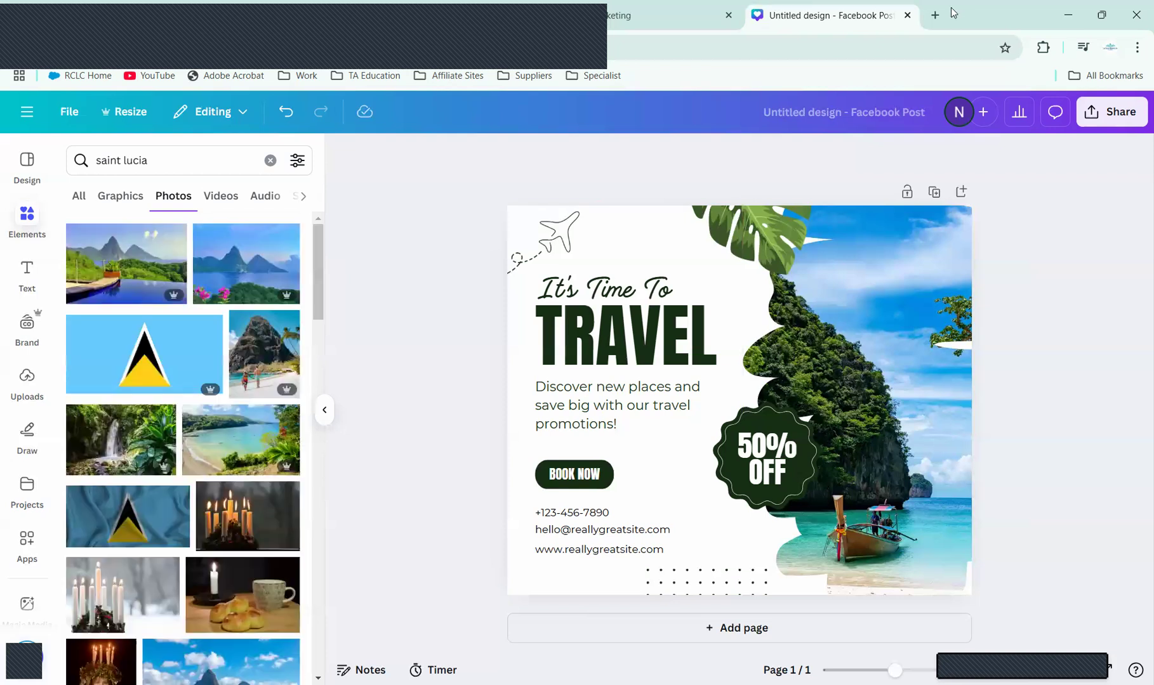
left_click(935, 15)
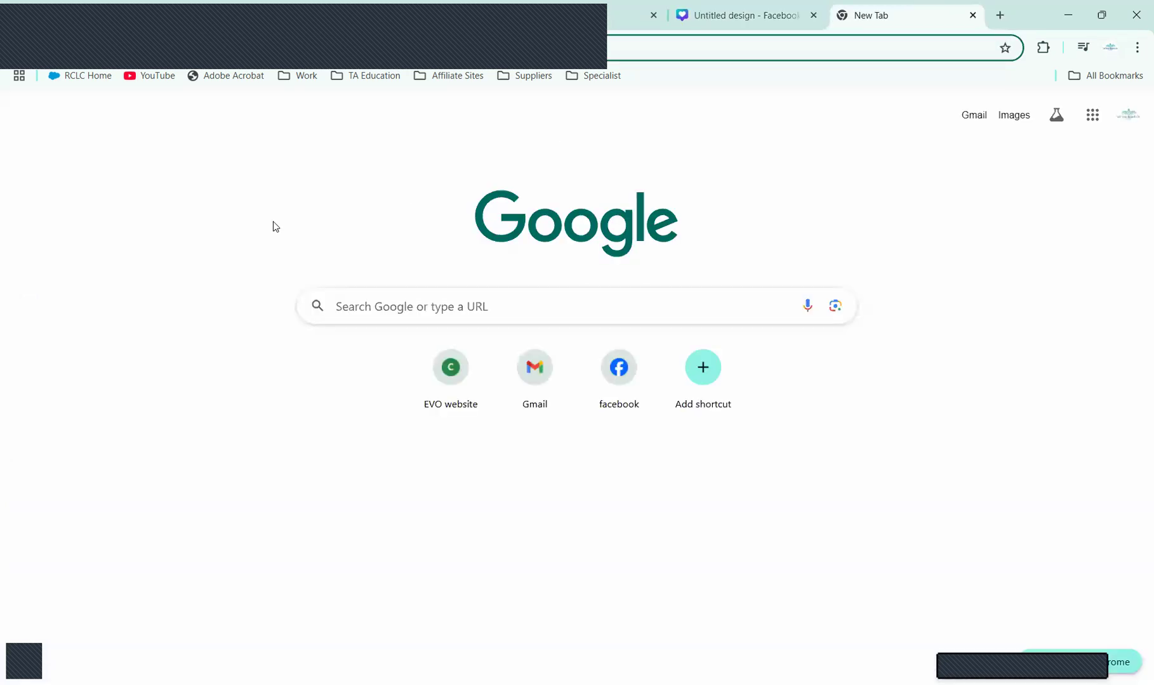
Step: Search Google for 'free photos', correcting the query after the first search
left_click(401, 311)
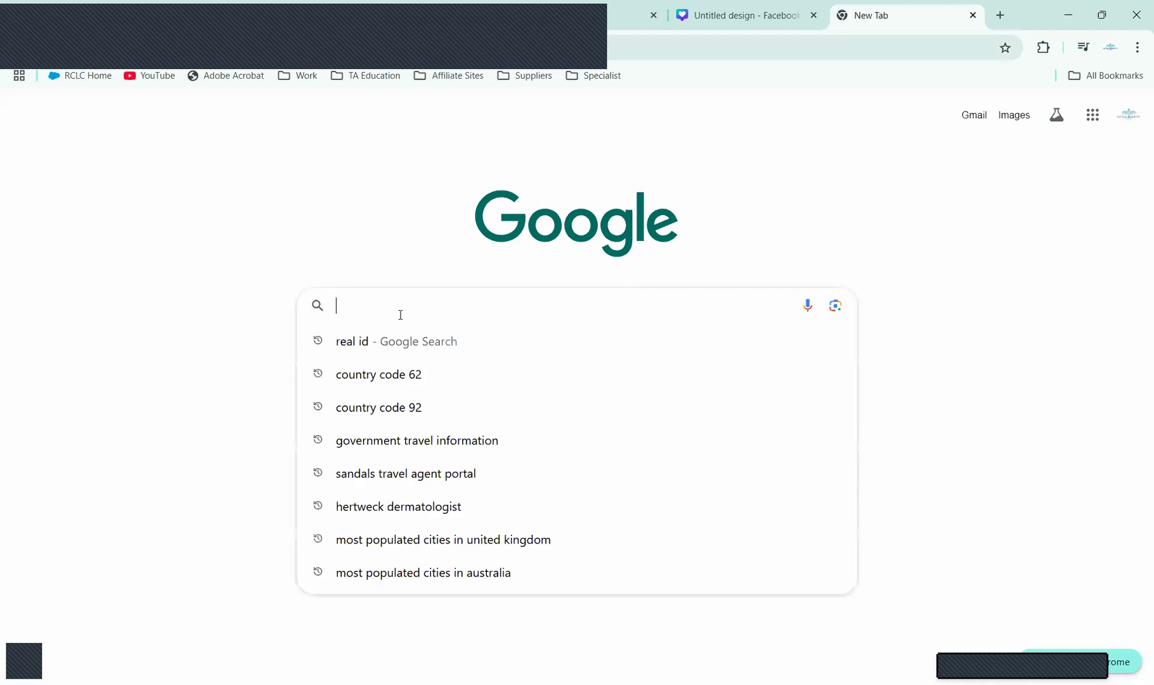
key("Escape")
type("f")
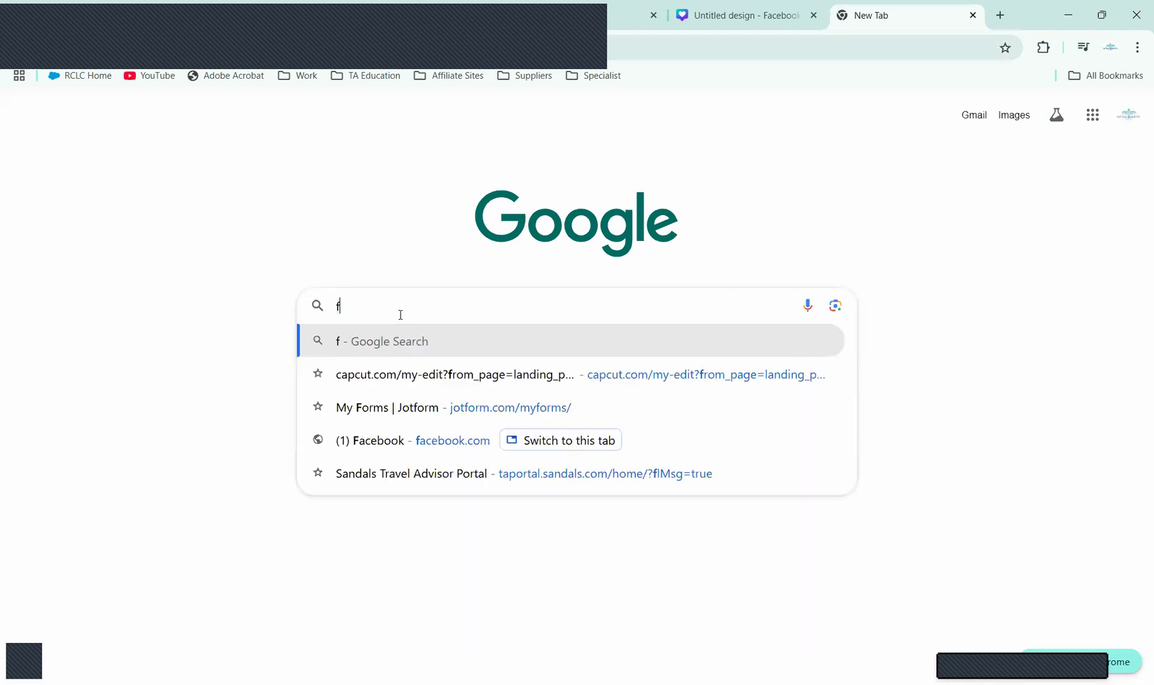
type("ree pho")
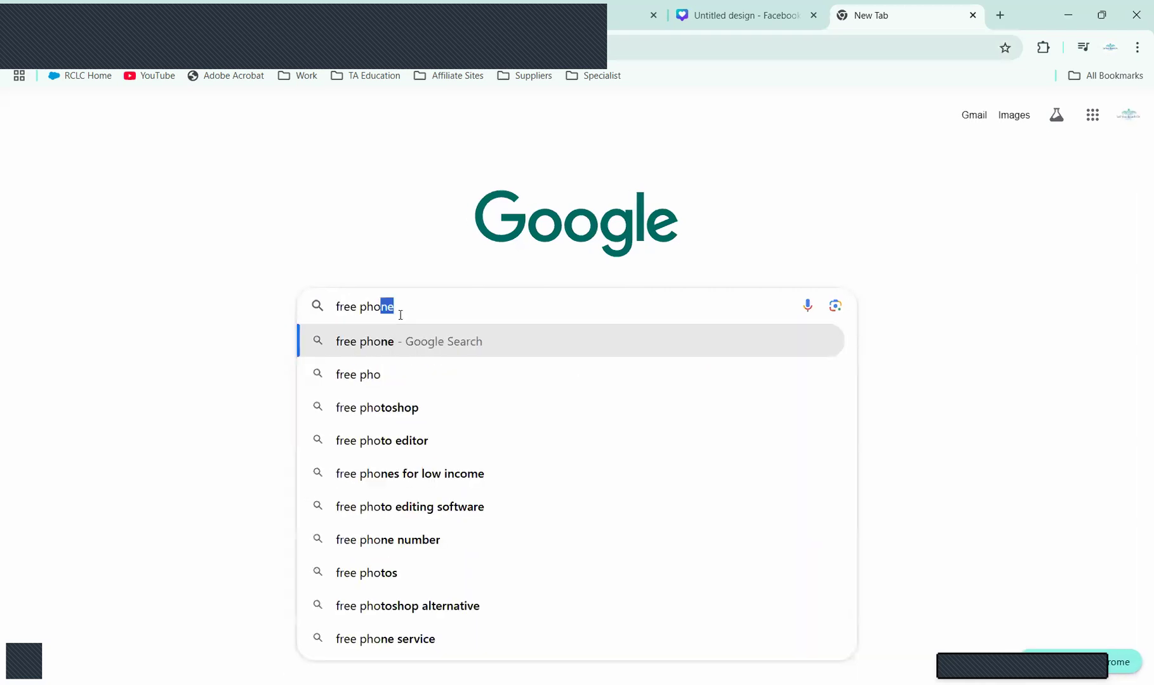
type("to")
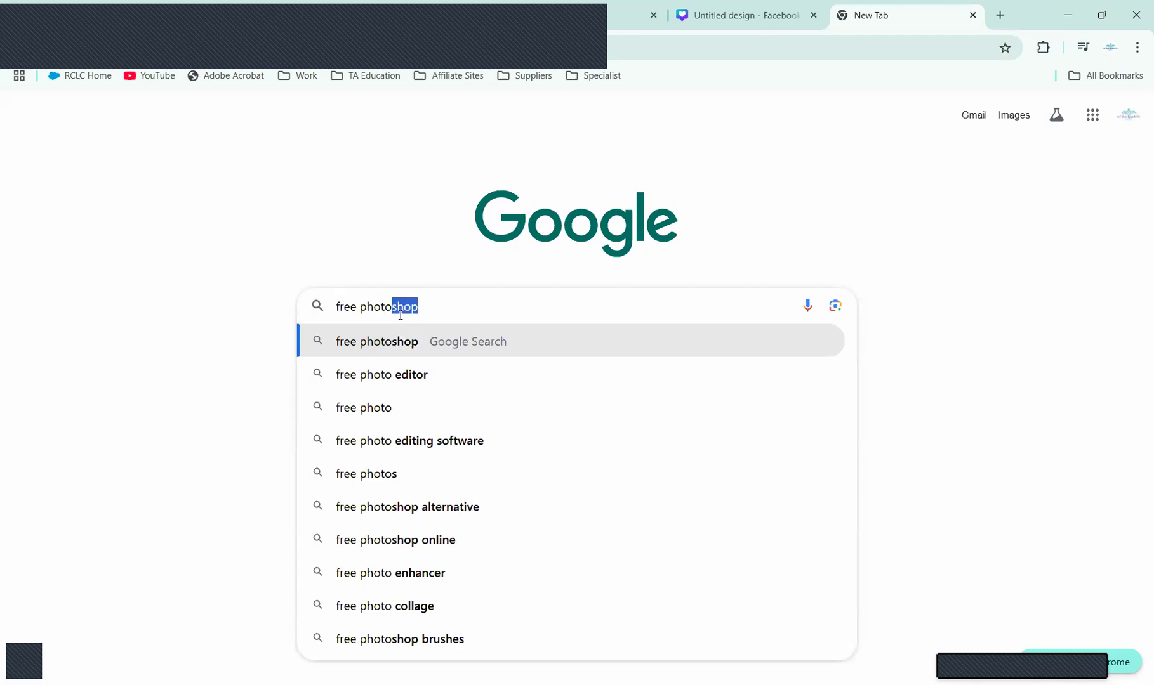
type("s")
key("Return")
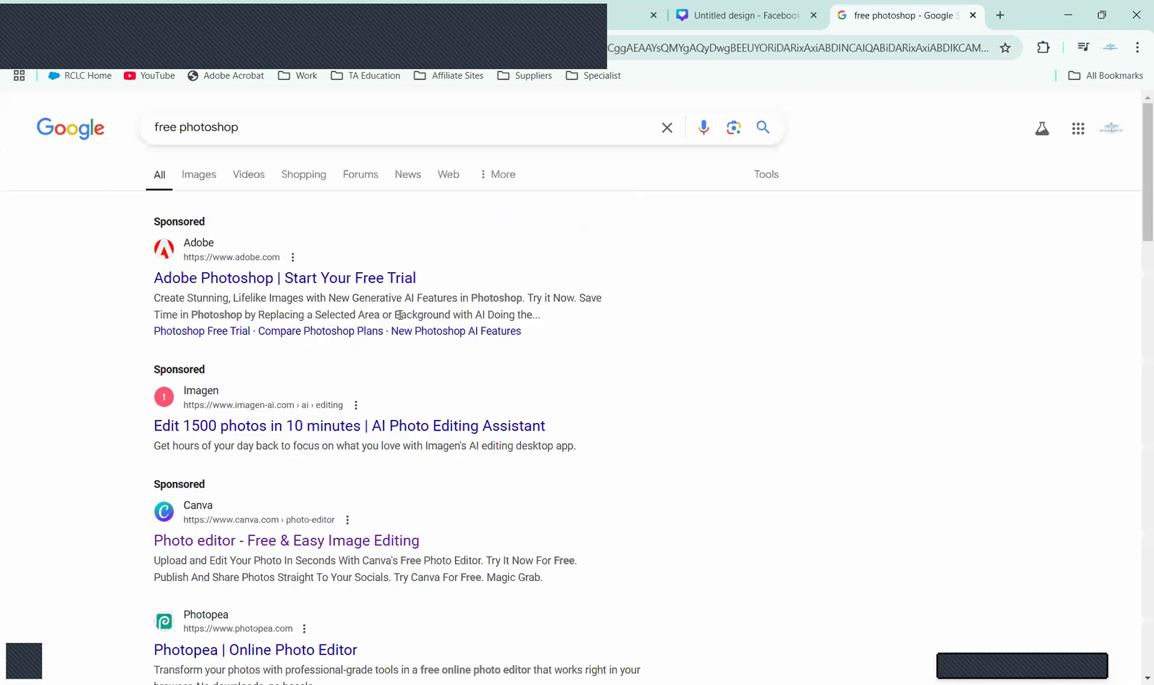
left_click(272, 122)
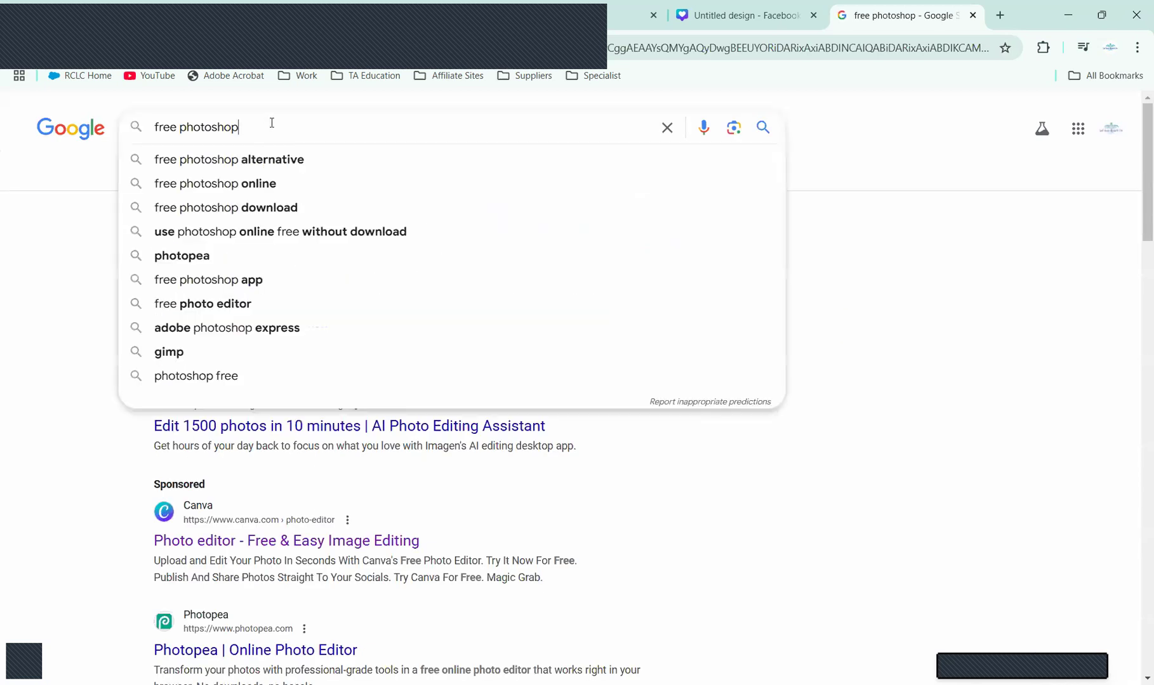
key("BackSpace")
key("BackSpace")
key("BackSpace")
key("Return")
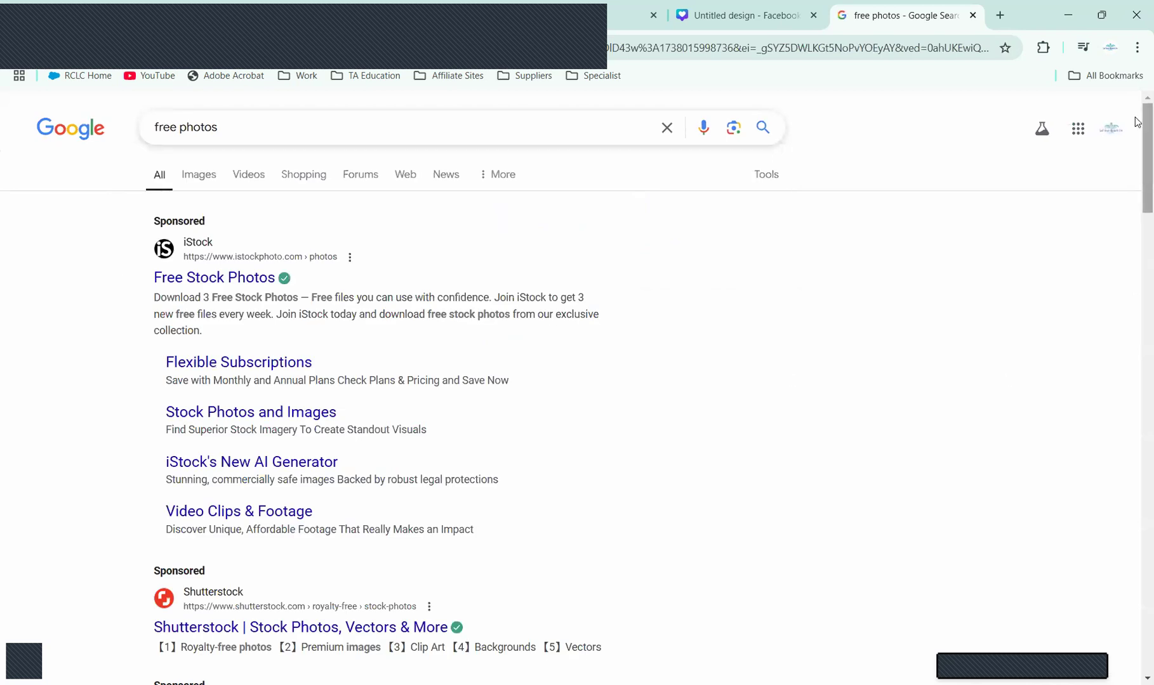
Step: Scroll the free photos results and open the Pexels site
scroll(1134, 175, "down", 3)
scroll(1136, 191, "down", 1)
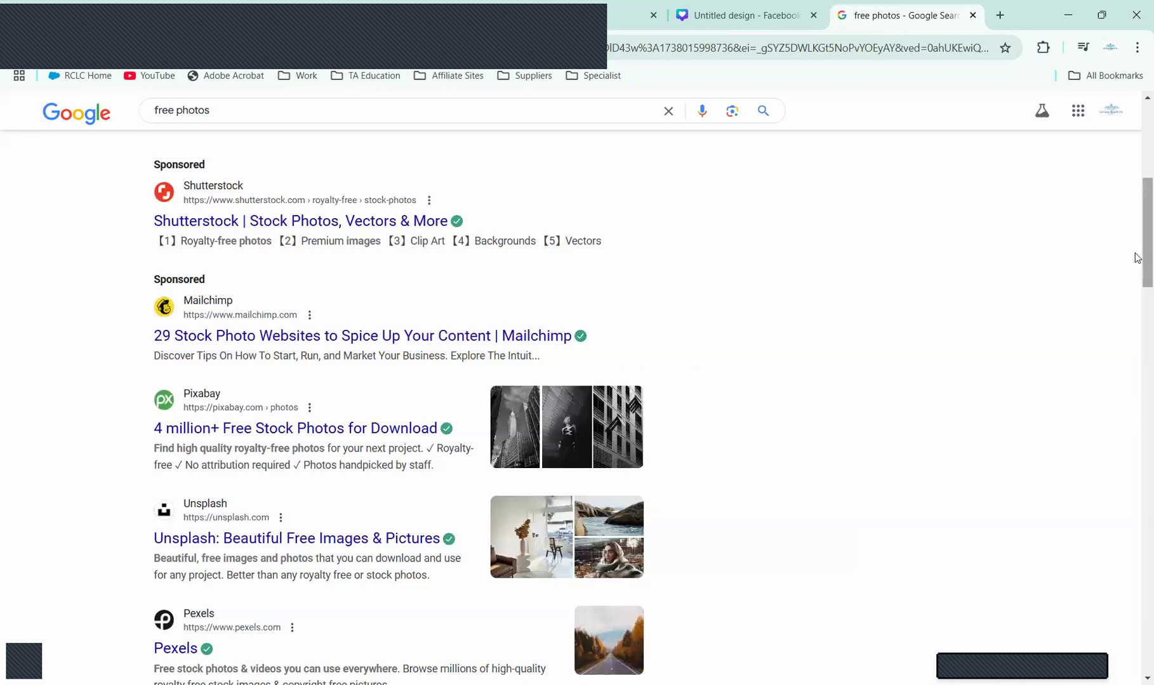
scroll(1138, 289, "down", 3)
scroll(1139, 305, "down", 2)
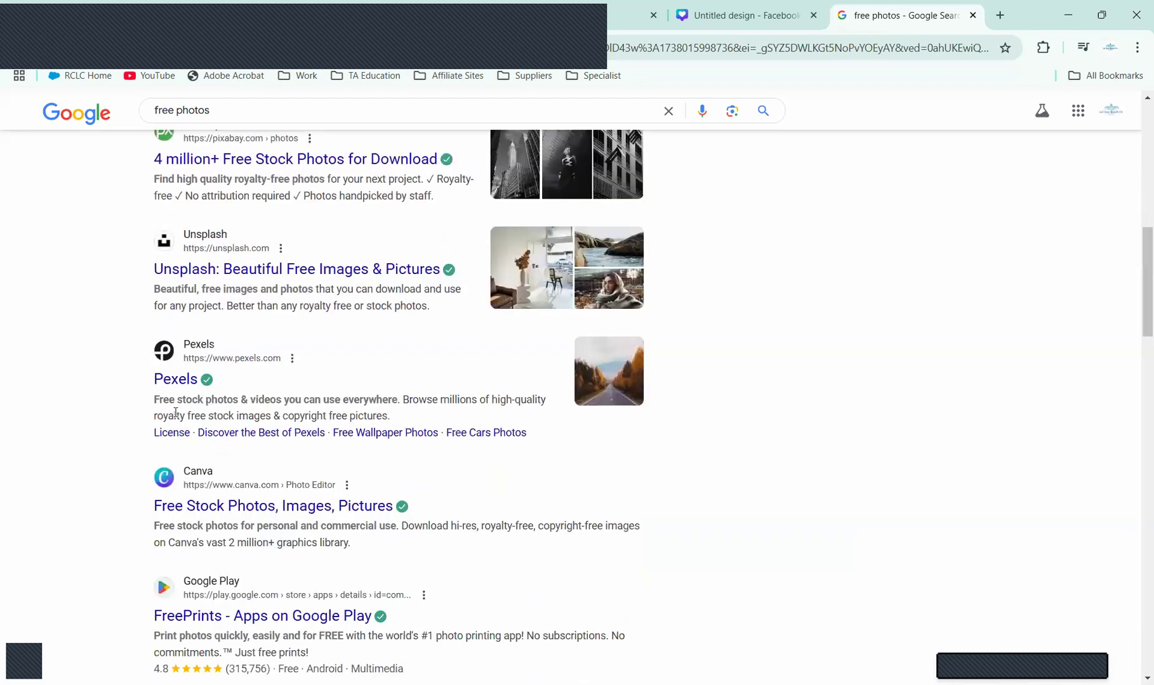
left_click(176, 380)
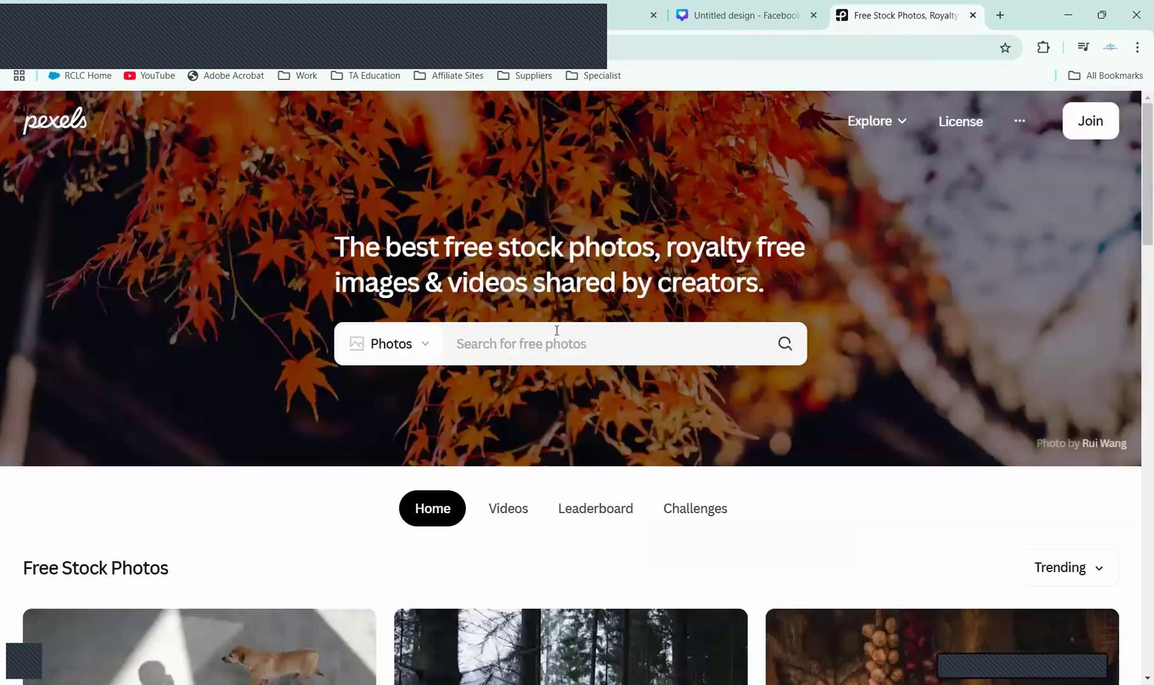
Step: Search Pexels for 'saint lucia' photos
left_click(546, 342)
type("sai")
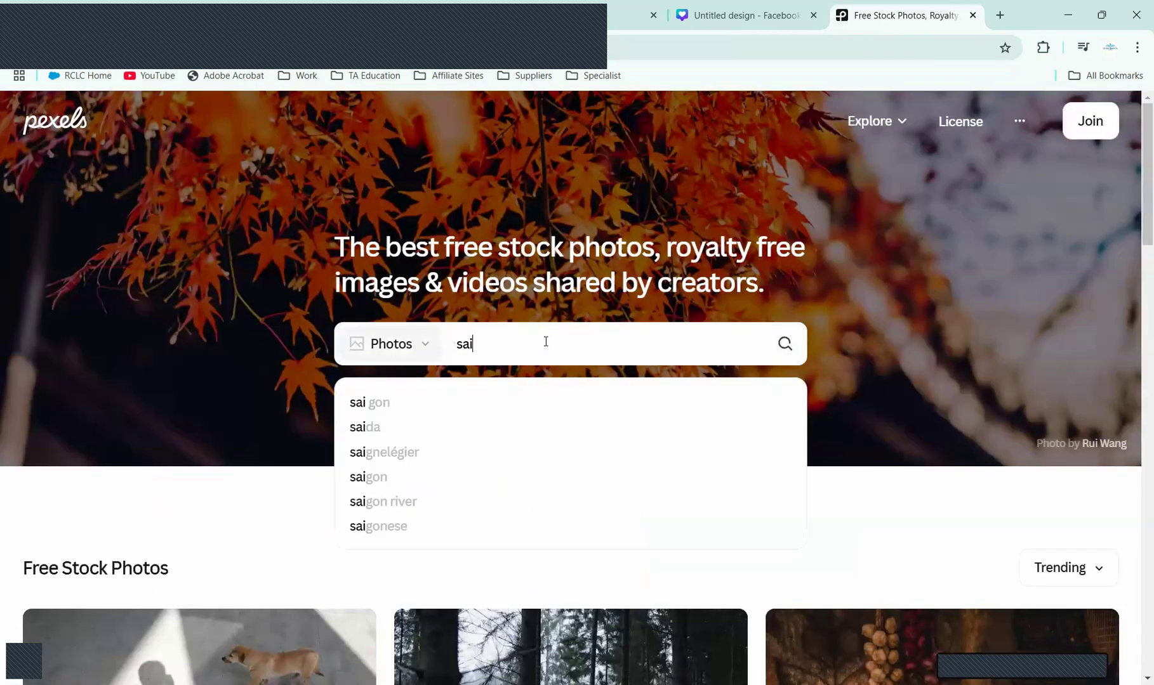
type("nt lu")
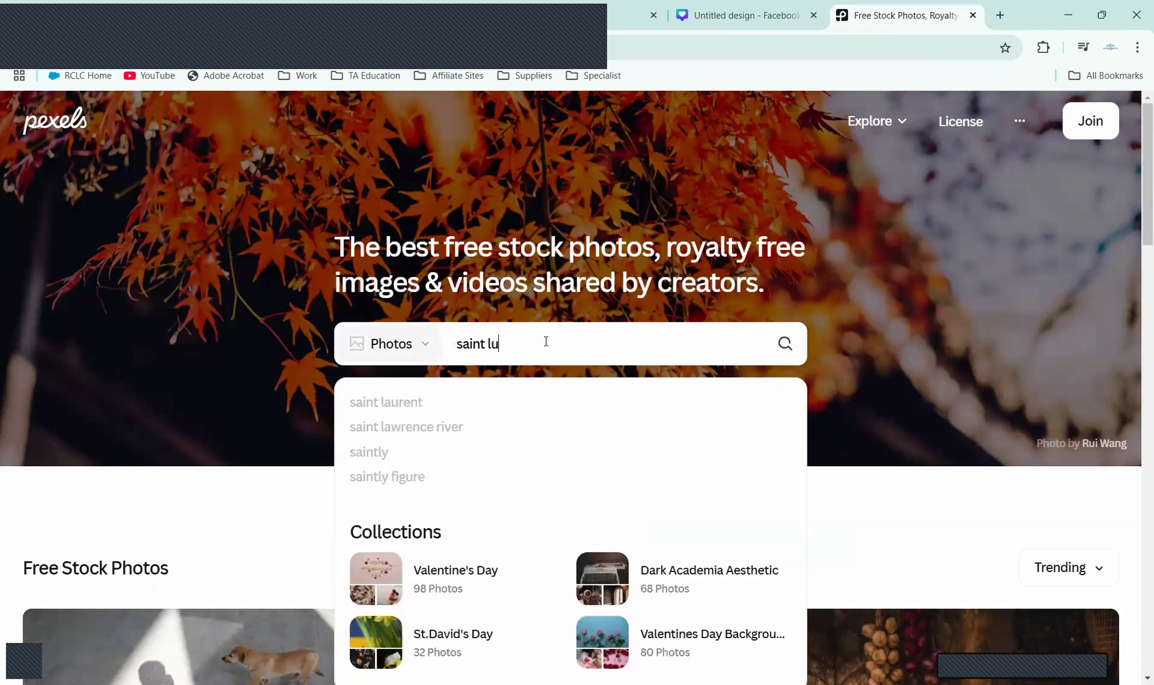
type("c")
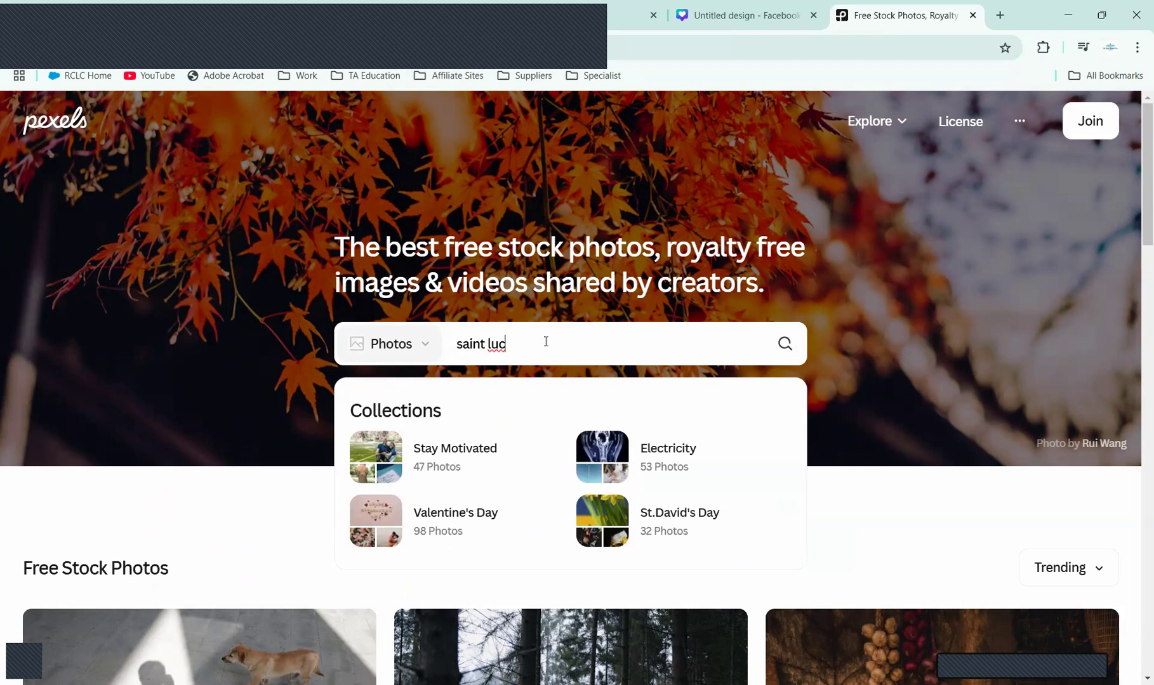
type("ia")
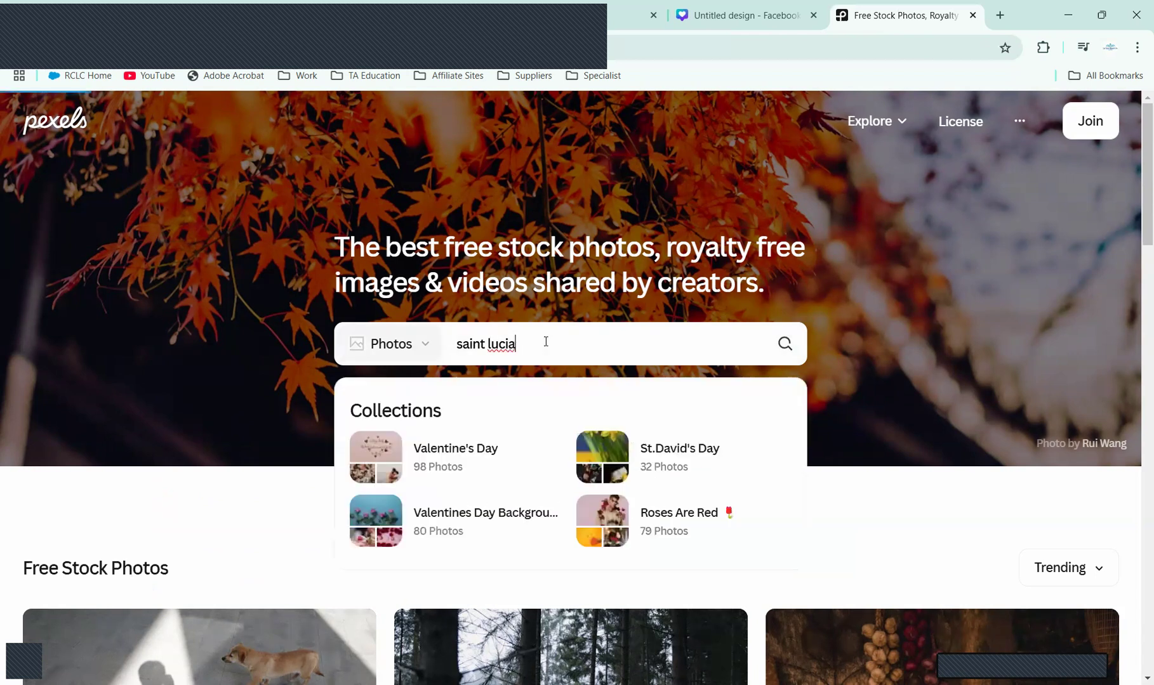
key("Return")
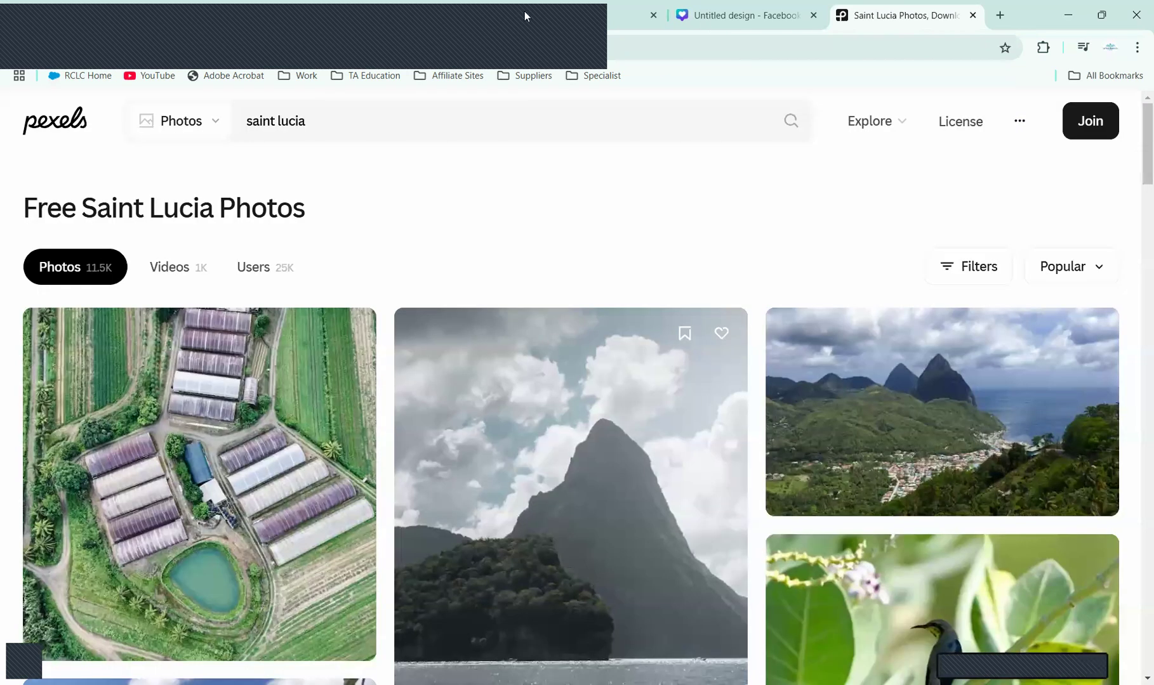
Step: Check the SAINT LUCIA heading on the Vacation Express tab, then return to Pexels results
left_click(409, 14)
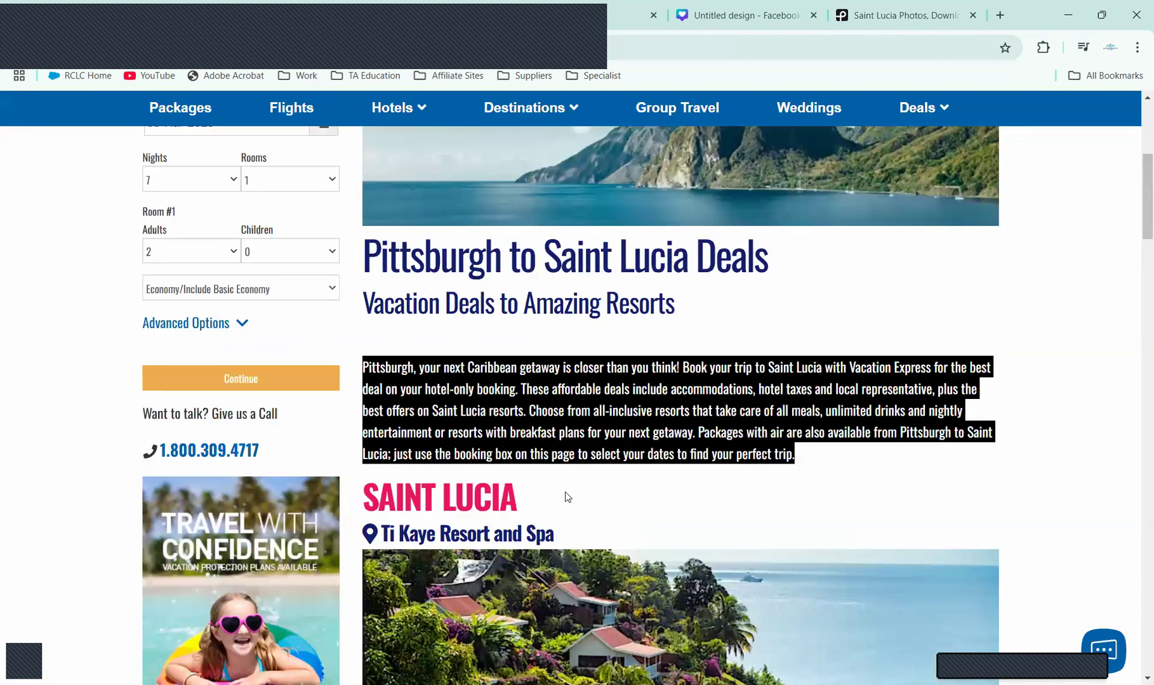
left_click_drag(545, 500, 363, 500)
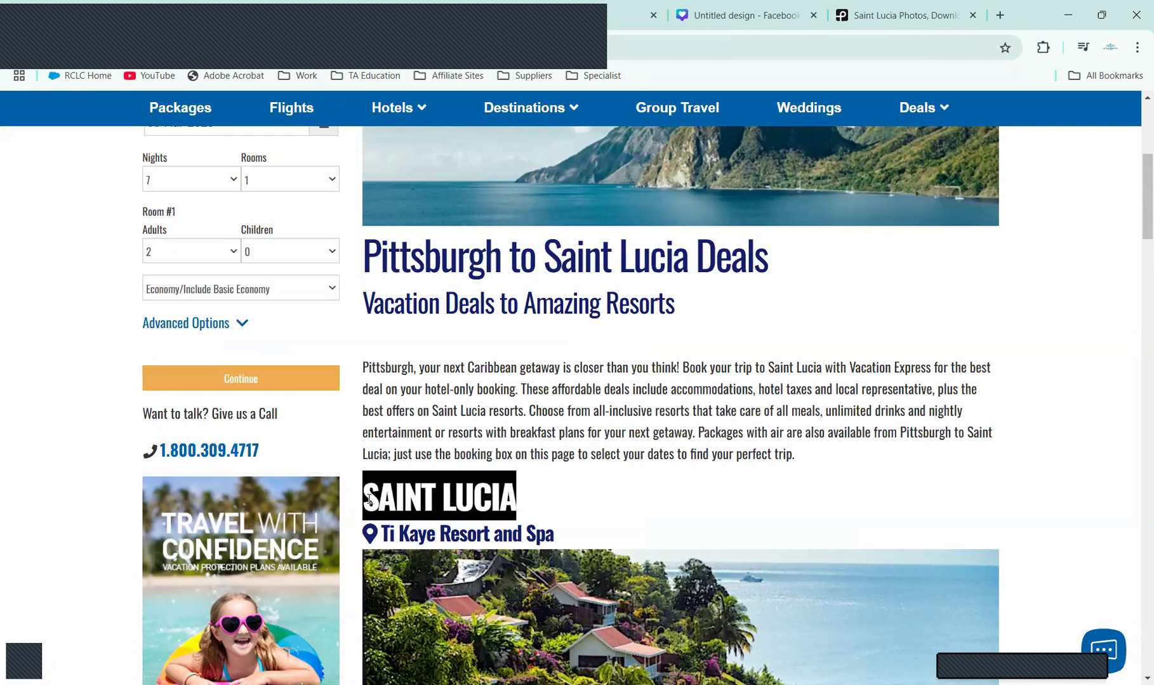
left_click(863, 21)
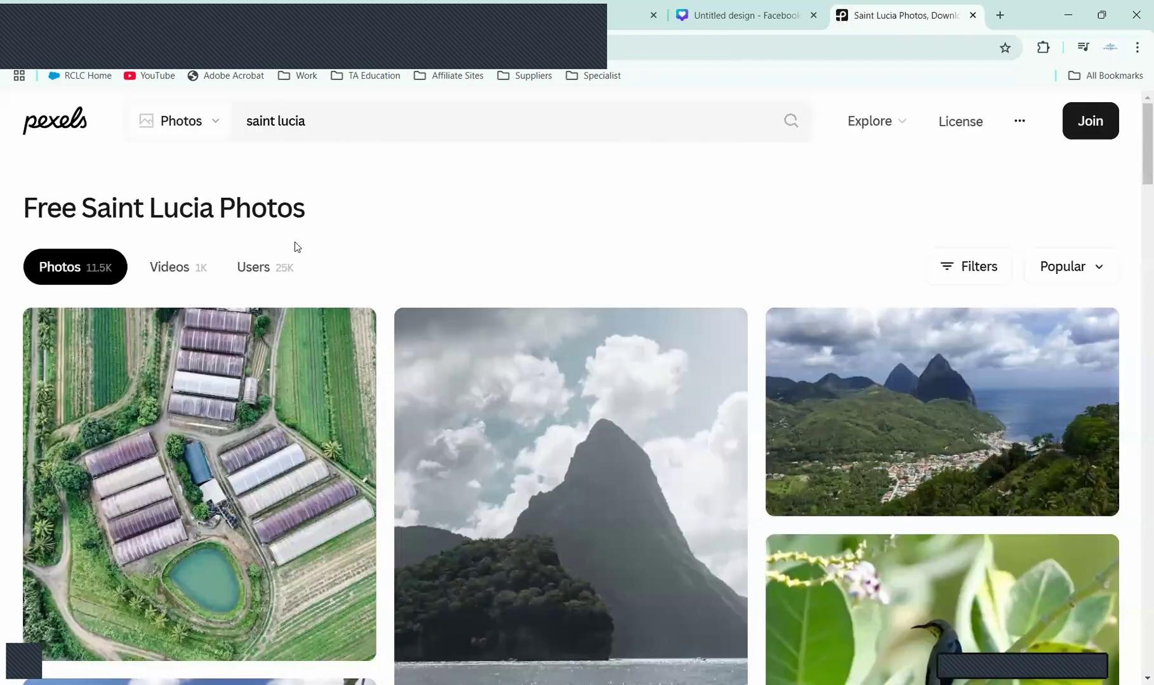
left_click_drag(315, 121, 241, 122)
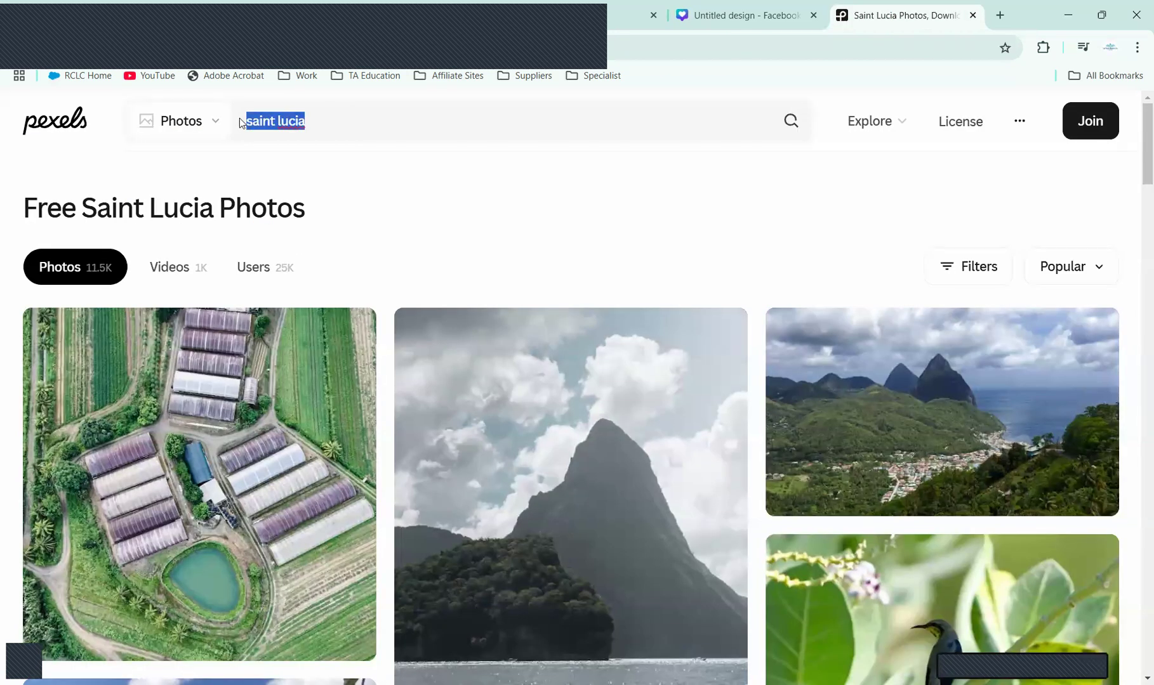
type("Saint Lucia")
key("Return")
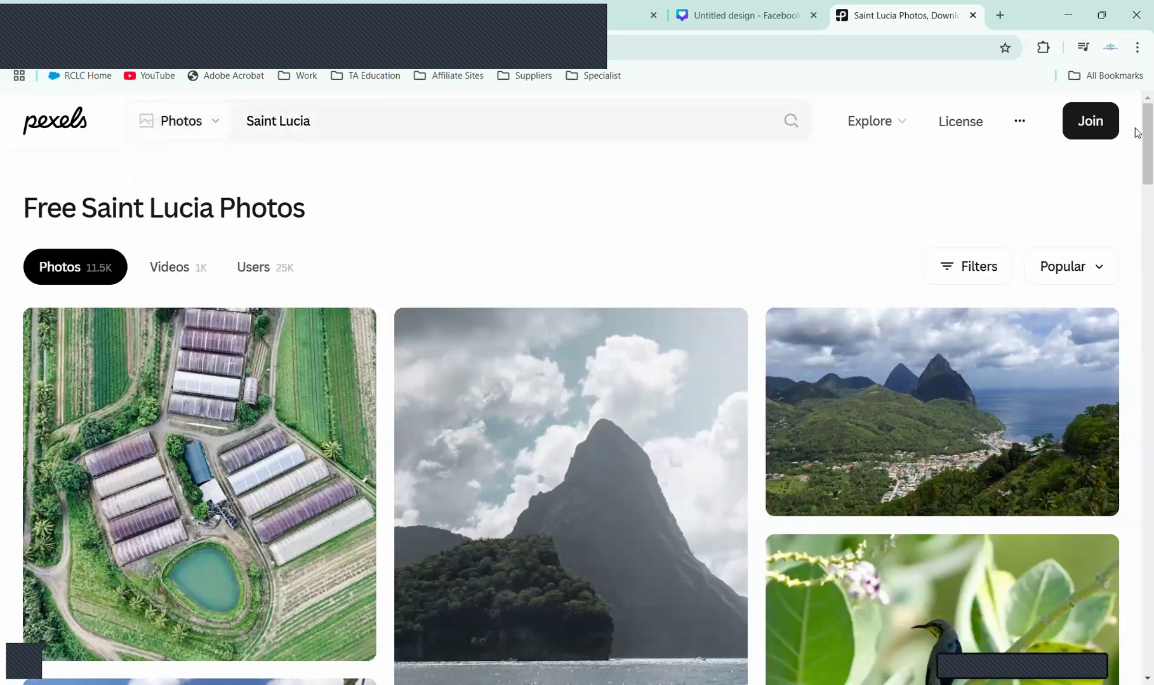
scroll(1137, 167, "down", 5)
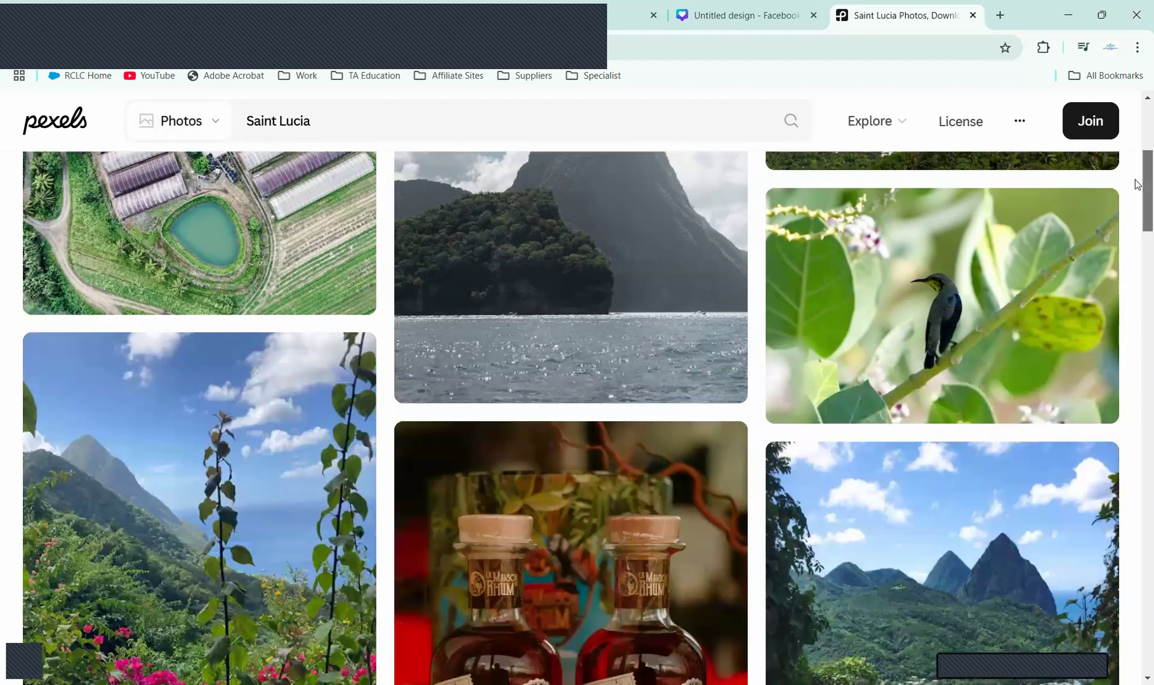
scroll(1136, 213, "down", 3)
scroll(1136, 270, "down", 7)
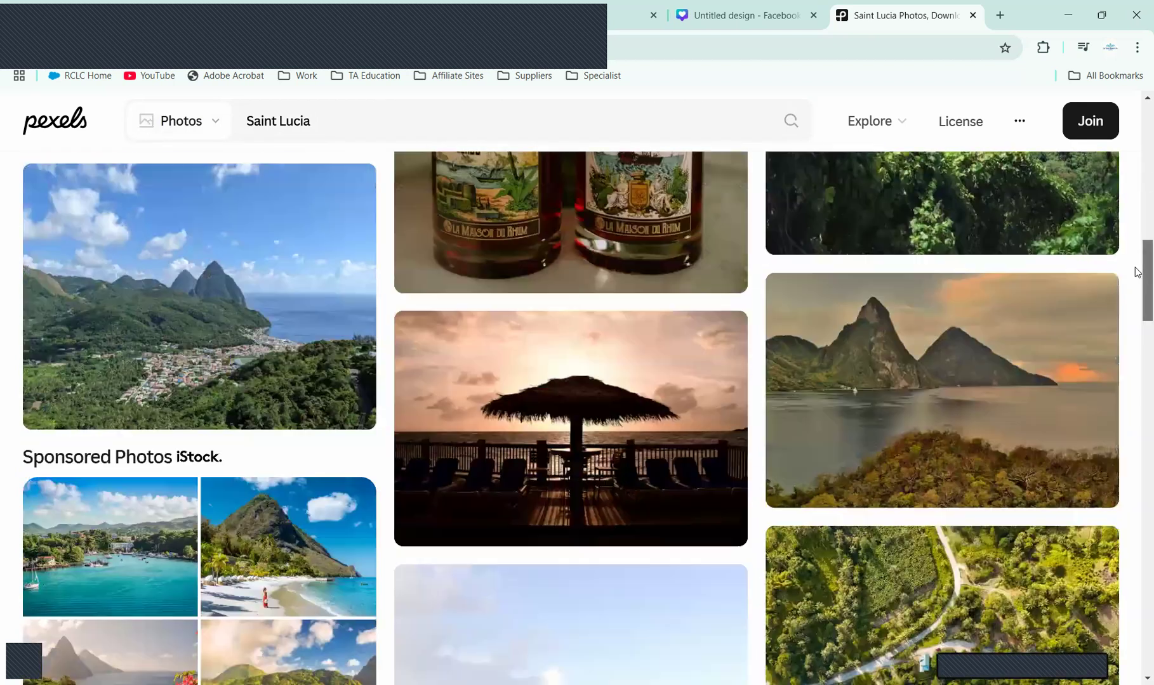
scroll(1136, 298, "down", 4)
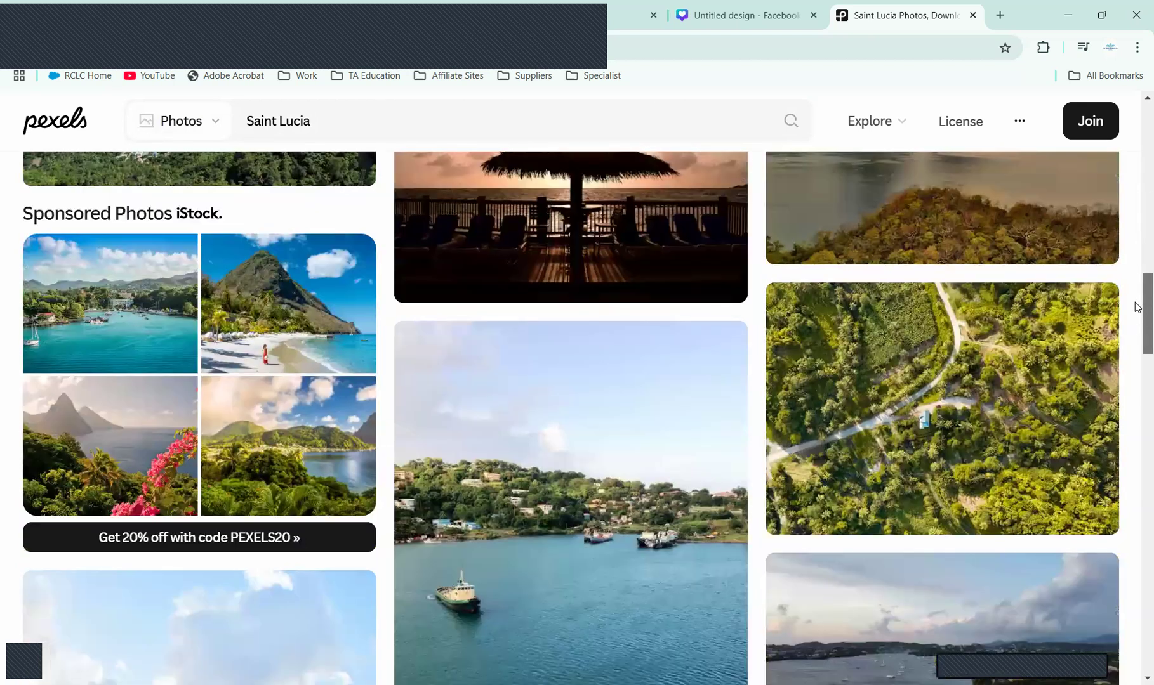
scroll(1136, 381, "down", 10)
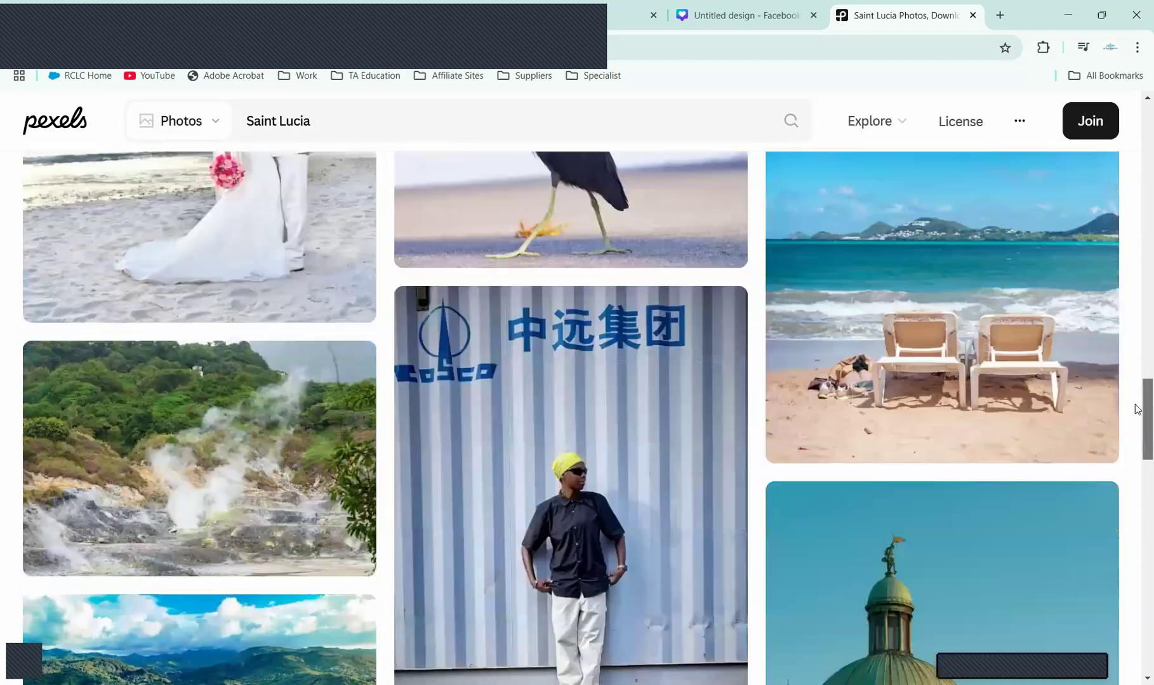
scroll(1136, 450, "down", 5)
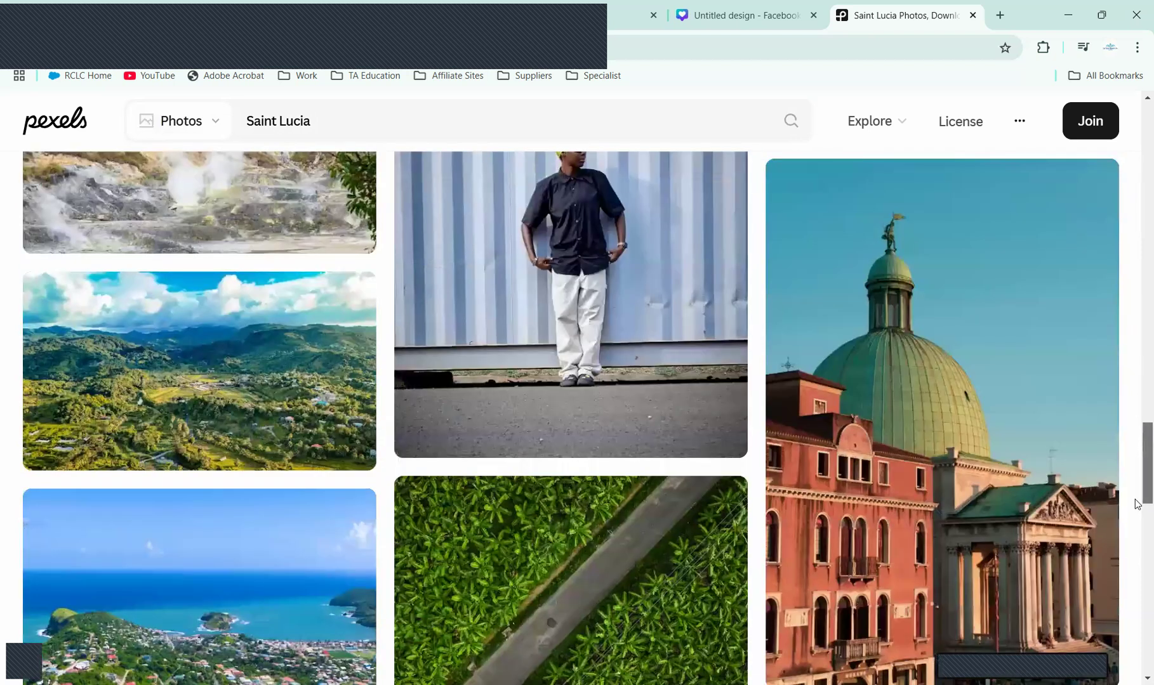
scroll(1136, 549, "down", 5)
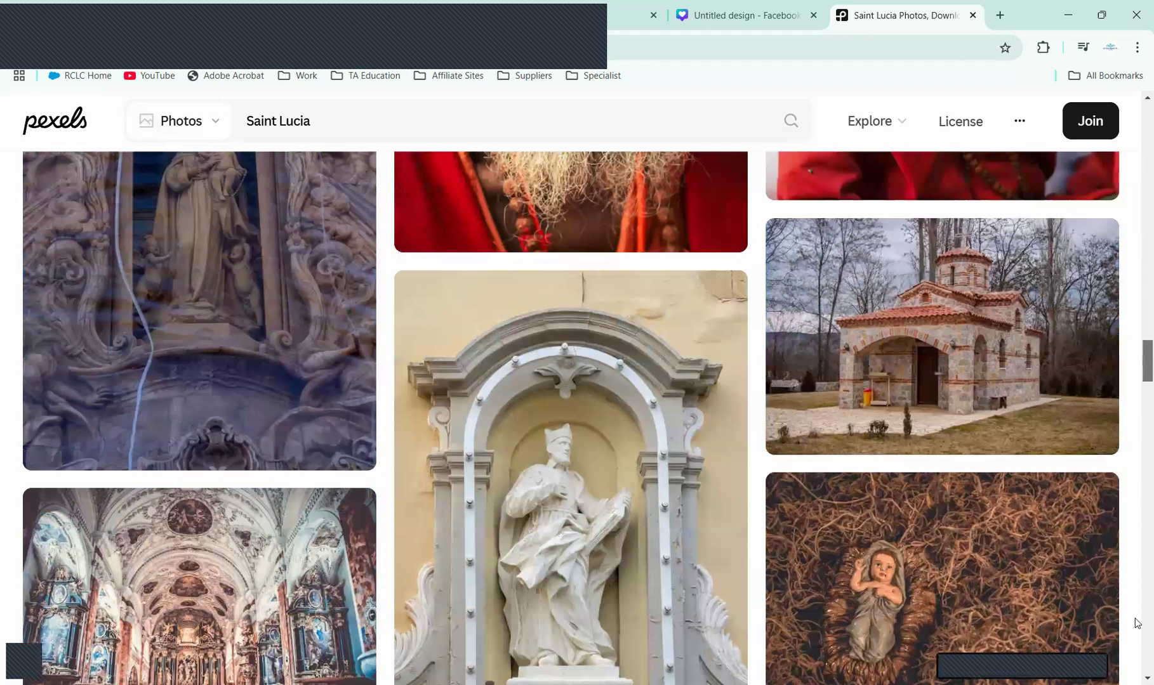
scroll(1138, 660, "down", 5)
scroll(575, 419, "down", 5)
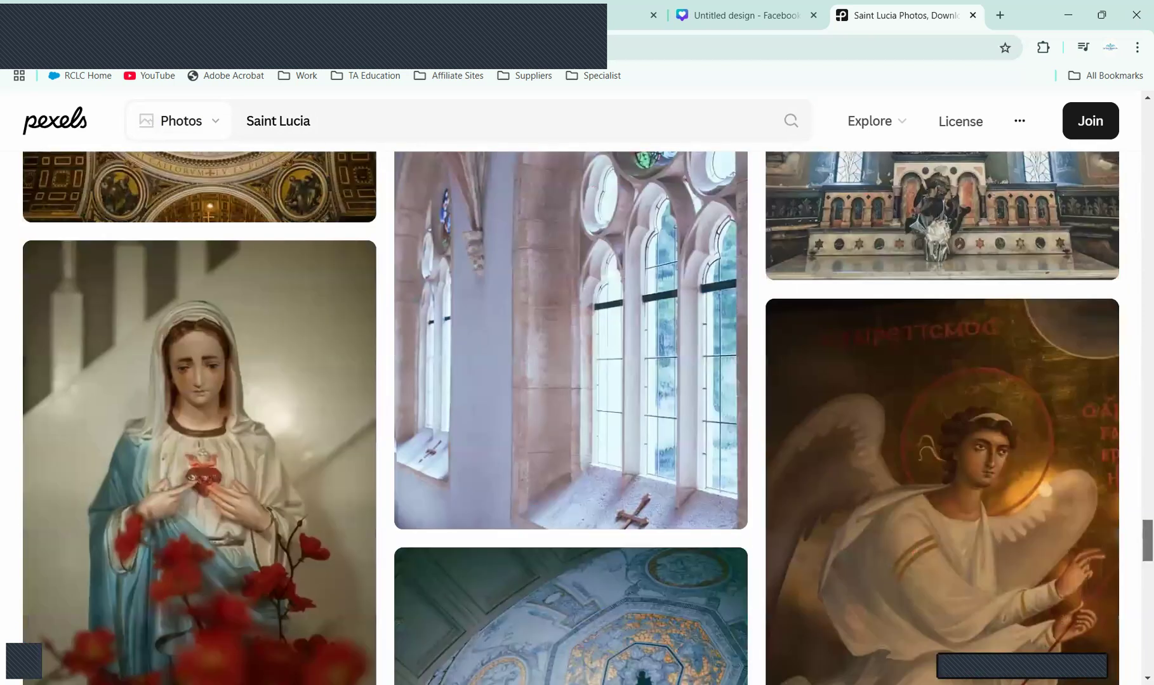
scroll(1137, 582, "down", 5)
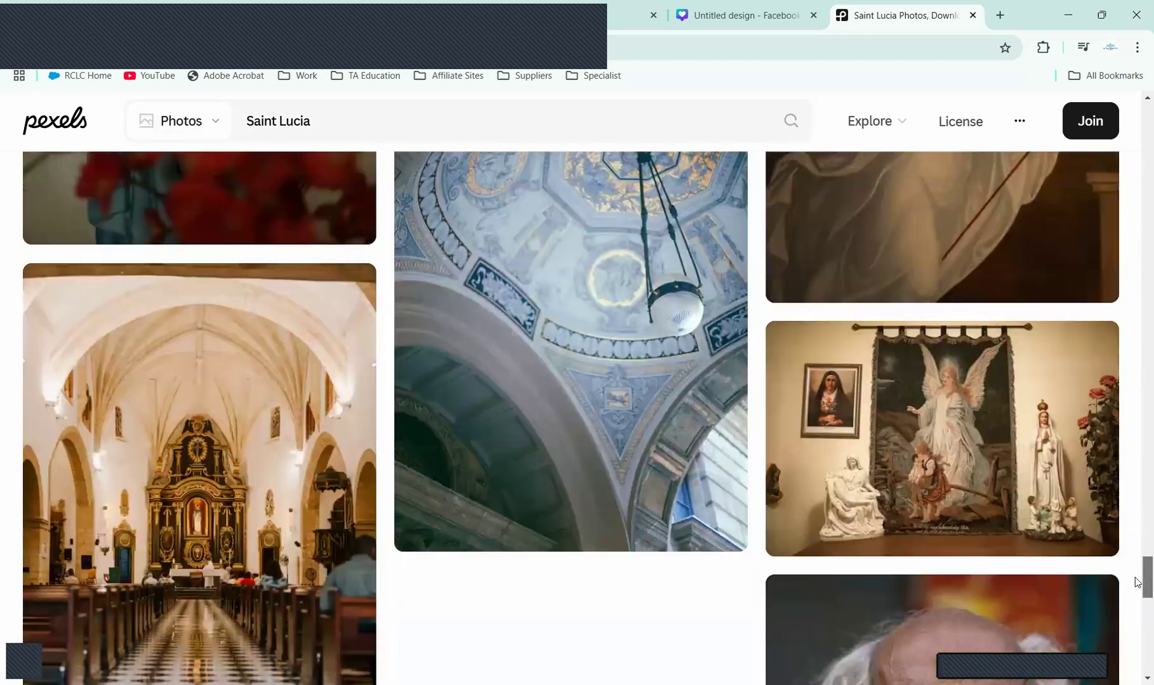
scroll(1133, 558, "down", 5)
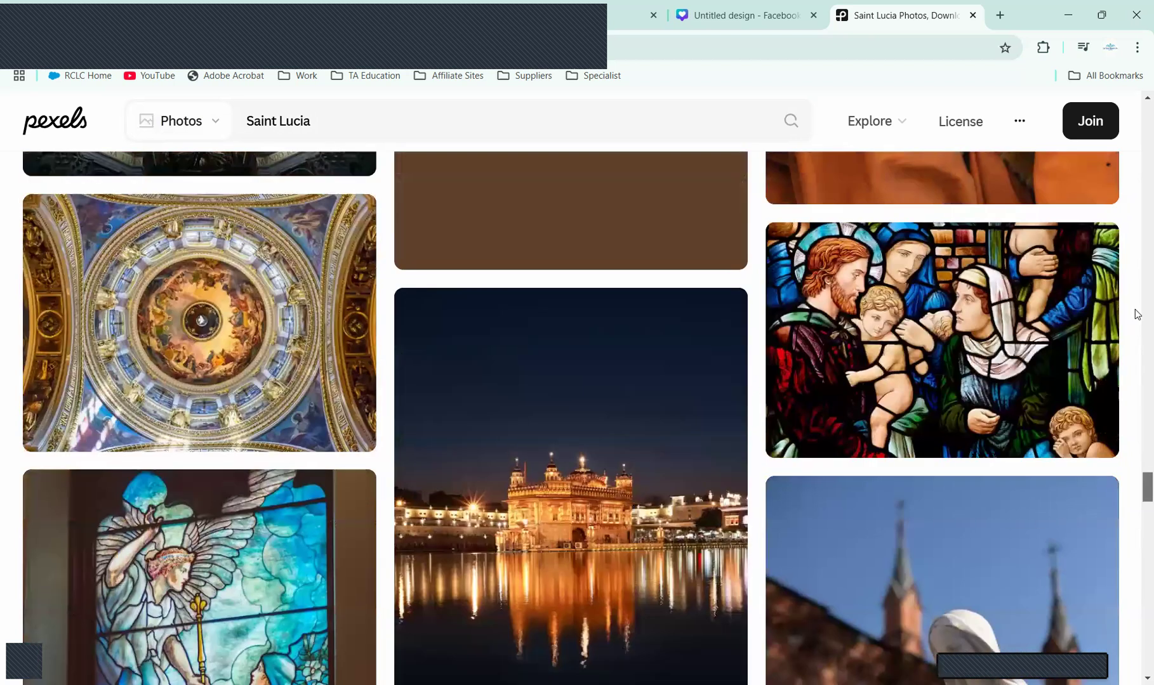
left_click(424, 121)
type("bea")
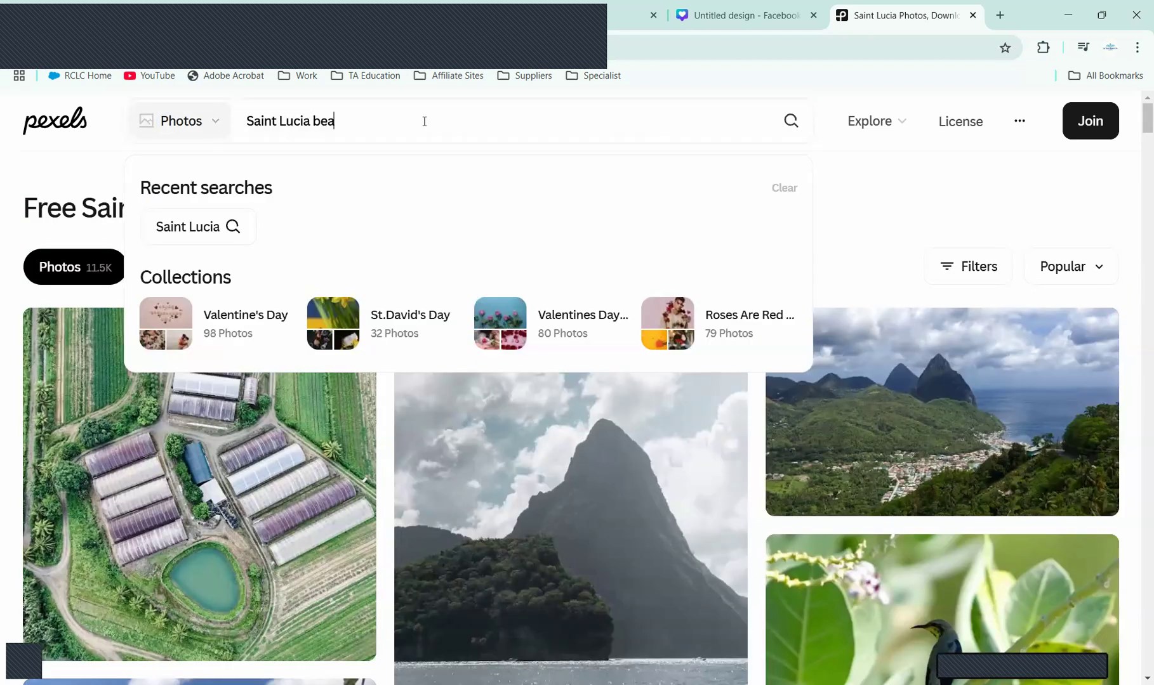
type("ch")
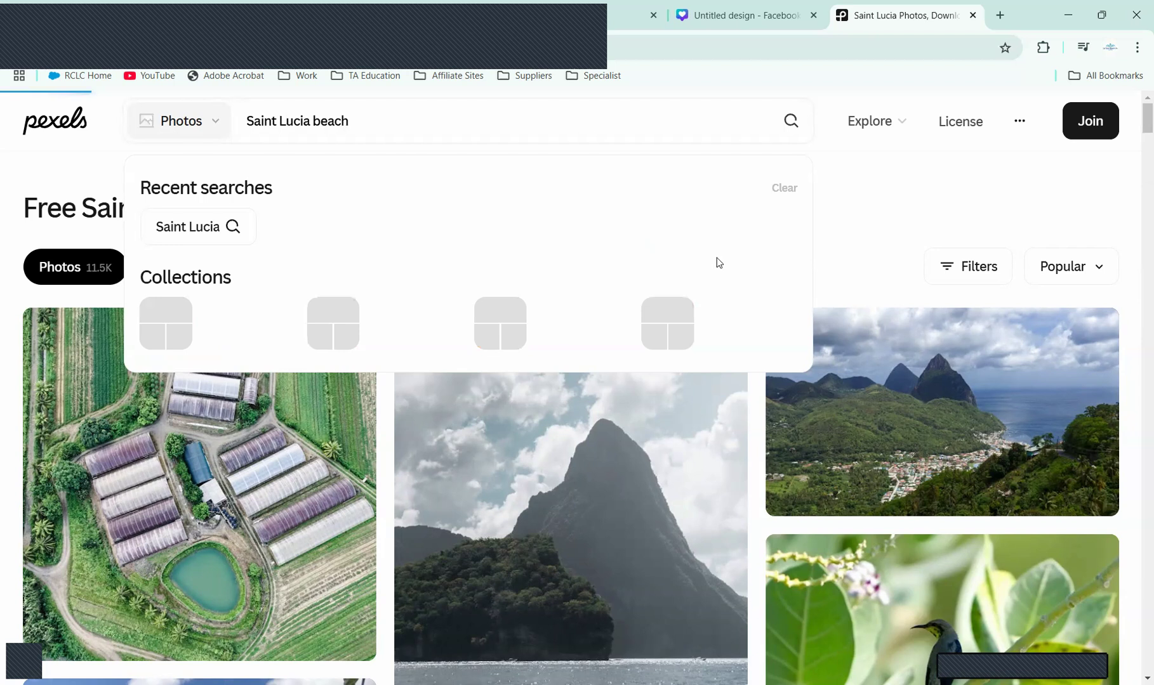
key("Return")
scroll(1135, 171, "down", 3)
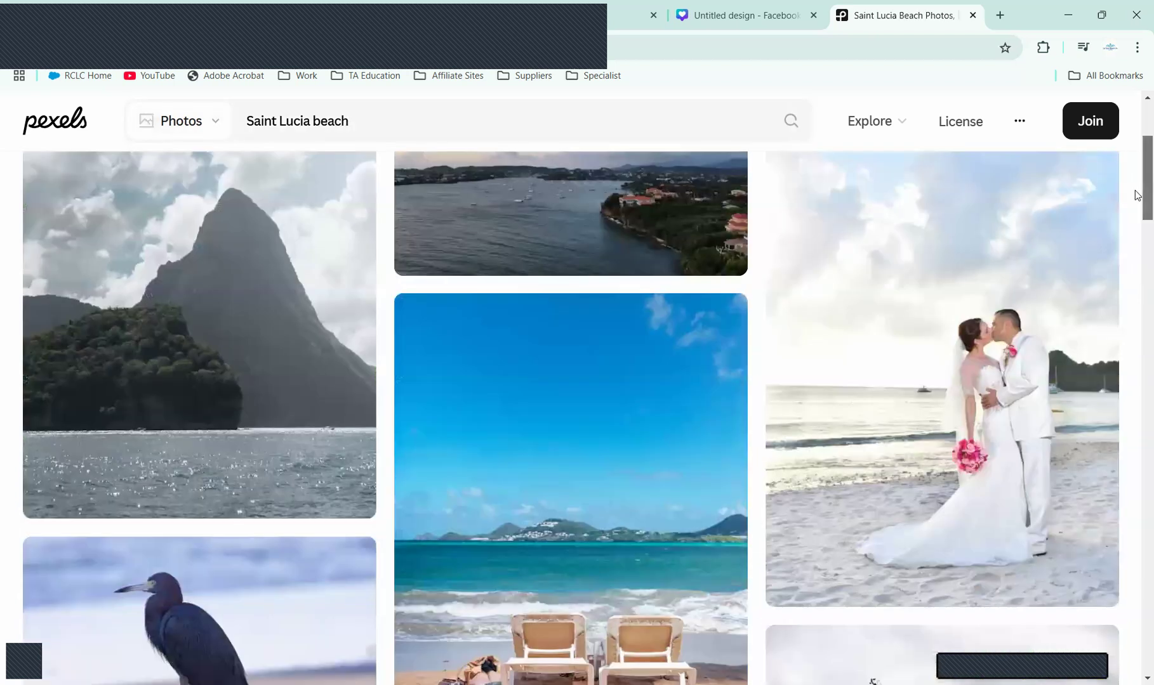
scroll(1136, 195, "down", 2)
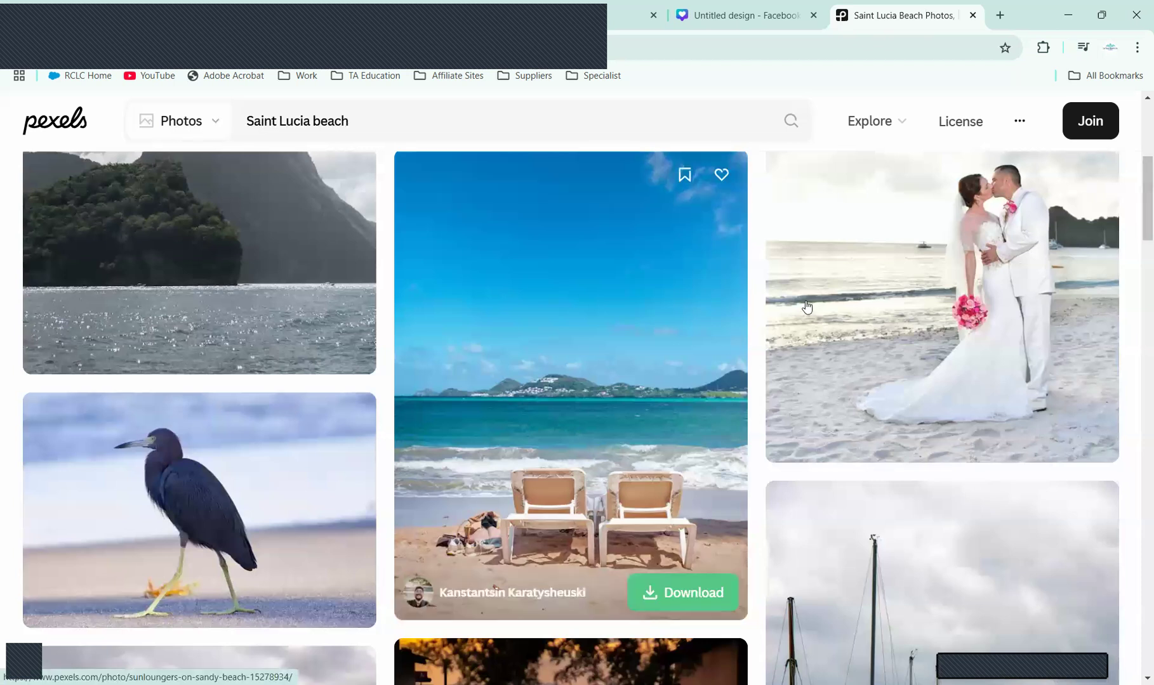
left_click(1135, 254)
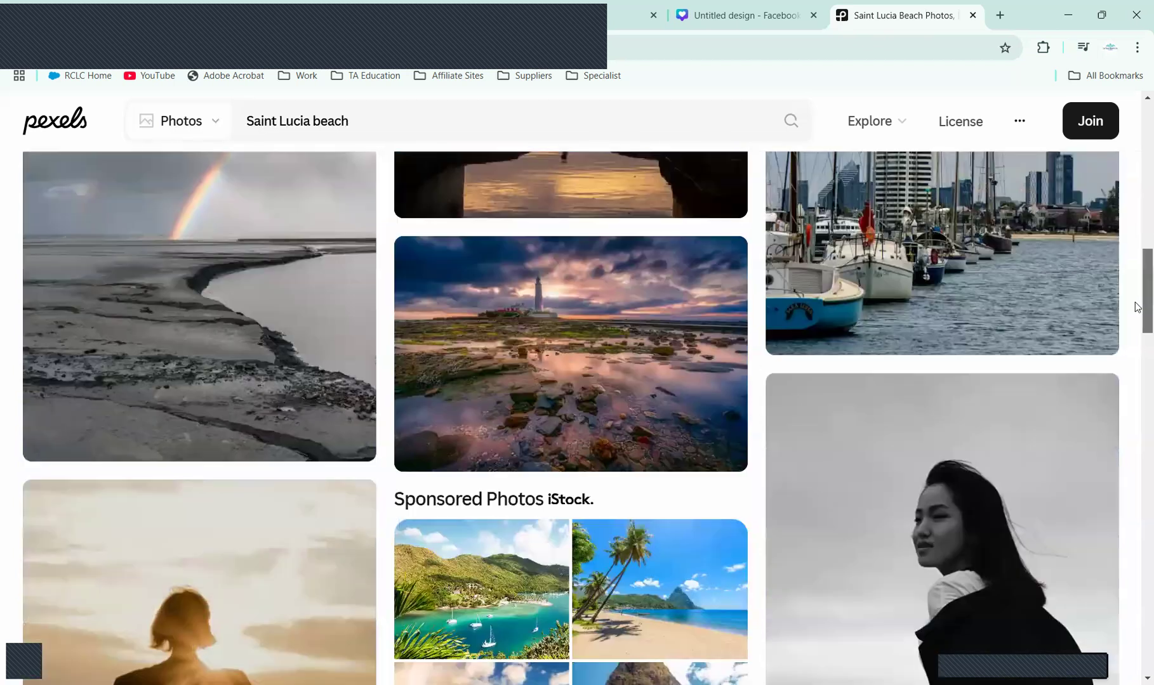
left_click(1136, 330)
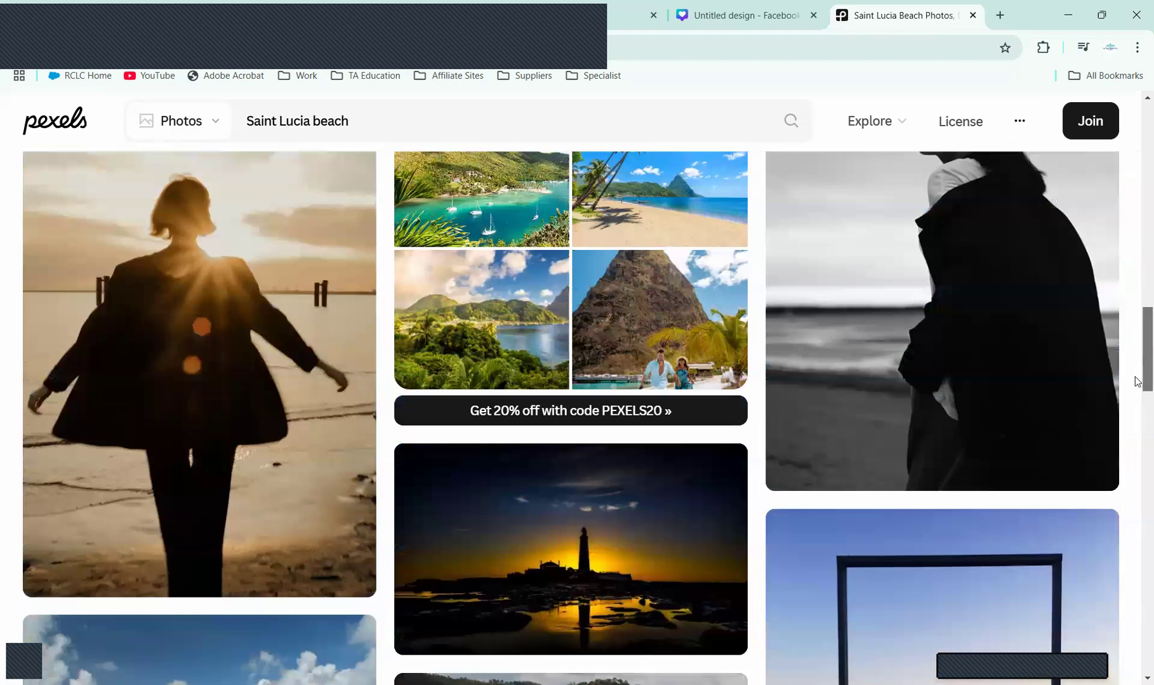
left_click(1136, 409)
left_click(1136, 492)
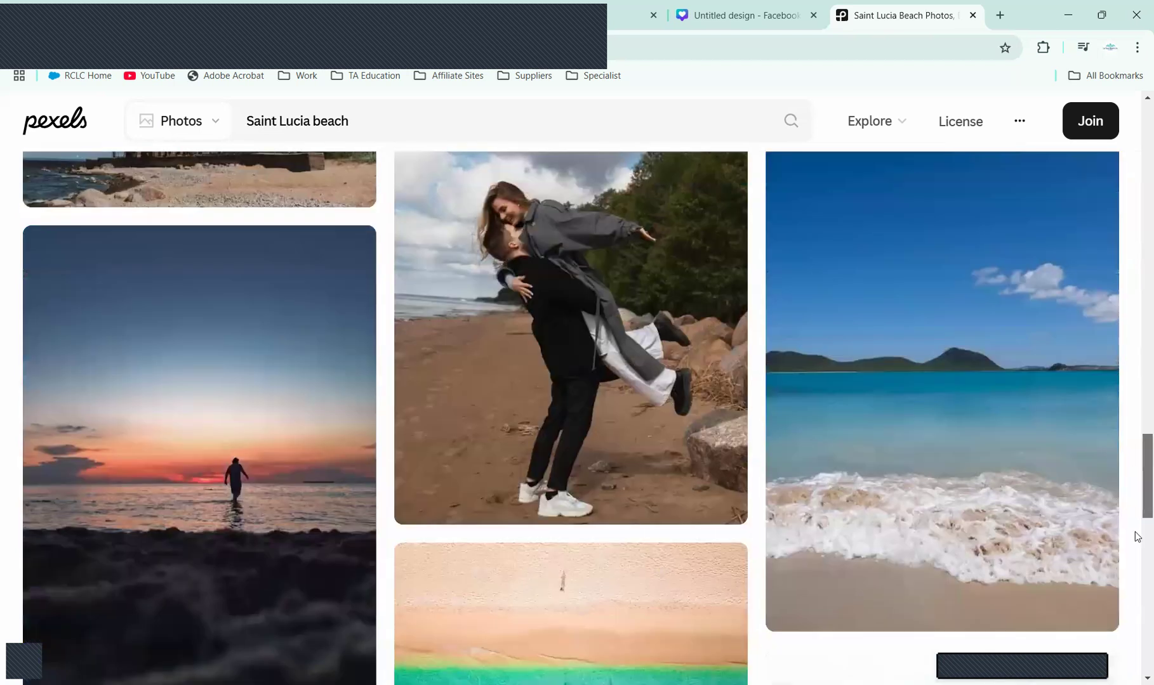
left_click(1136, 547)
left_click(1135, 550)
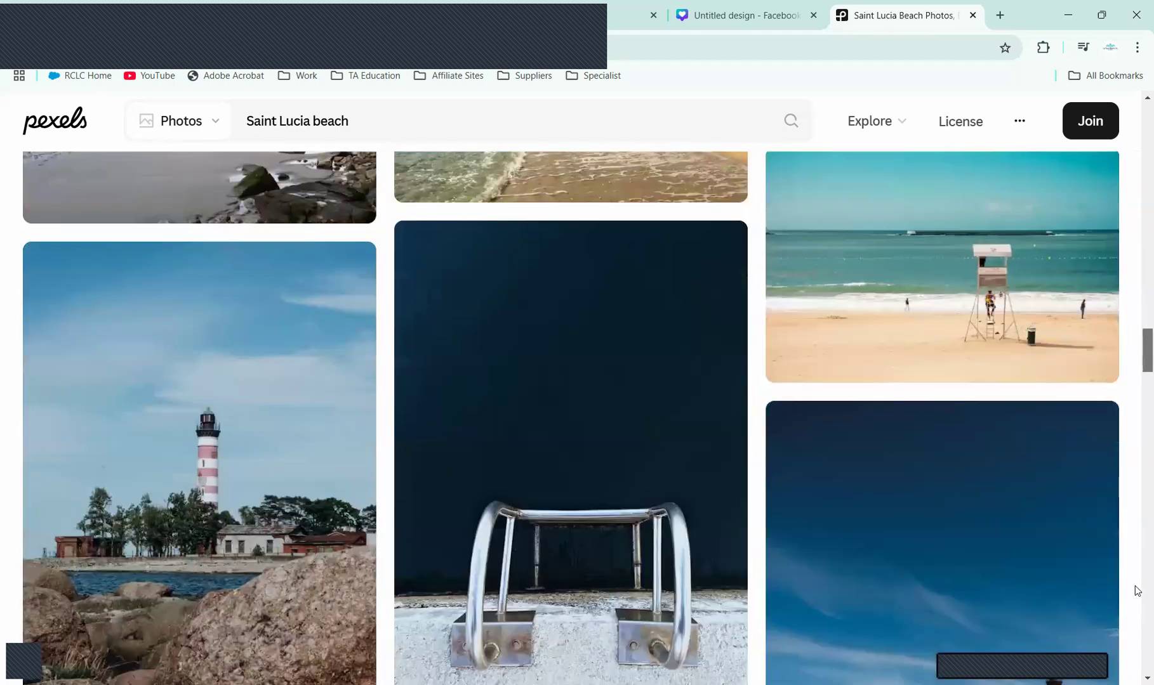
left_click(1136, 645)
left_click(1136, 167)
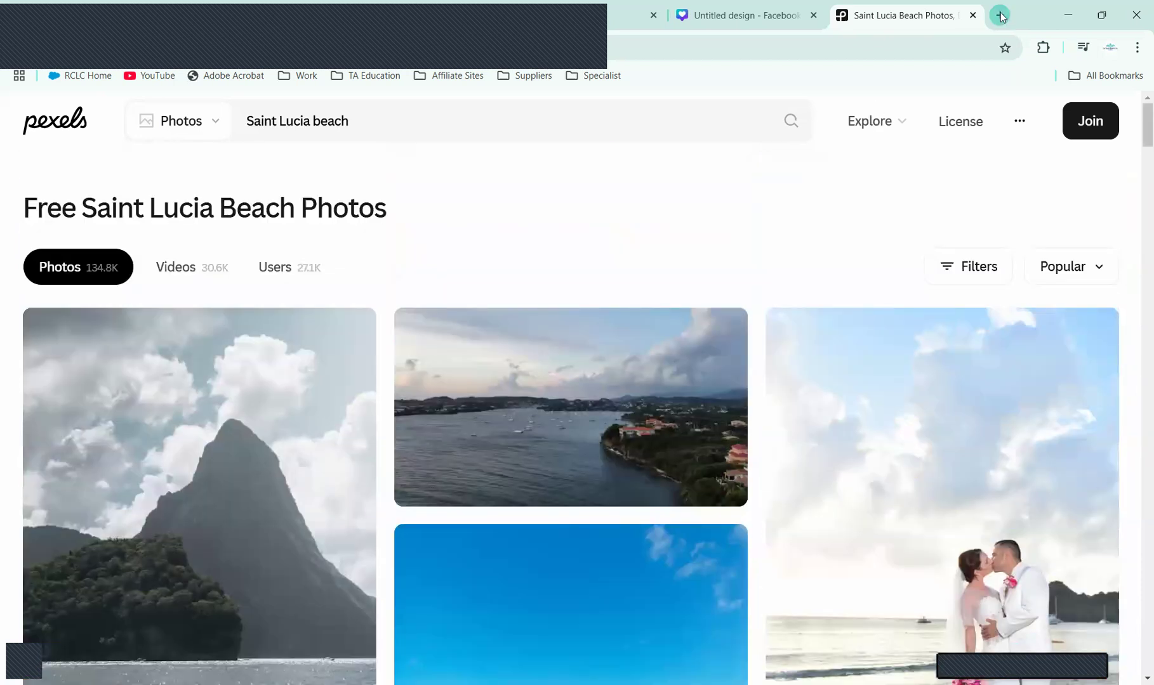
Step: On Vacation Express, scroll to and select the Hideaway at Royalton Saint Lucia Resort name
left_click(383, 10)
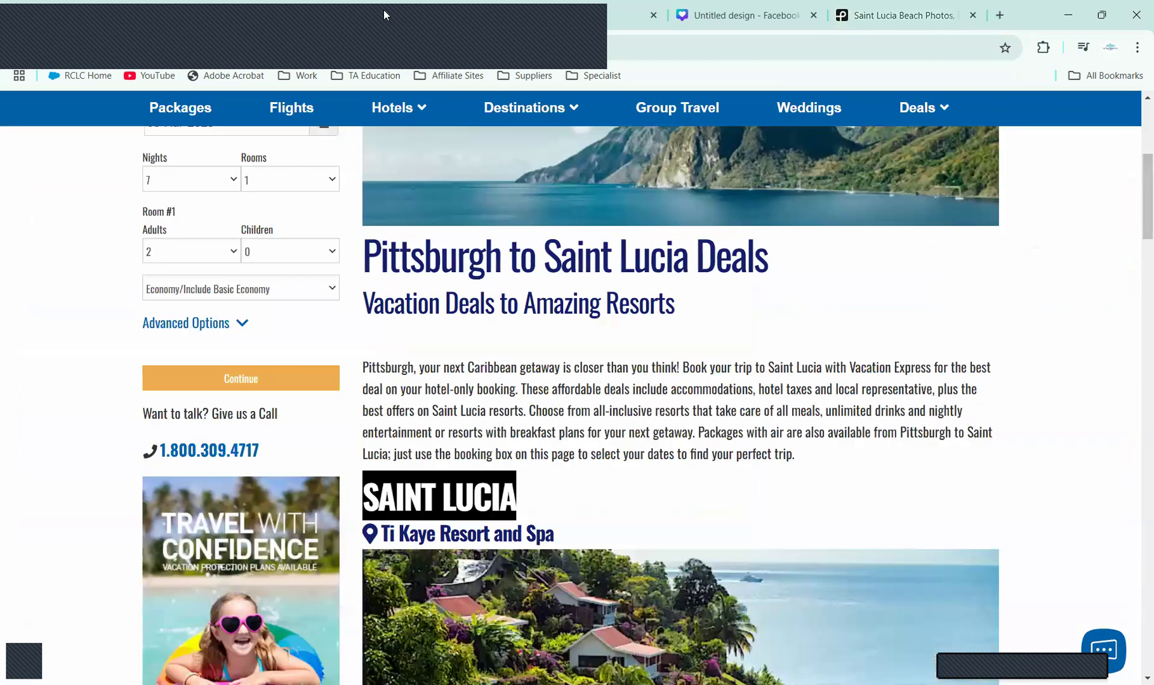
scroll(1120, 309, "down", 10)
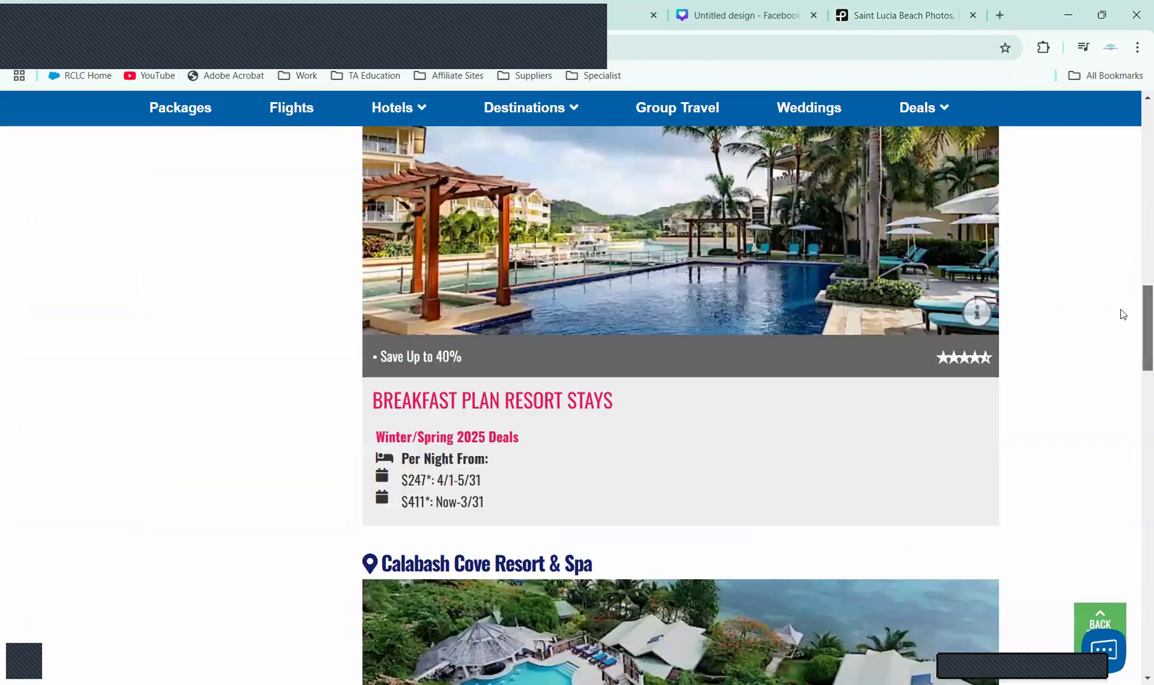
scroll(1133, 375, "down", 7)
scroll(1135, 398, "down", 3)
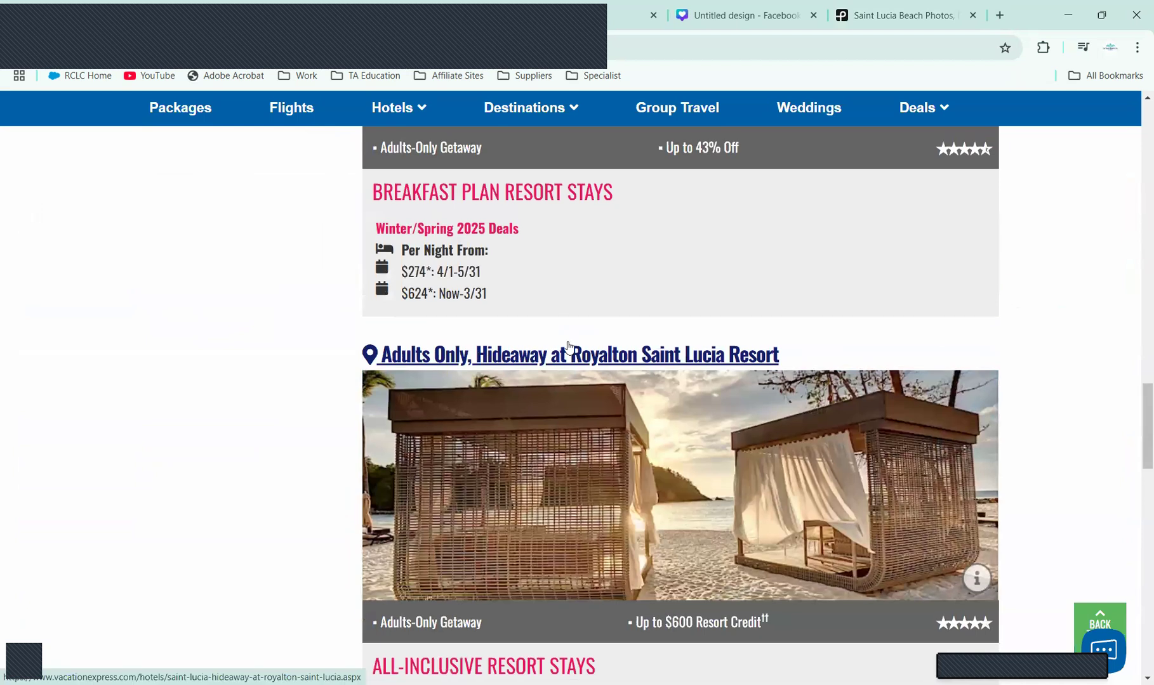
left_click_drag(784, 352, 477, 358)
key("ctrl+c")
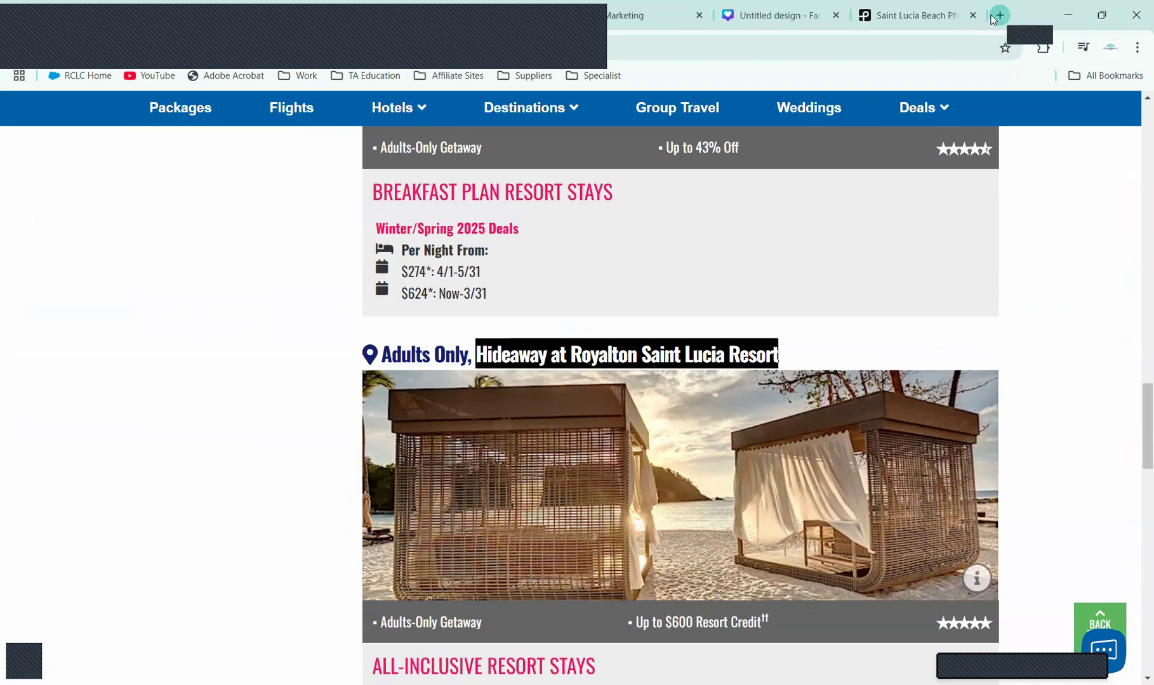
left_click(499, 13)
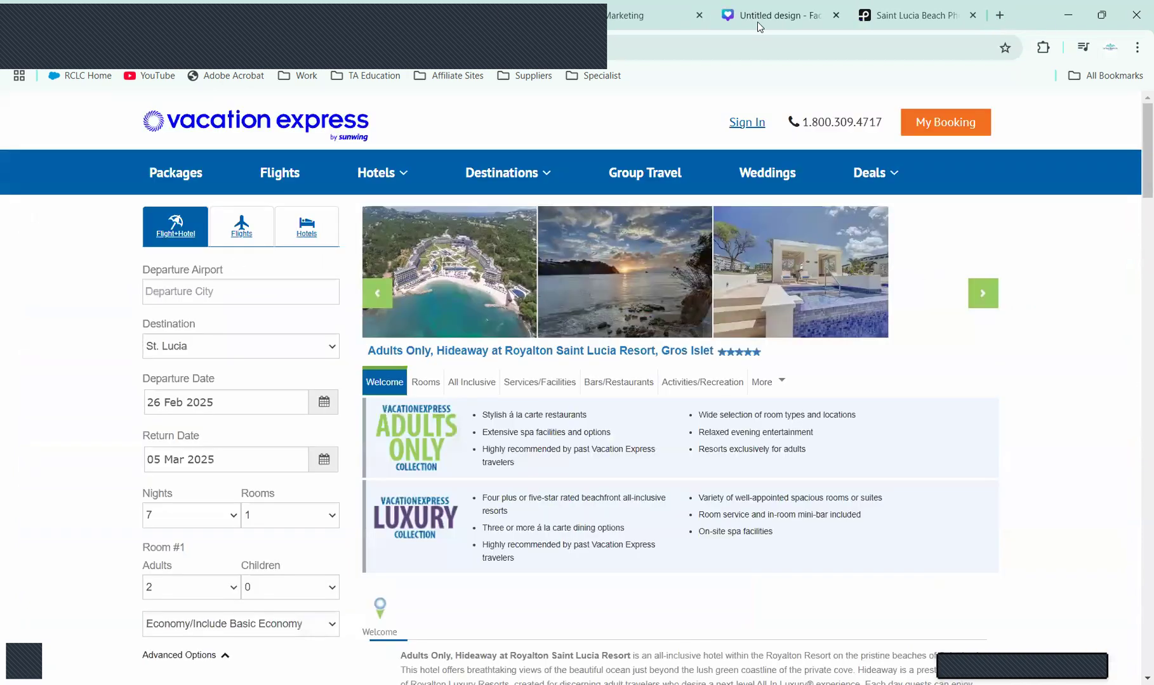
Step: Paste the resort name into a new tab's search box
key("ctrl+t")
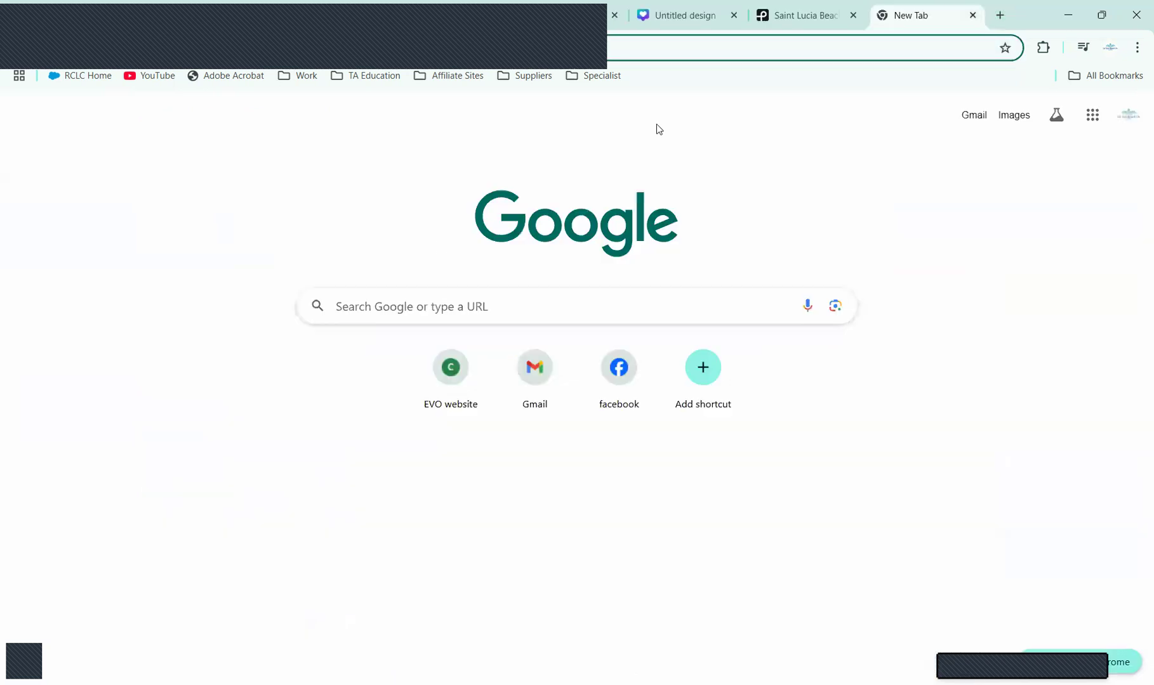
left_click(448, 303)
key("ctrl+v")
Step: Search the resort, open hideawayroyaltonsaintlucia.com, and view its GALLERY slideshow
key("Return")
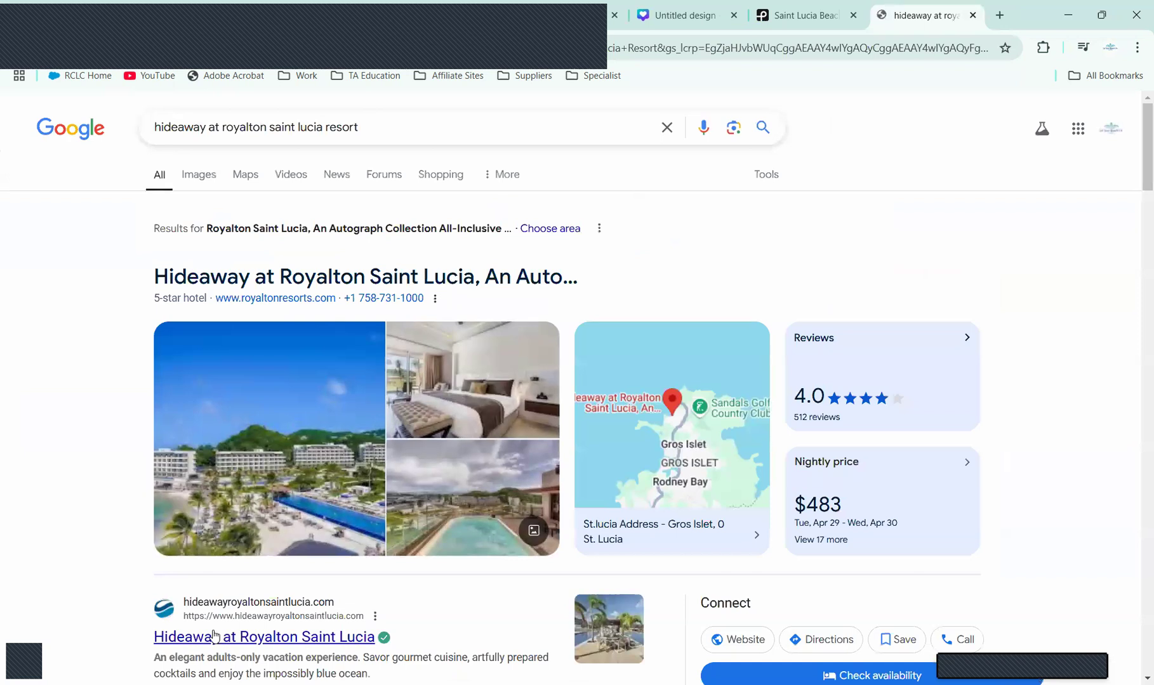
left_click(251, 639)
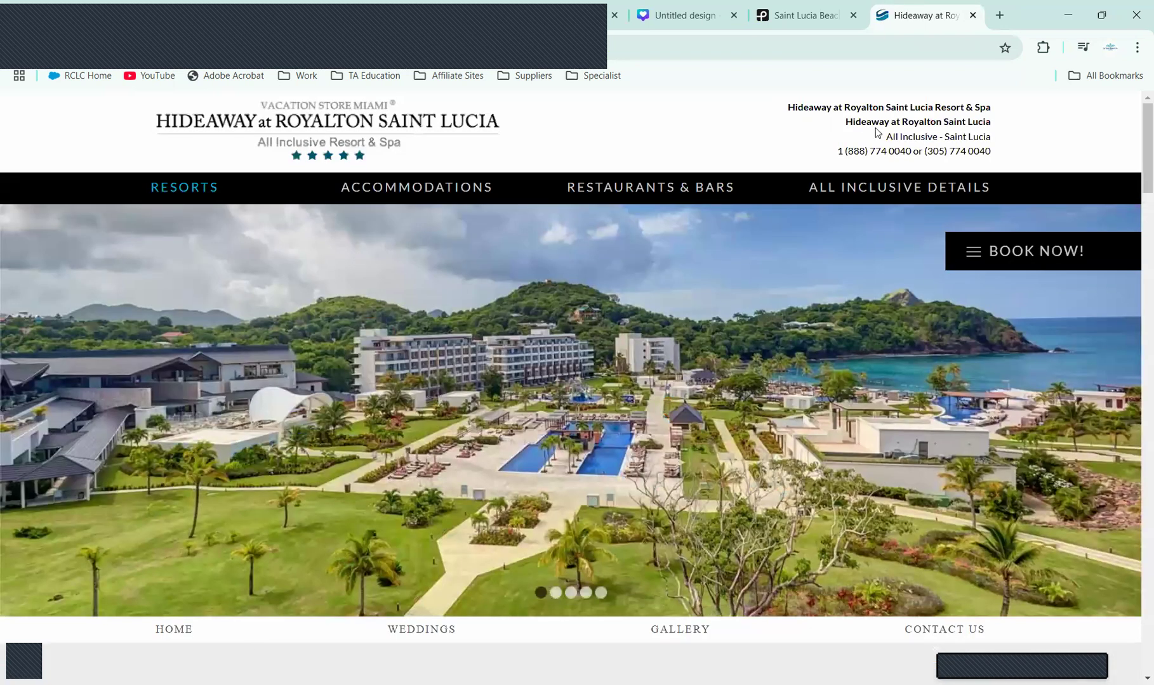
left_click(865, 190)
scroll(1132, 184, "down", 4)
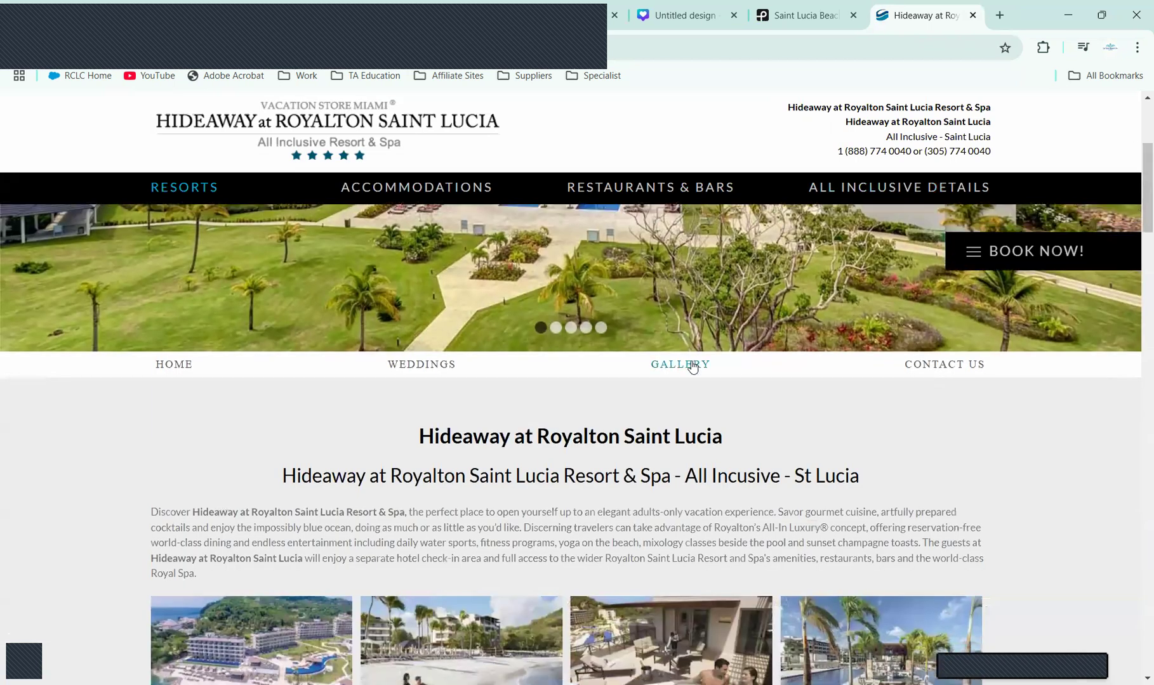
left_click(694, 366)
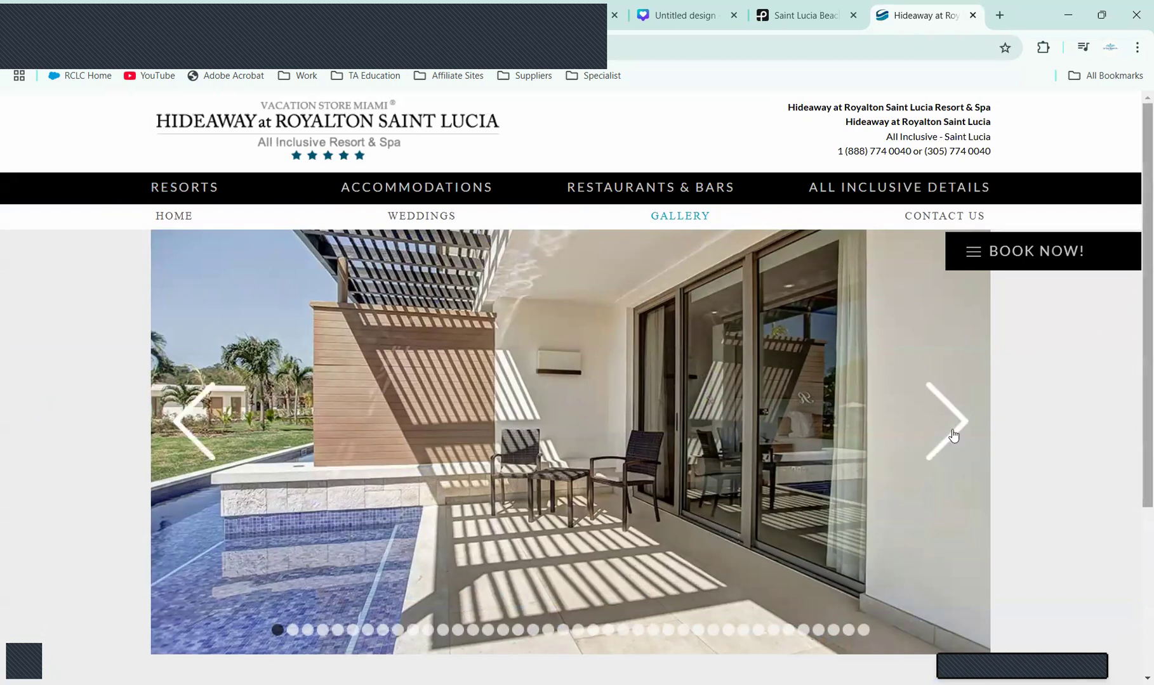
left_click(954, 433)
Step: Advance through the resort gallery photos with the next arrow
left_click(955, 434)
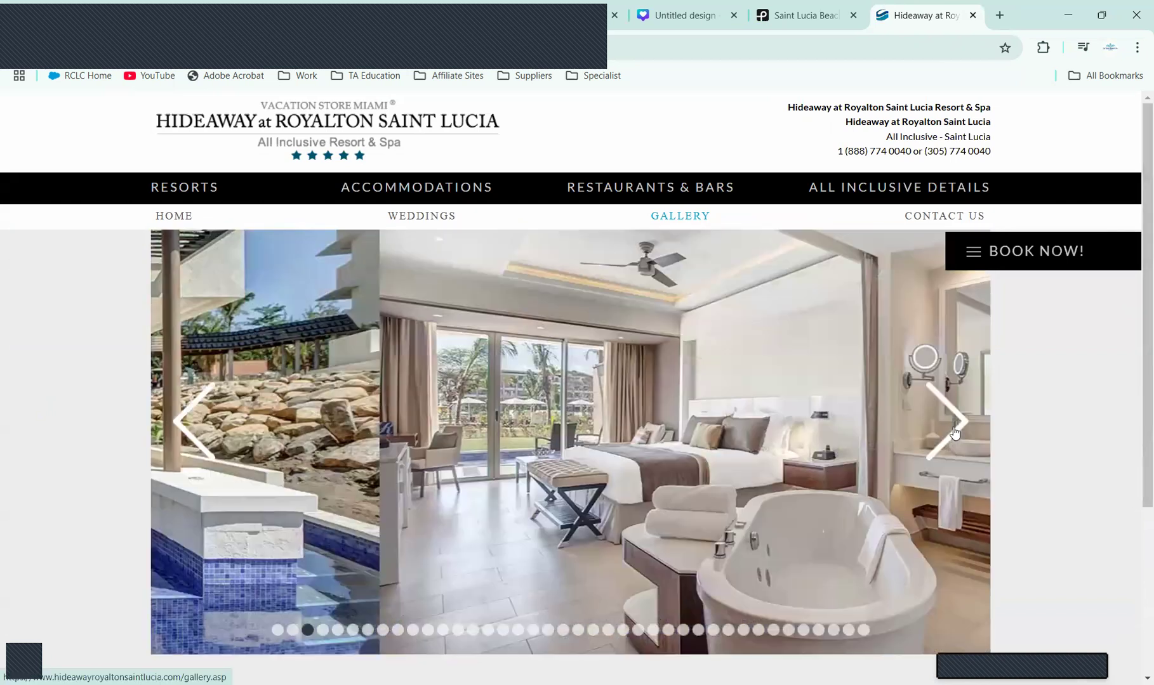
left_click(954, 433)
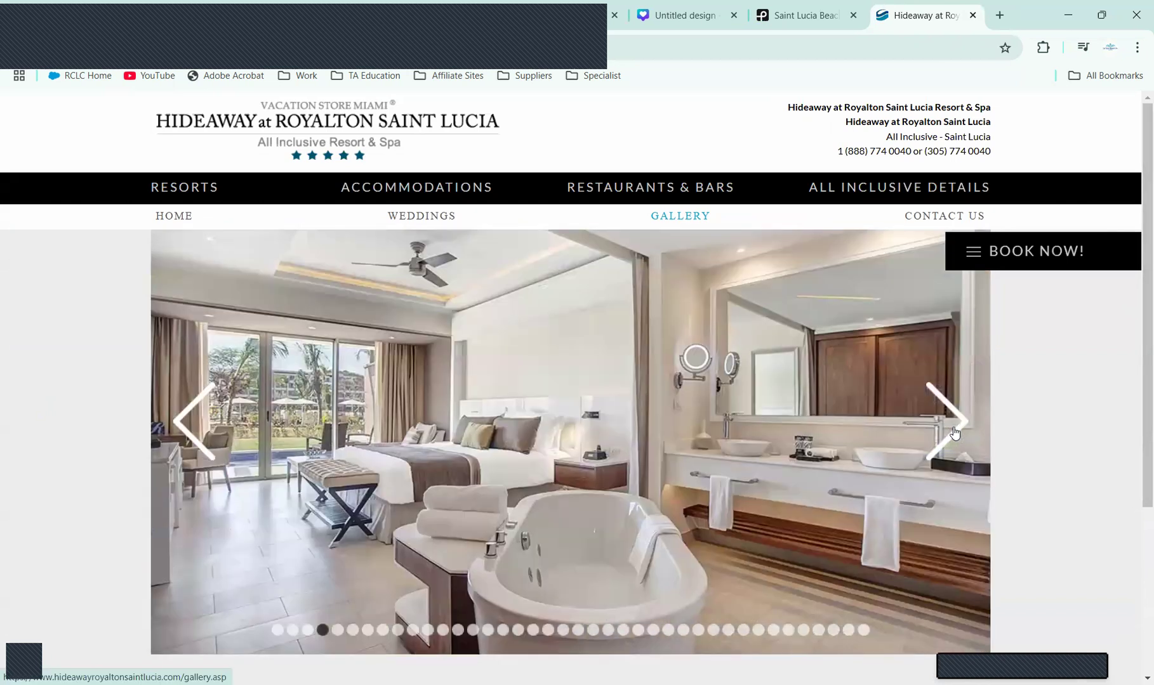
left_click(954, 433)
left_click(955, 433)
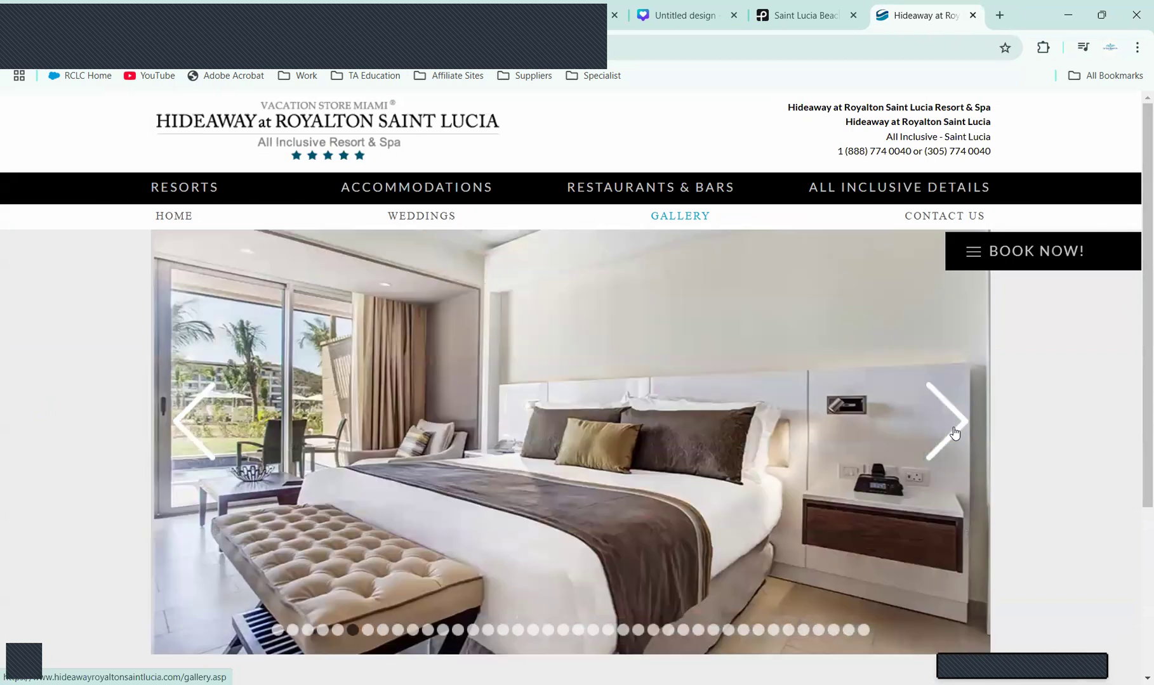
left_click(954, 434)
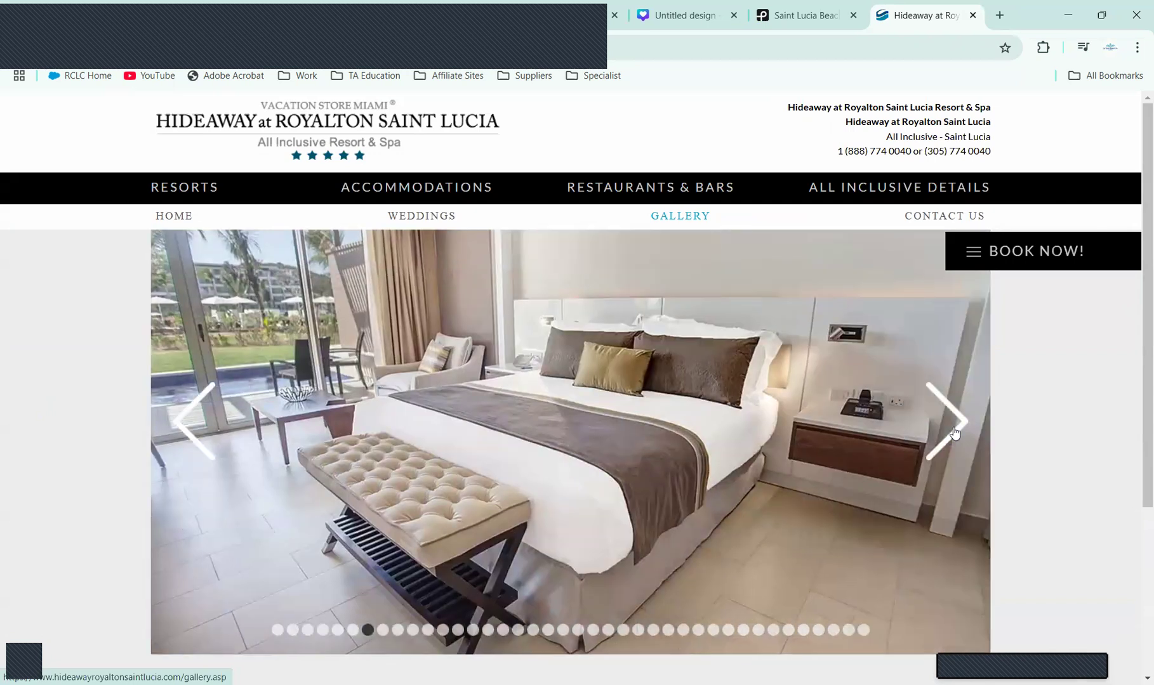
left_click(955, 434)
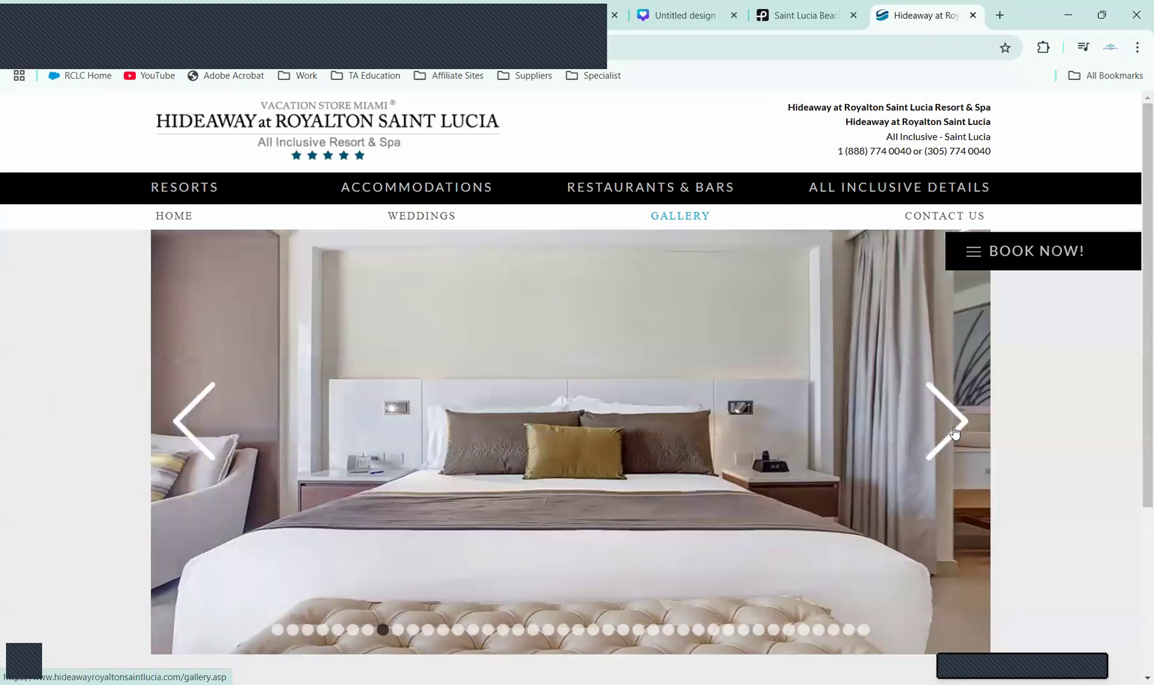
left_click(955, 433)
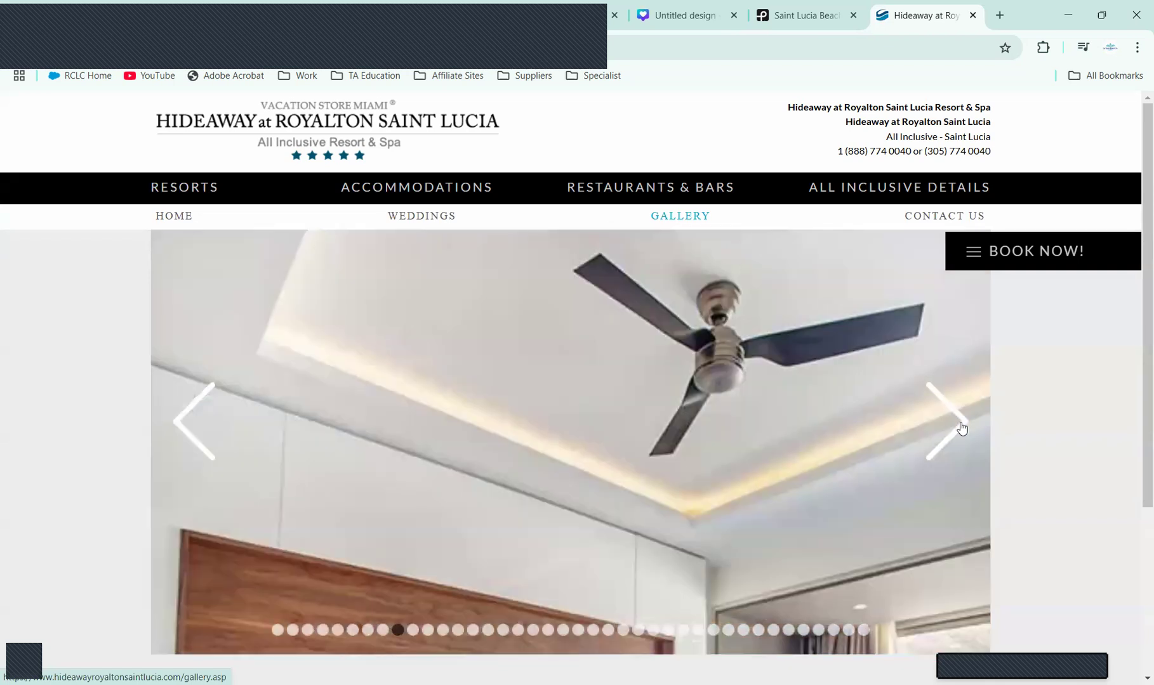
left_click(962, 427)
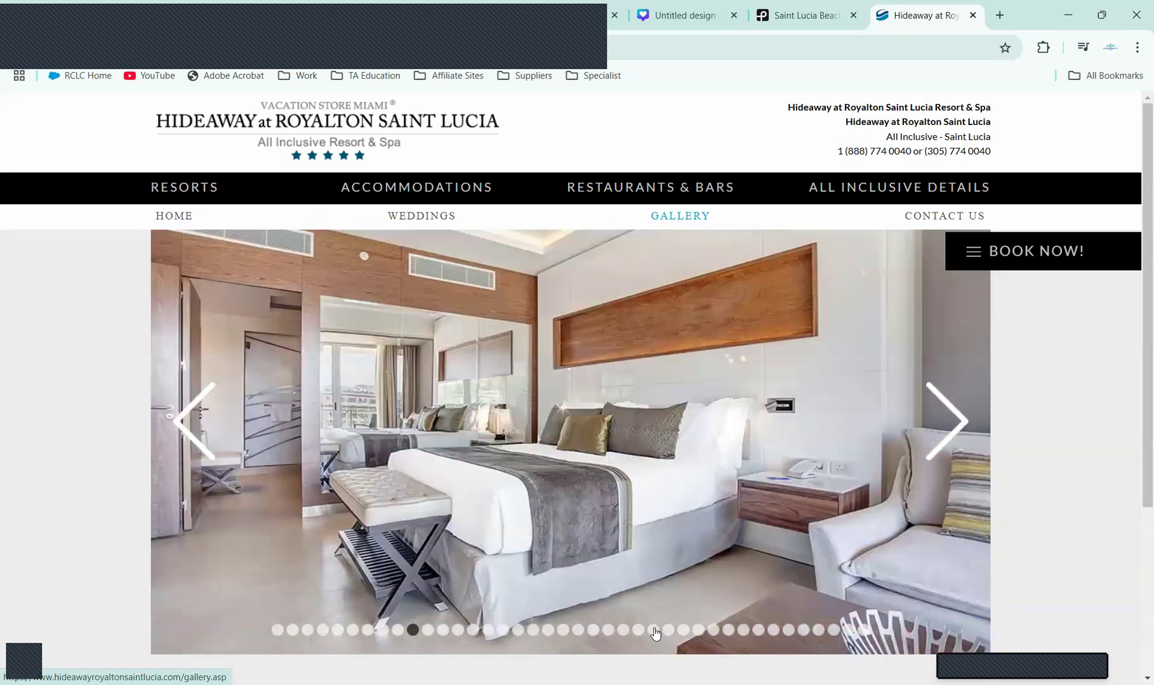
Step: Jump via slider dots past the bar and spa photos to the final beach cabana photo
left_click(653, 630)
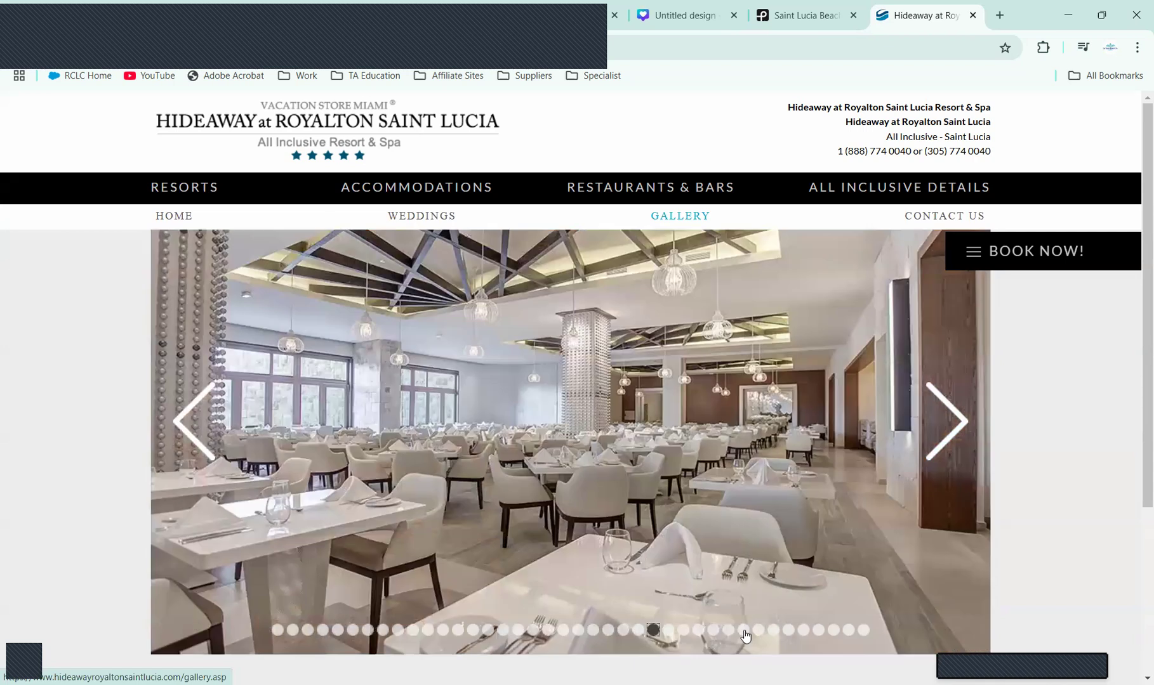
left_click(744, 631)
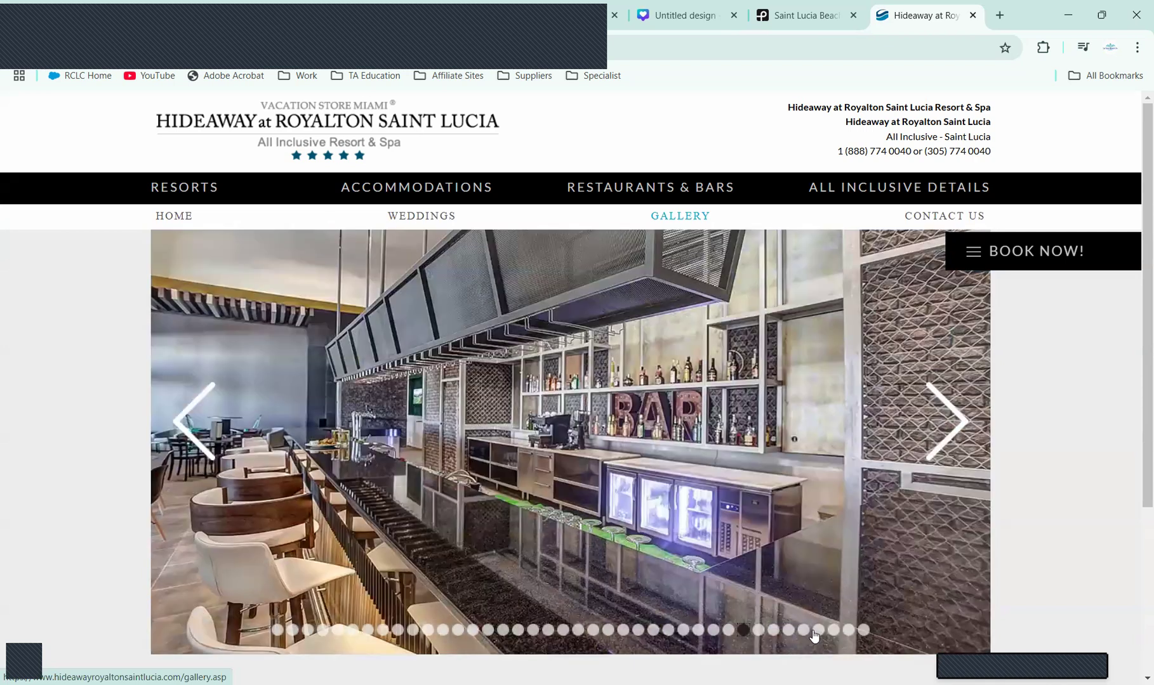
left_click(817, 631)
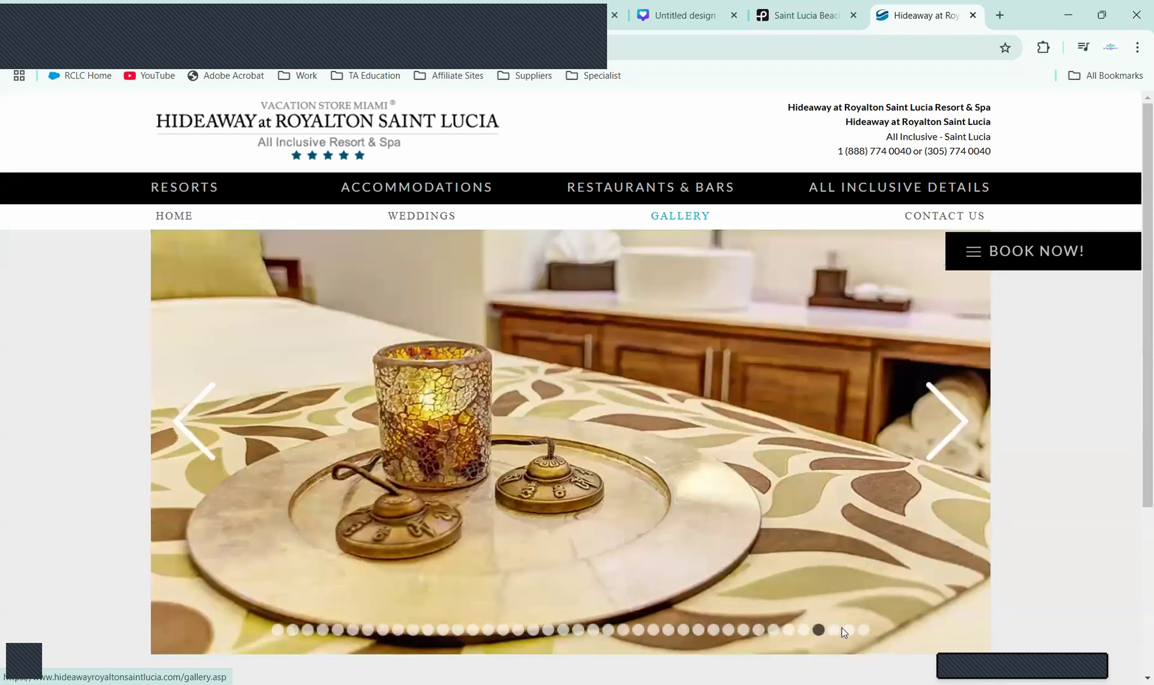
left_click(864, 631)
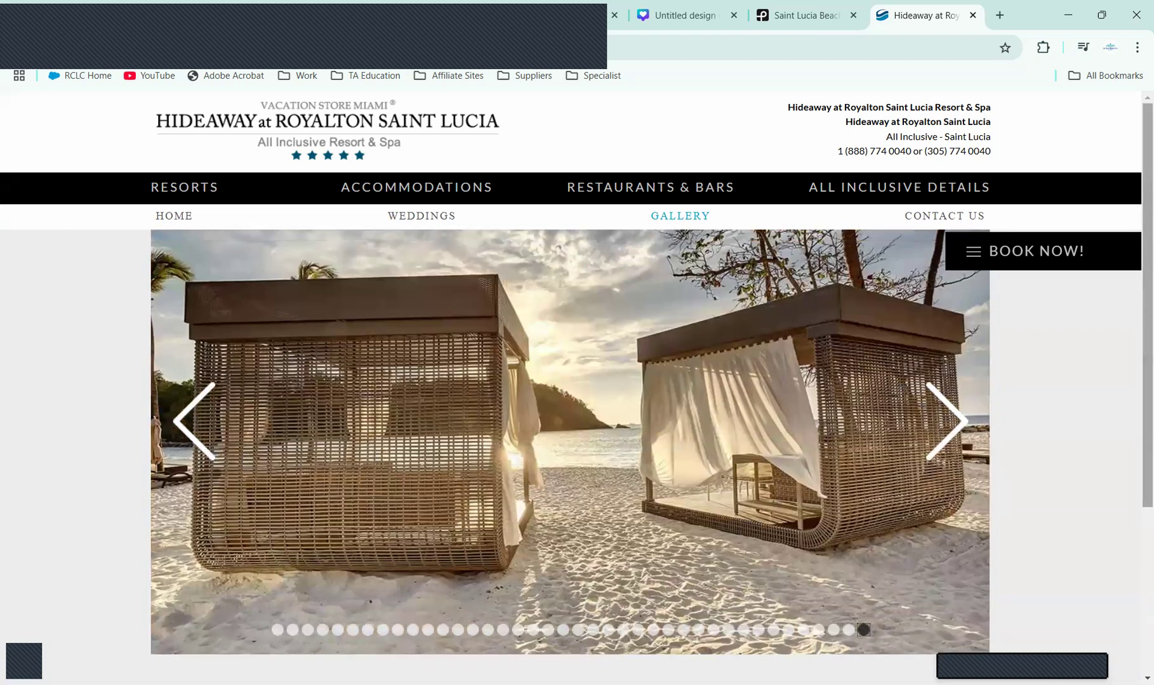
left_click(849, 632)
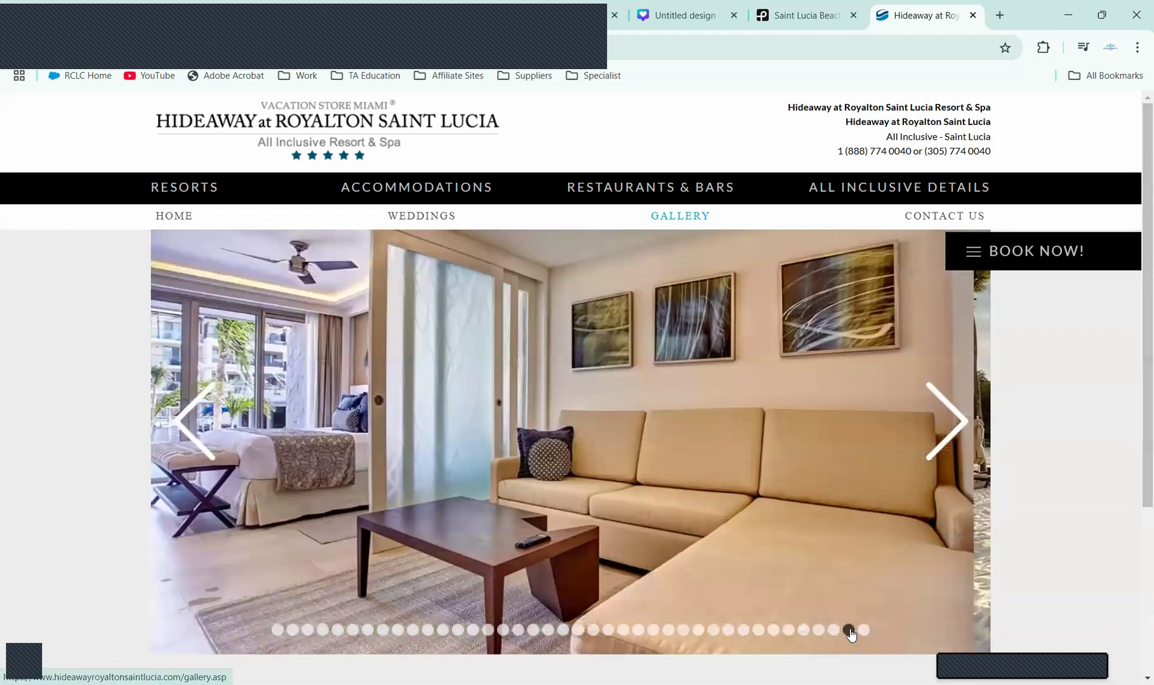
left_click(863, 632)
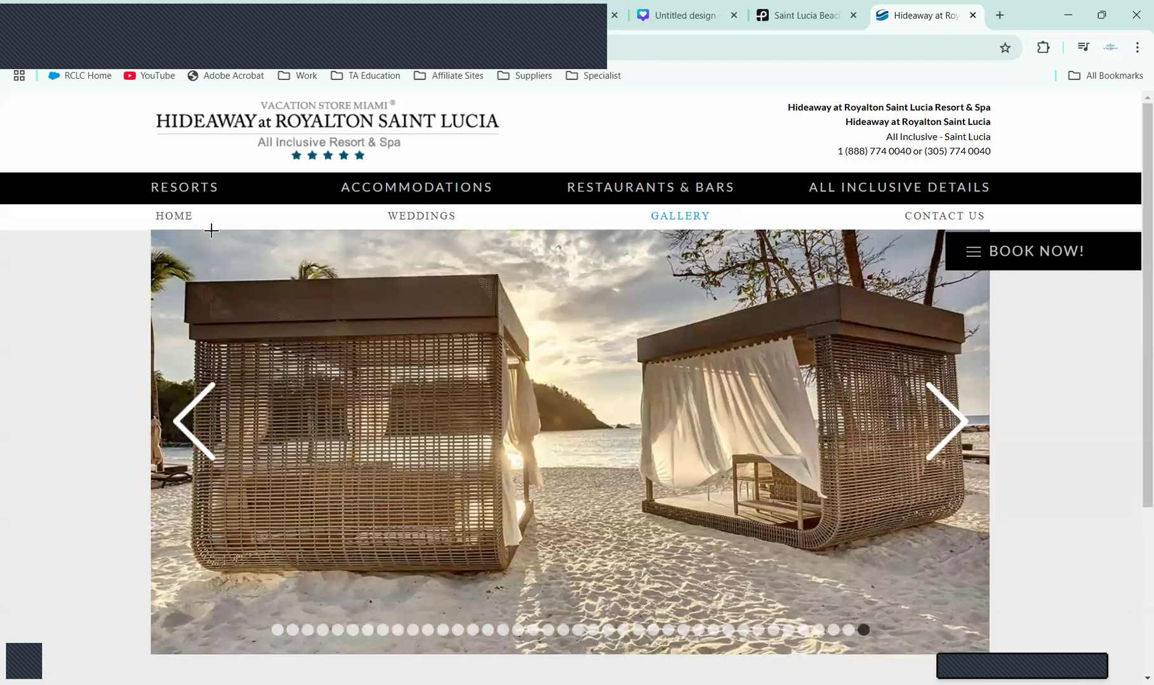
left_click(645, 24)
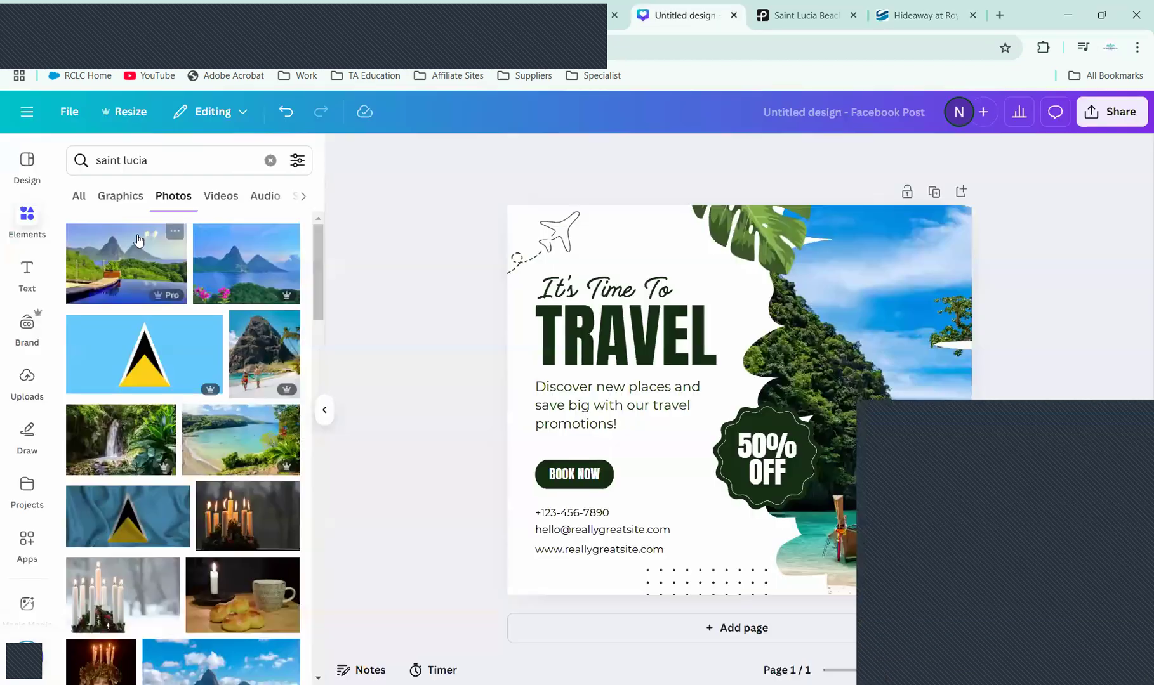
Step: Upload the beach cabana screenshot from the Gallery folder and add it to the design
left_click(30, 392)
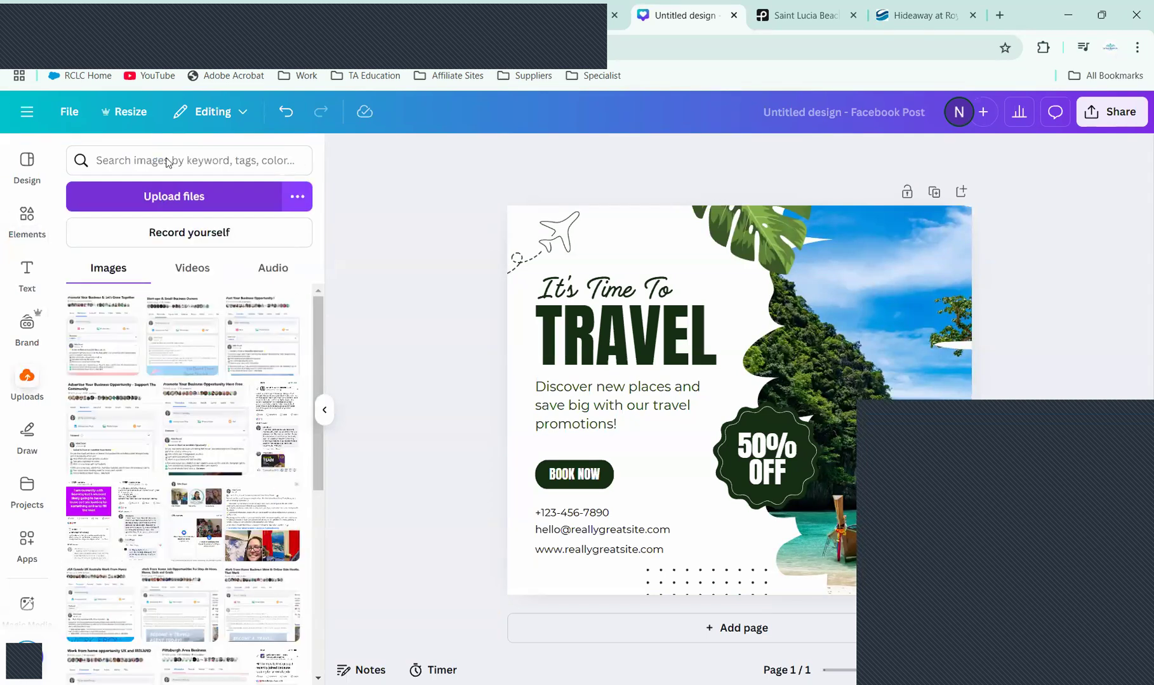
scroll(85, 103, "up", 2)
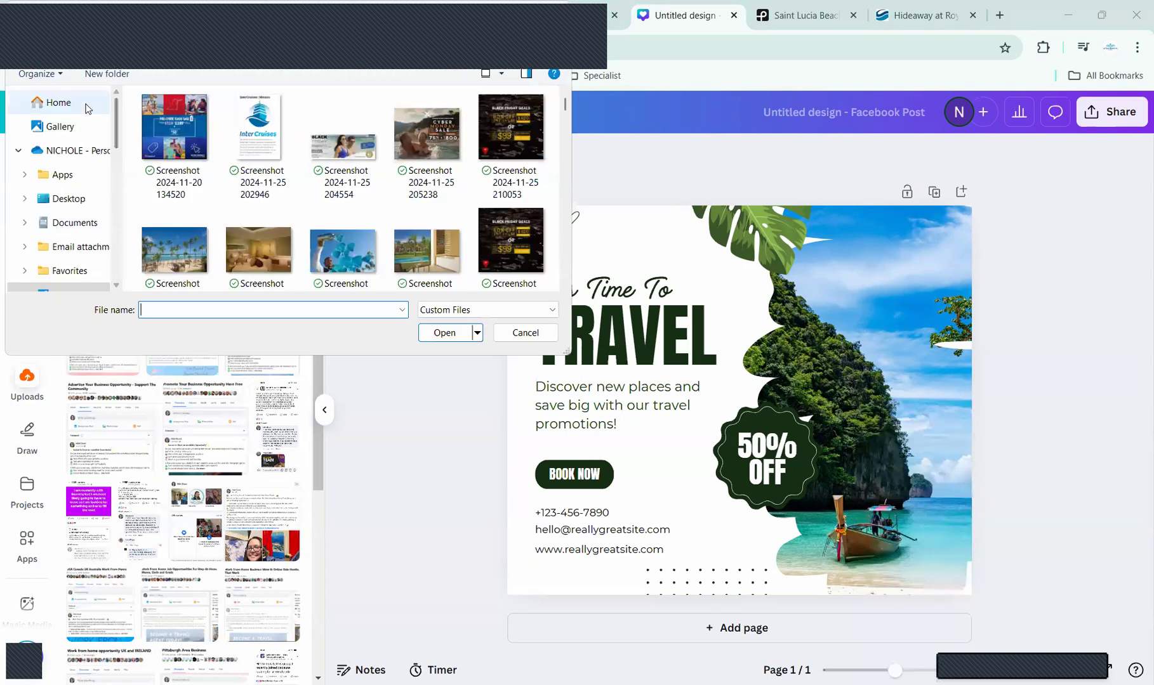
left_click(71, 128)
left_click(173, 146)
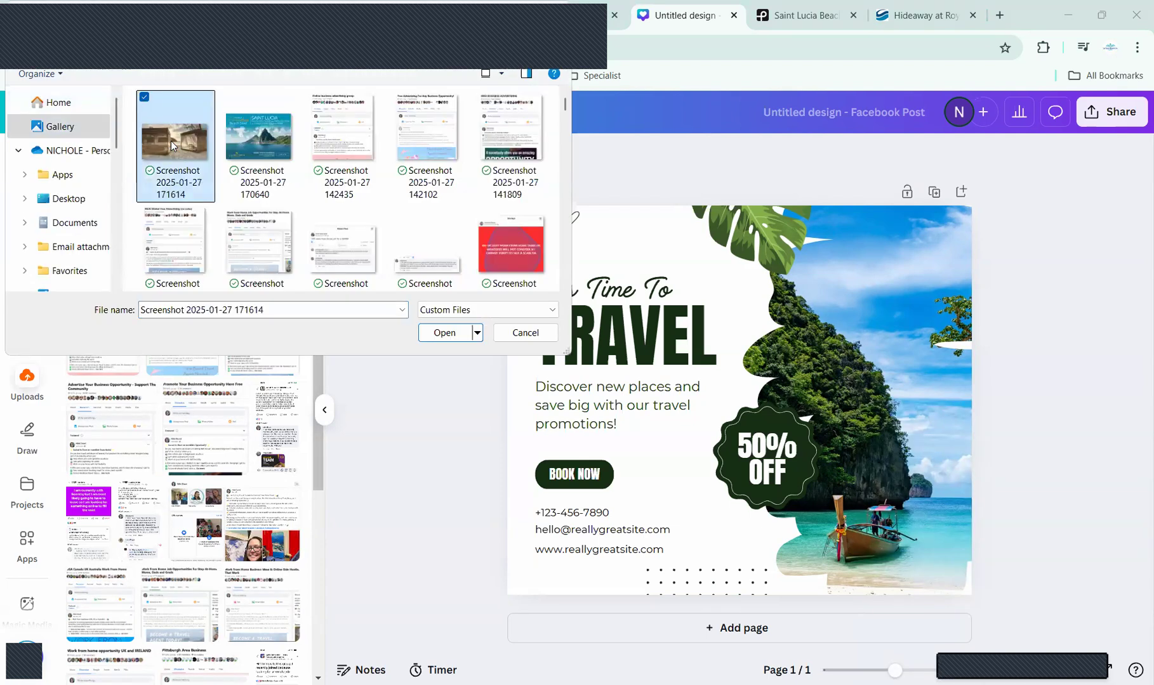
left_click(437, 341)
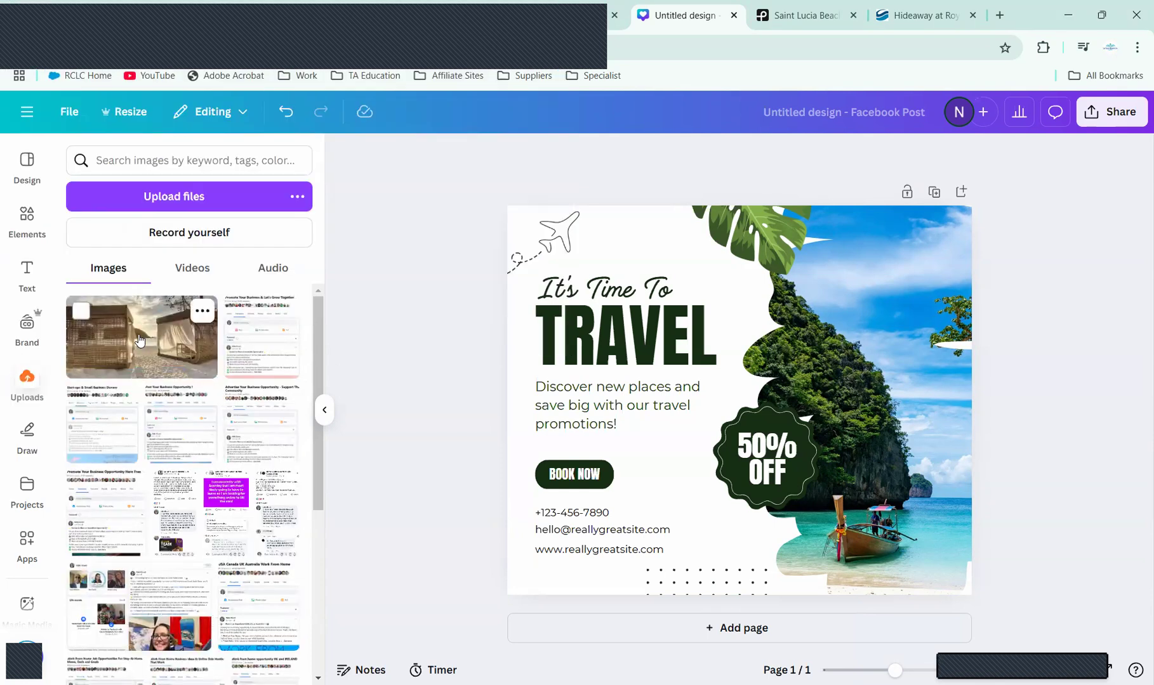
left_click(140, 342)
Step: Drop the cabana photo into the right-side frame and try flipping it horizontally and vertically
left_click_drag(743, 406, 843, 380)
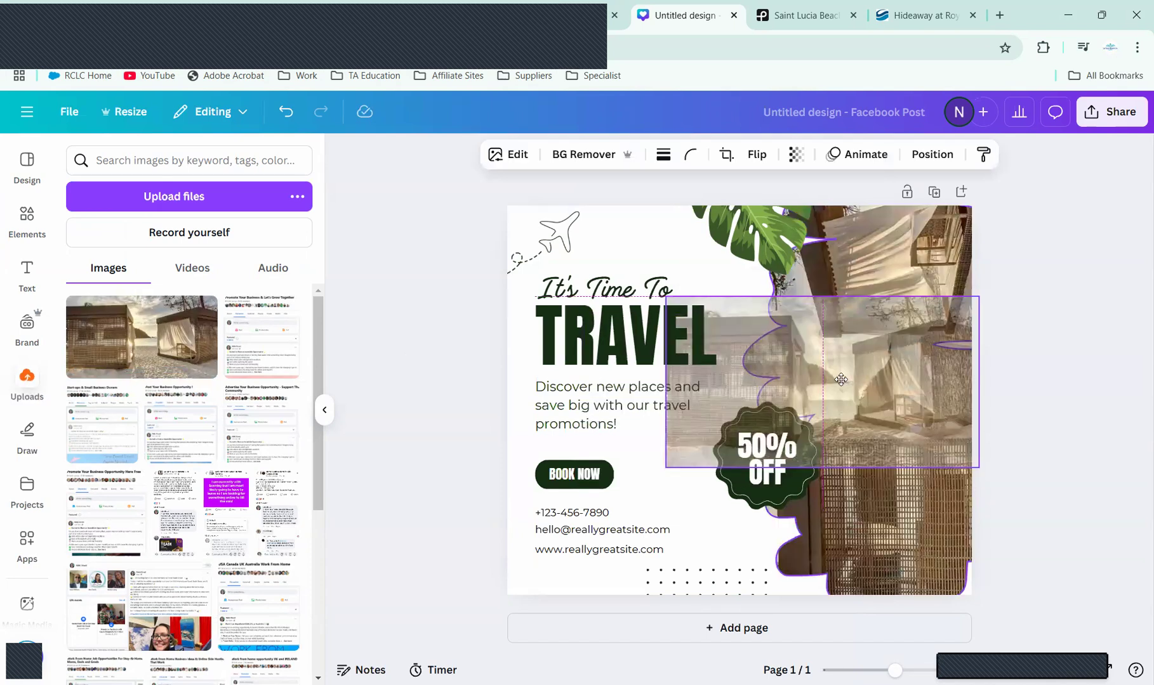
left_click_drag(993, 366, 1028, 366)
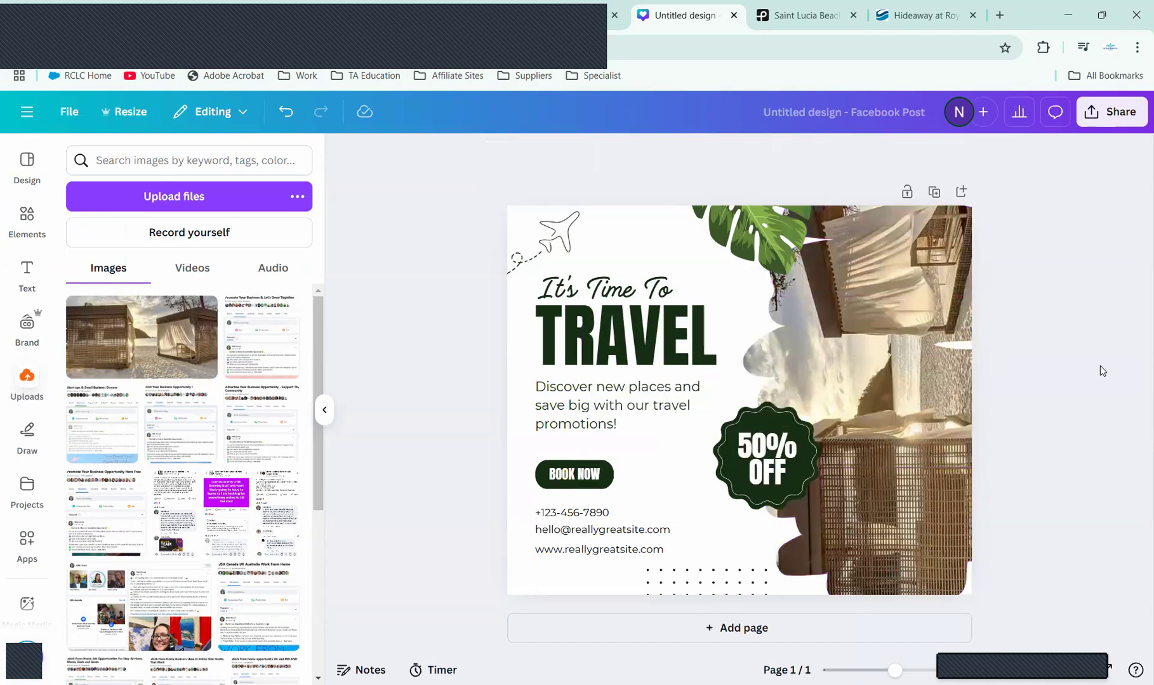
left_click(881, 367)
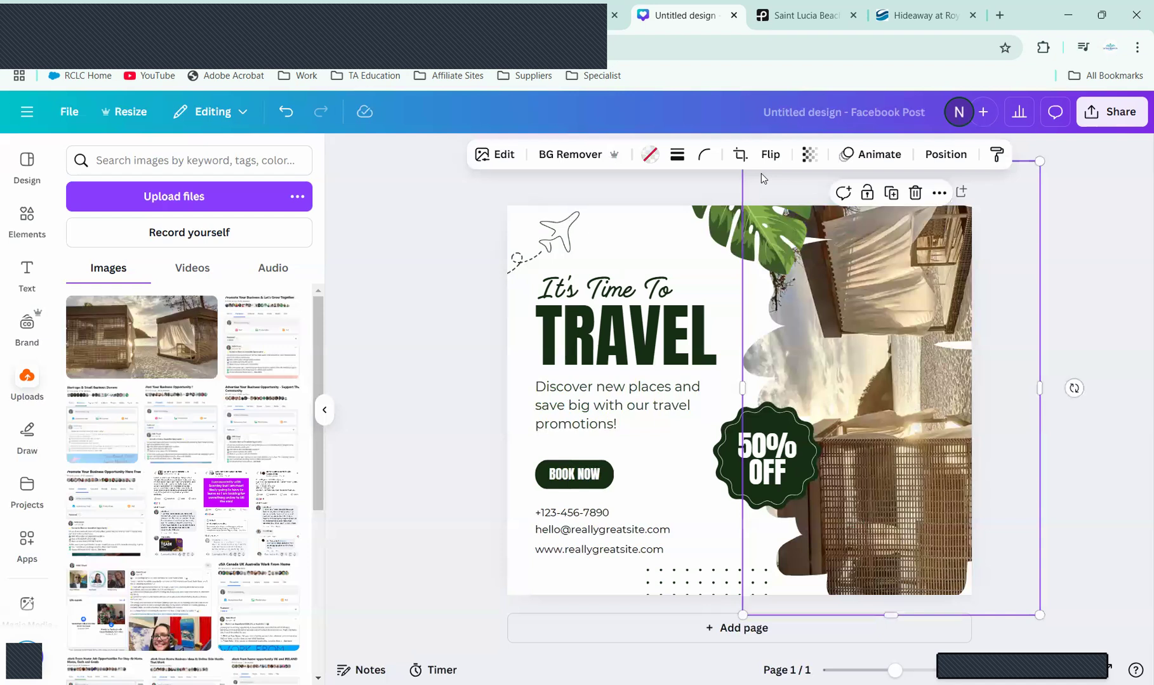
left_click(772, 159)
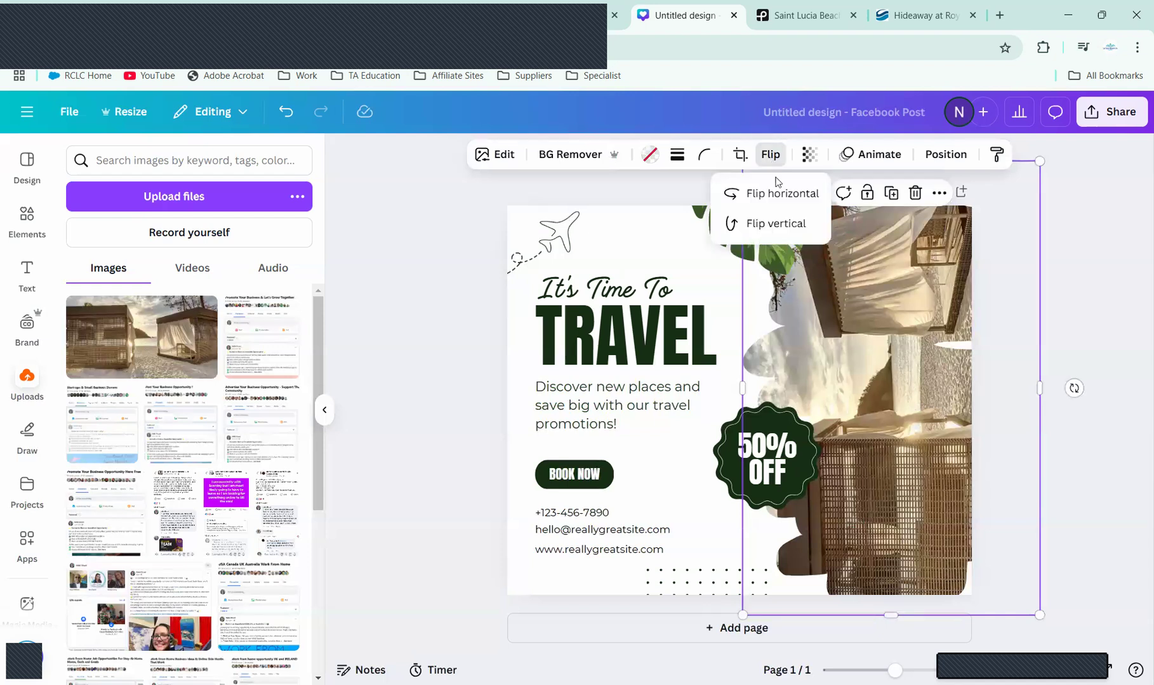
left_click(778, 194)
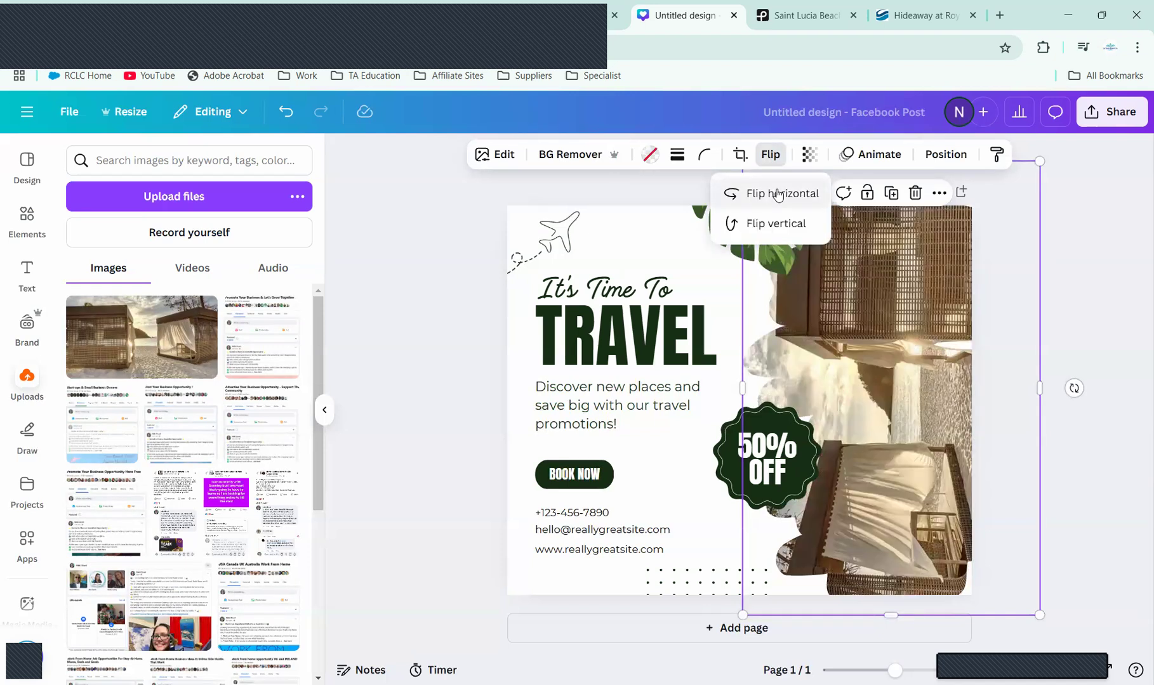
left_click(764, 237)
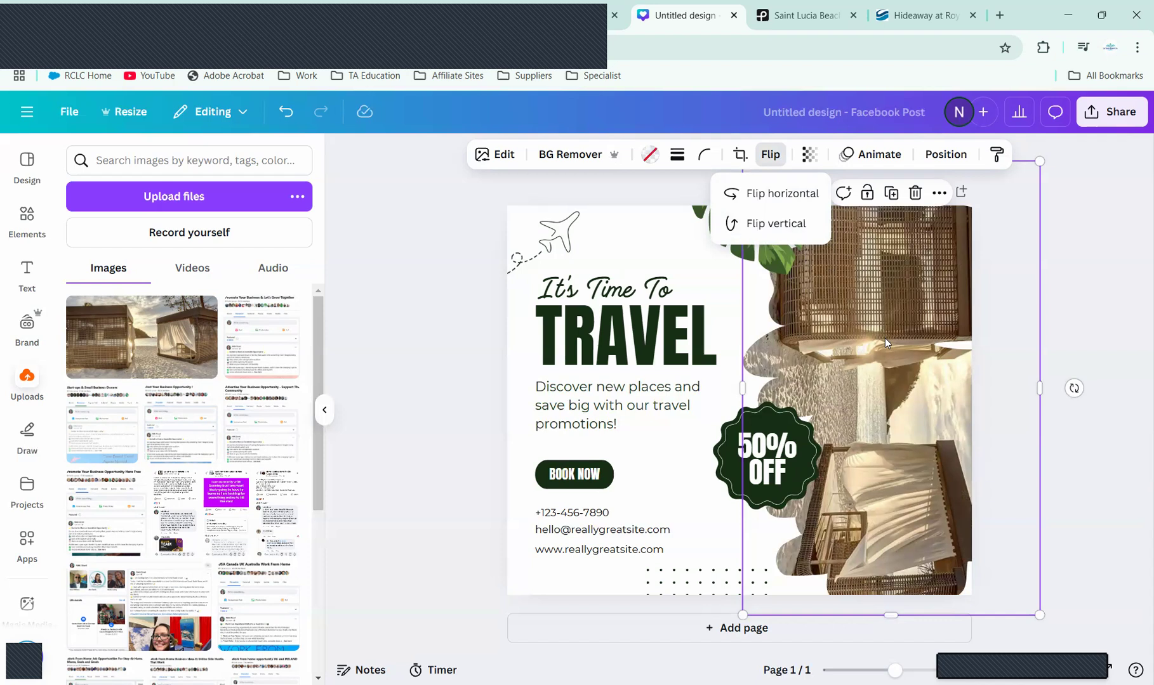
left_click(899, 288)
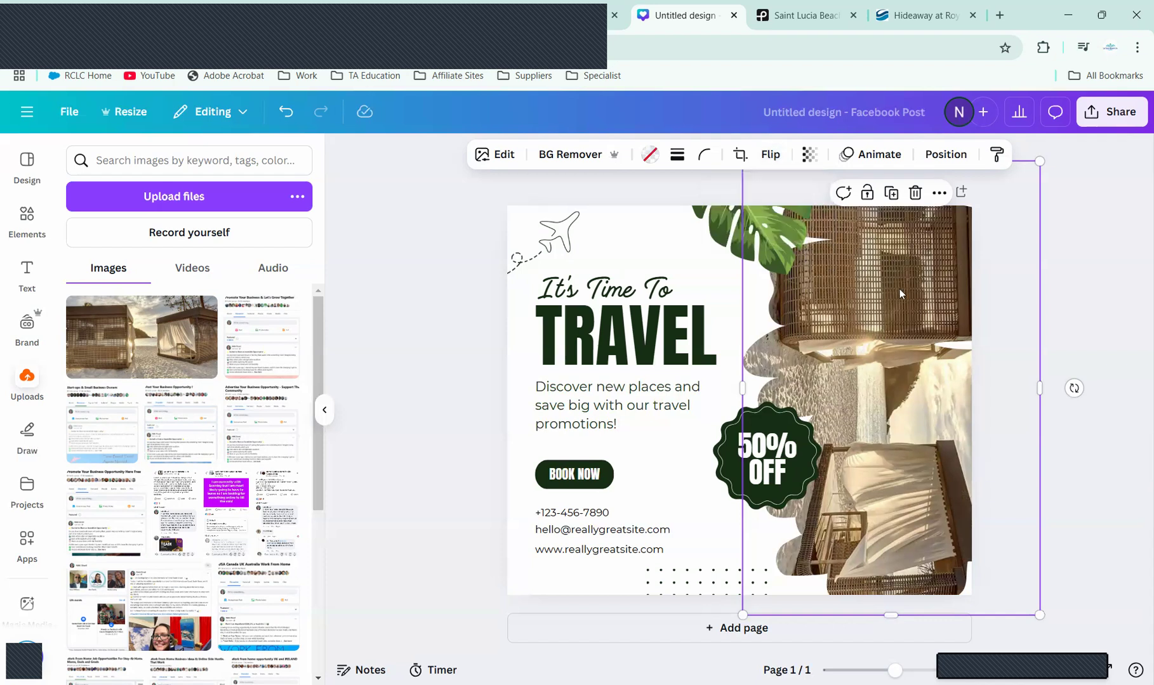
Step: Detach the photo, flip it right side up, and put it back into the right frame
right_click(899, 288)
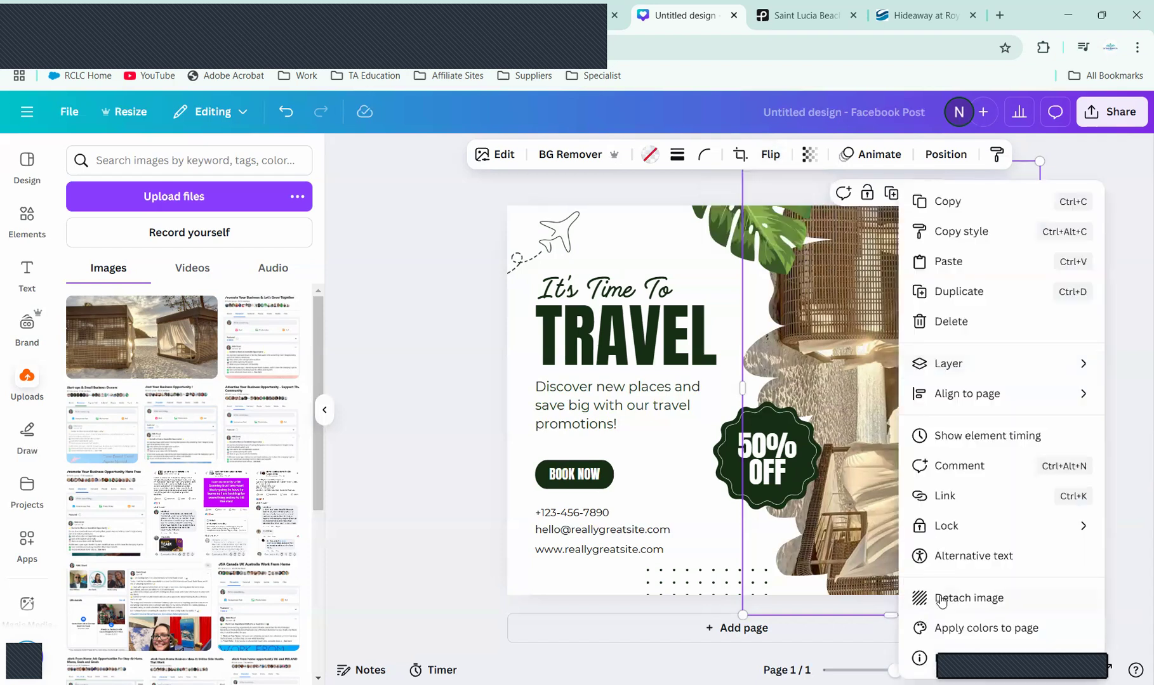
left_click(944, 599)
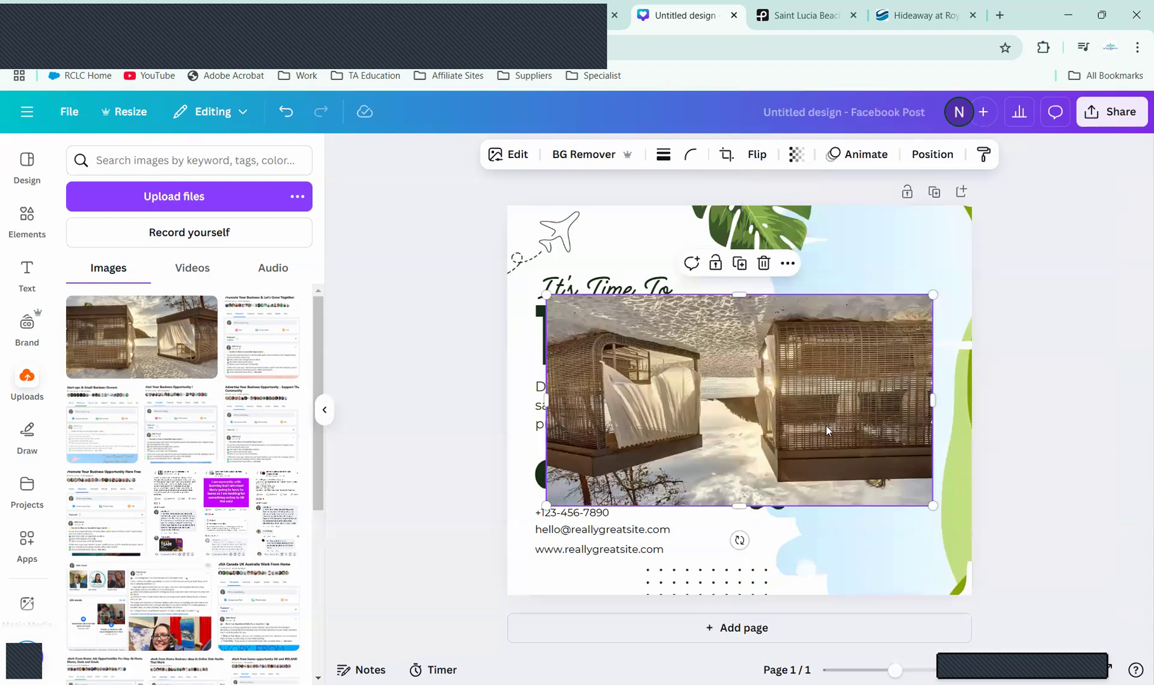
left_click(761, 160)
left_click(748, 235)
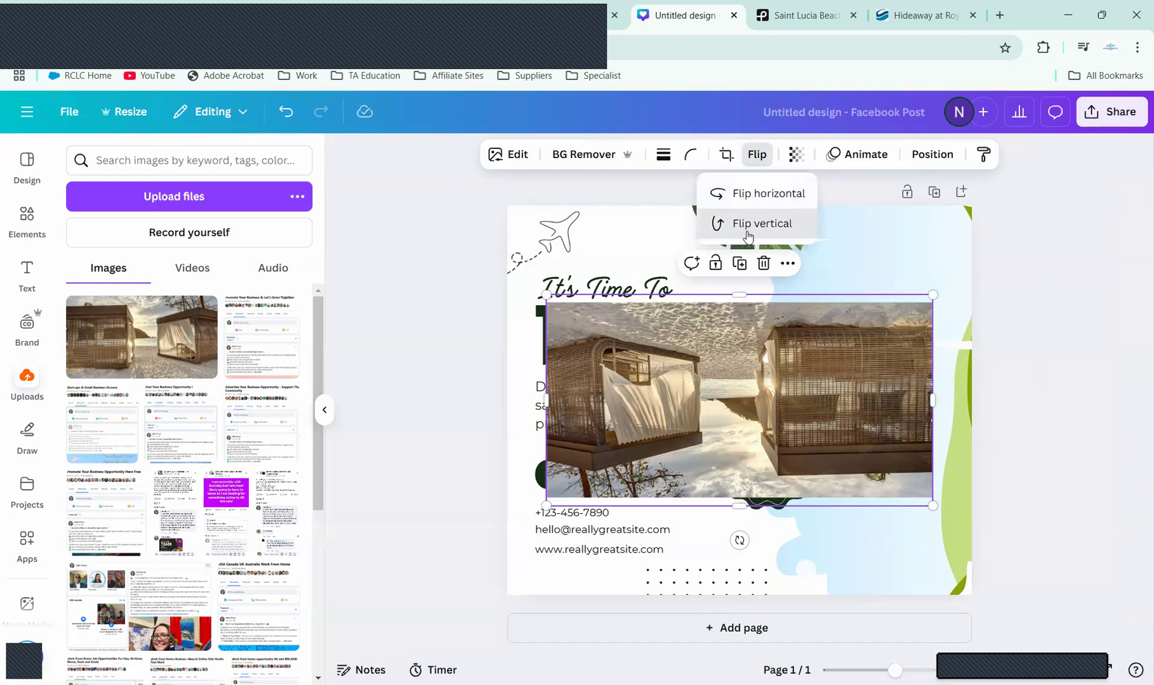
left_click(748, 235)
left_click_drag(842, 414, 864, 408)
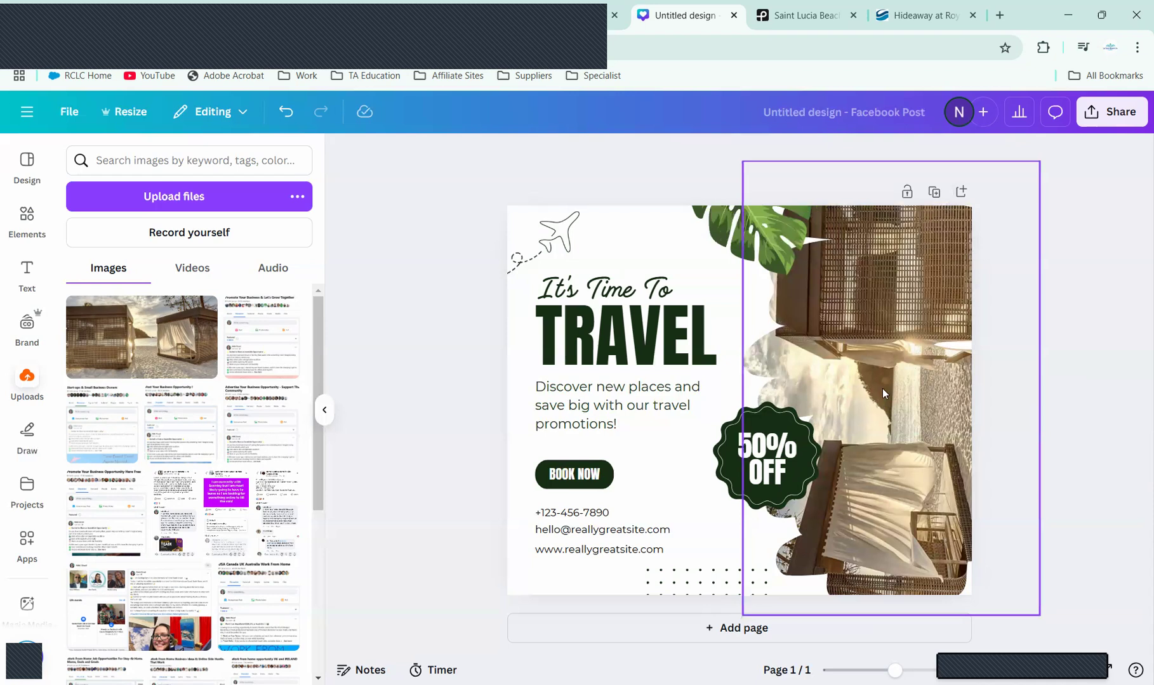
Step: Tilt the photo frame about 10 degrees and shift the photo left within its crop
left_click(934, 273)
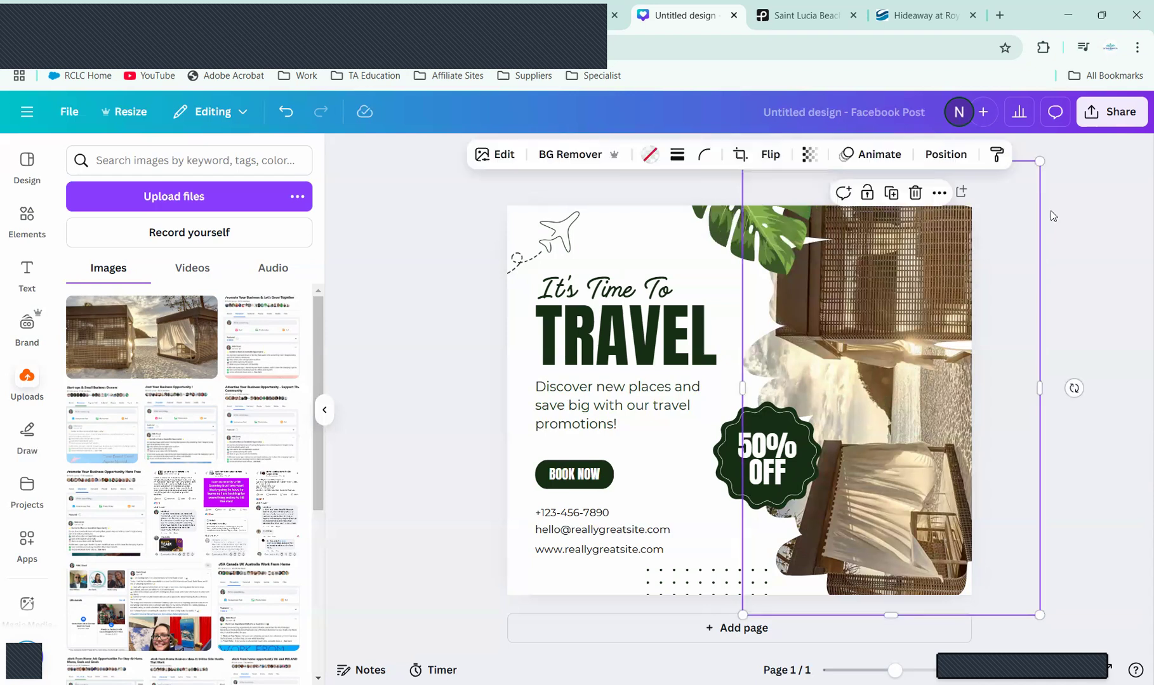
left_click_drag(1074, 388, 836, 595)
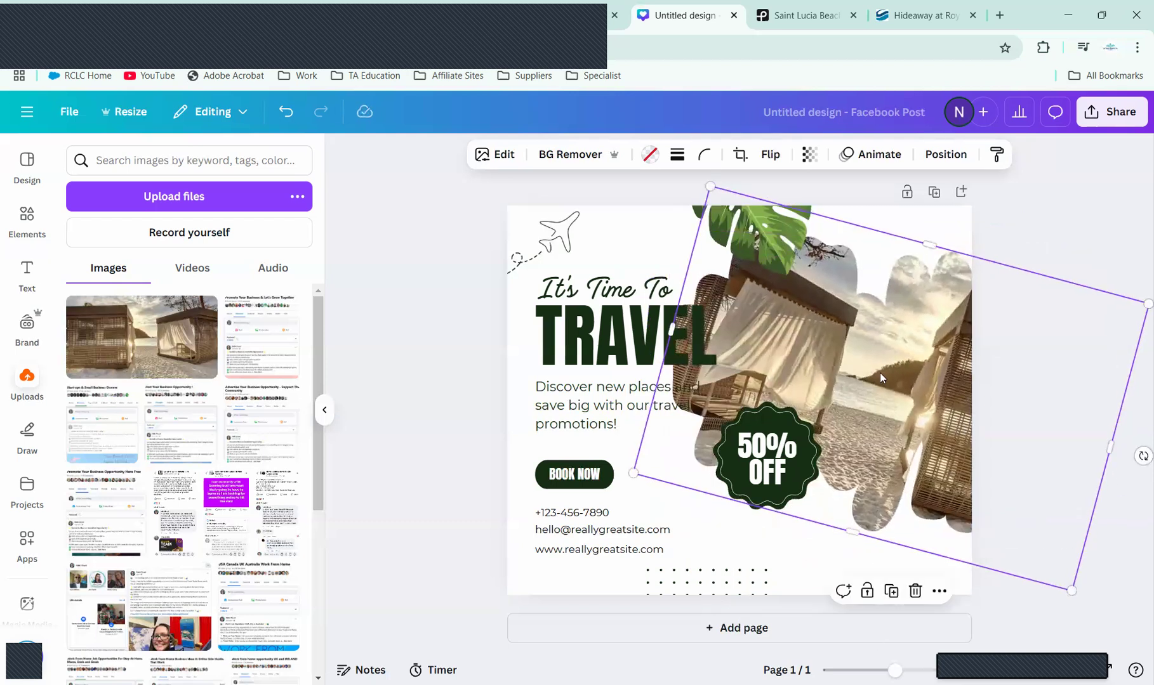
double_click(879, 373)
left_click_drag(815, 362, 779, 355)
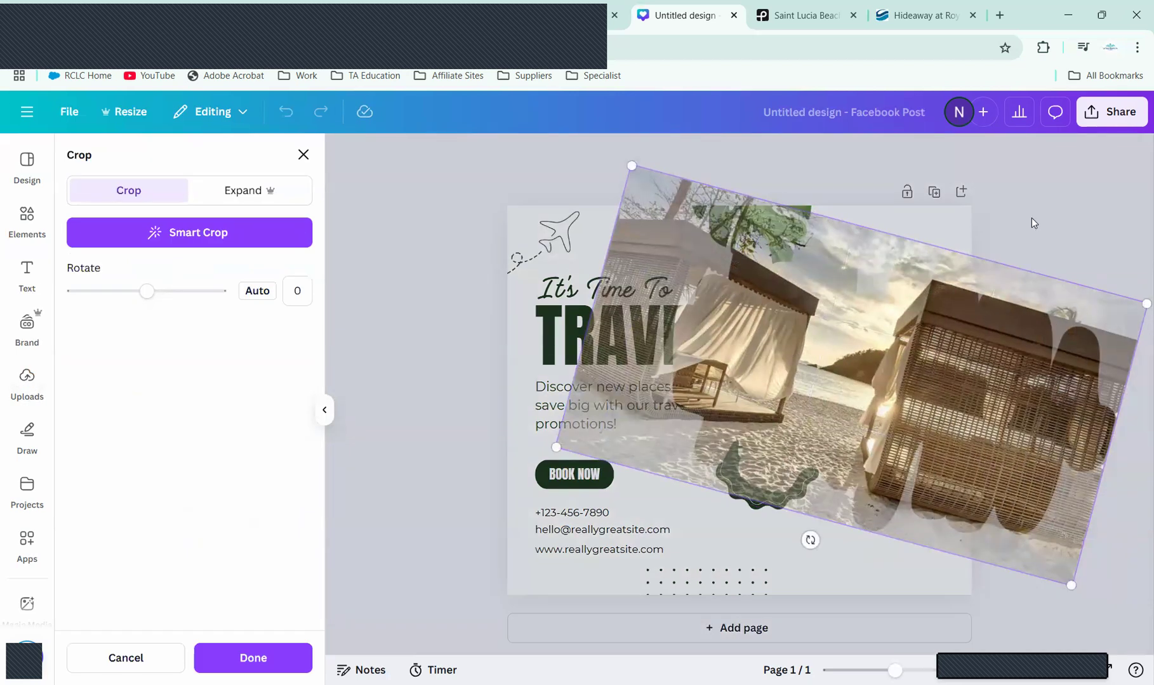
left_click(1032, 219)
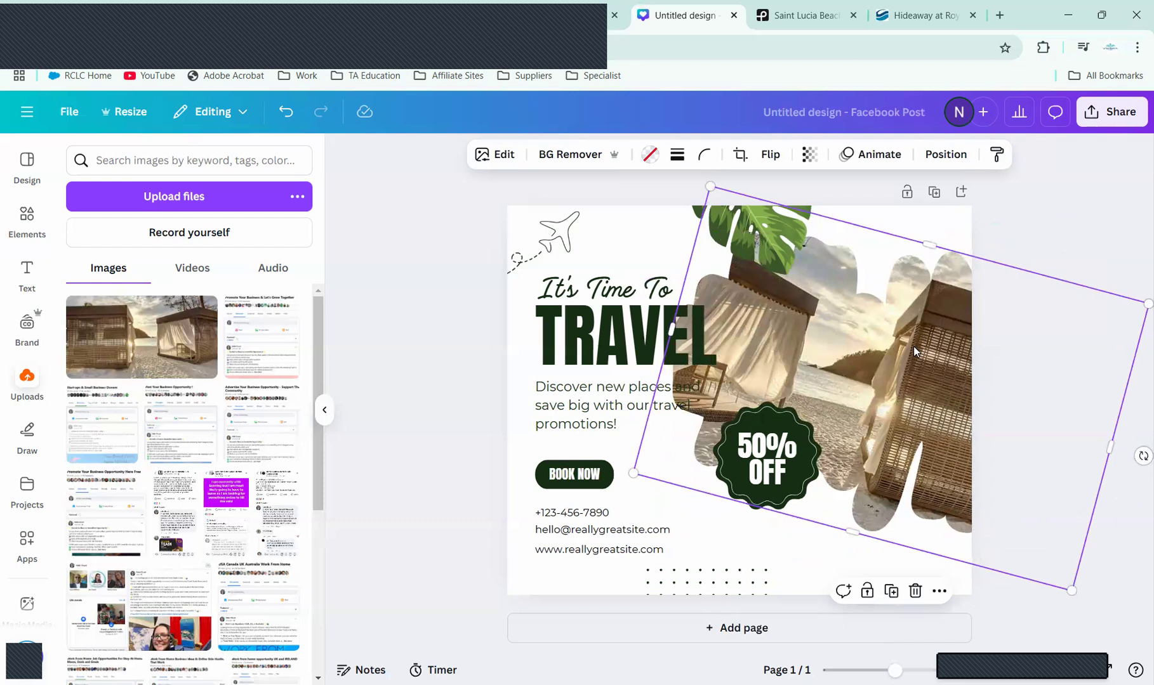
Step: Move the photo up and enlarge it downward and upward to fill the shape
left_click_drag(912, 345, 906, 304)
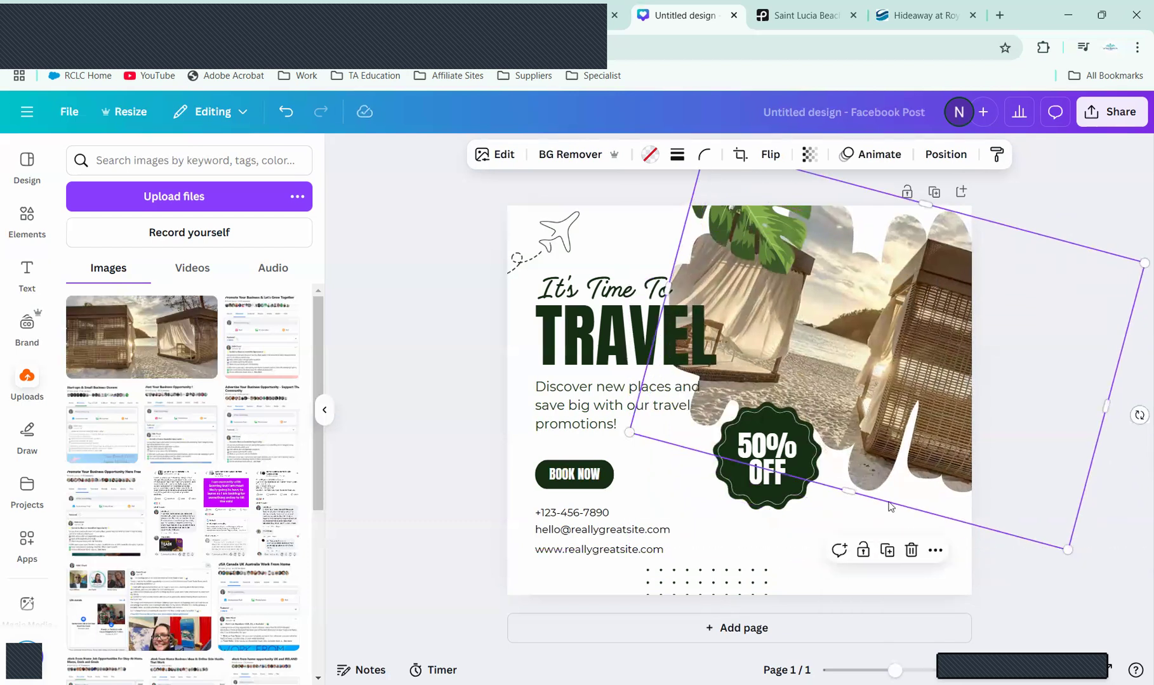
left_click_drag(832, 575, 821, 620)
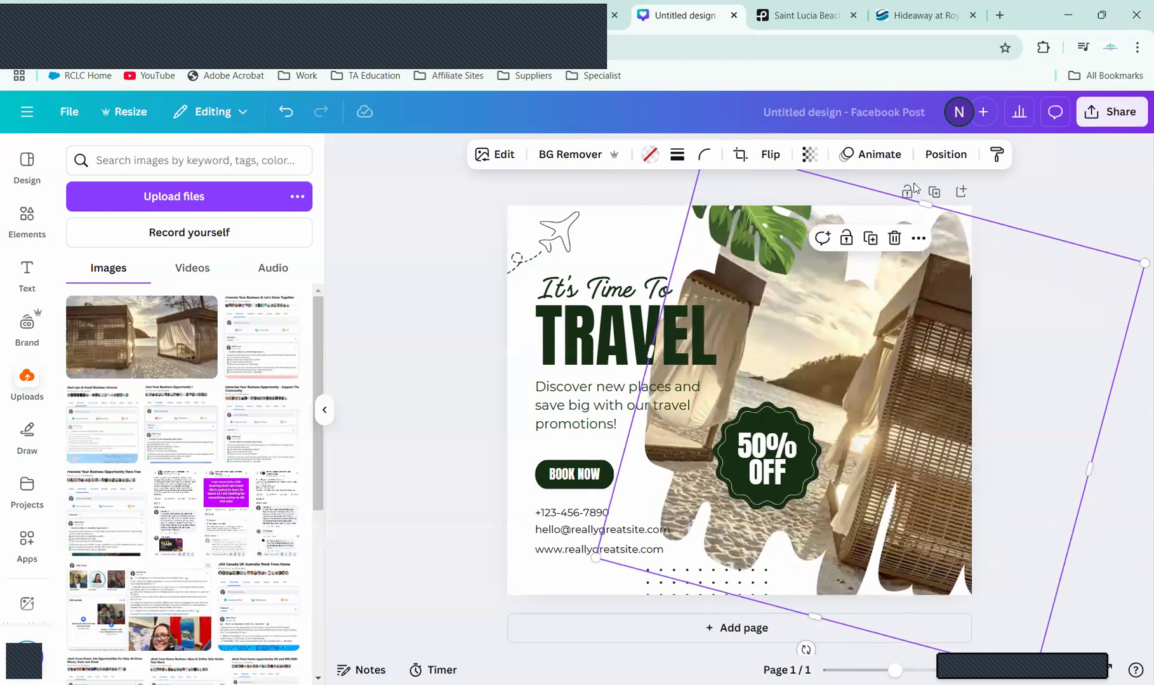
left_click_drag(925, 204, 963, 168)
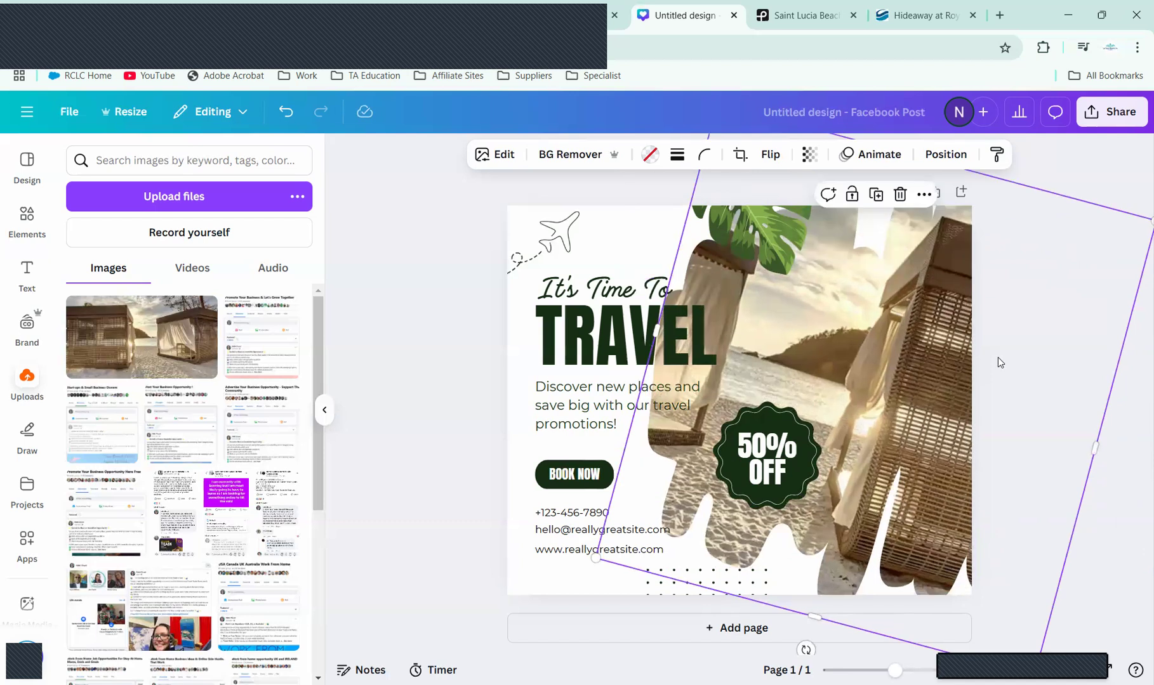
left_click(1136, 488)
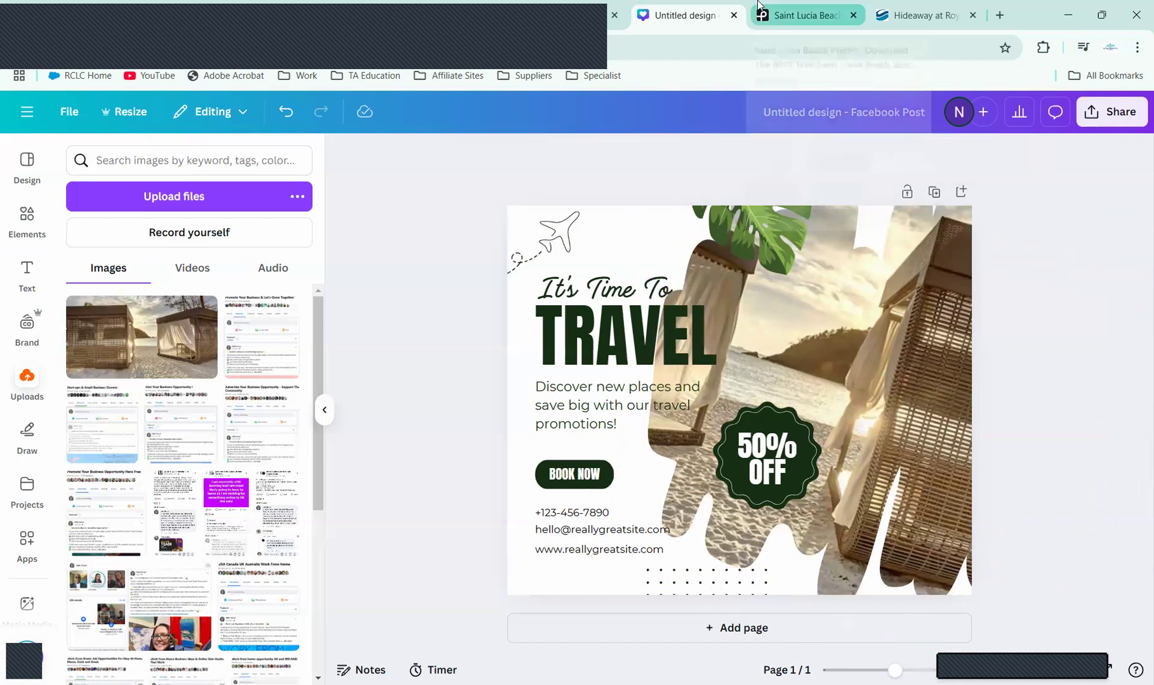
left_click(311, 21)
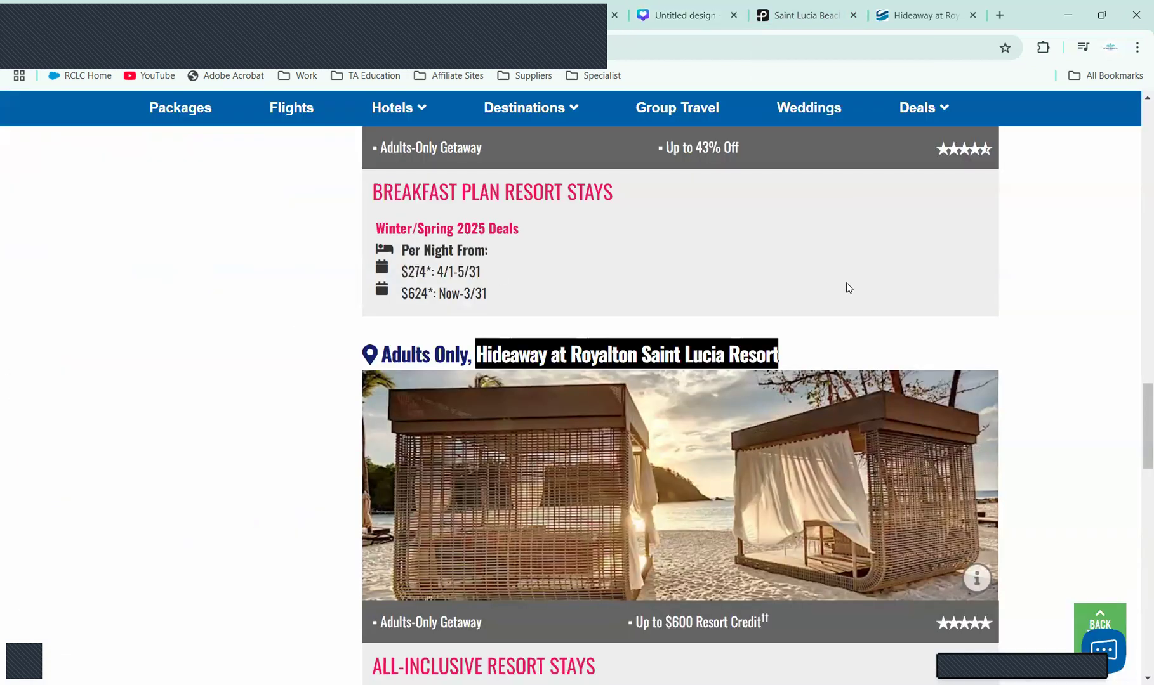
scroll(1135, 407, "down", 2)
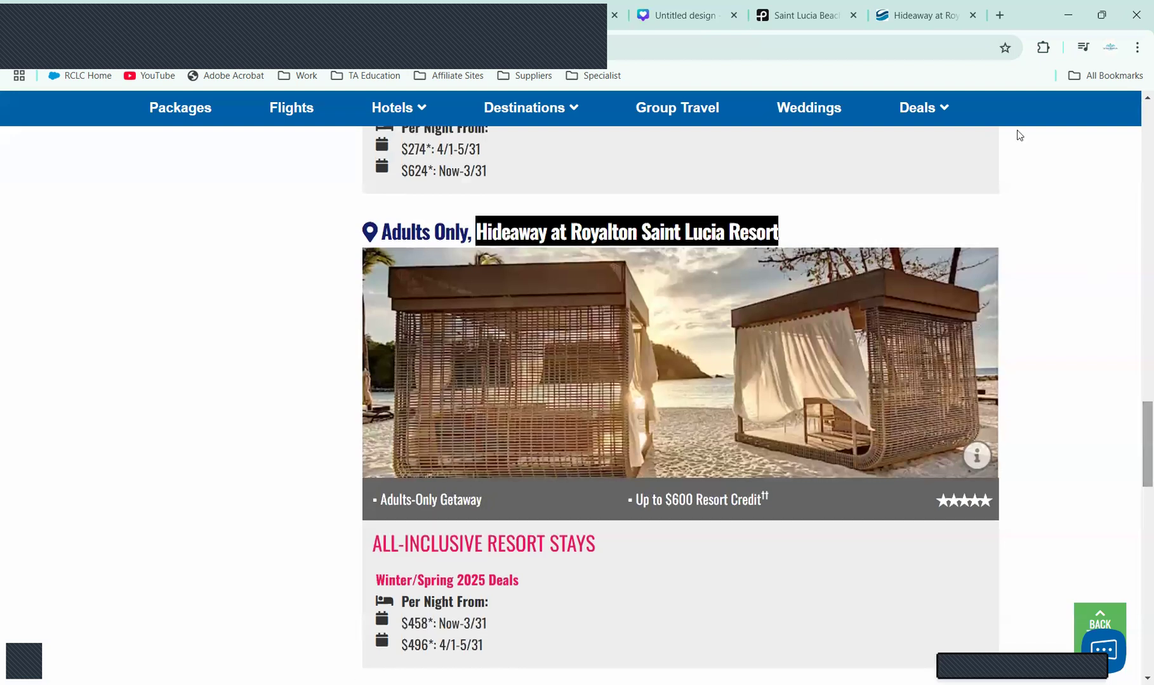
left_click(908, 15)
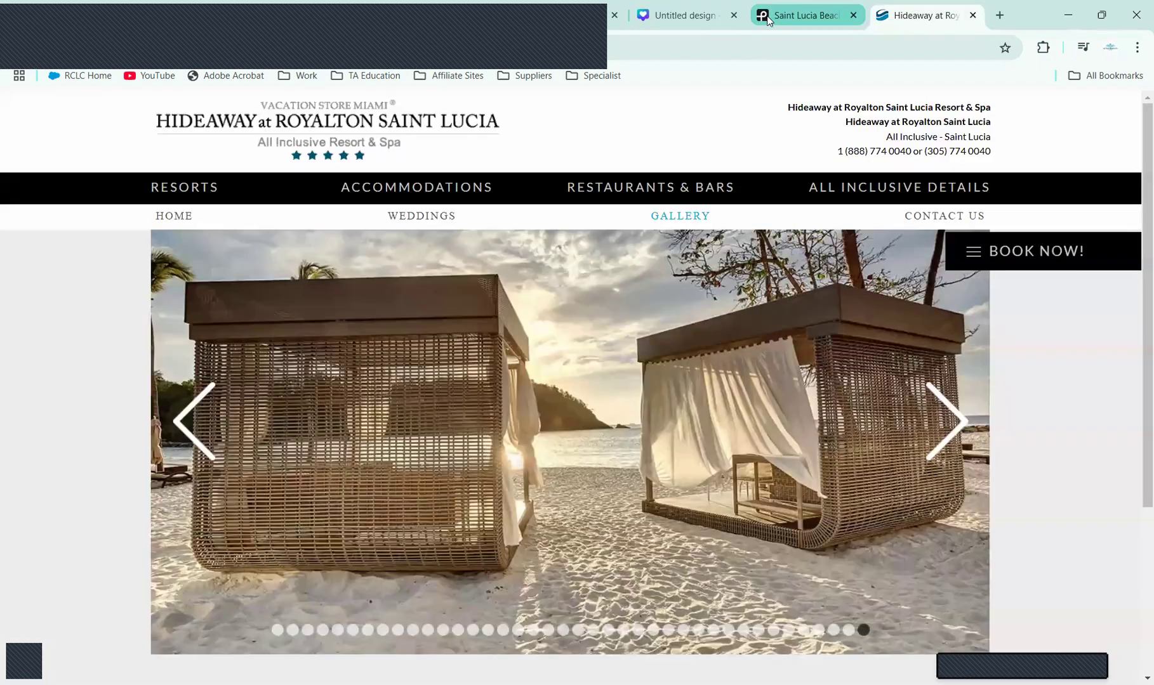
left_click(687, 15)
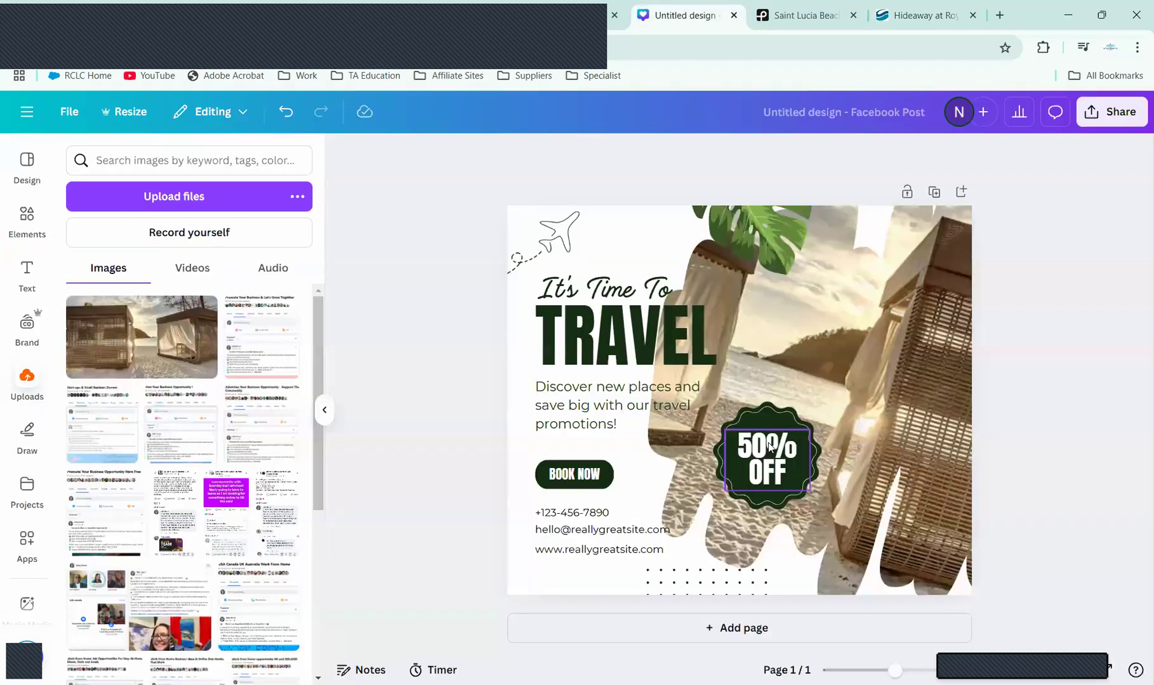
Step: Delete the badge's 50% OFF text and replace 'Discover new places' with 'Saint Lucia Adults Only Getaway'
left_click(768, 444)
key("Delete")
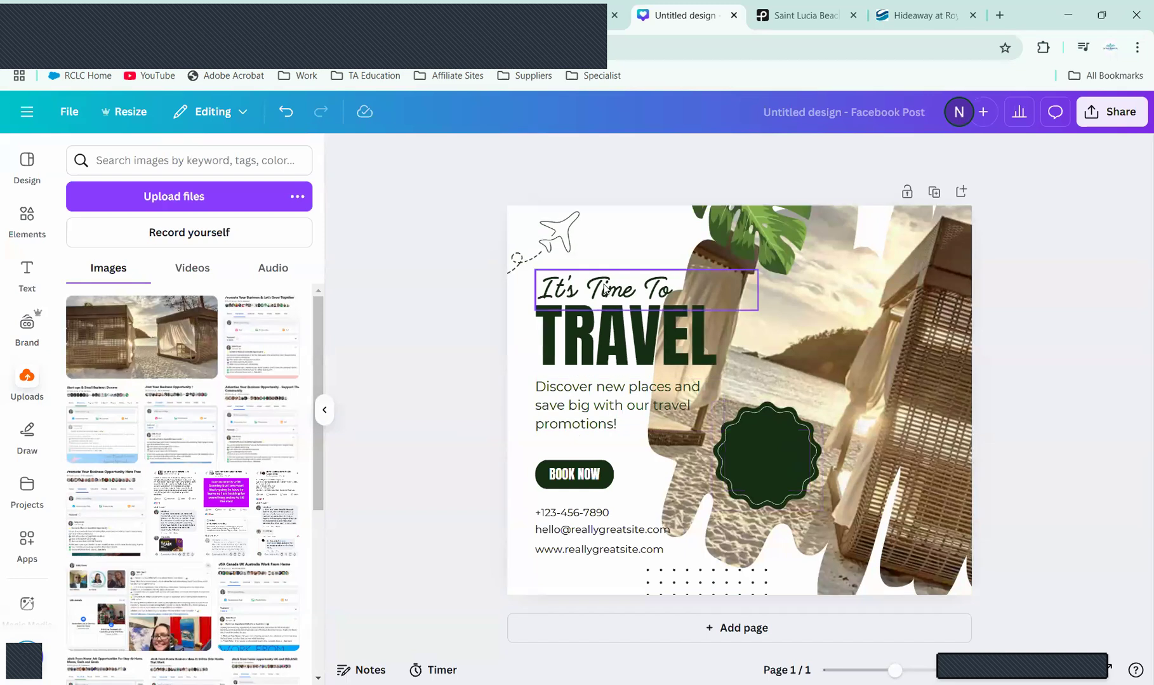
left_click(588, 396)
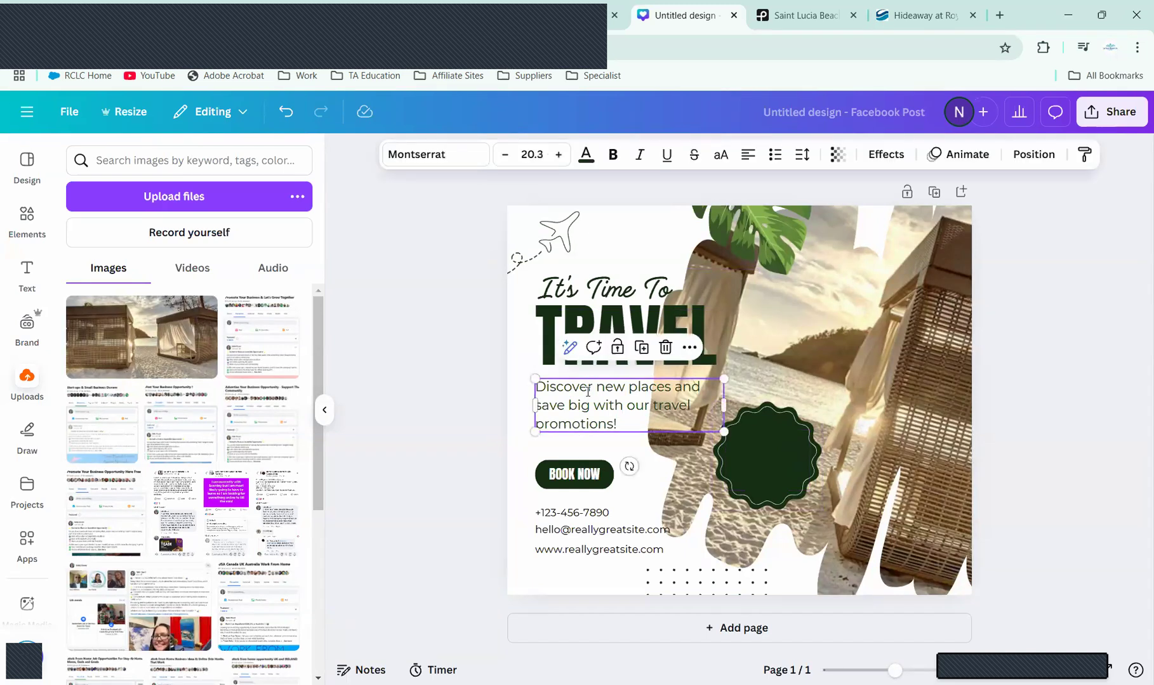
double_click(588, 392)
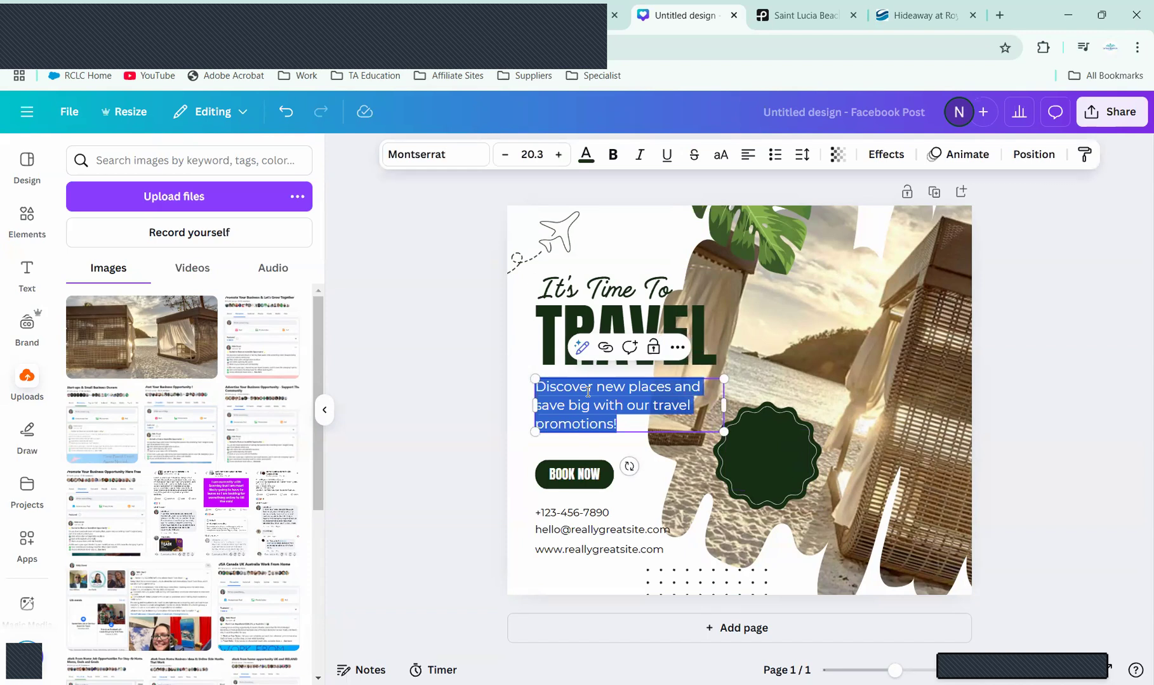
type("Sa")
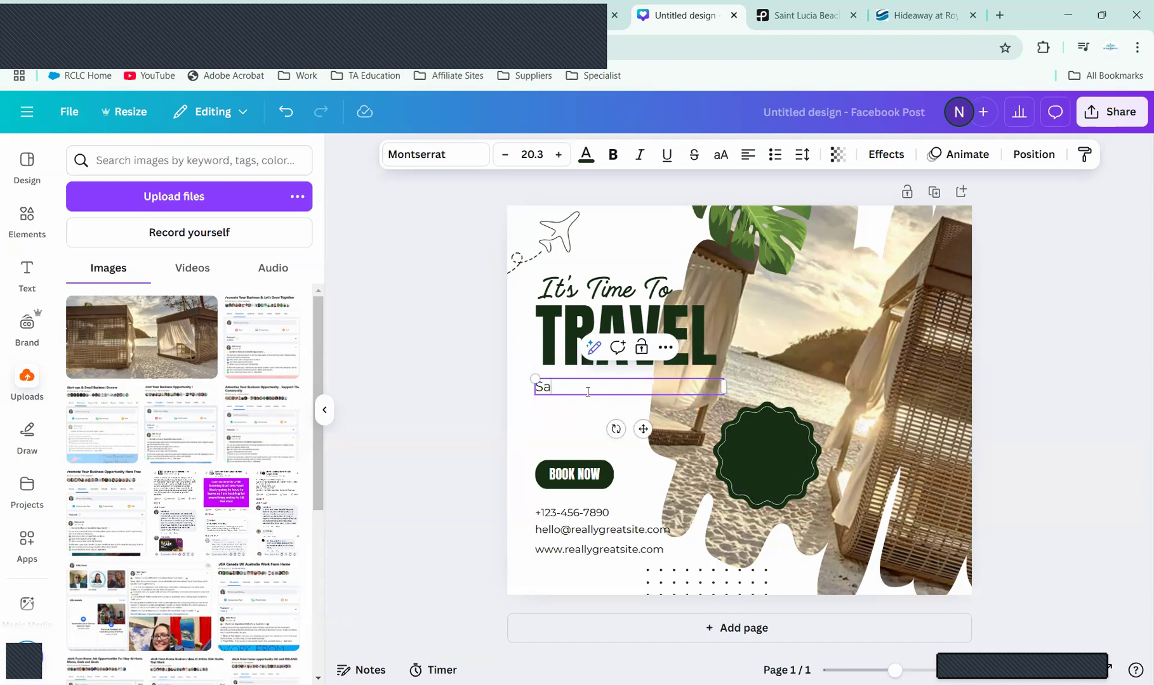
type("int Lucia Adults Only Geta")
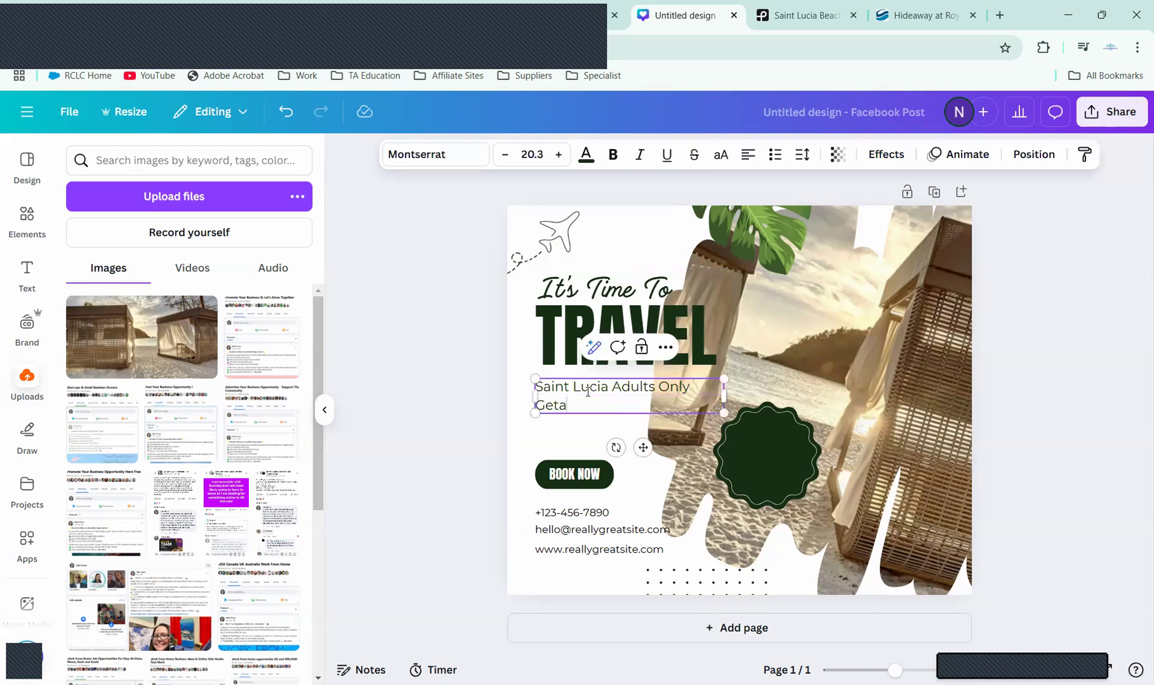
type("way")
key("Return")
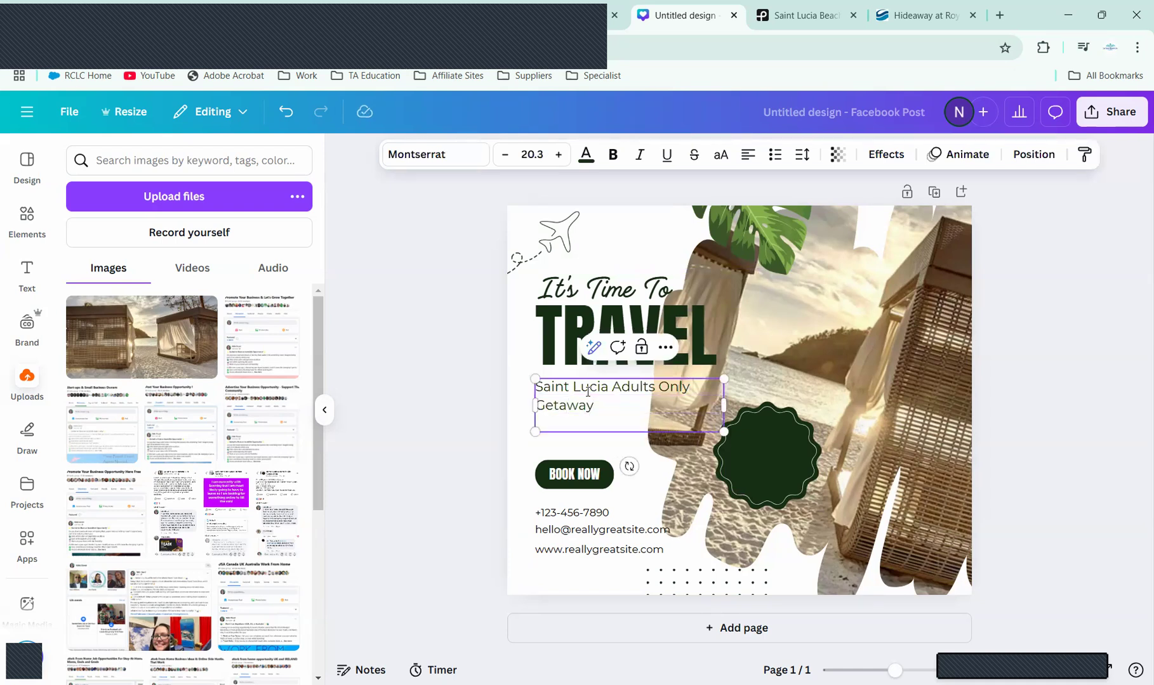
key("Return")
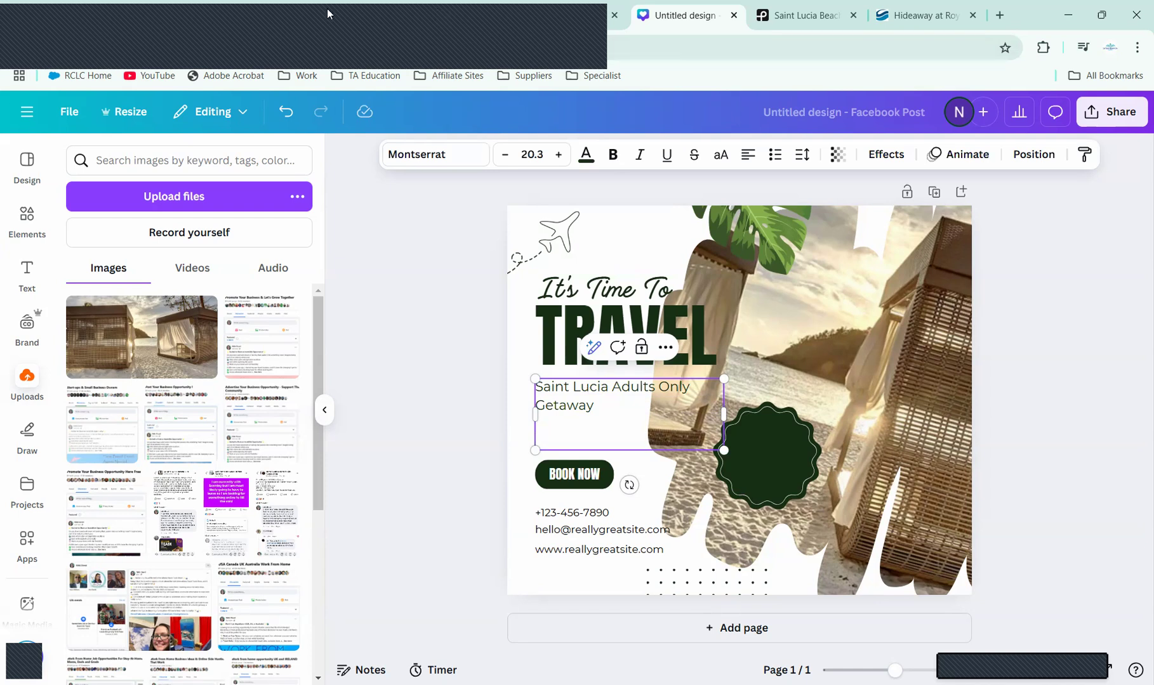
Step: Add an 'All-Inclusive Hotel' line, shift the text block left, and select its text
left_click(914, 15)
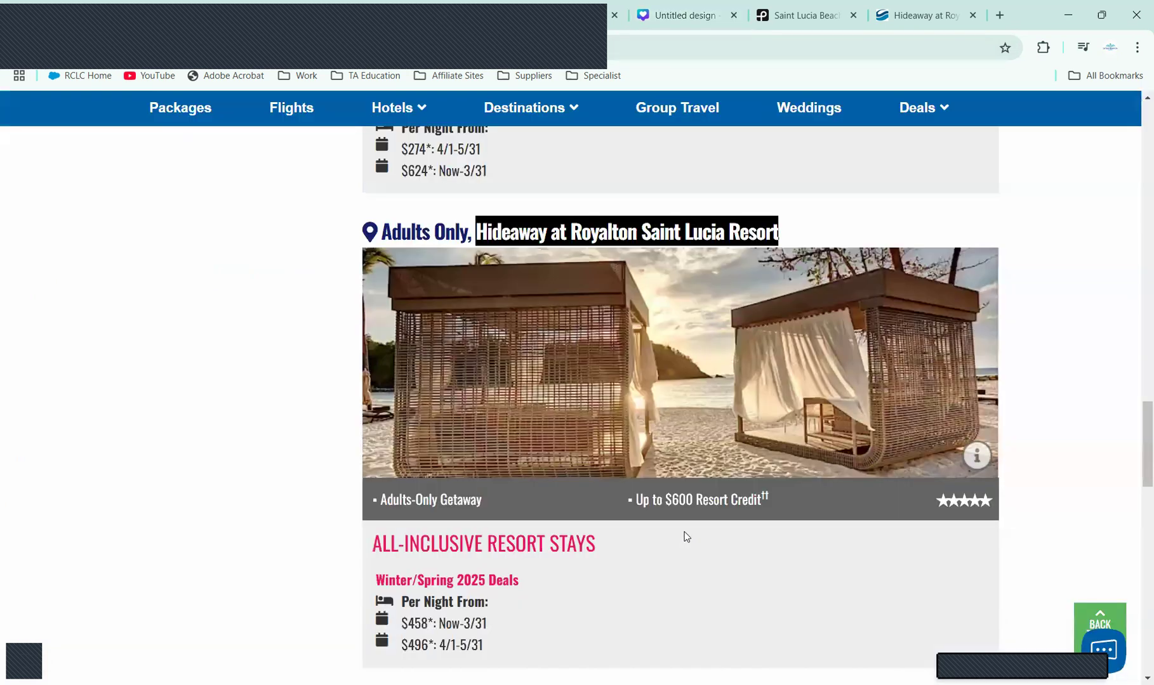
left_click(691, 8)
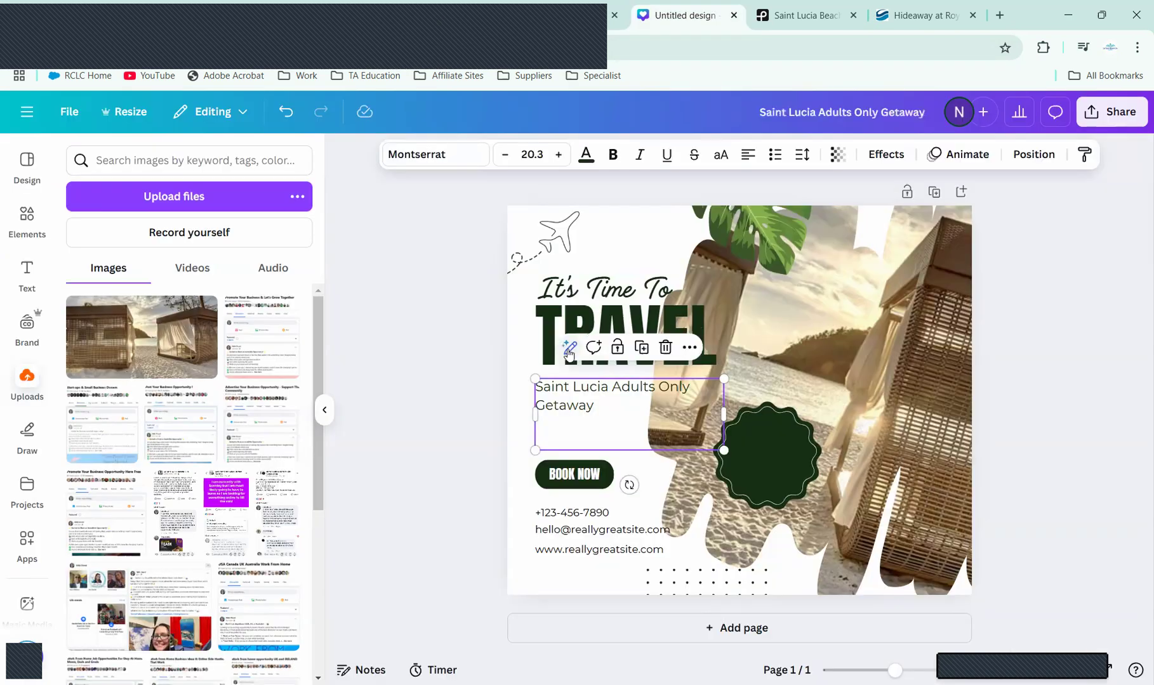
left_click(544, 438)
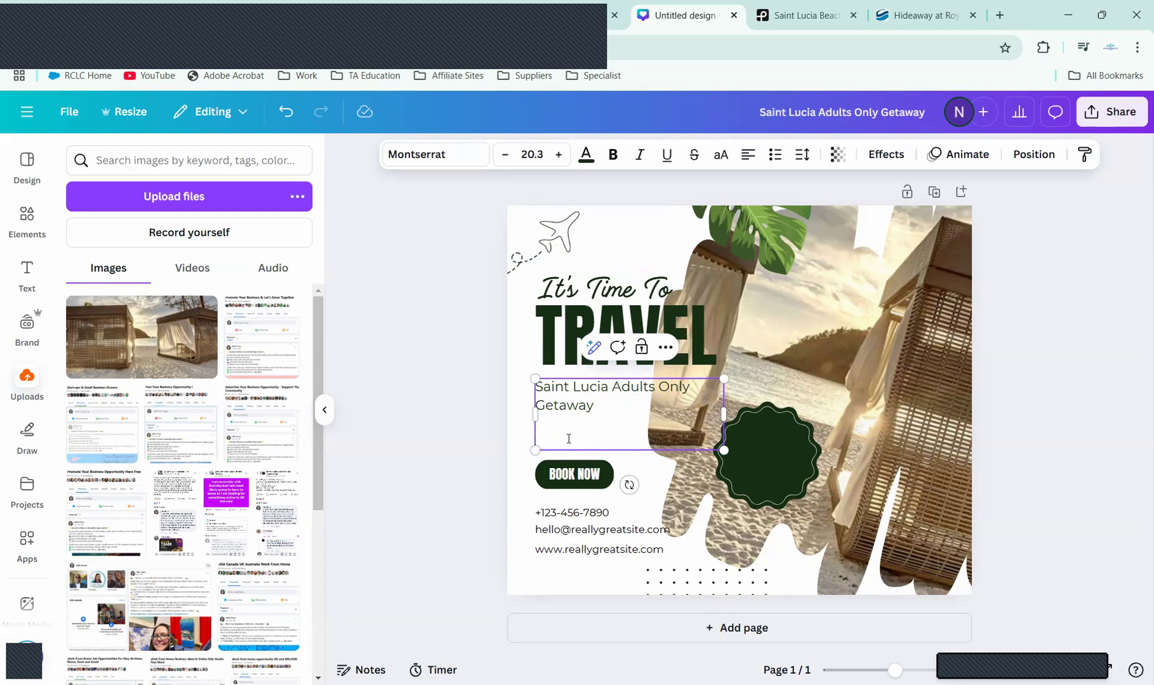
type("All-Inclusive H")
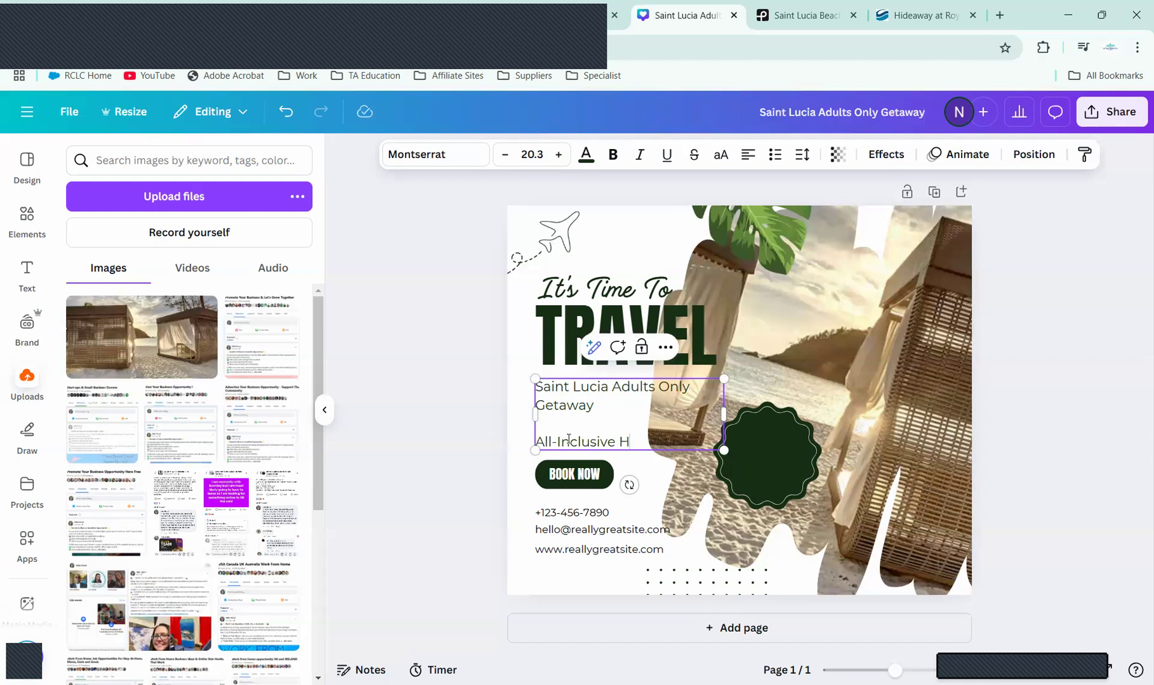
type("otel C")
left_click_drag(596, 399, 569, 403)
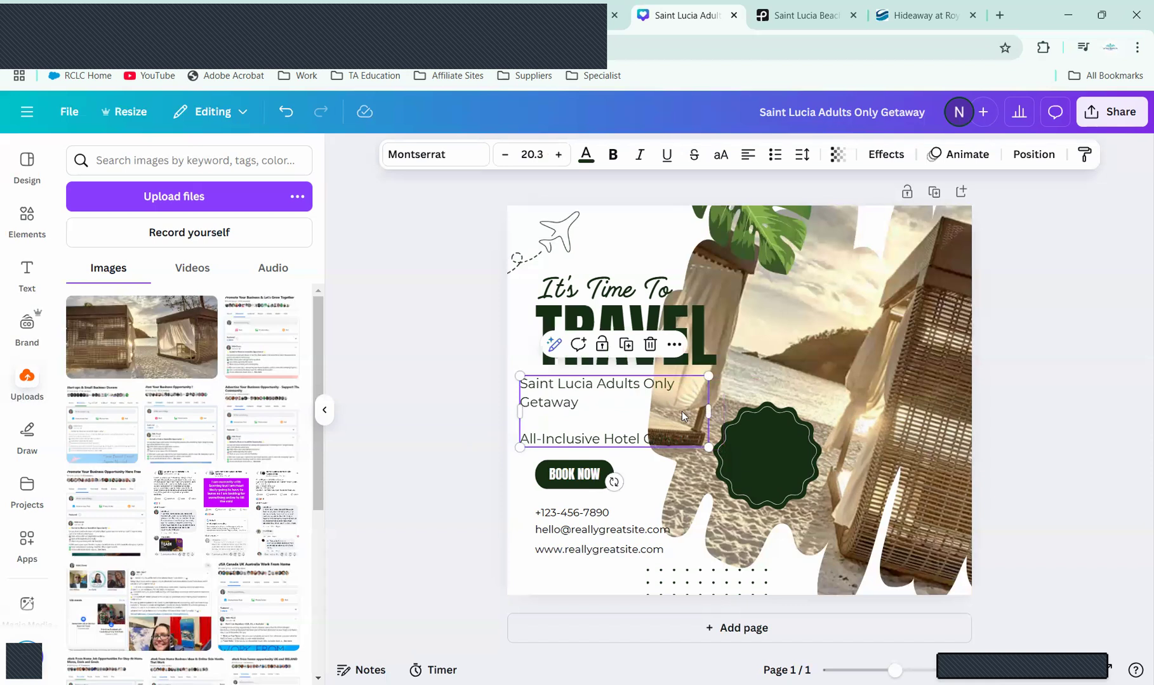
left_click(686, 437)
left_click_drag(690, 437, 515, 384)
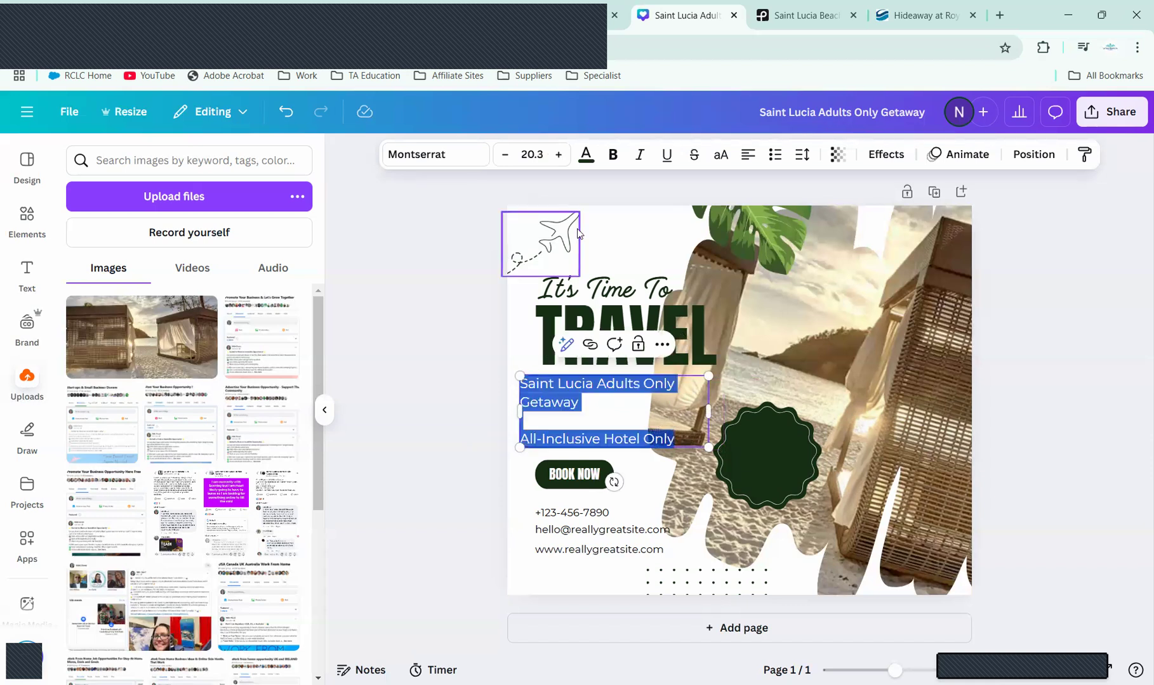
Step: Try teal for the text colour, then set it back to black
left_click(585, 157)
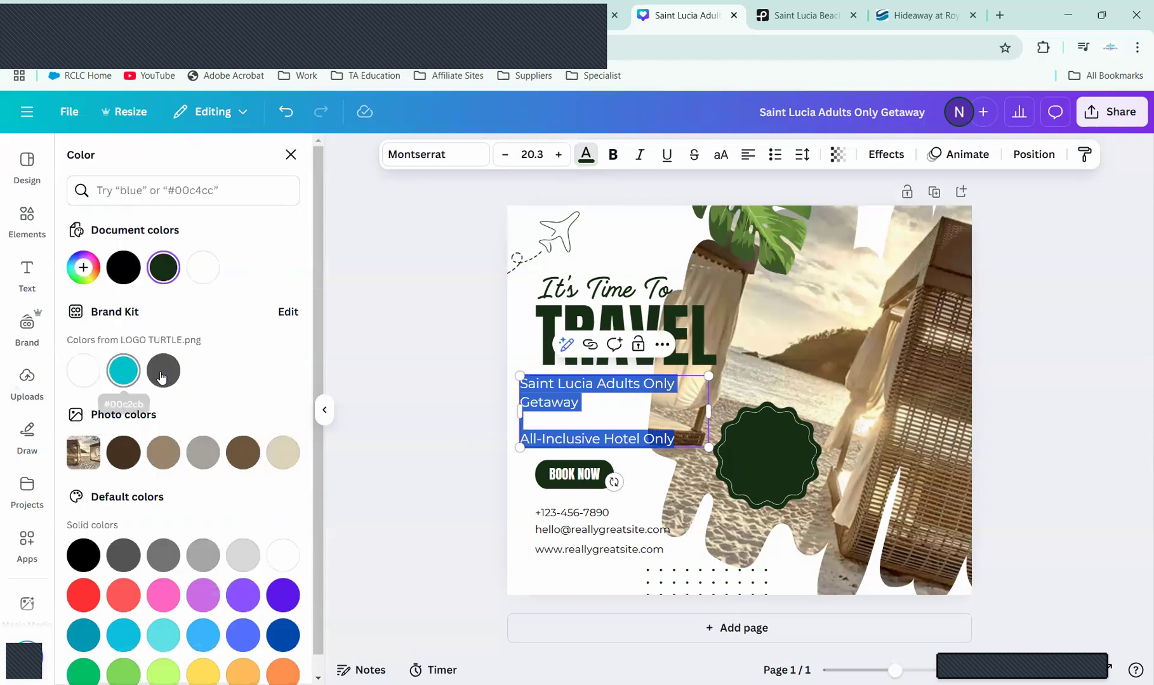
left_click(126, 376)
key("Escape")
left_click(1117, 458)
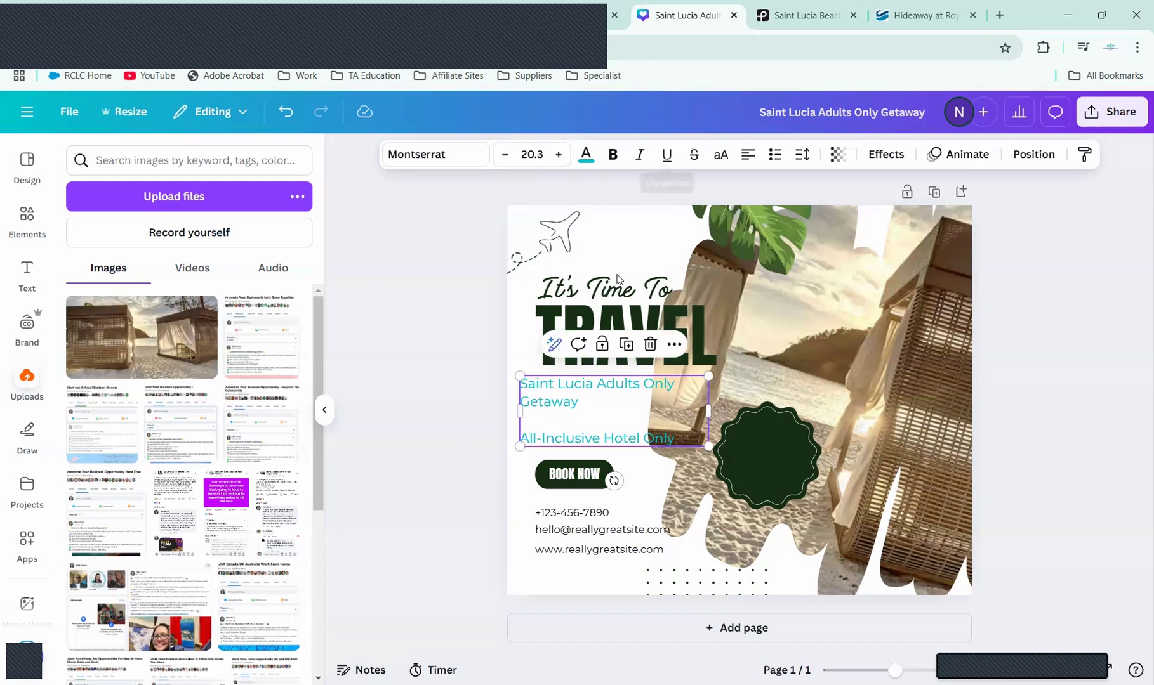
left_click_drag(679, 436, 510, 376)
left_click(587, 156)
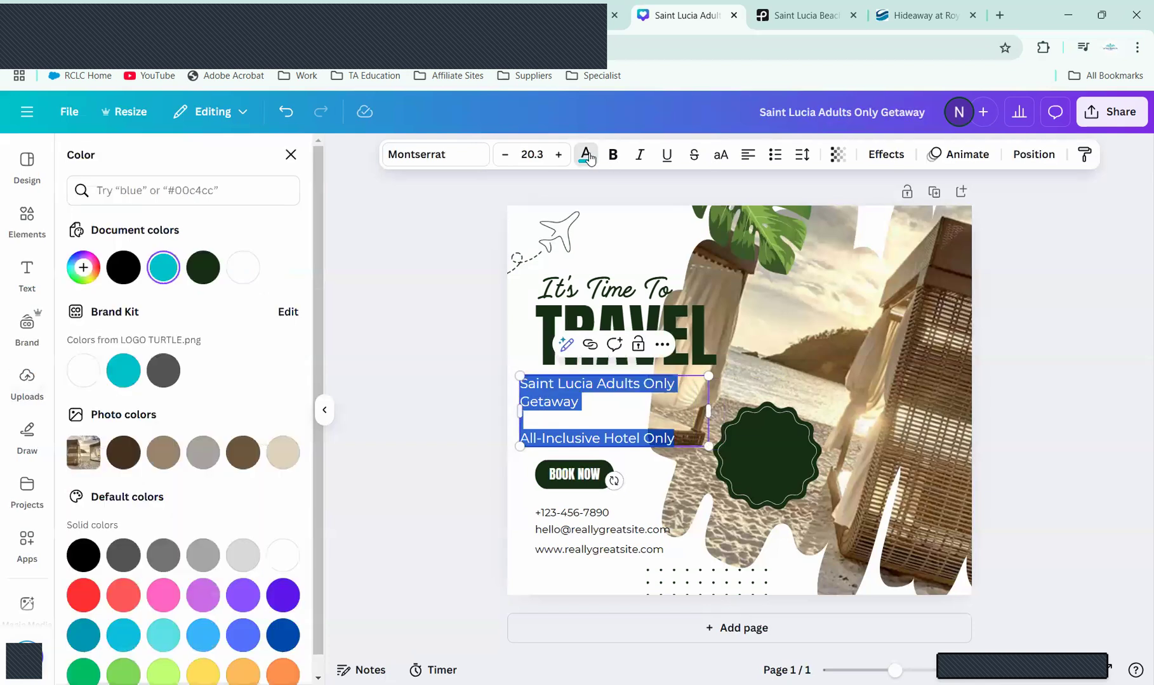
left_click(124, 269)
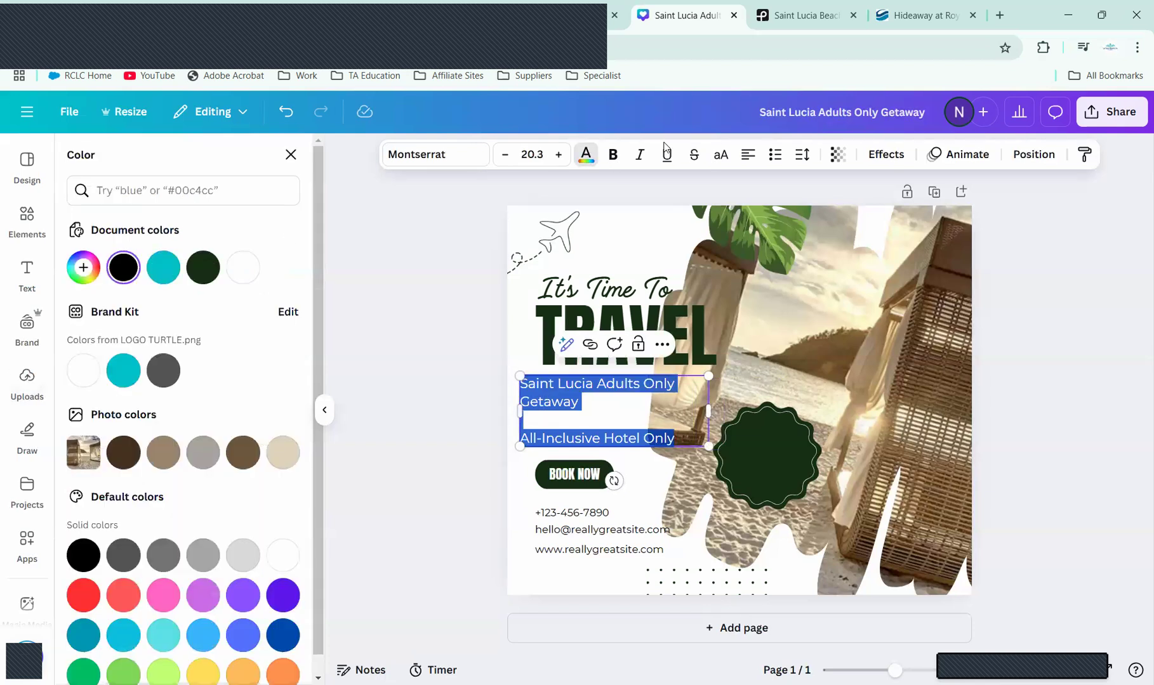
Step: Try a white drop shadow, then apply a black Outline effect to the text
left_click(882, 155)
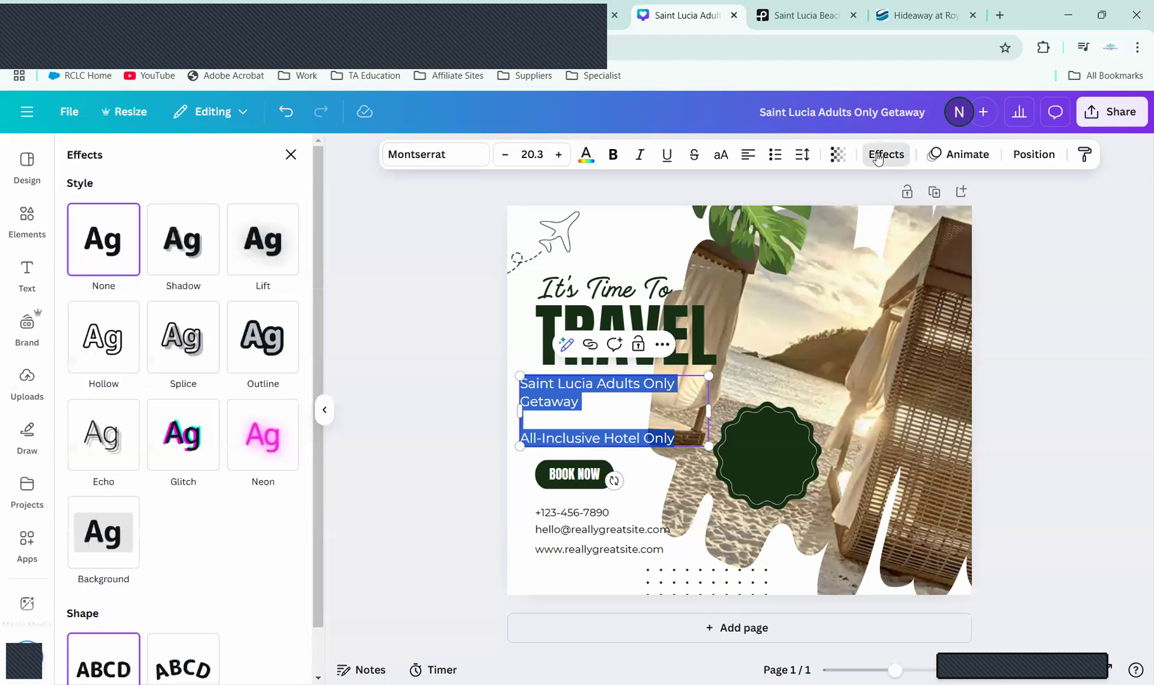
left_click(197, 245)
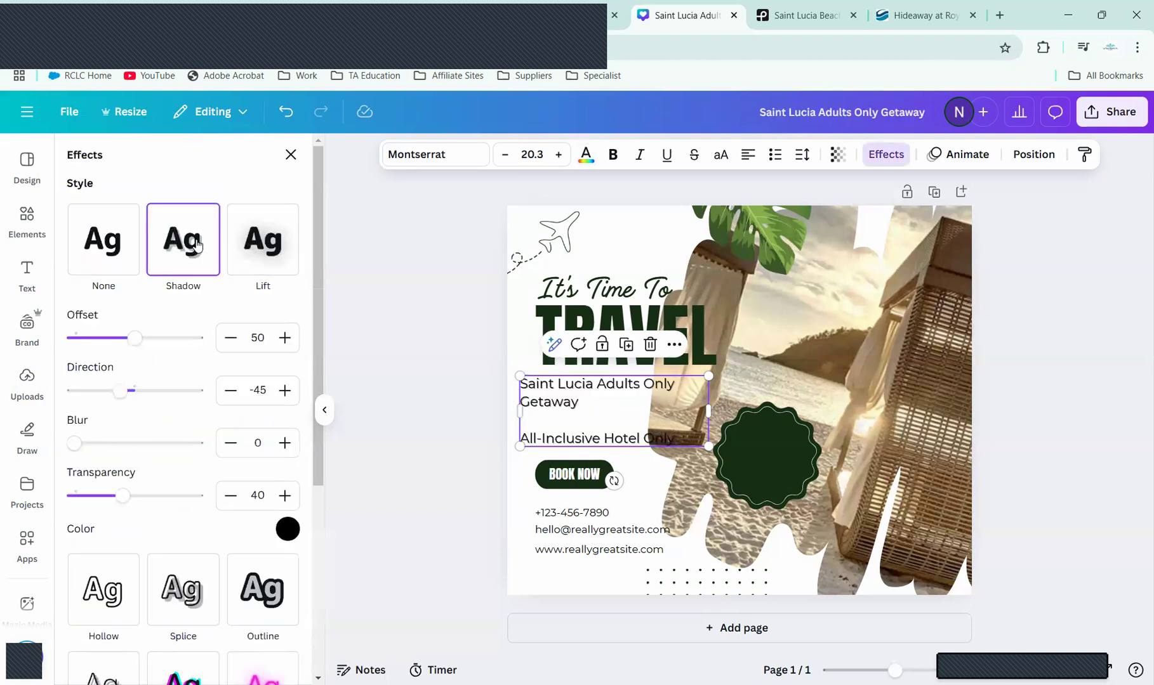
left_click(288, 528)
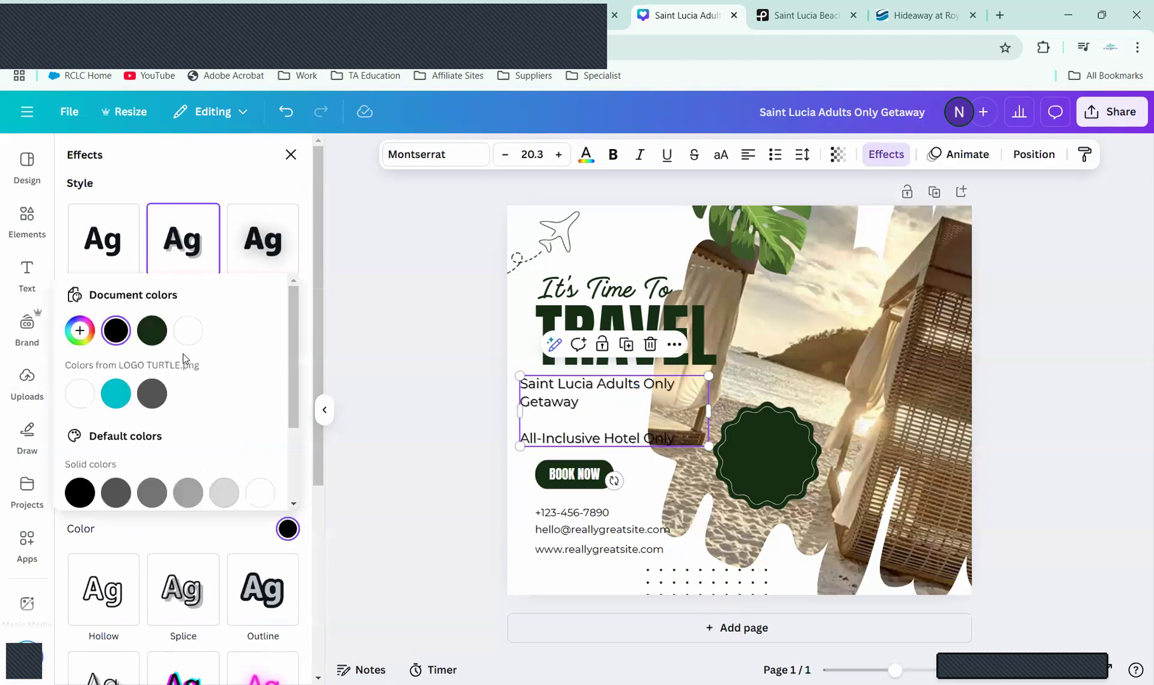
left_click(189, 331)
left_click(328, 352)
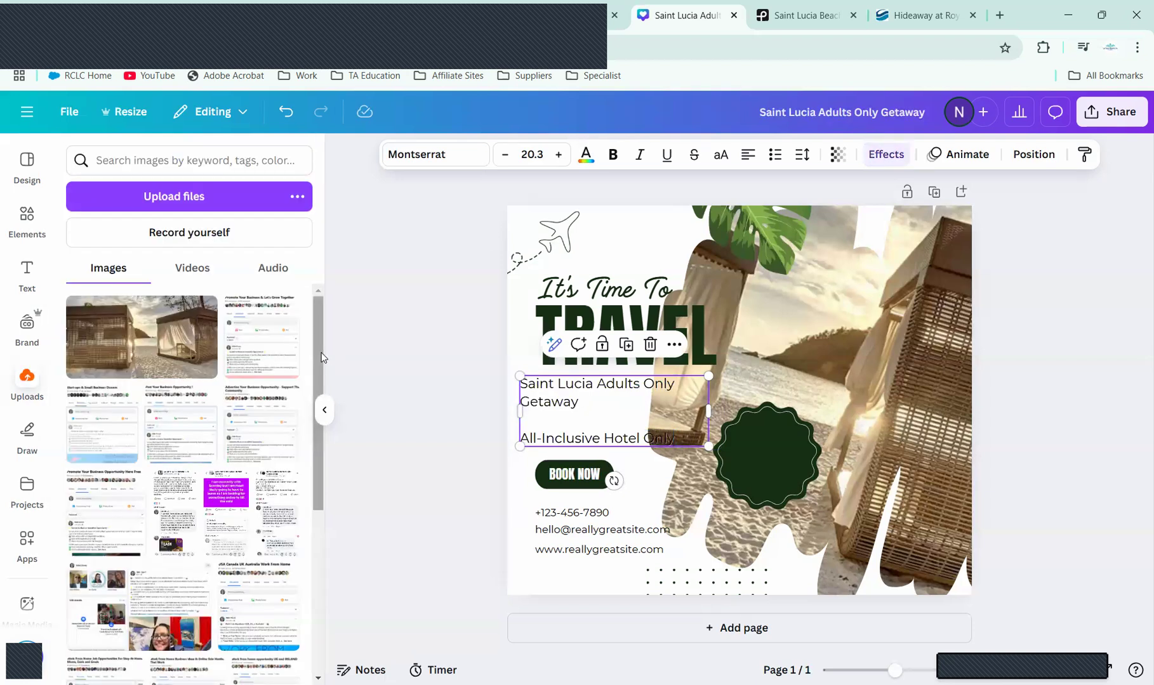
left_click(880, 156)
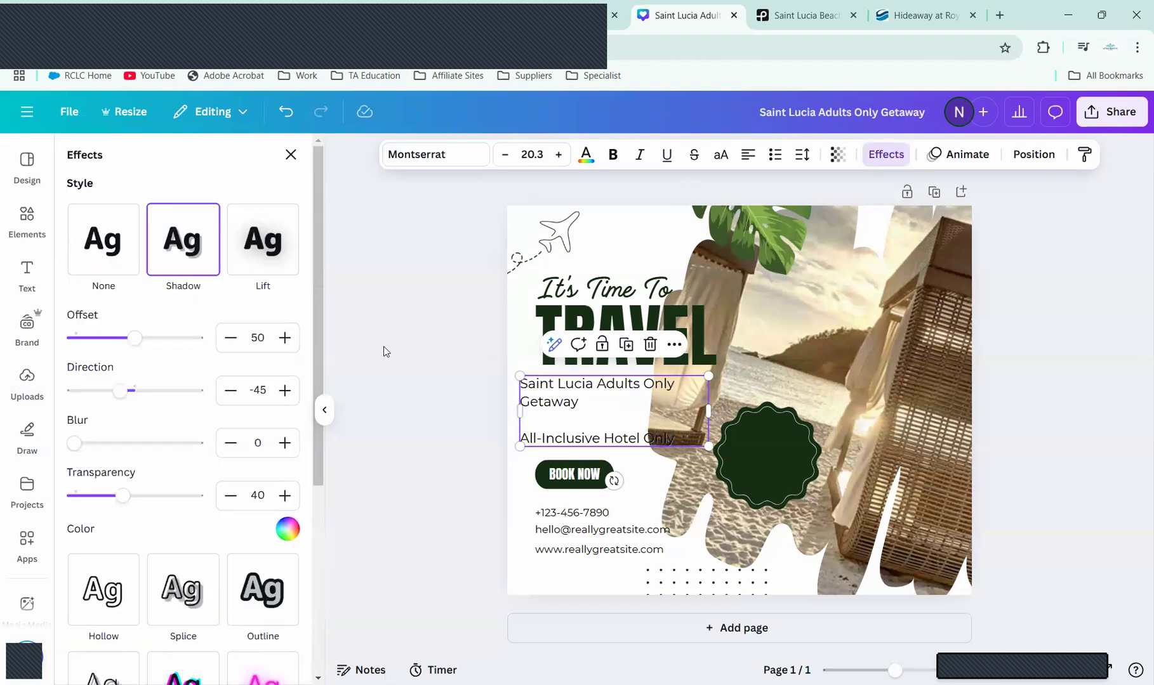
left_click(257, 597)
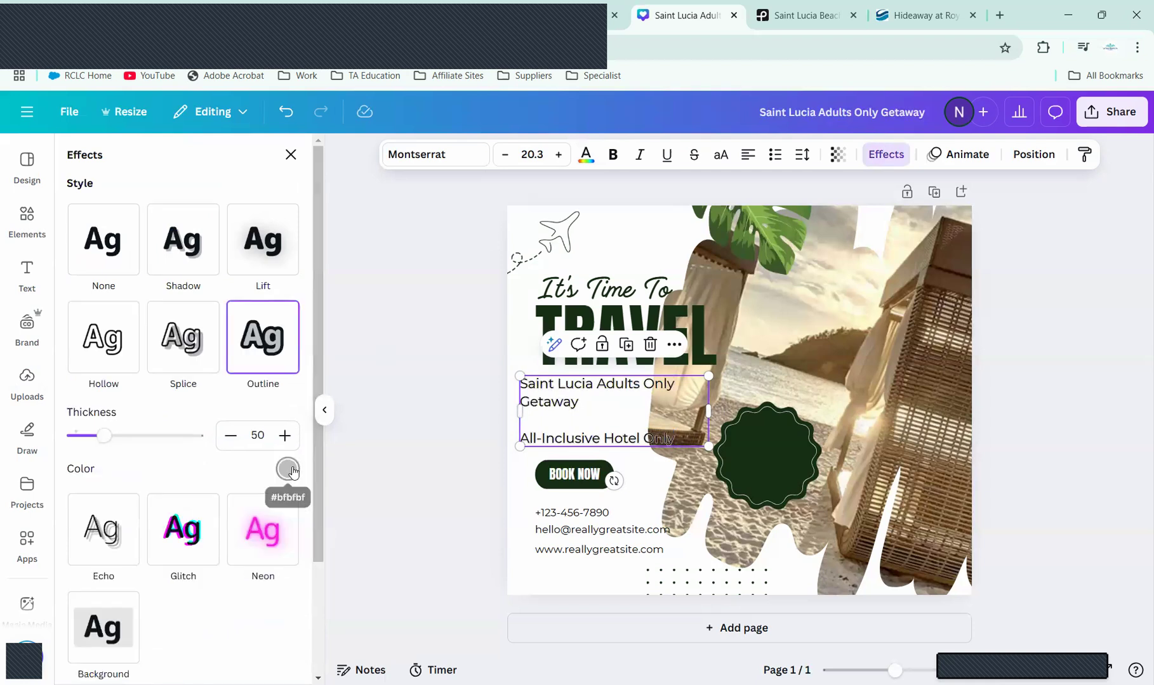
left_click(289, 470)
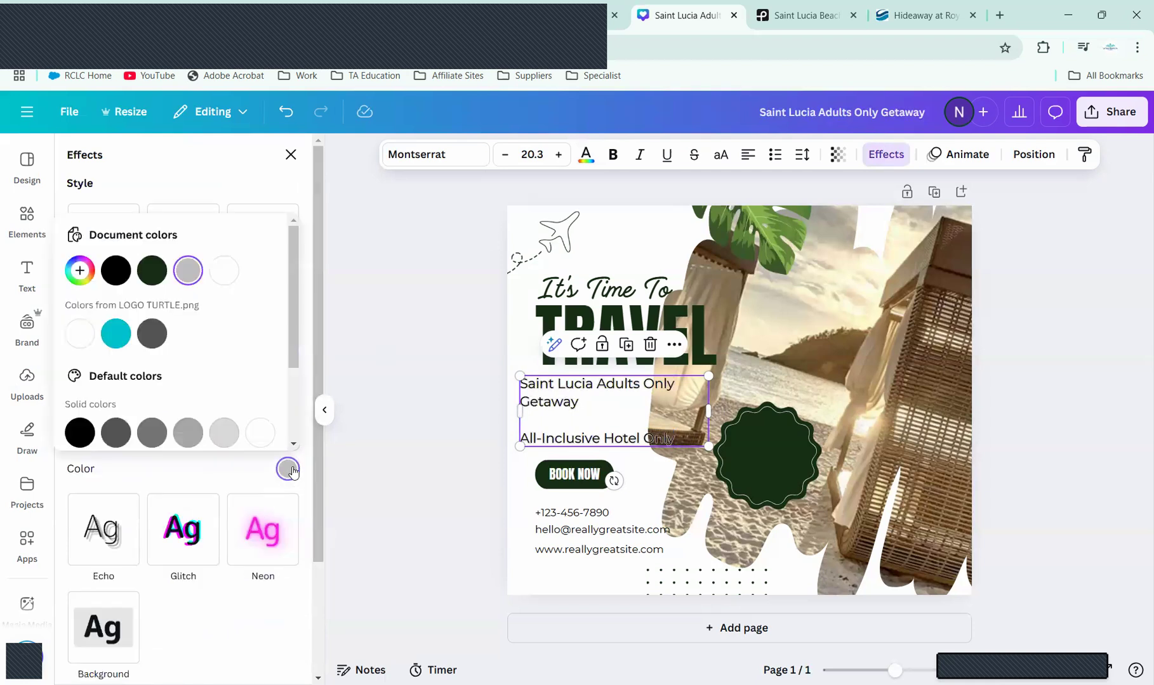
left_click(114, 271)
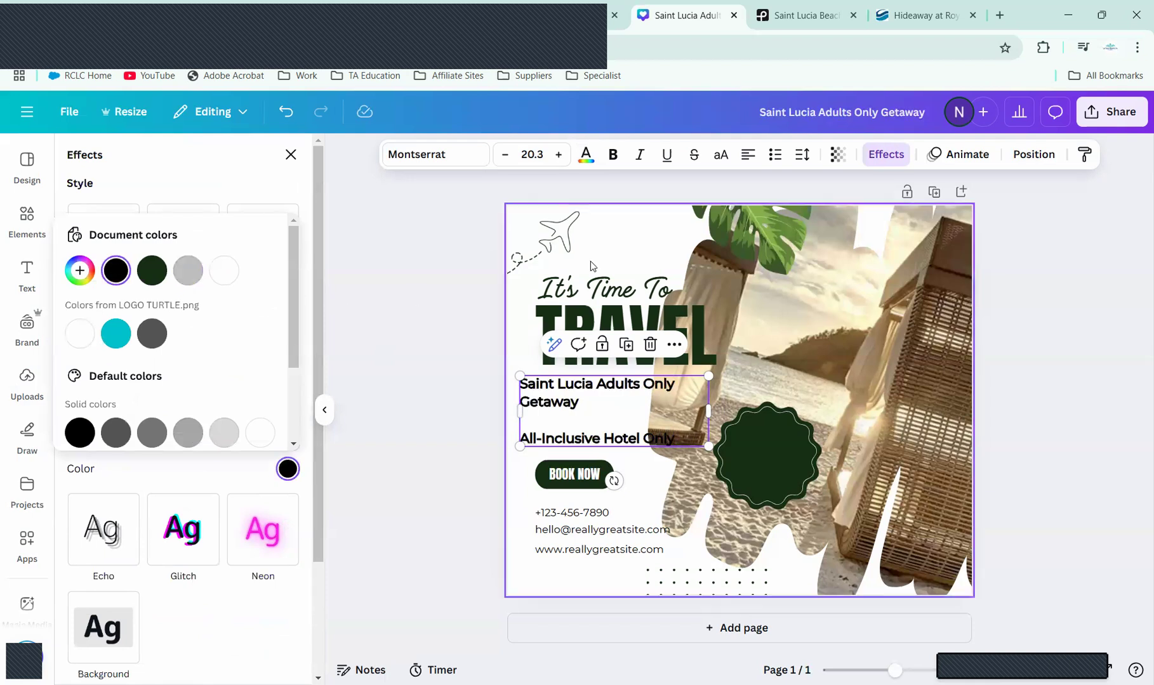
left_click(480, 157)
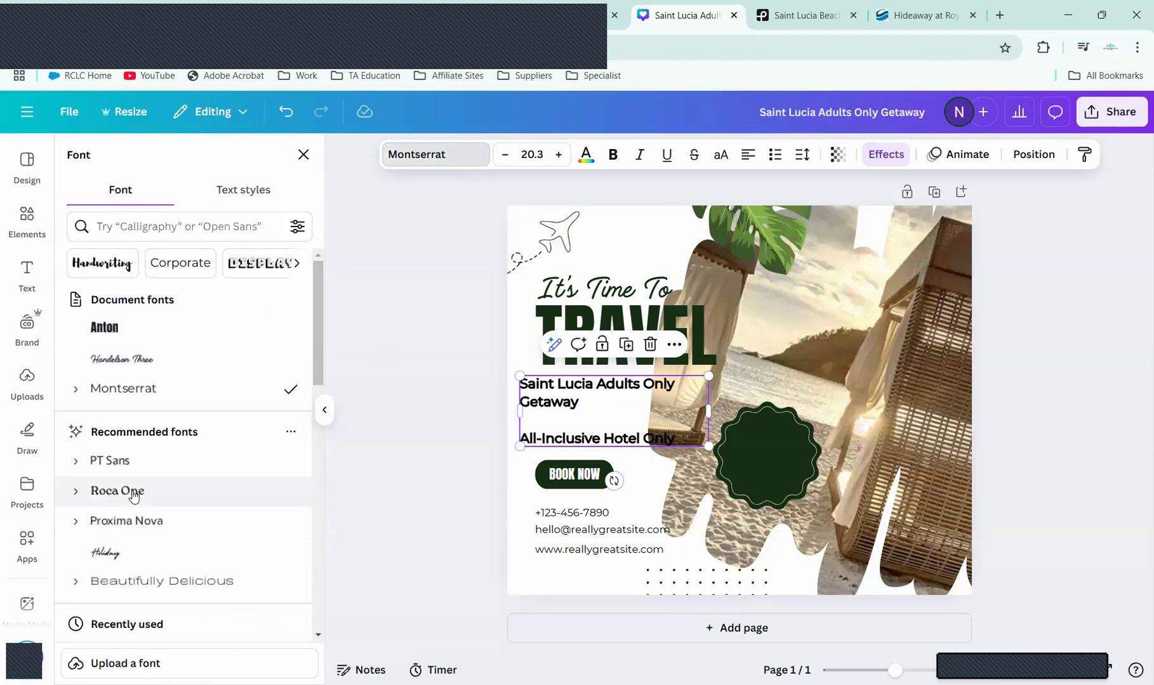
Step: Change the Saint Lucia text to the Anton font with white lettering
left_click(137, 337)
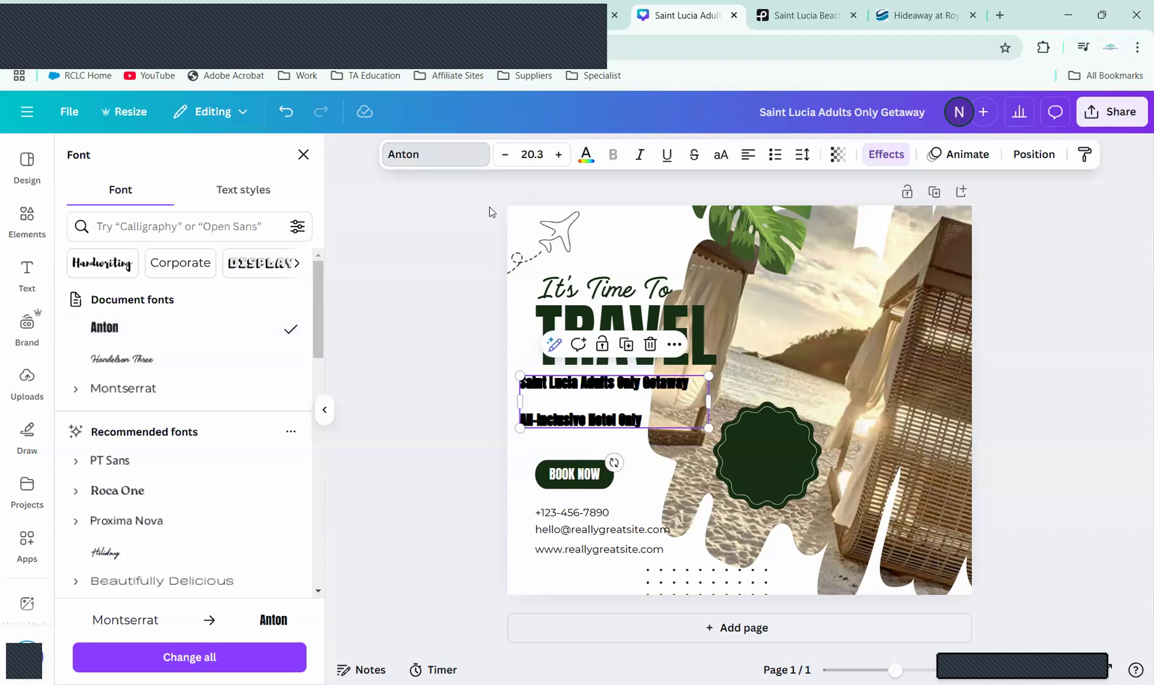
left_click(585, 155)
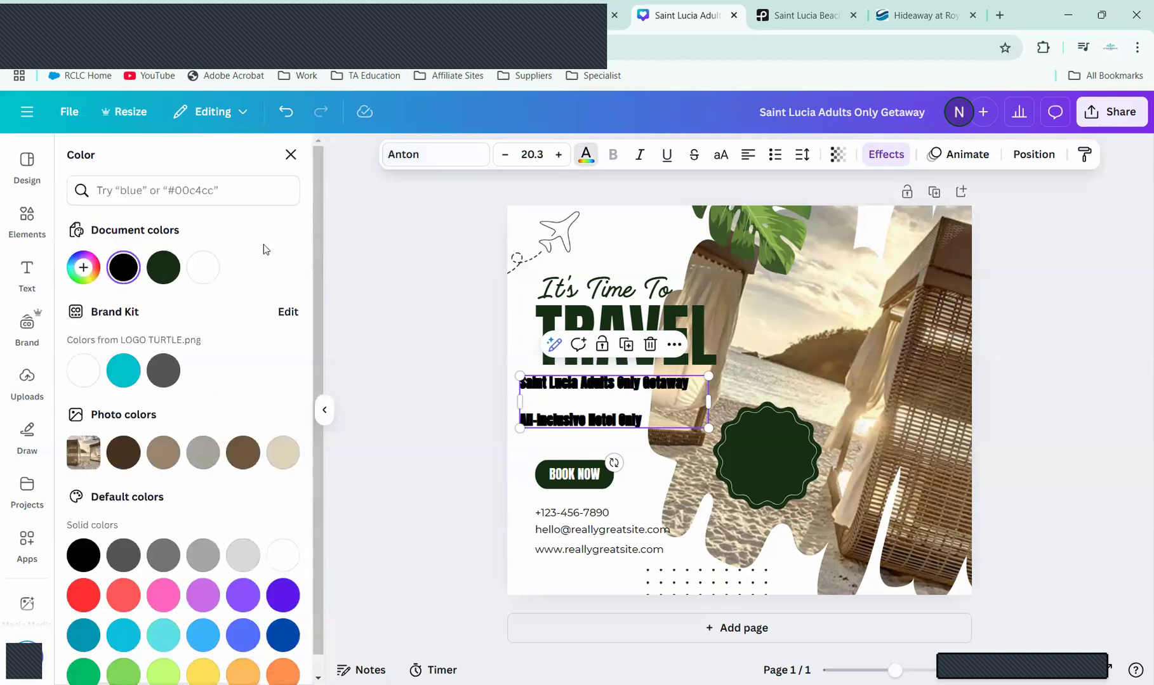
left_click(204, 268)
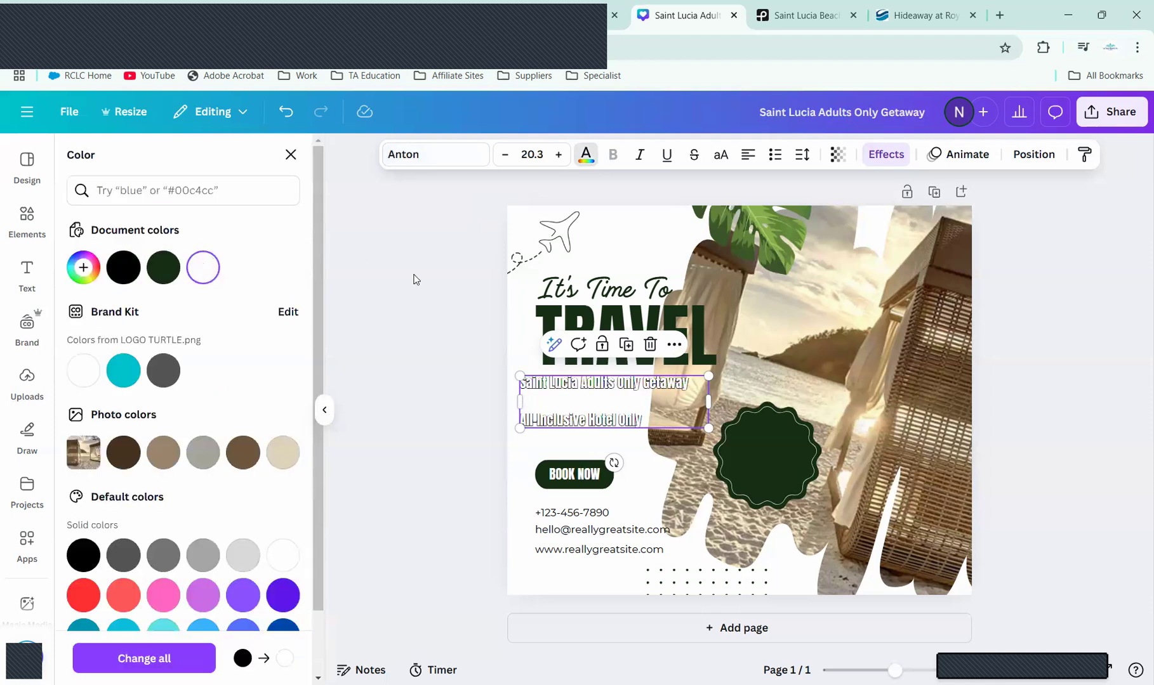
left_click(619, 413)
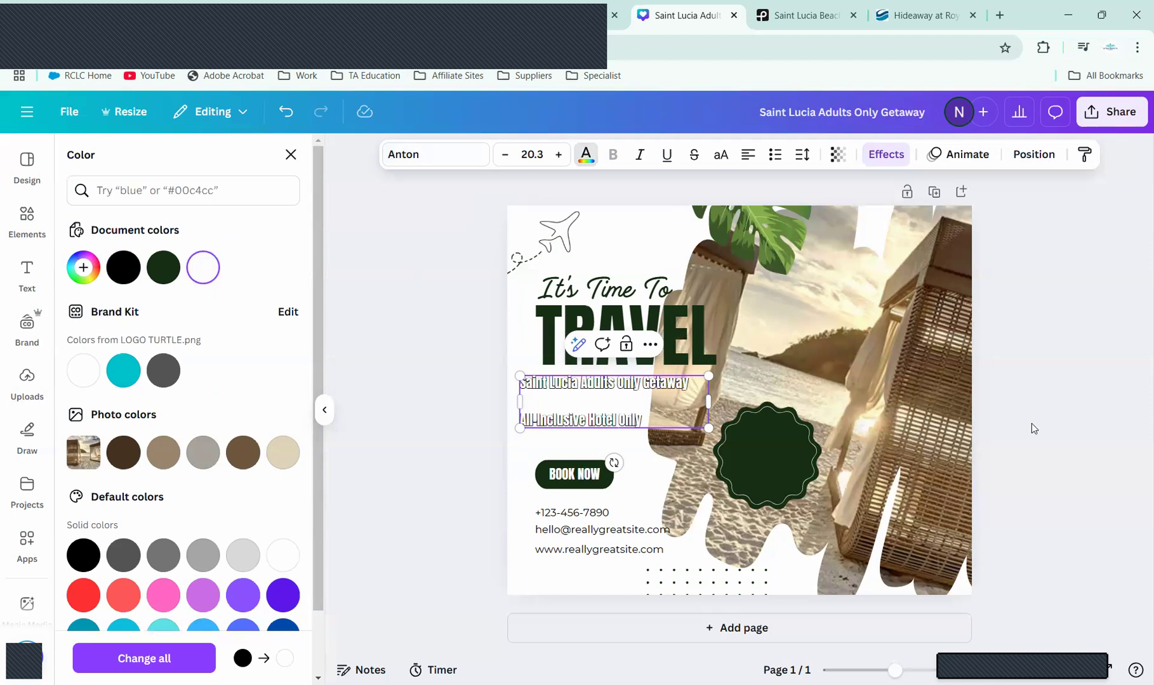
left_click(1066, 443)
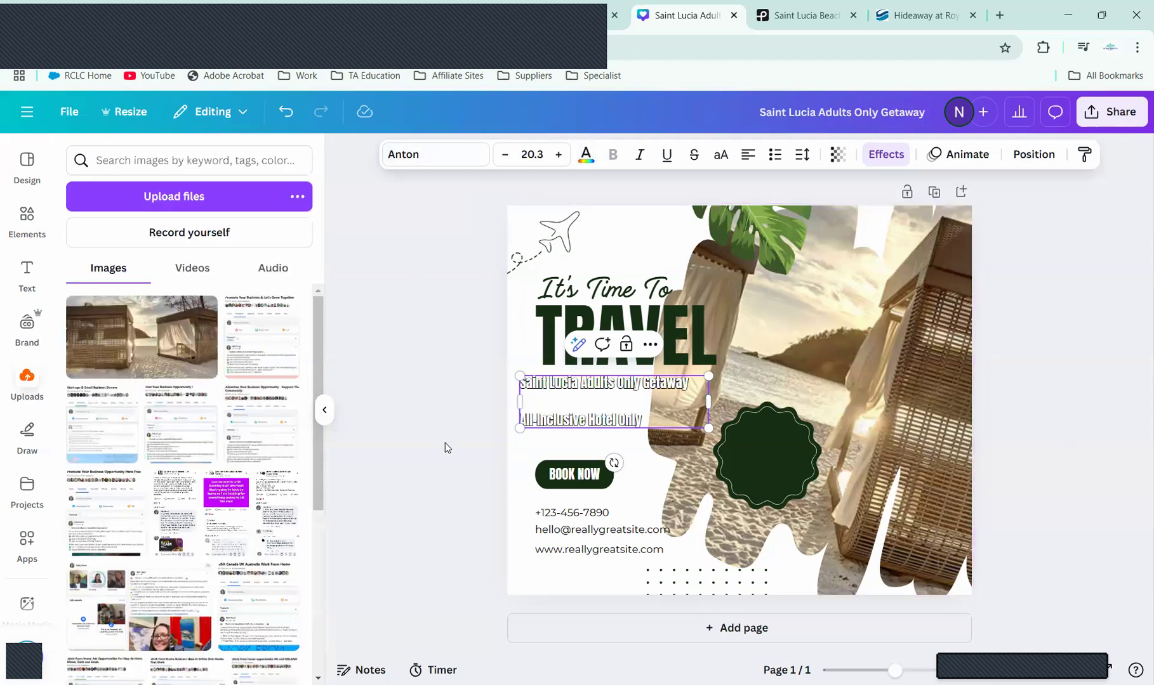
Step: Shift the text right to line up under TRAVEL and thicken its black outline to 96
left_click(645, 477)
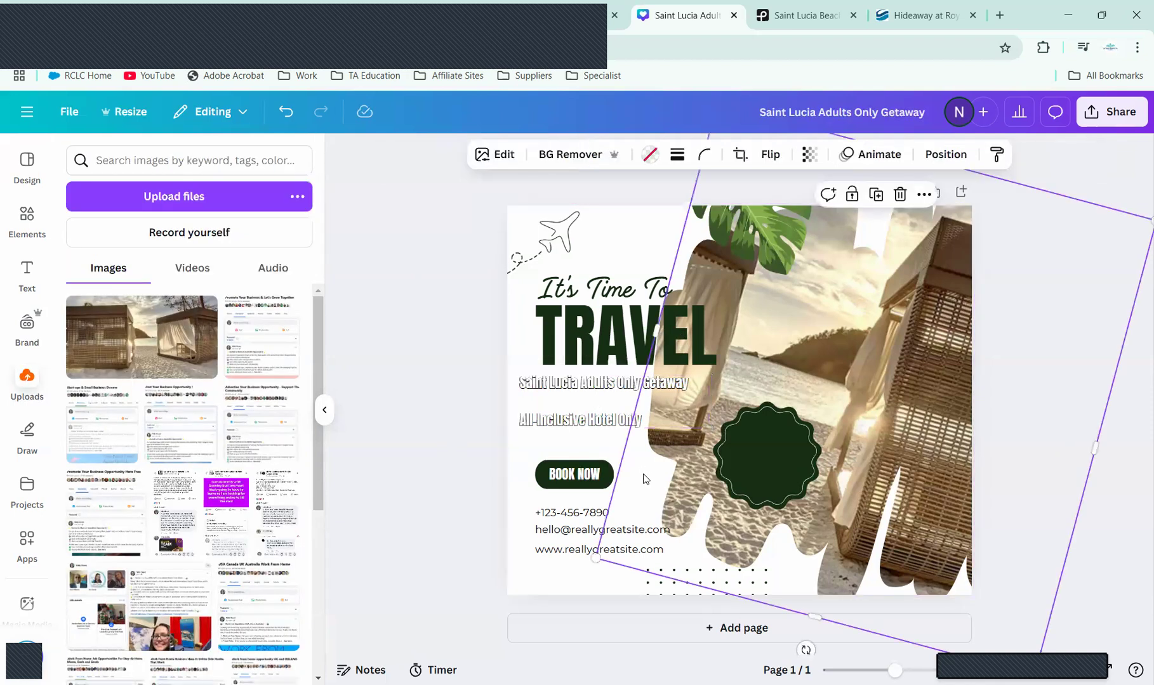
left_click_drag(559, 428, 579, 428)
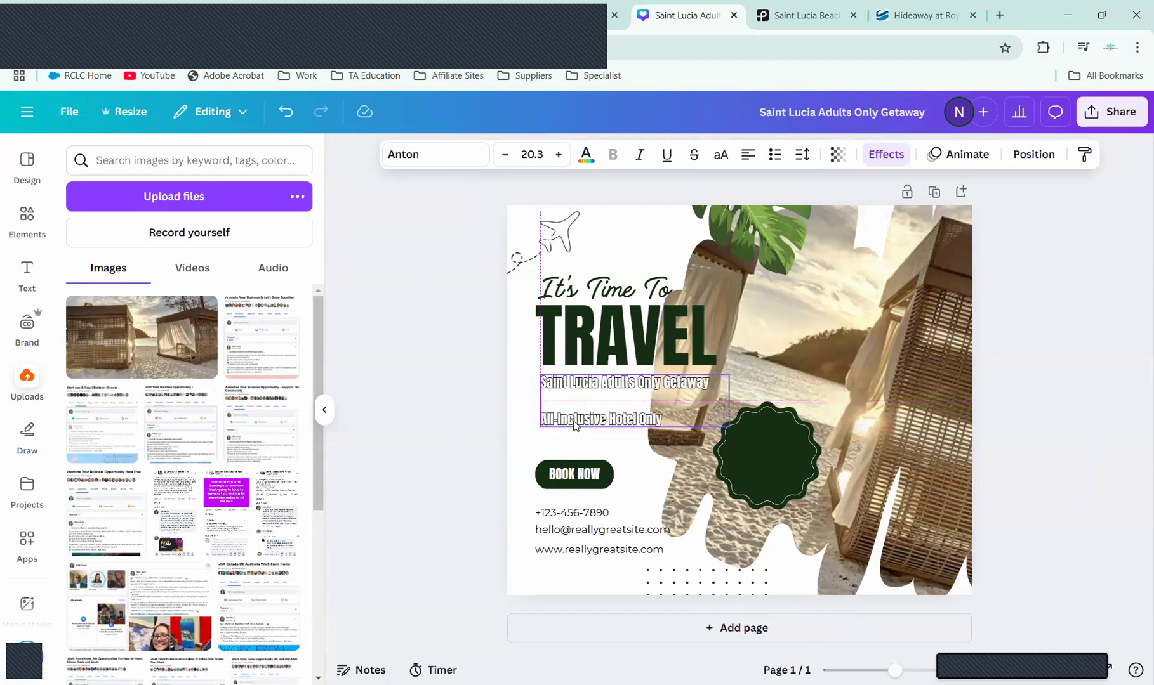
left_click(884, 155)
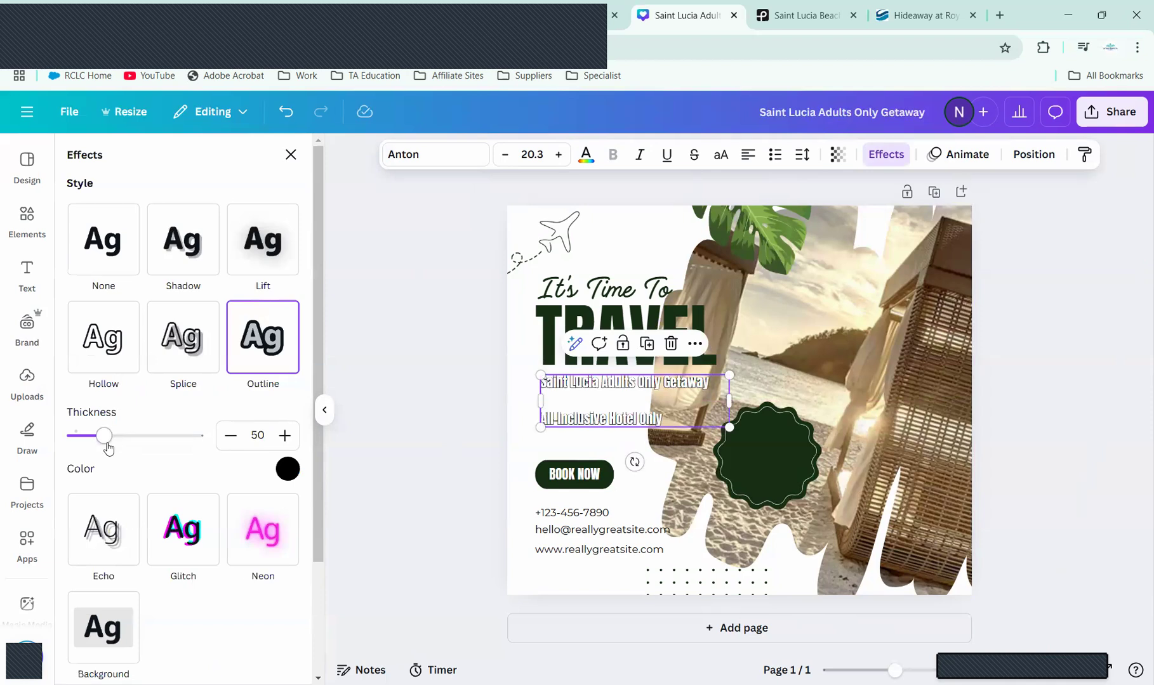
left_click_drag(104, 446, 133, 443)
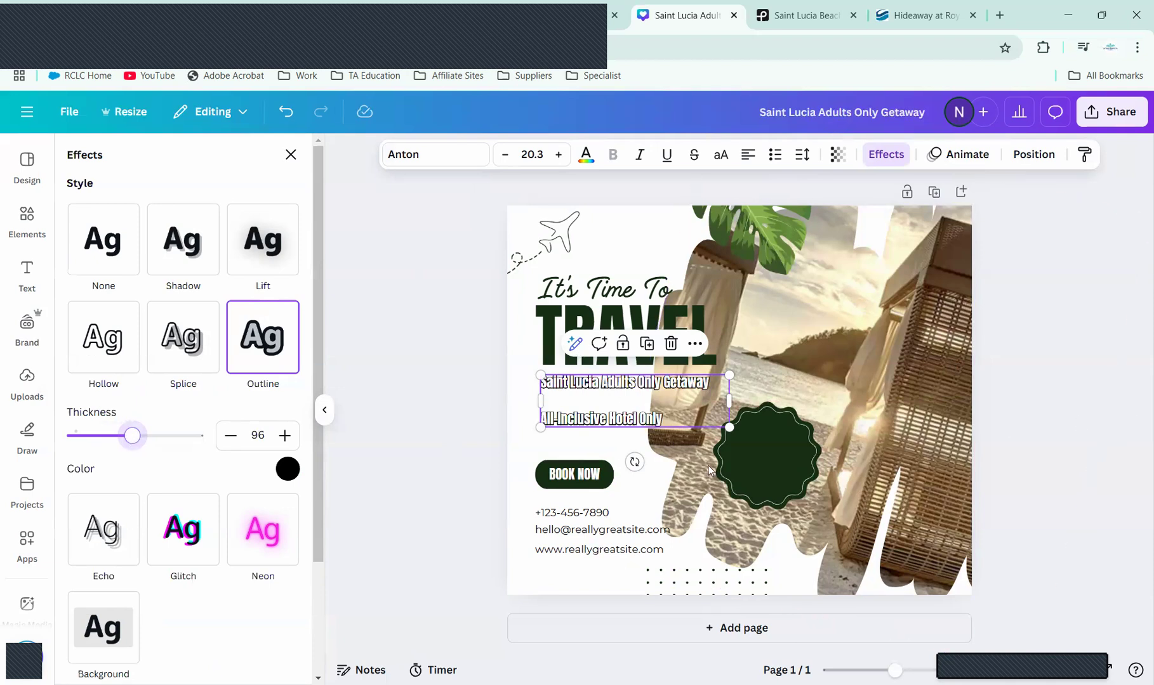
Step: Make the two Saint Lucia getaway lines black using Document colors
left_click(287, 470)
left_click(188, 270)
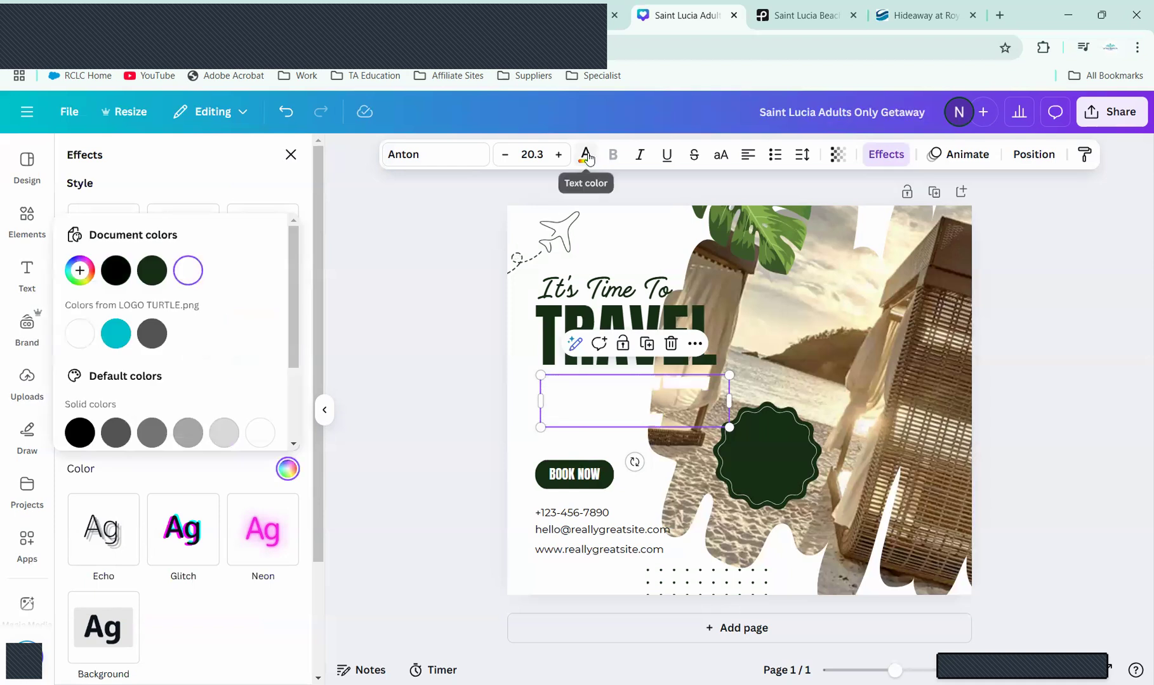
left_click(122, 276)
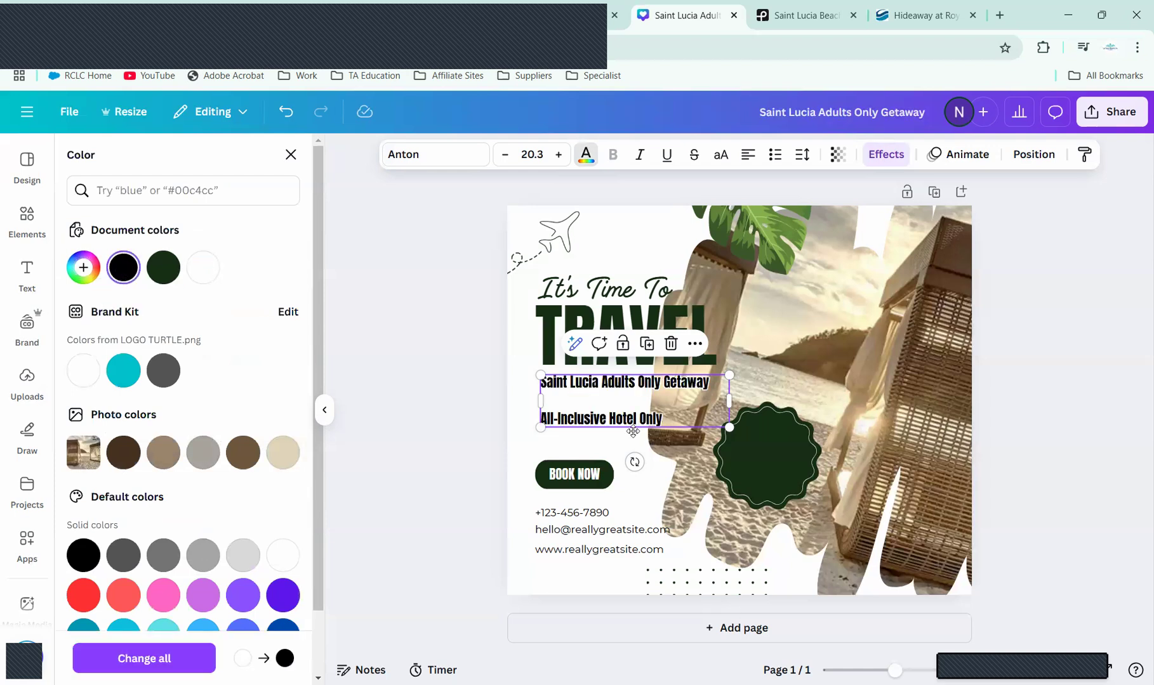
Step: Nudge the getaway text block into place and delete the dark green badge shape
left_click_drag(633, 432, 627, 439)
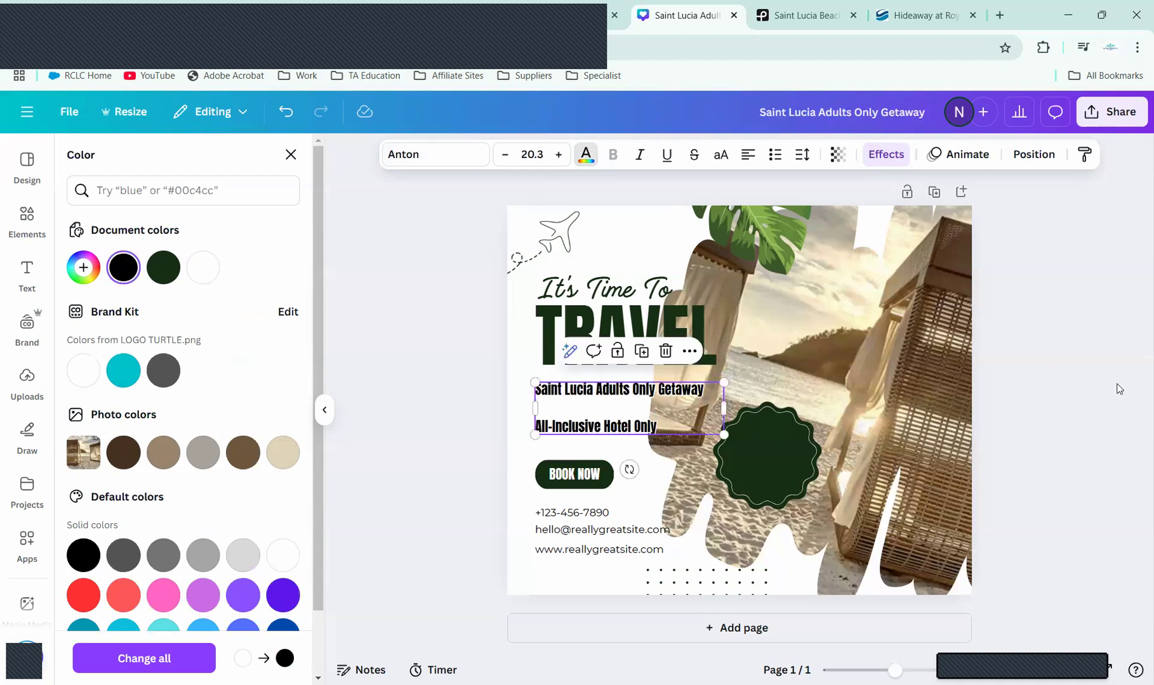
left_click(1040, 397)
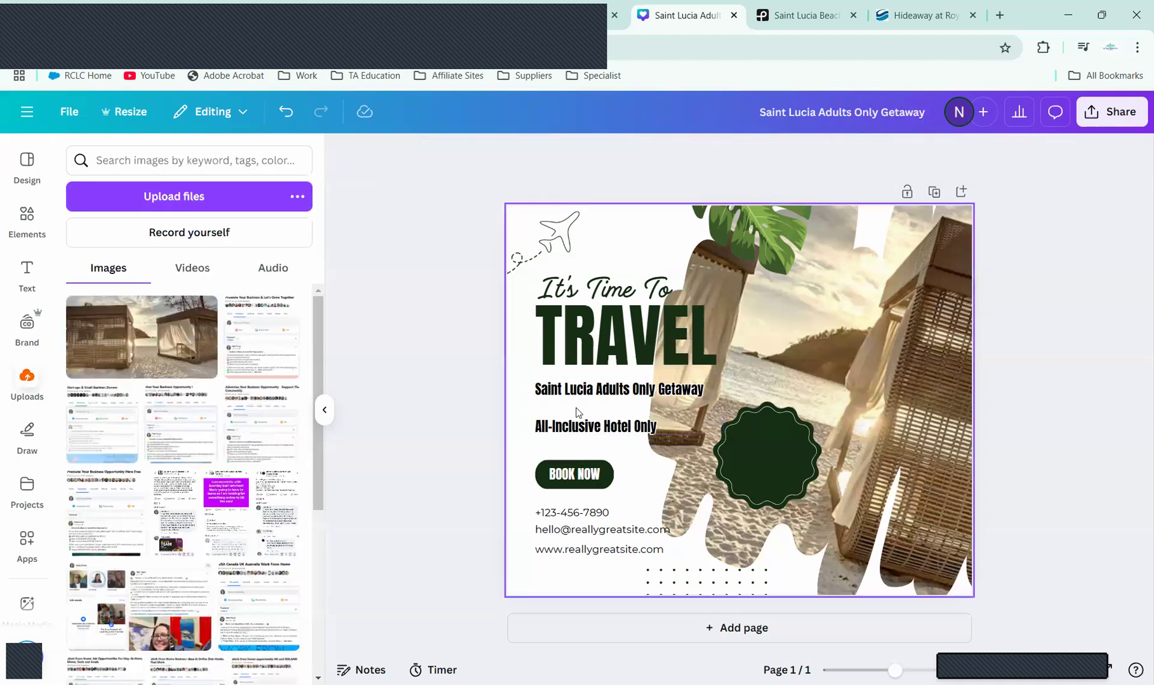
left_click_drag(576, 408, 581, 401)
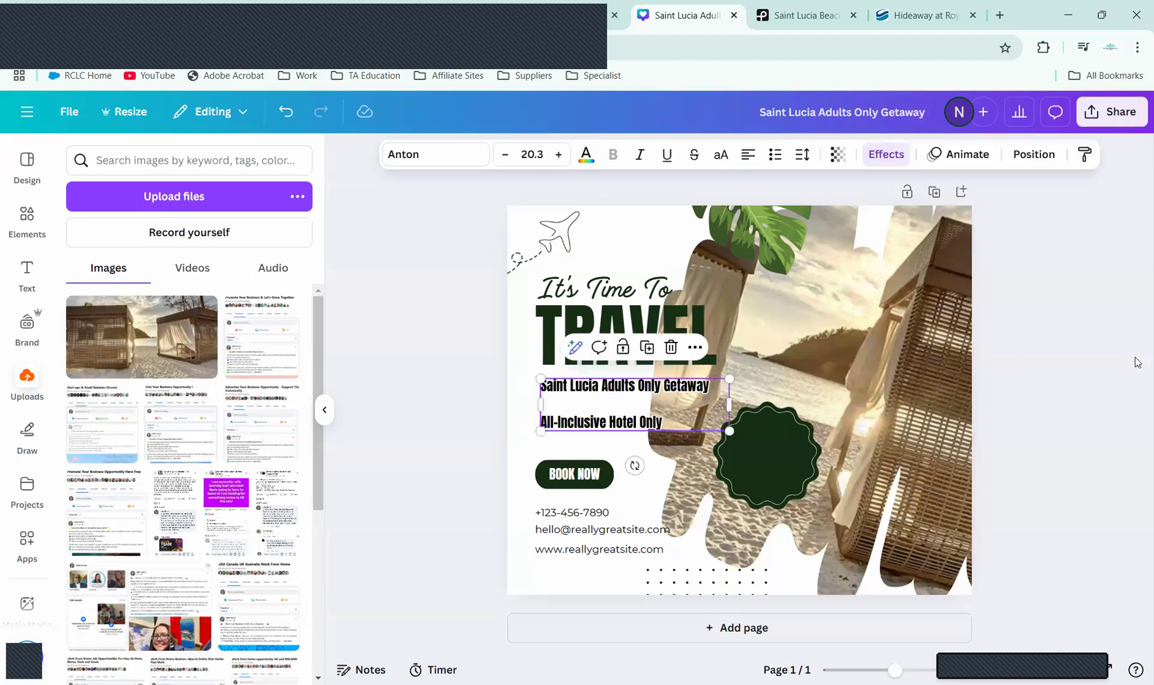
left_click(763, 466)
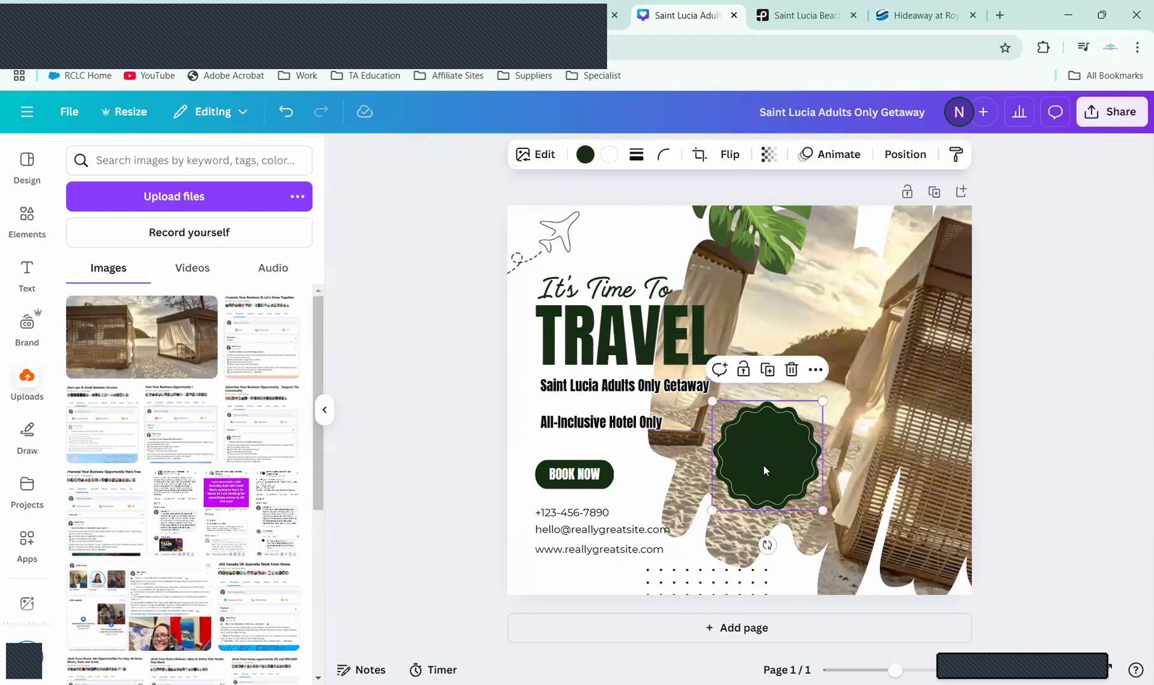
key("Delete")
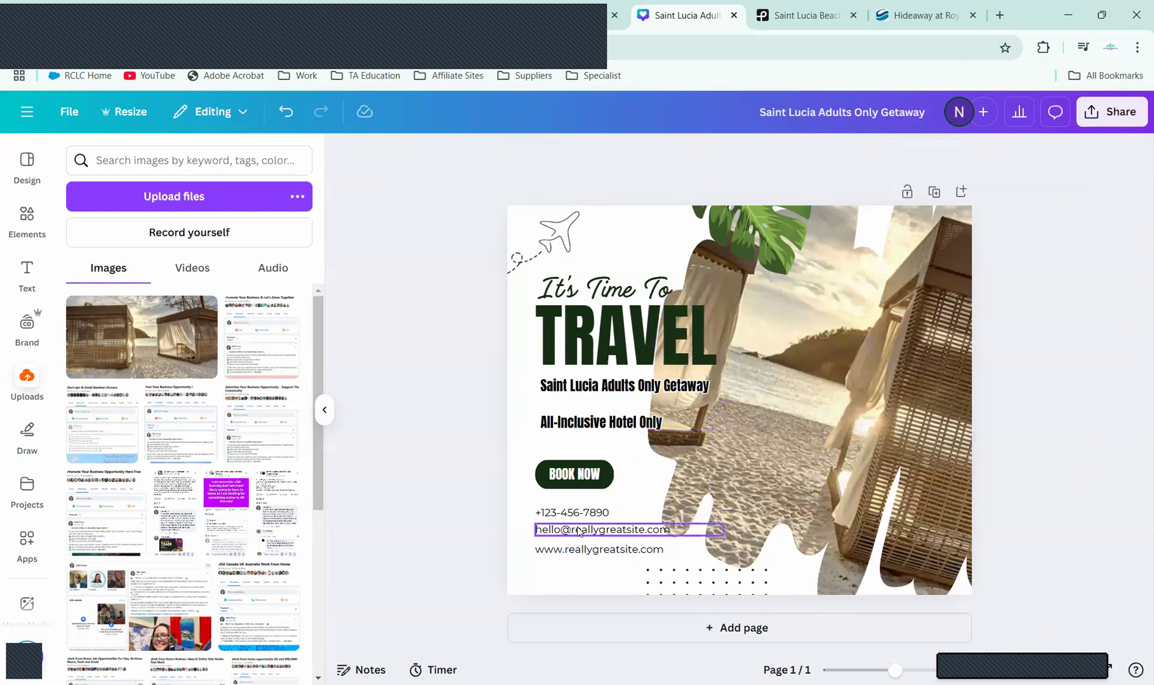
Step: Replace the placeholder phone number with the business's phone number
left_click(582, 514)
double_click(582, 513)
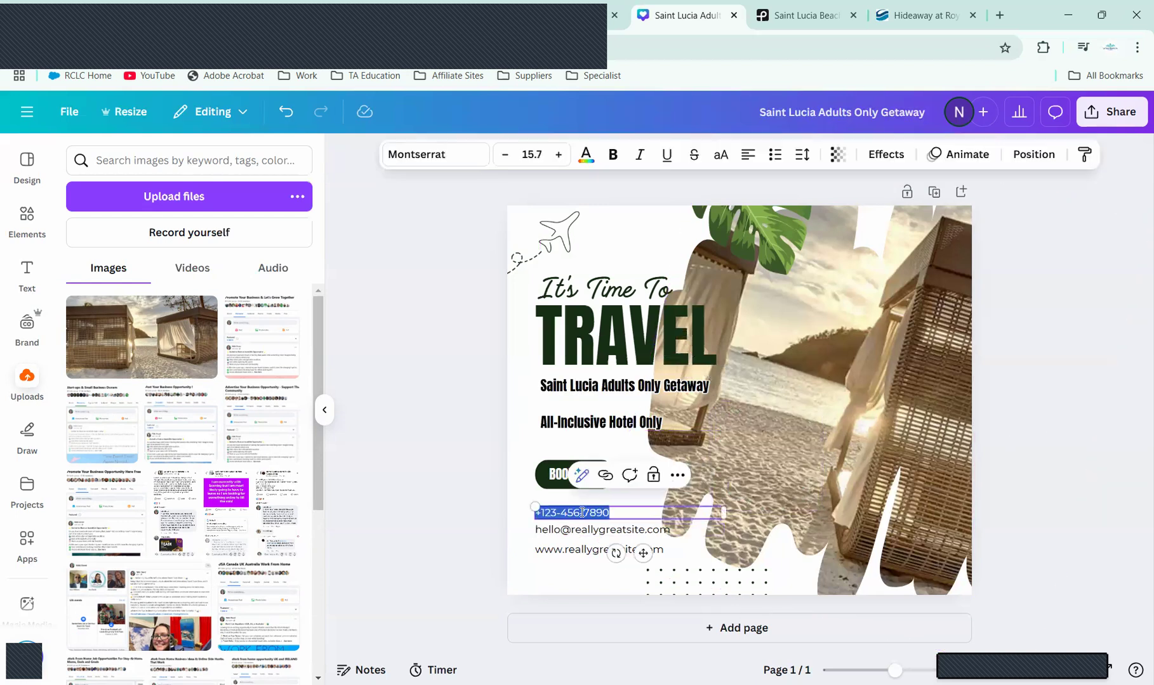
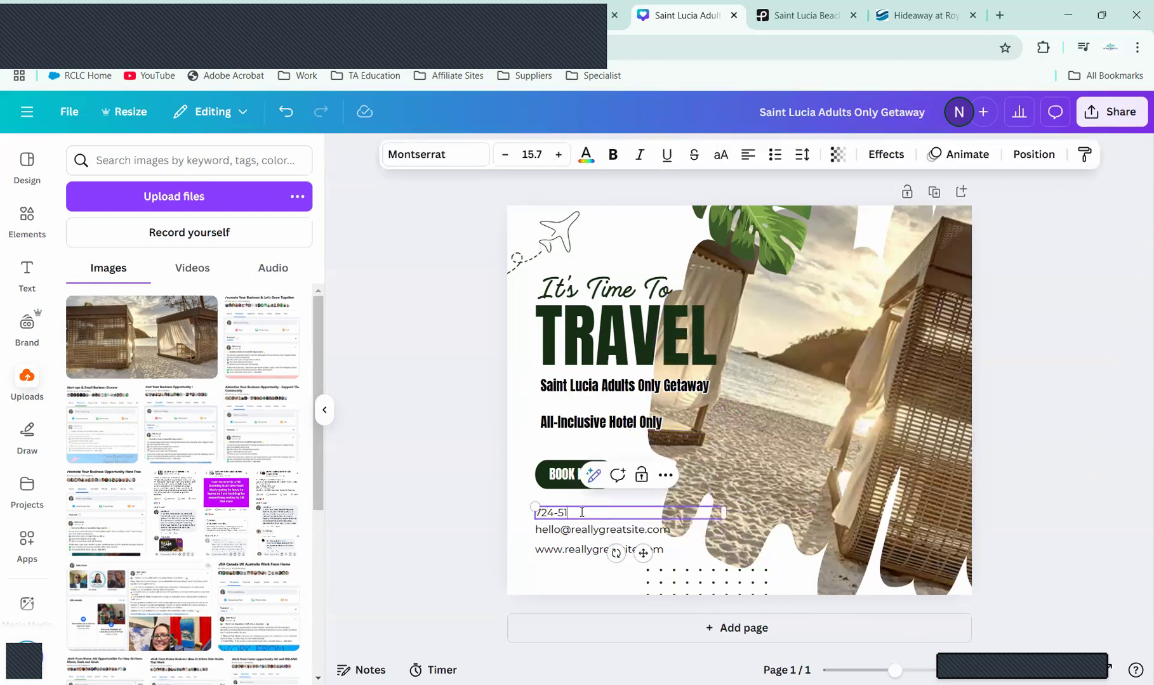
Step: Replace the placeholder e-mail with the business's Gmail address and shift that line slightly down
left_click(625, 535)
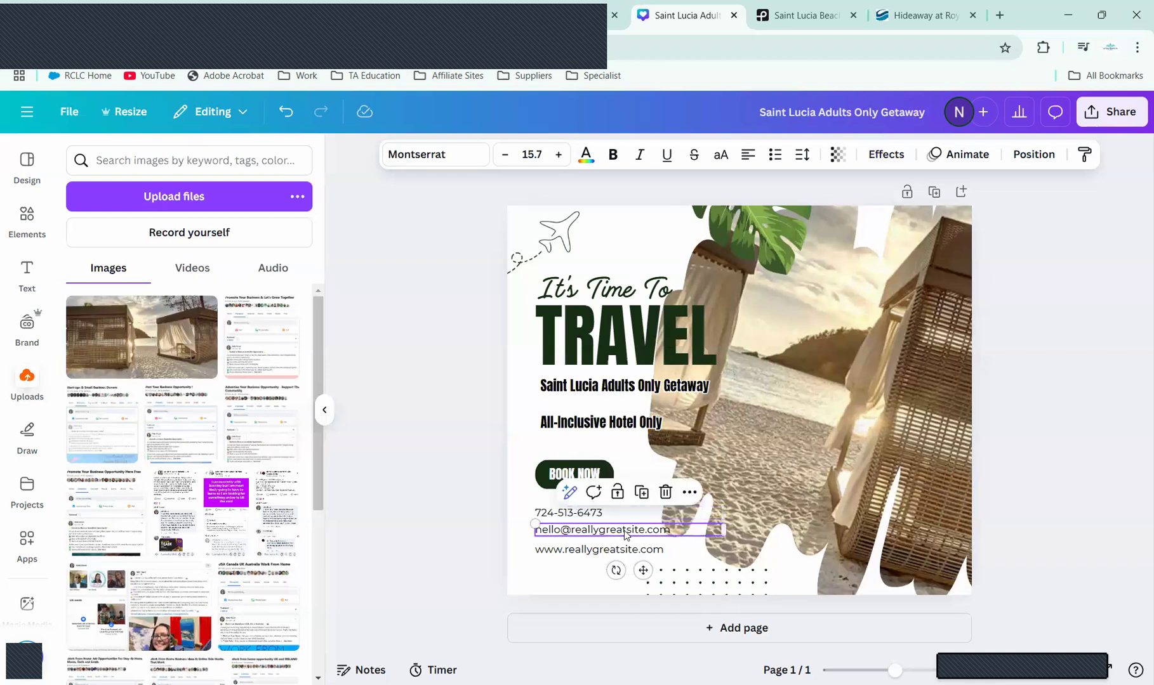
left_click(625, 530)
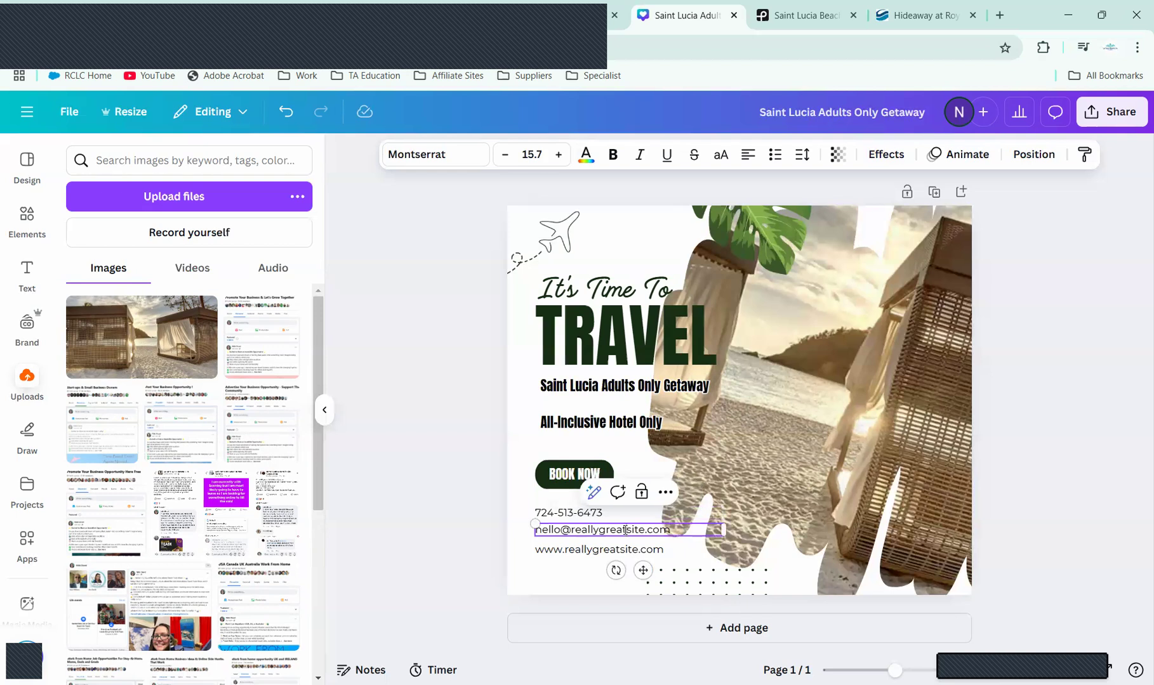
left_click_drag(676, 526, 531, 525)
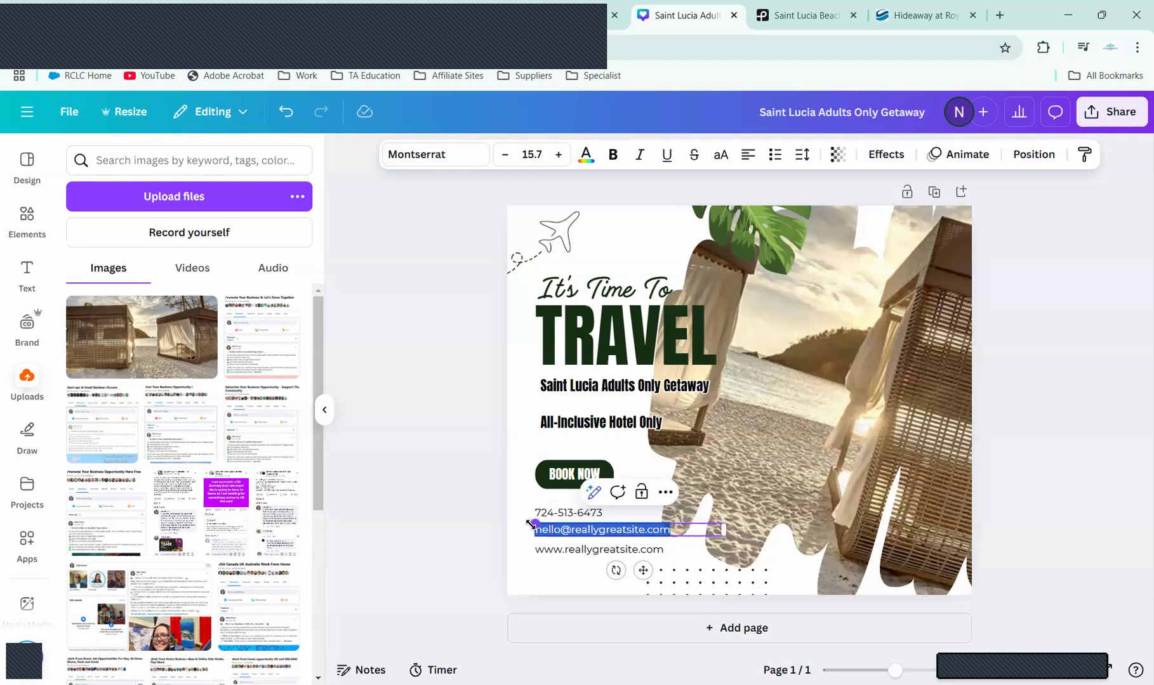
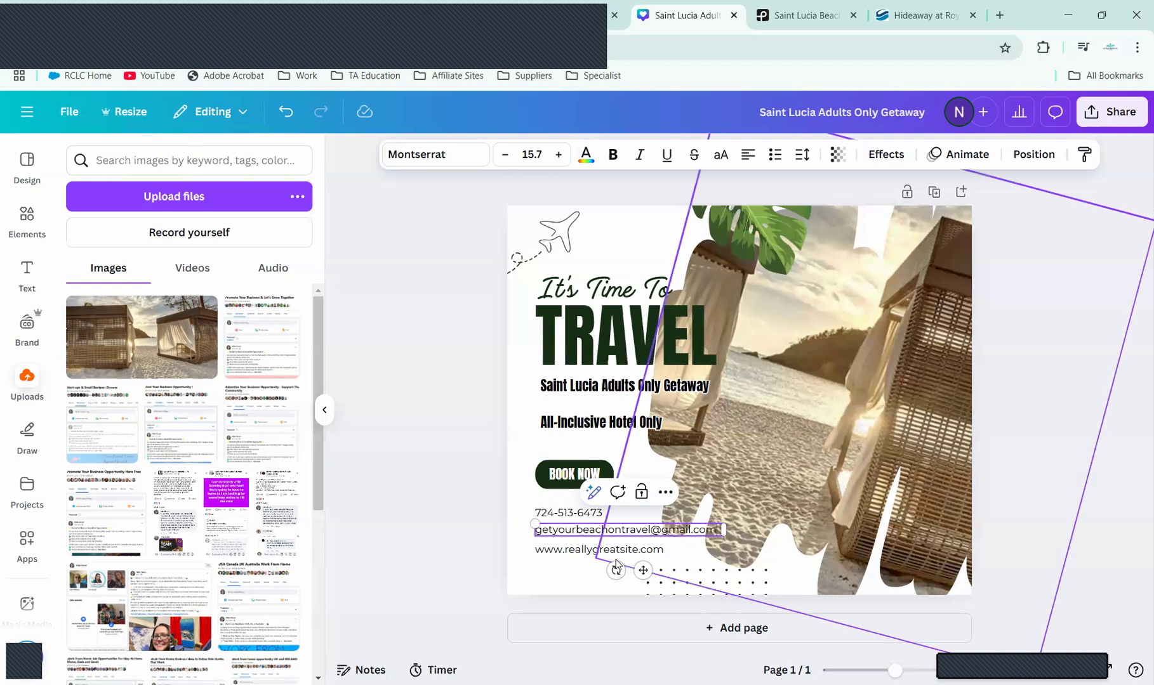
left_click_drag(643, 567, 642, 568)
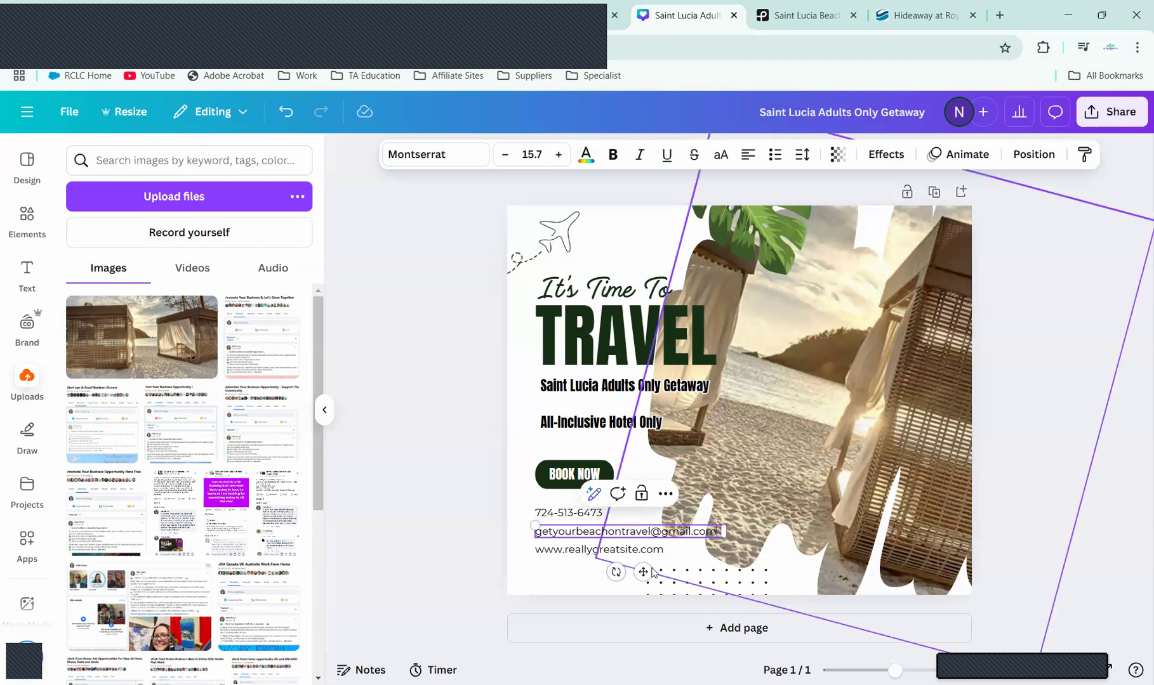
left_click(579, 553)
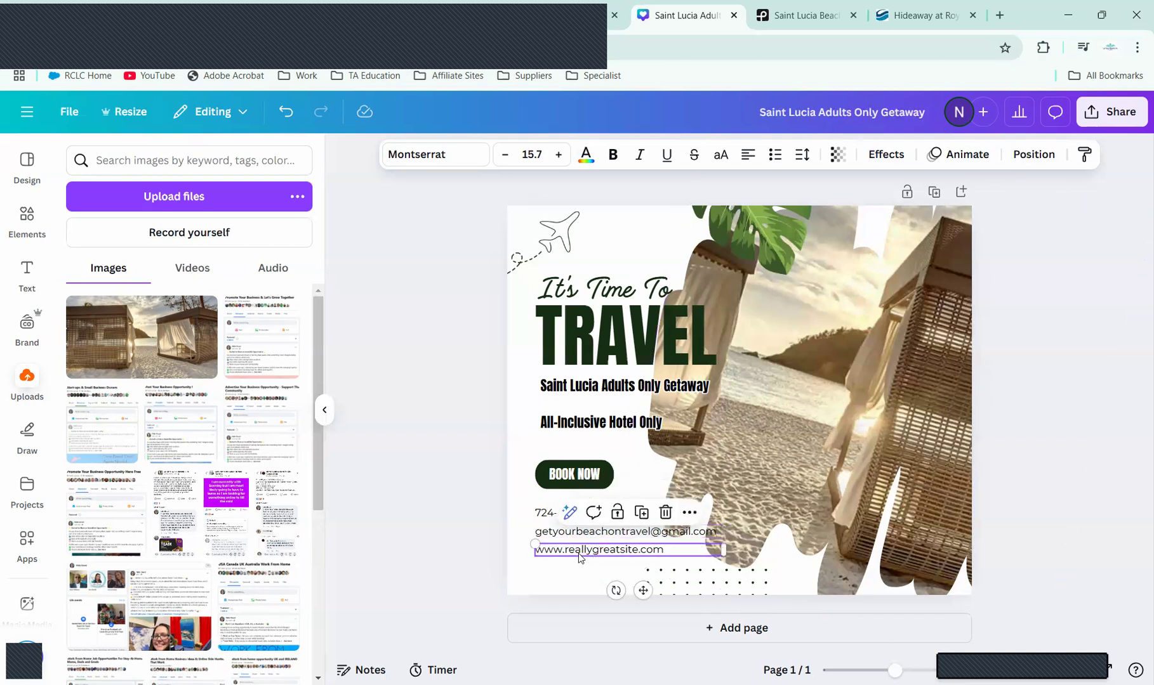
Step: Delete the website line and move the e-mail and phone lines down into its space
key("Delete")
mouse_move(573, 536)
left_mouse_down()
mouse_move(574, 568)
mouse_move(563, 556)
left_mouse_up()
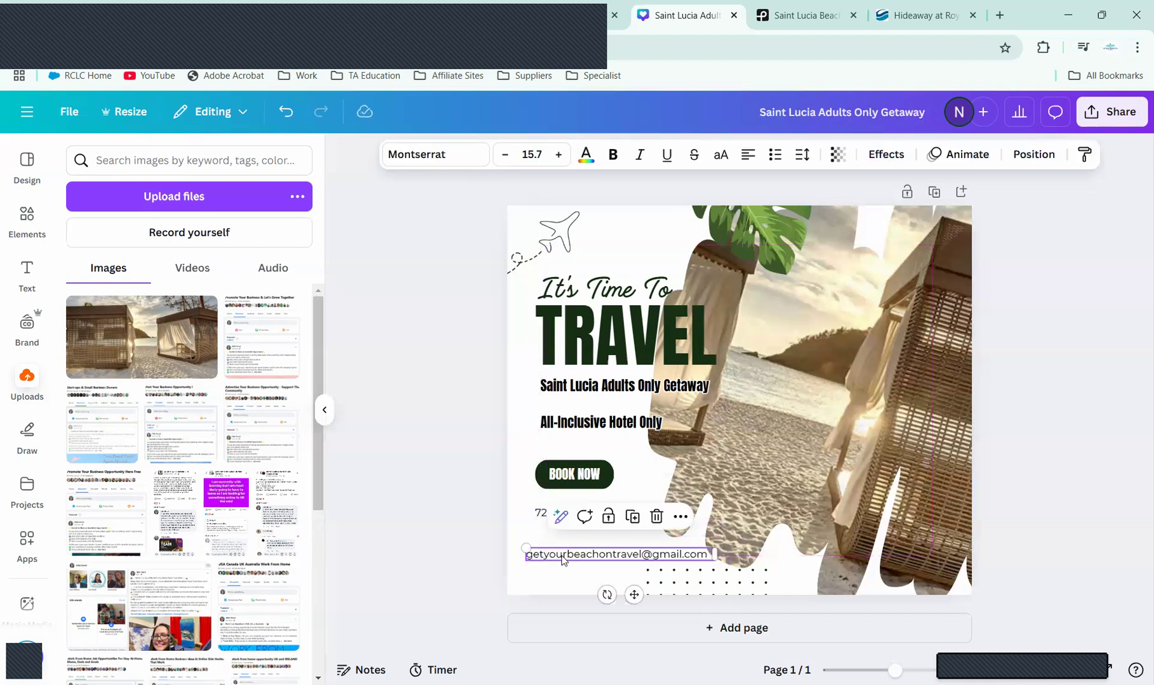
left_click_drag(543, 514, 543, 545)
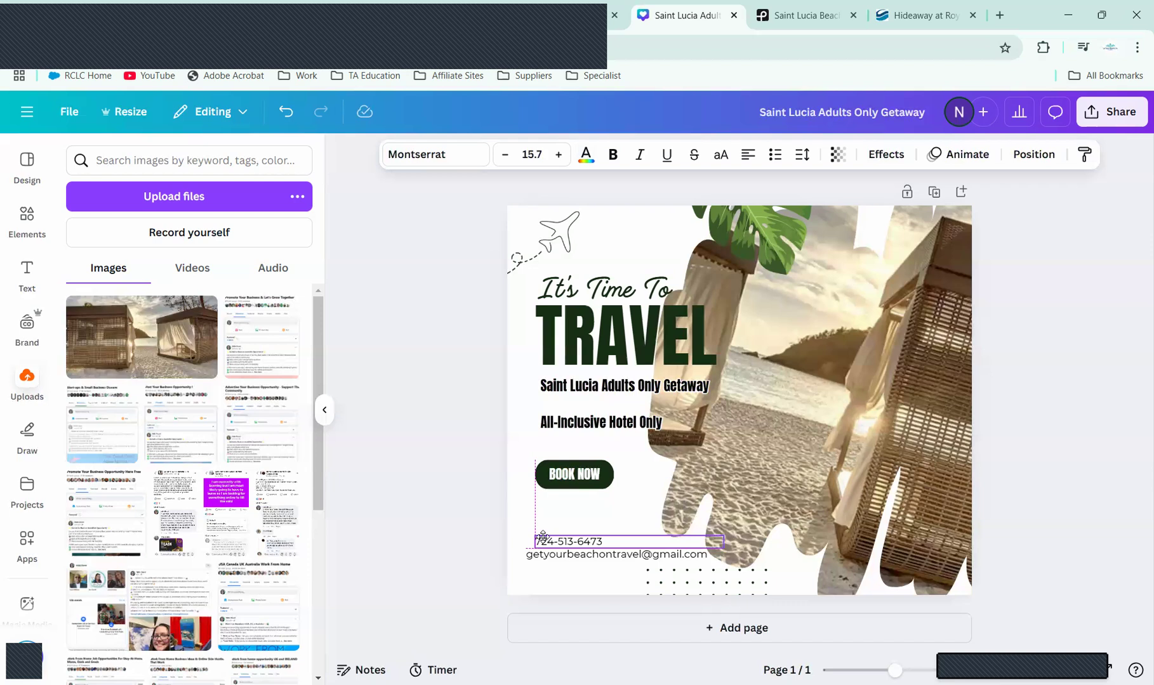
Step: Move the BOOK NOW button and Saint Lucia getaway lines lower, then open the page notes
left_click(565, 459)
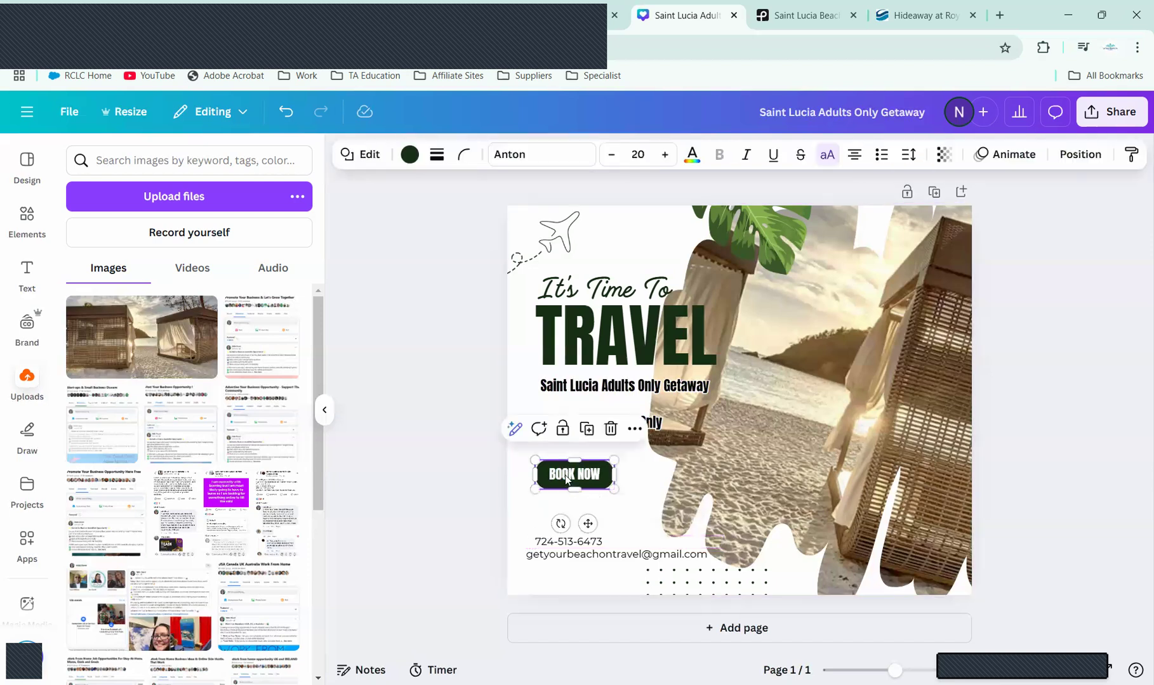
left_click_drag(566, 479, 564, 503)
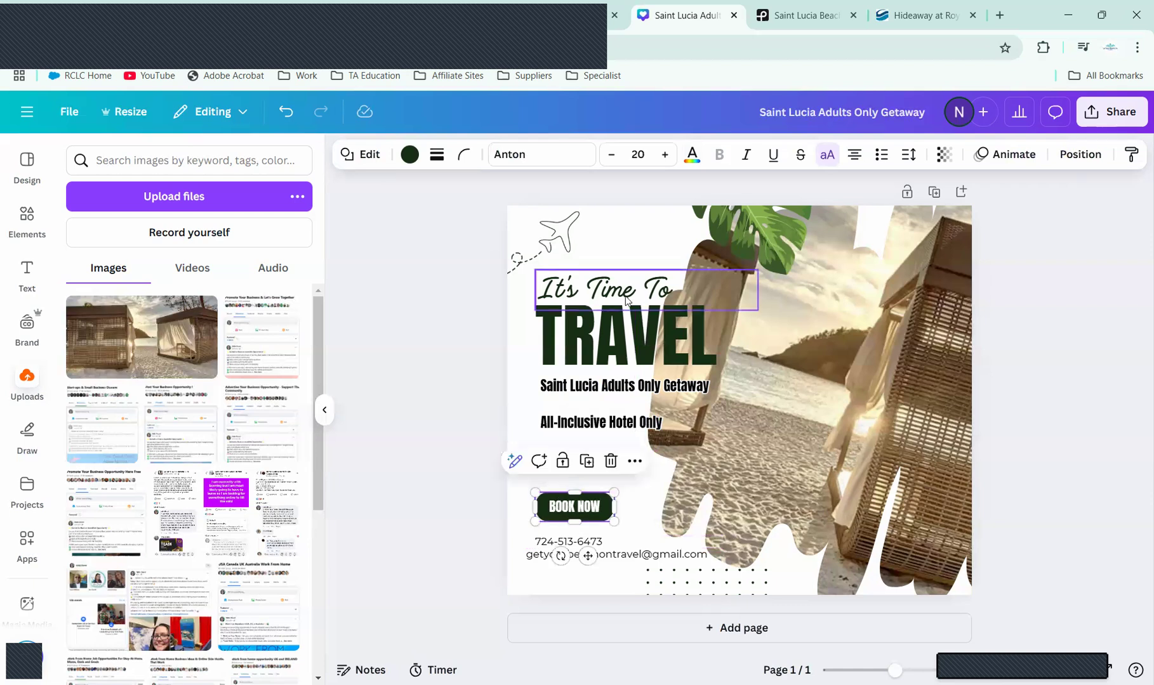
left_click_drag(608, 388, 604, 415)
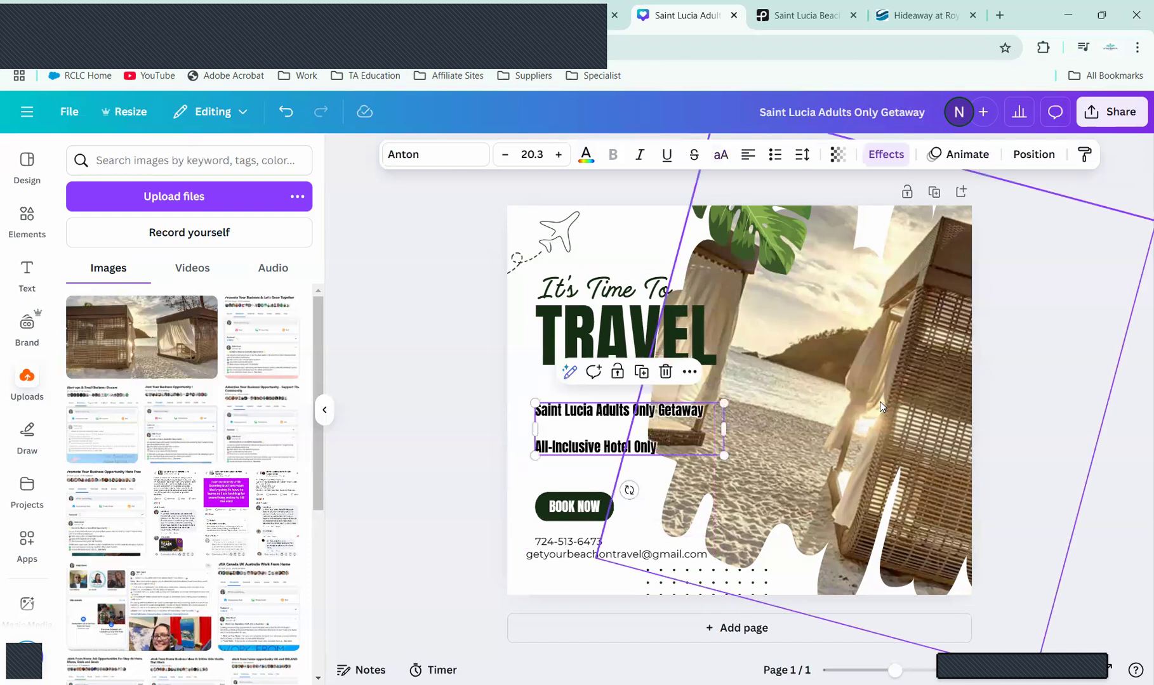
left_click(1066, 414)
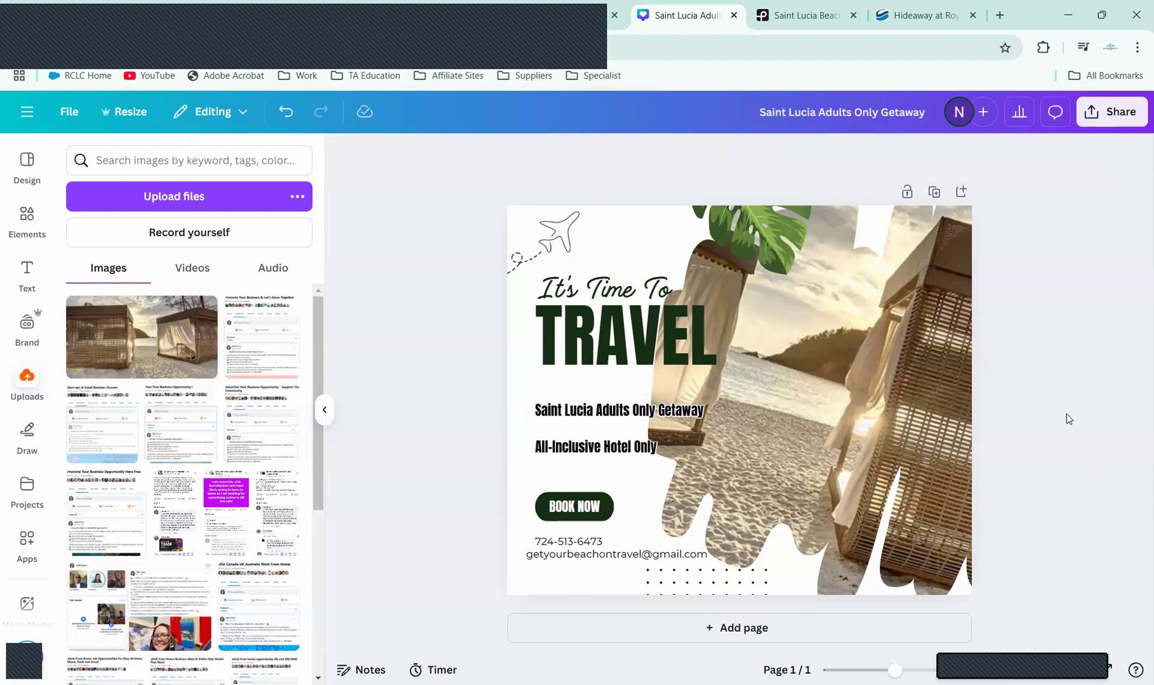
left_click(374, 668)
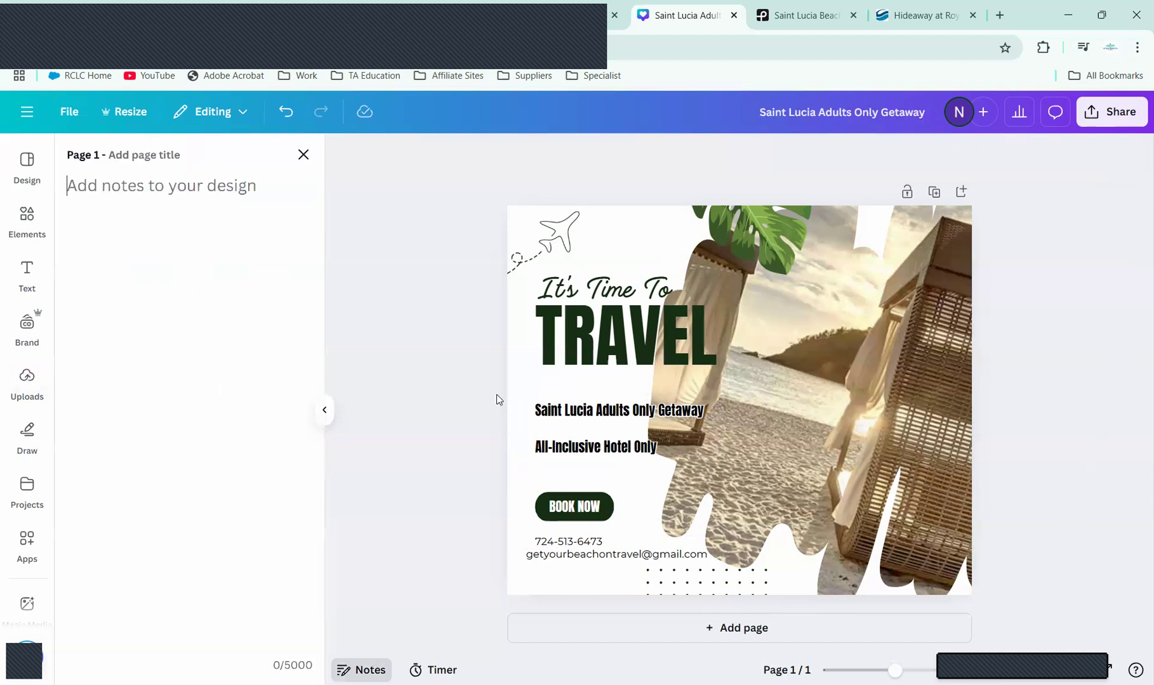
Step: Copy the ChatGPT-written Saint Lucia caption and paste it into the design's page notes
left_click(314, 8)
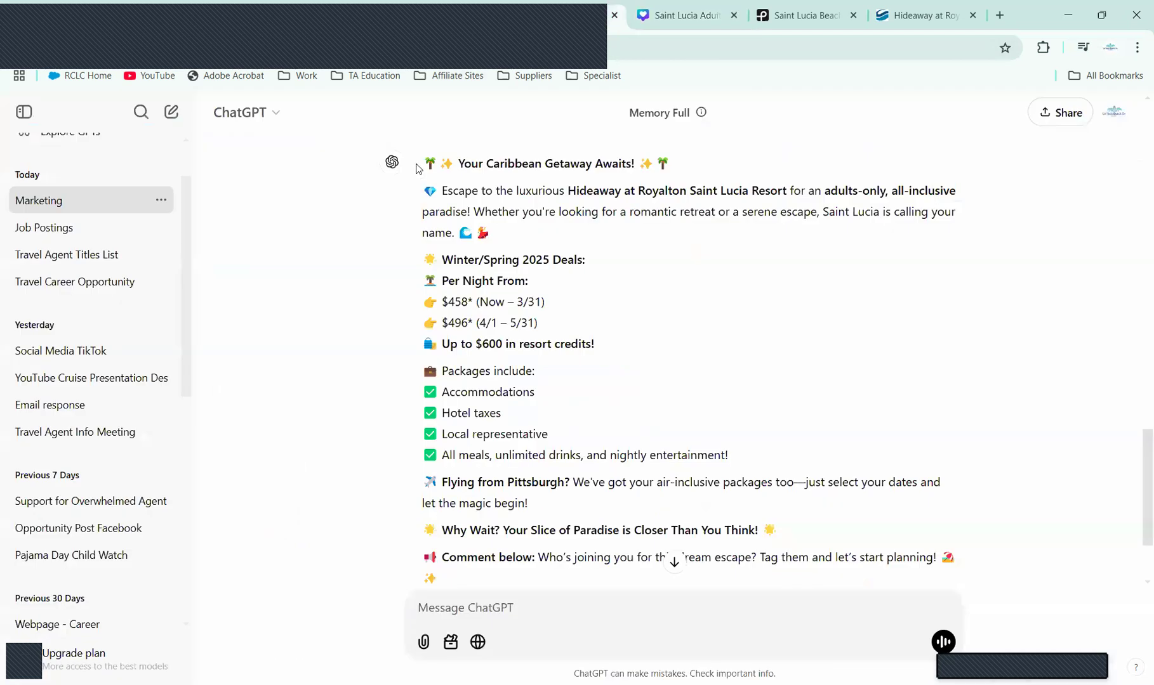
left_click_drag(416, 167, 805, 498)
key("ctrl+c")
scroll(801, 499, "down", 2)
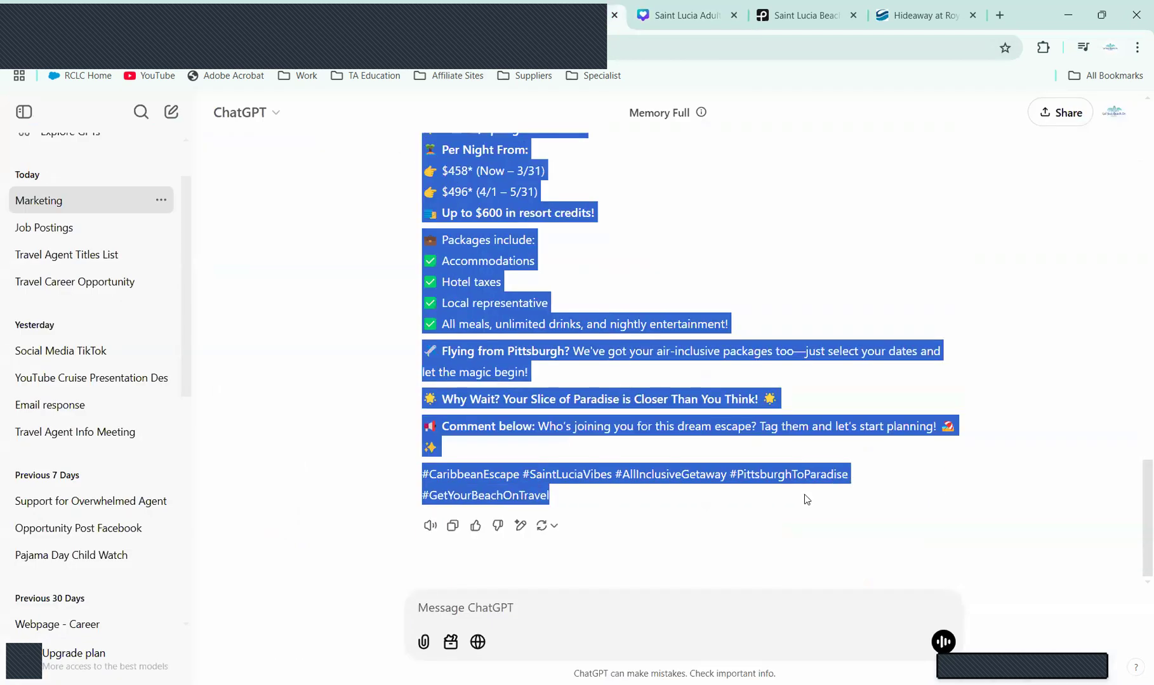
left_click(678, 18)
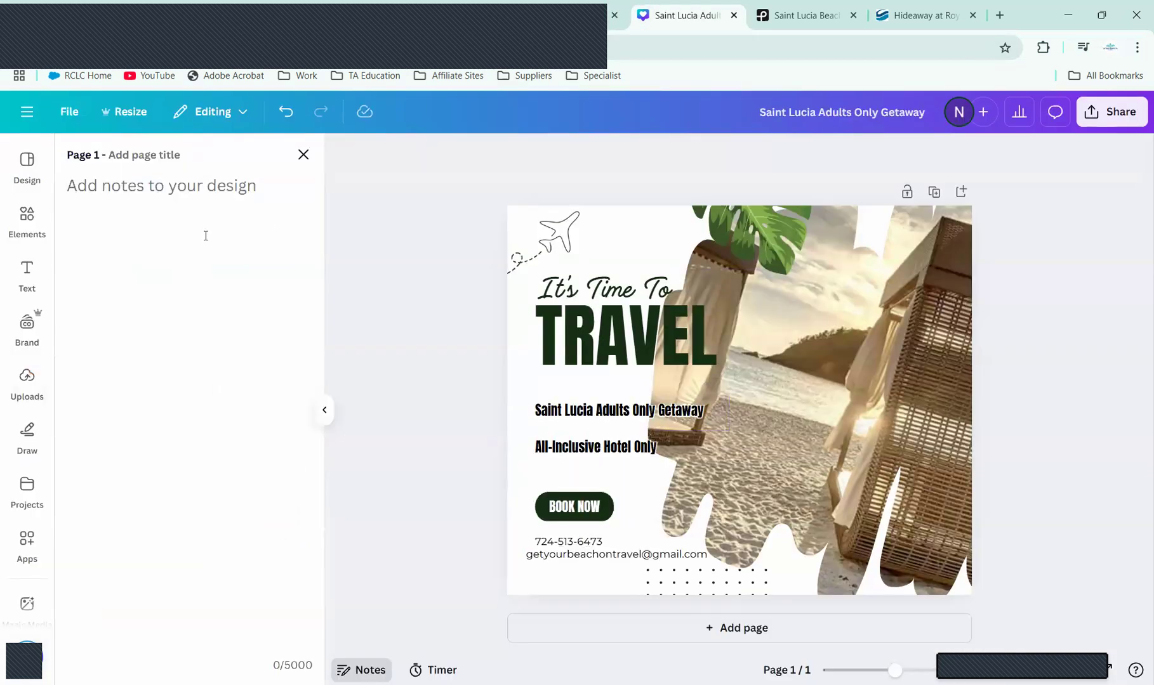
key("ctrl+v")
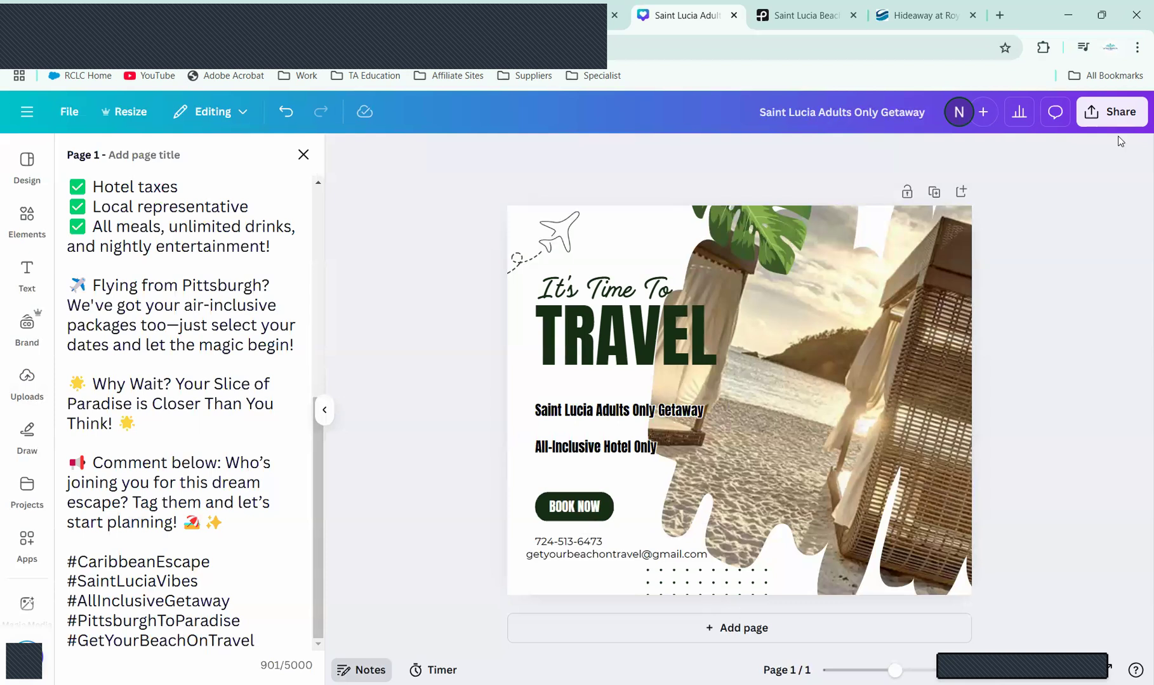
Step: Download the Saint Lucia flyer as a PNG image and go to the Facebook home feed
left_click(1118, 118)
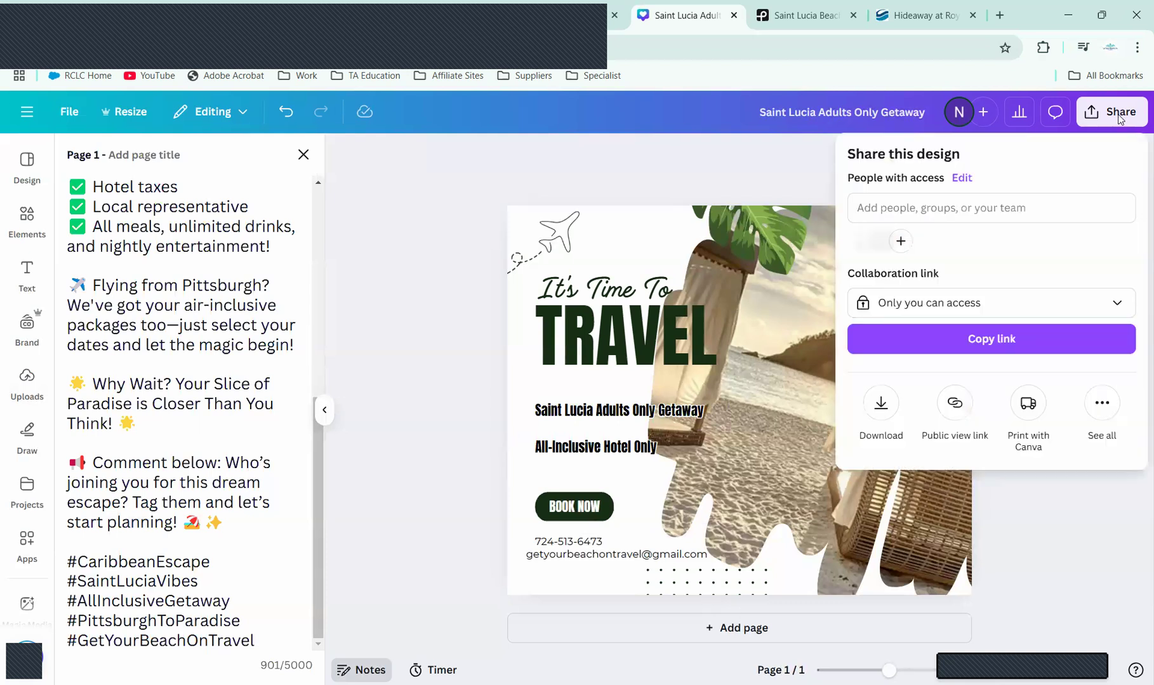
left_click(881, 403)
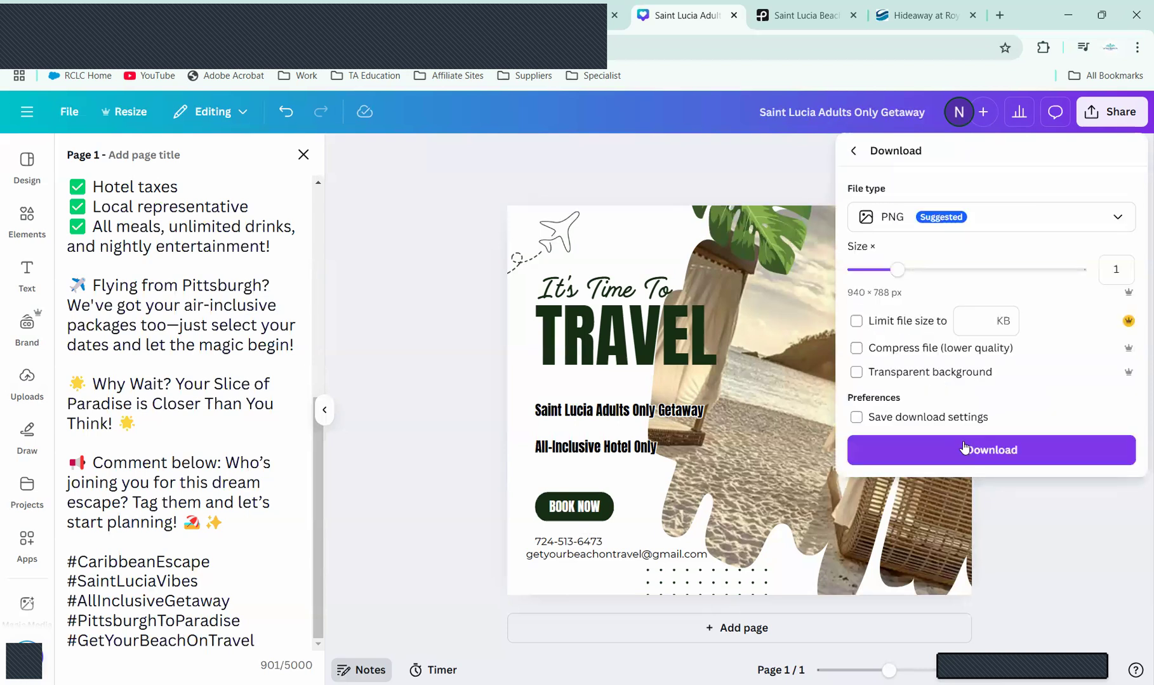
left_click(966, 450)
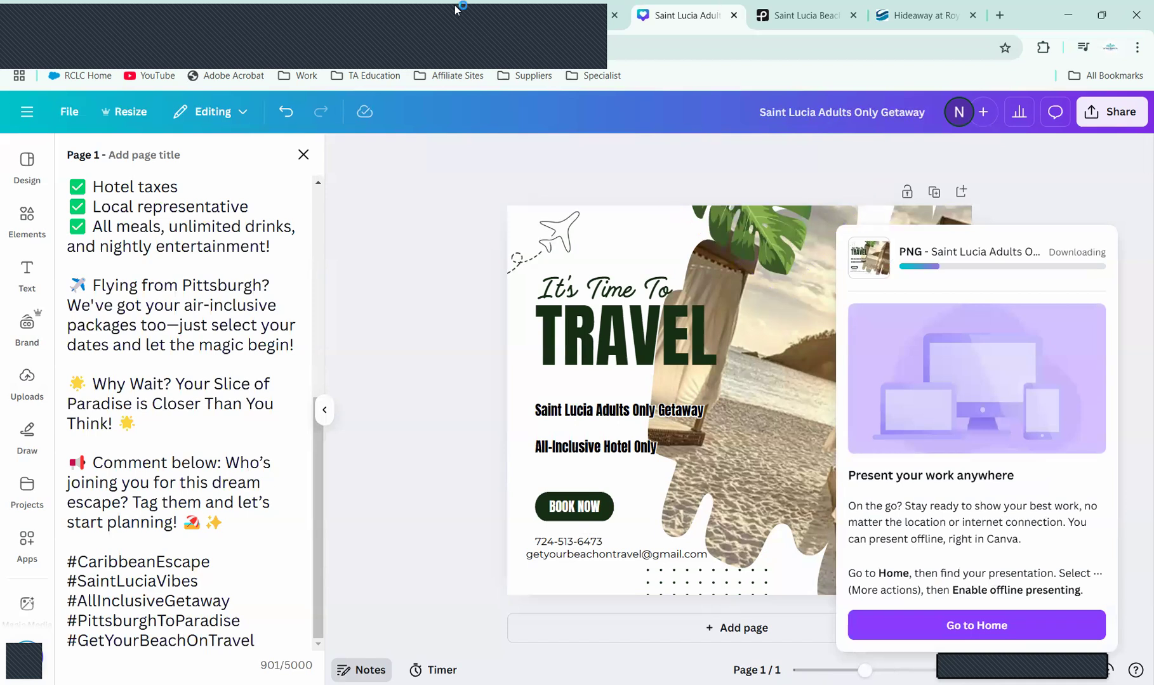
left_click(54, 10)
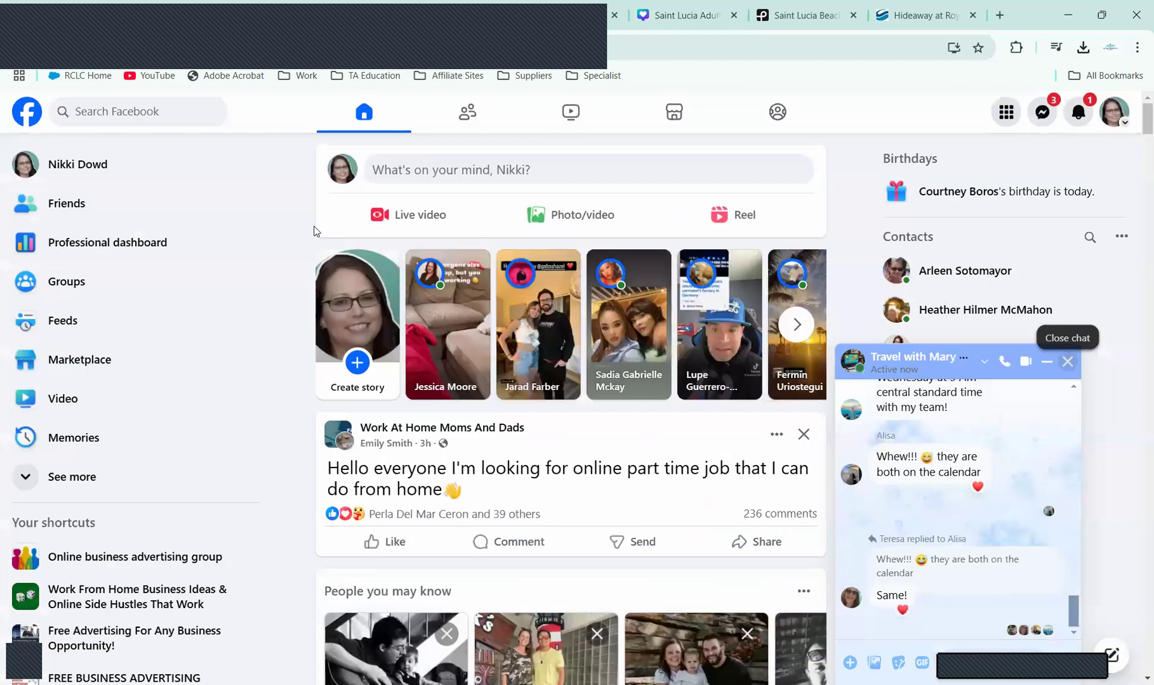
Step: Start a new Facebook post, attach the downloaded flyer PNG and paste the ChatGPT caption
left_click(475, 175)
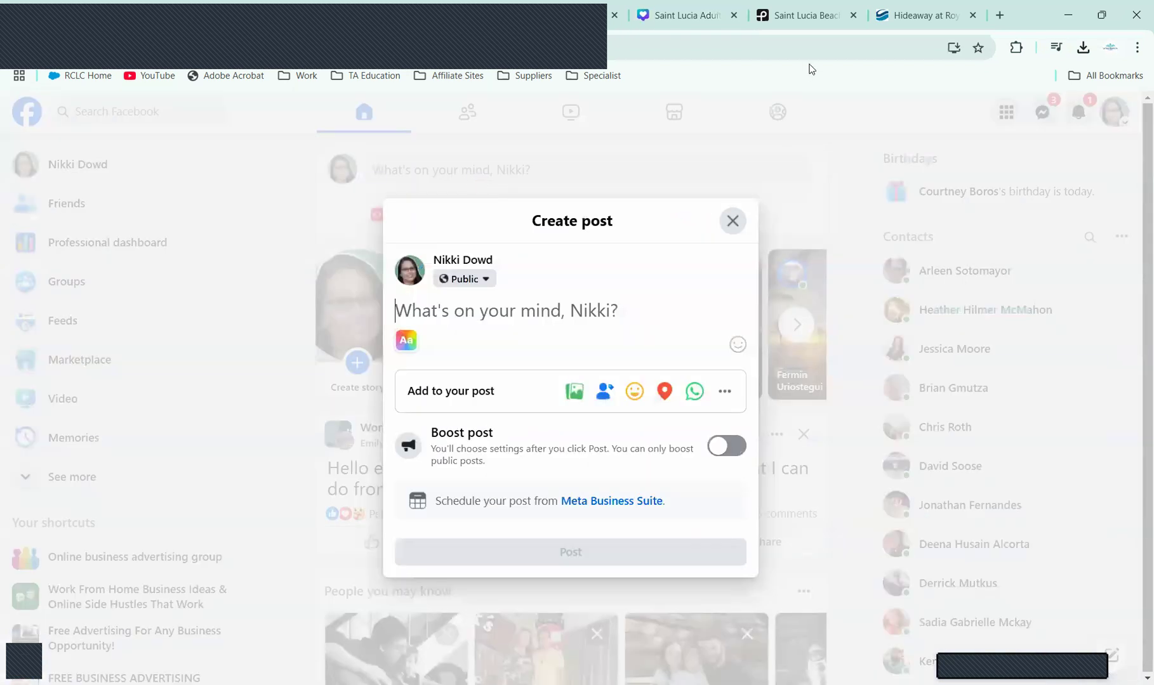
left_click(1085, 56)
left_click_drag(943, 116, 545, 315)
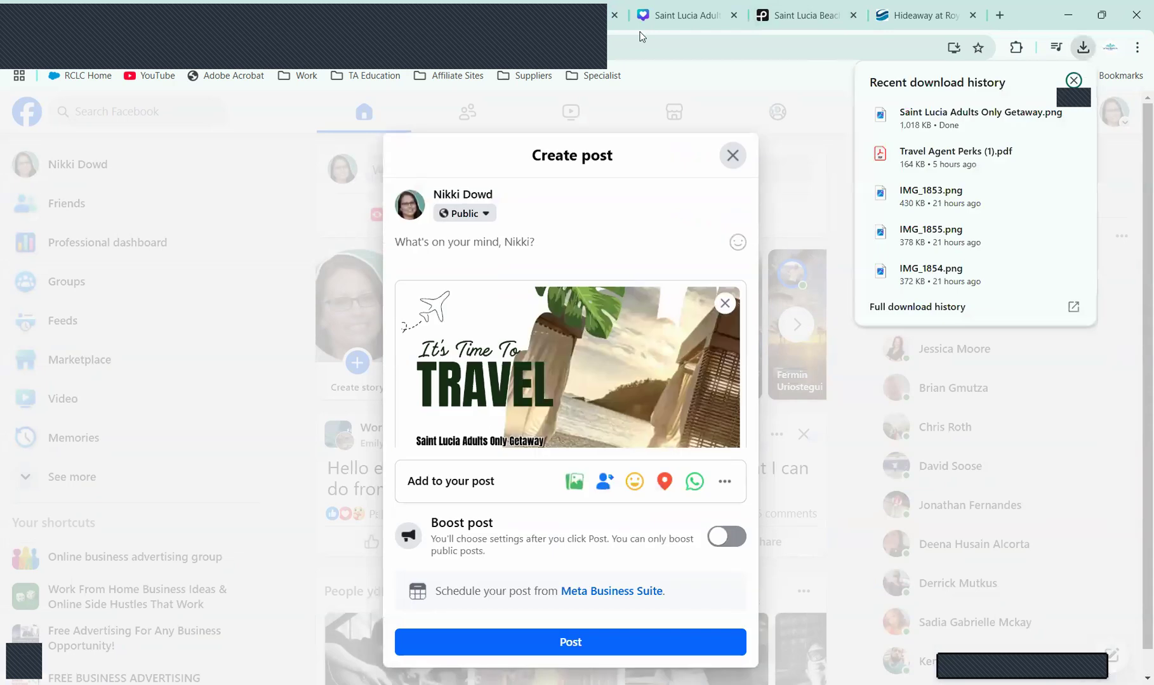
left_click(569, 15)
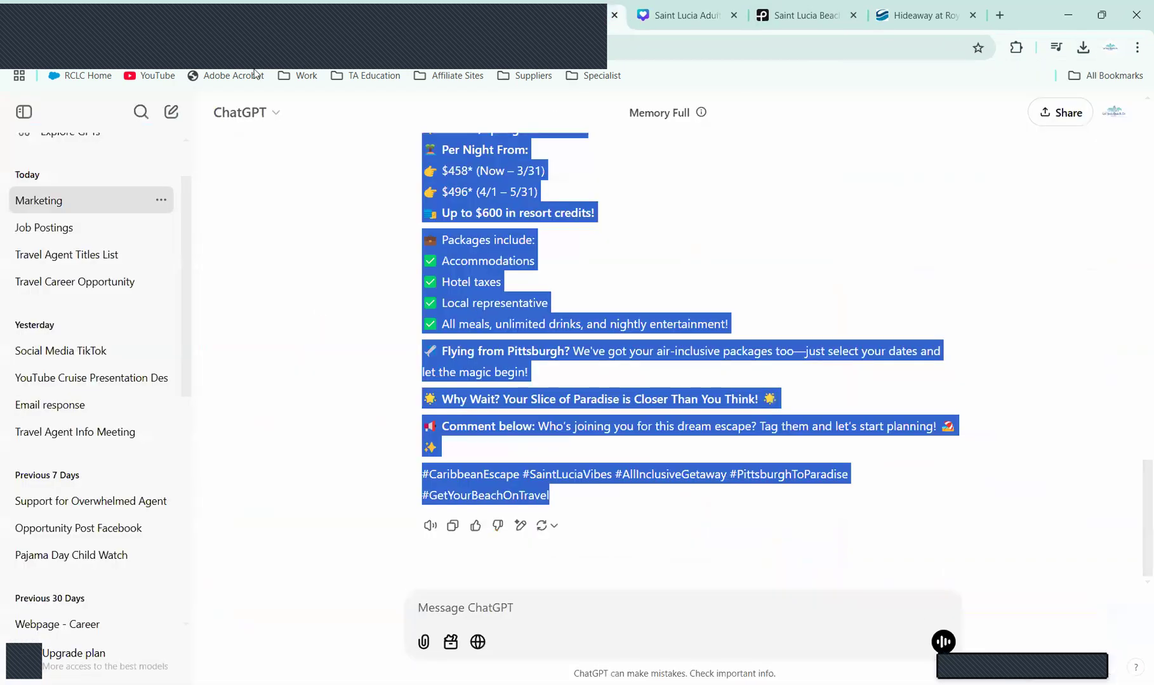
left_click(311, 15)
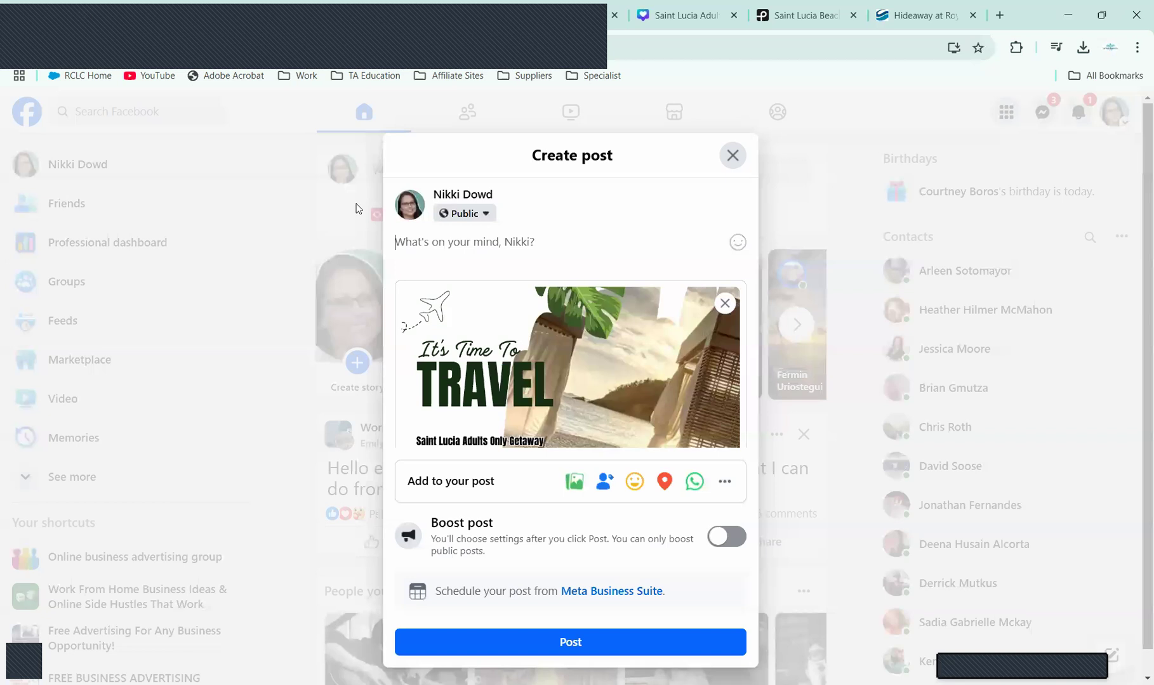
left_click(509, 237)
key("ctrl+v")
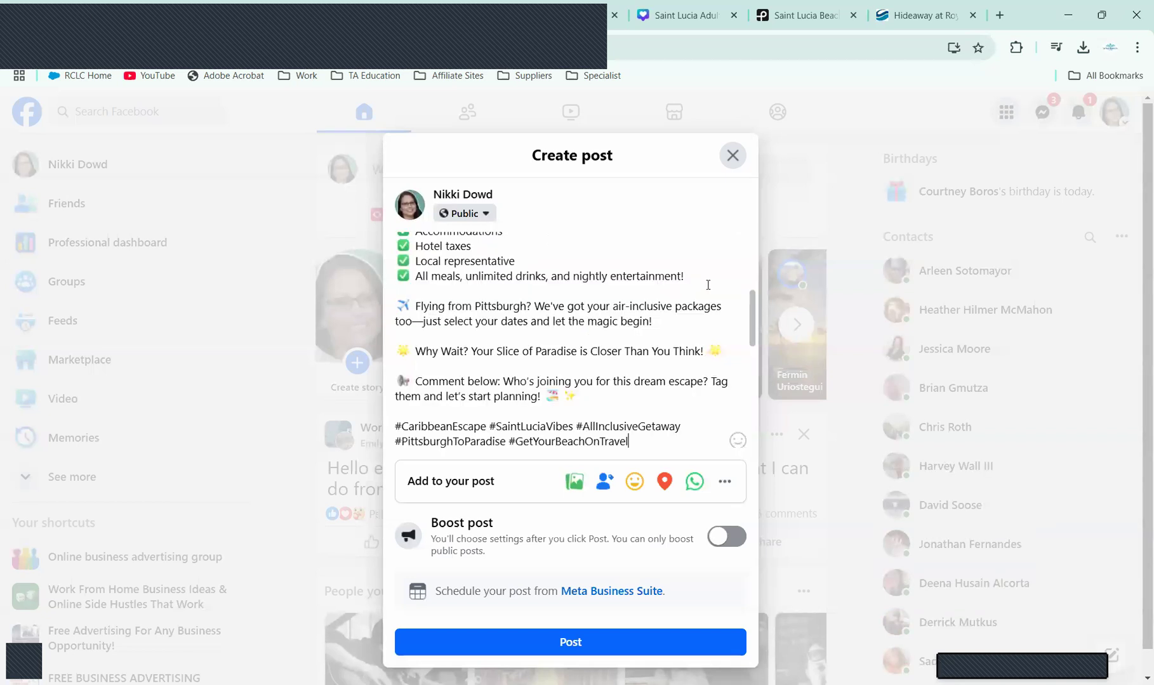
Step: Turn the caption's hashtags, like #GetYourBeachOnTravel and #CaribbeanEscape, into linked hashtags
left_click(563, 480)
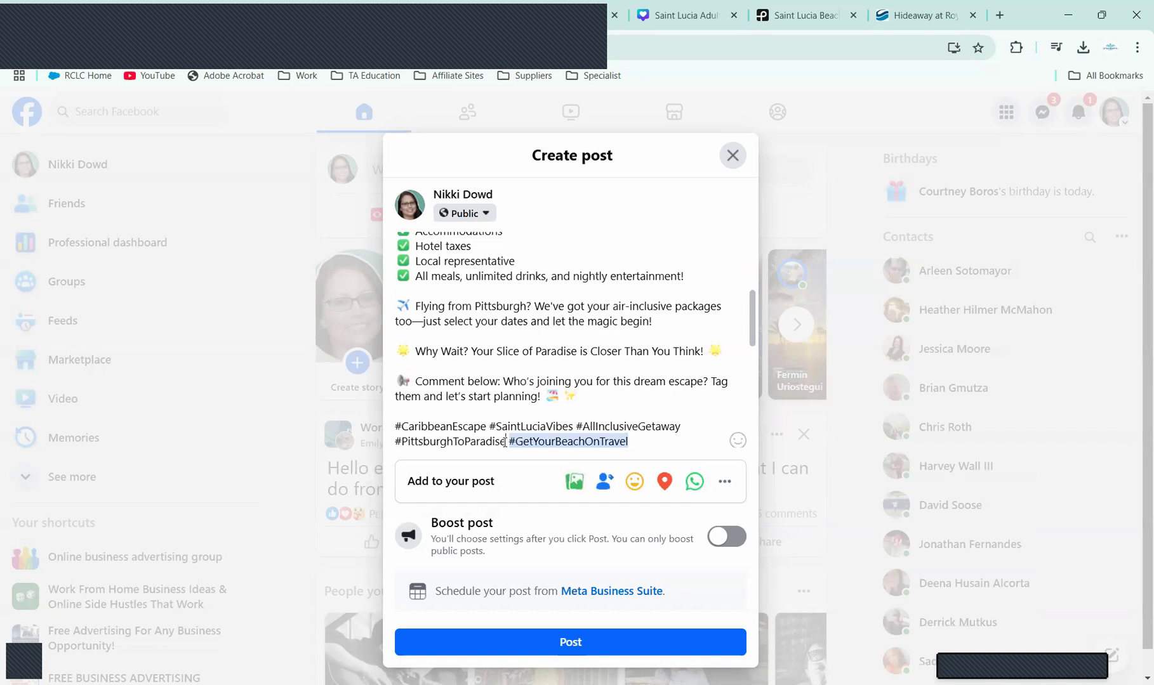
key("BackSpace")
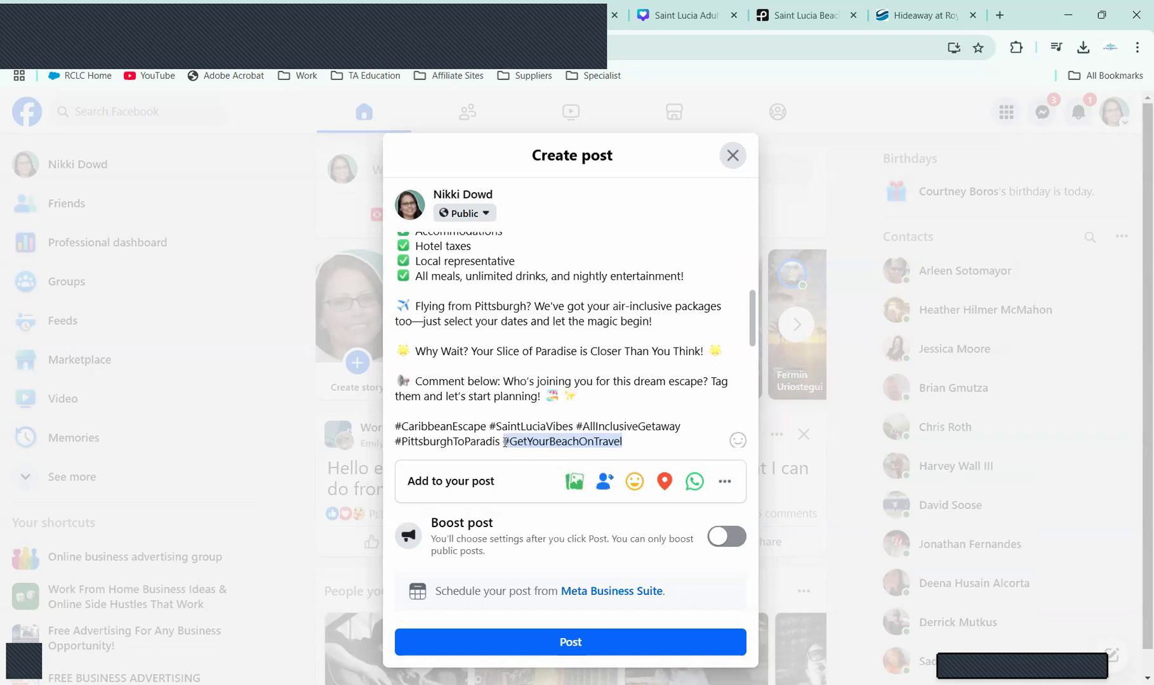
type("e")
key("Return")
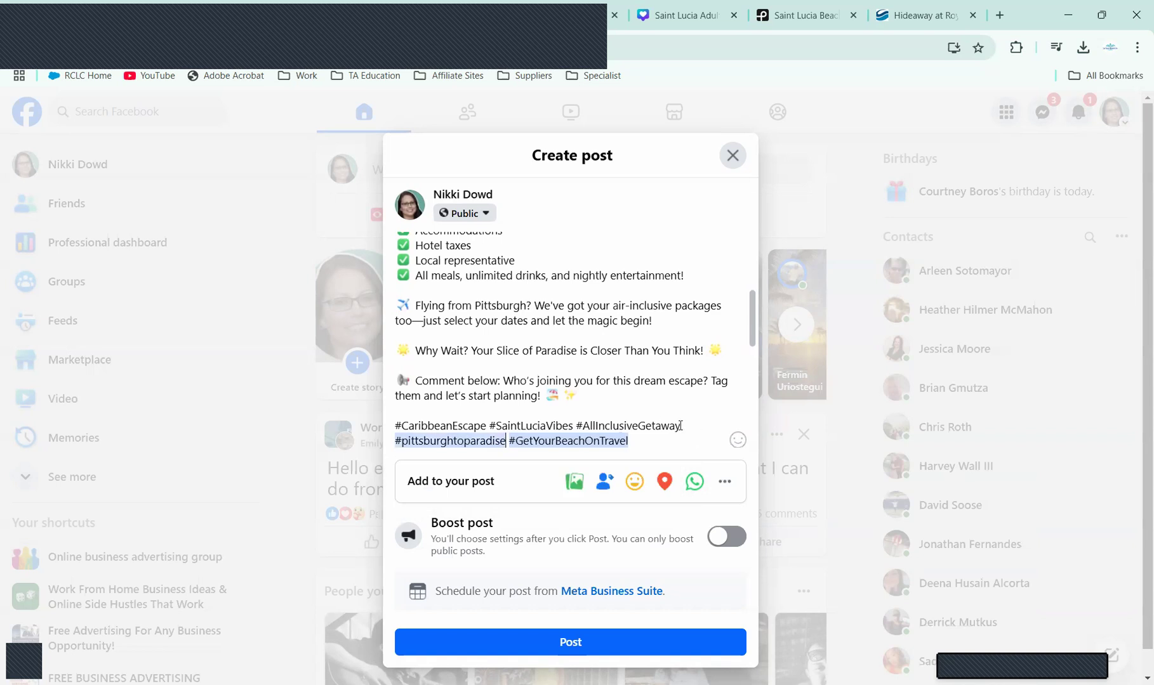
left_click(679, 426)
left_click(439, 462)
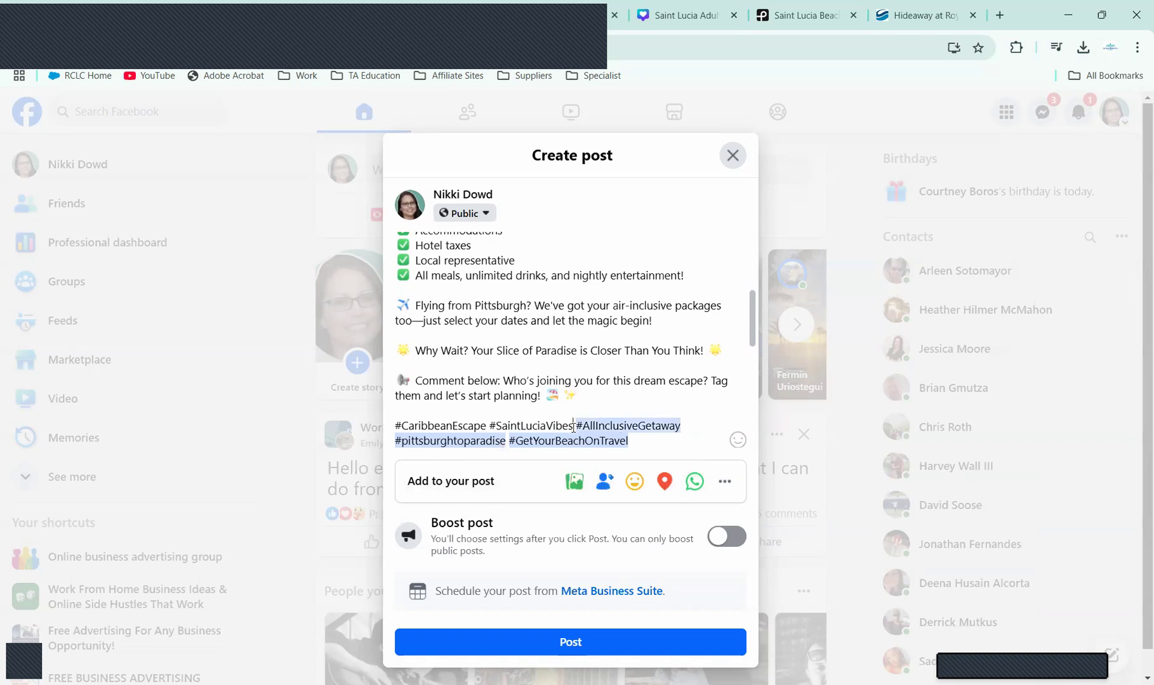
key("BackSpace")
type("s")
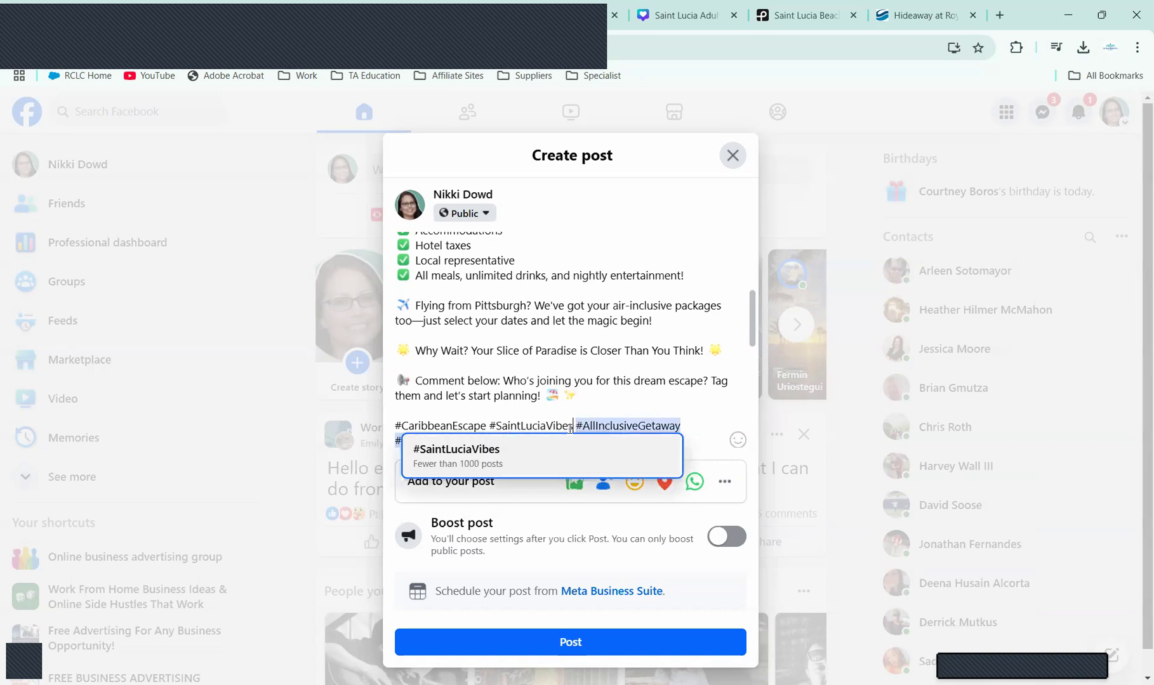
left_click(487, 425)
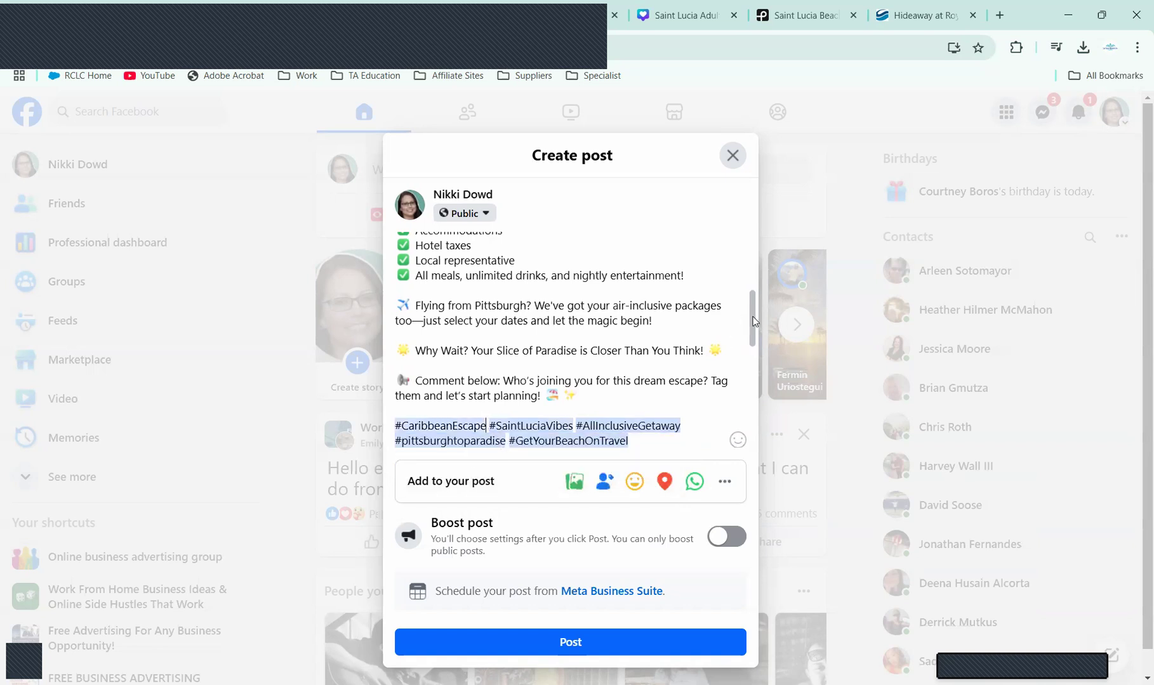
Step: Review the finished post and publish it
scroll(753, 360, "down", 1)
scroll(749, 406, "down", 5)
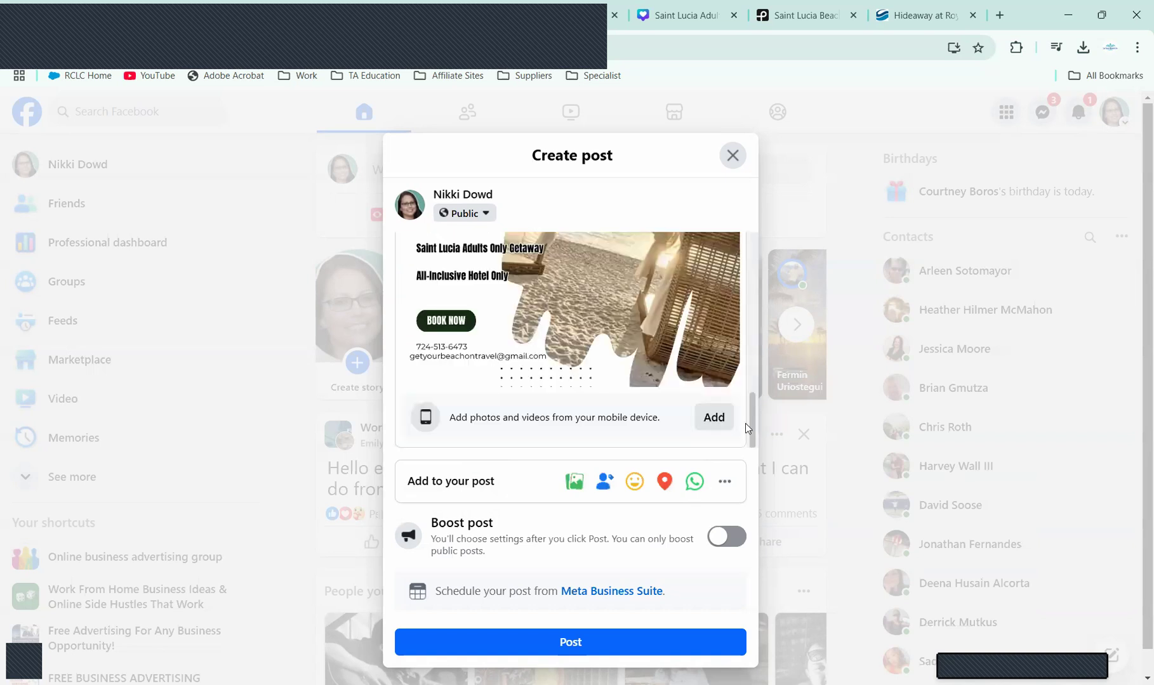
scroll(747, 406, "up", 2)
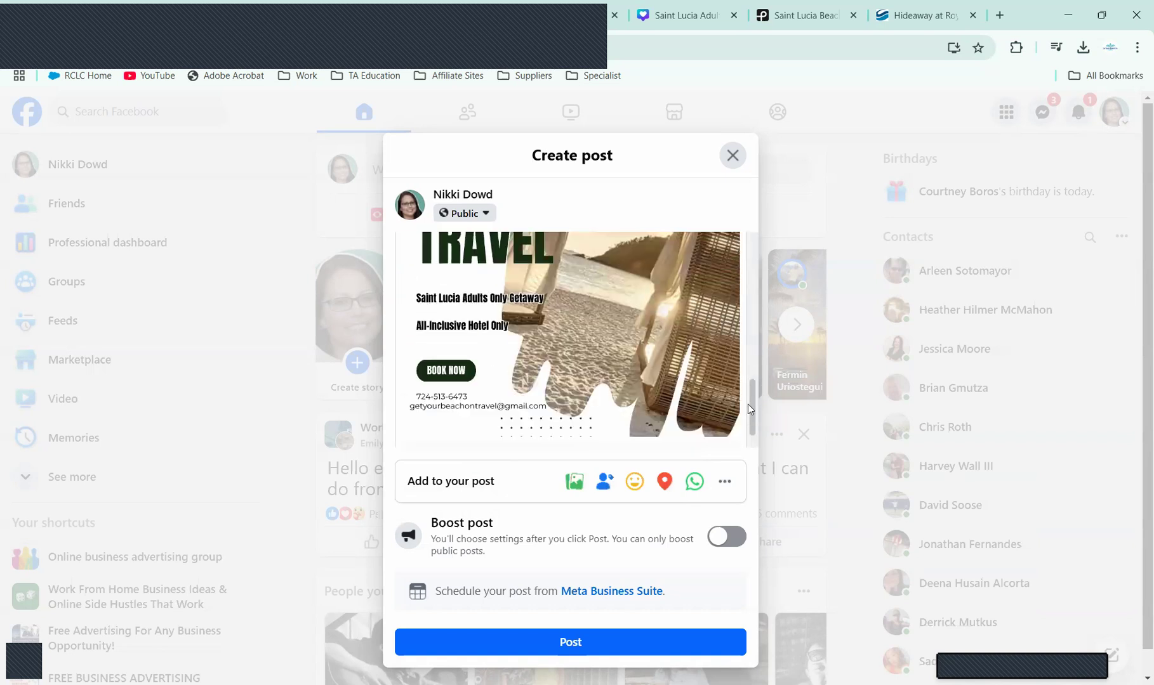
scroll(747, 404, "up", 1)
scroll(751, 375, "up", 3)
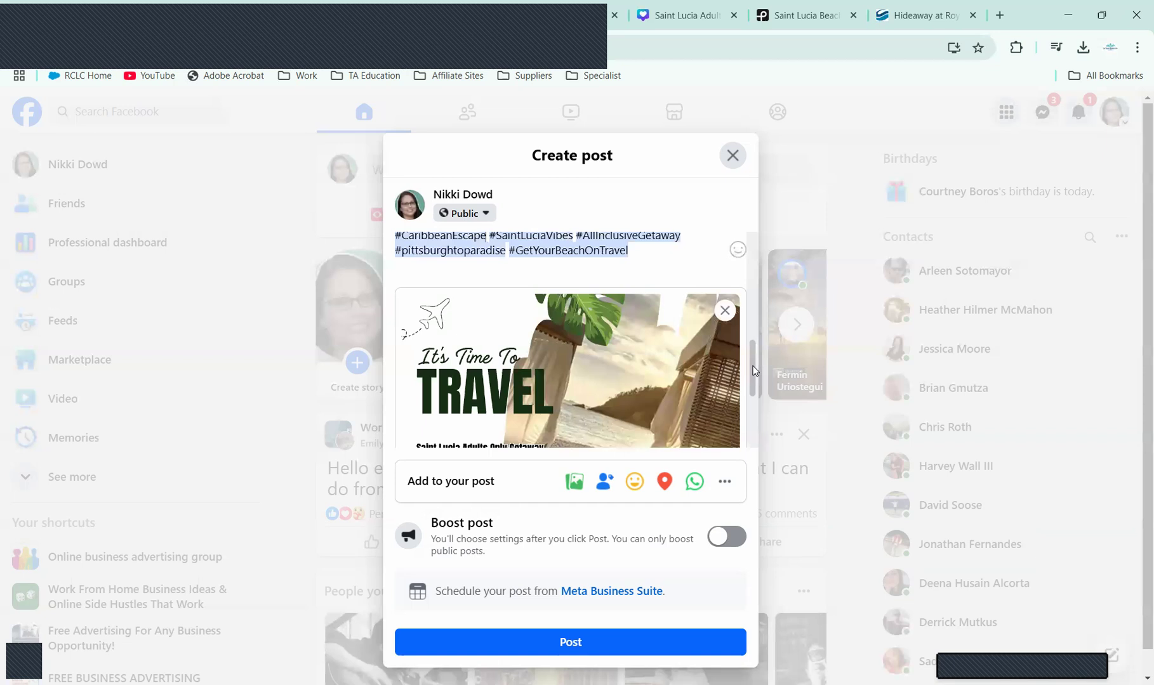
scroll(758, 324, "up", 4)
scroll(755, 274, "up", 5)
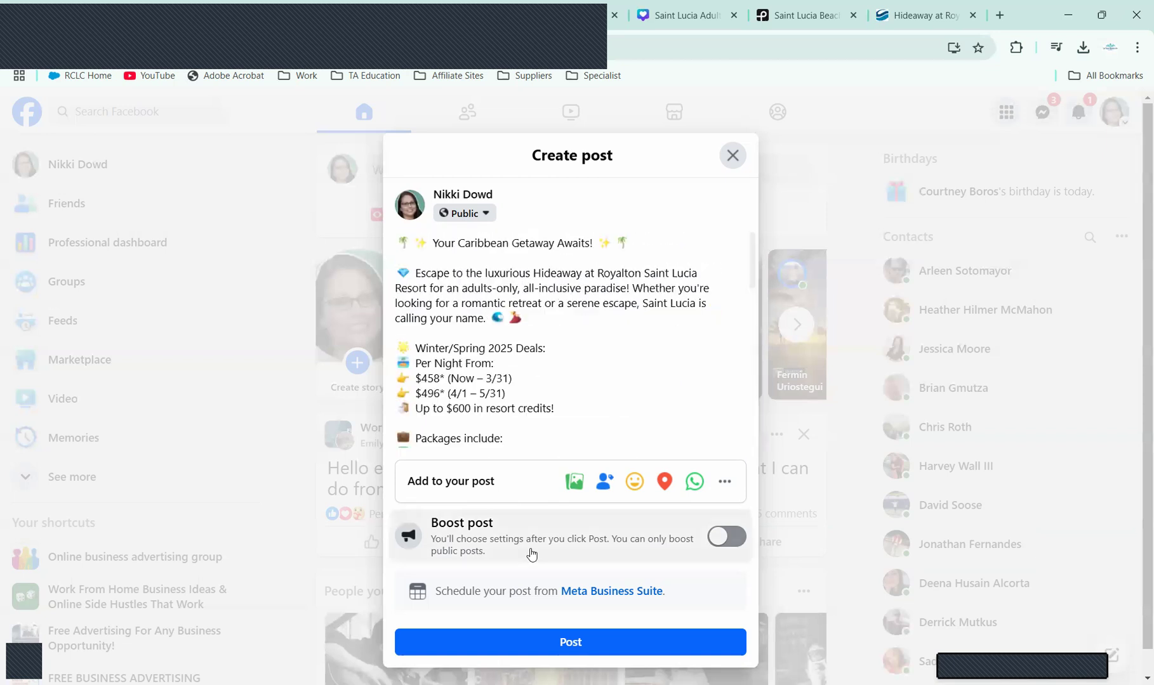
left_click(557, 644)
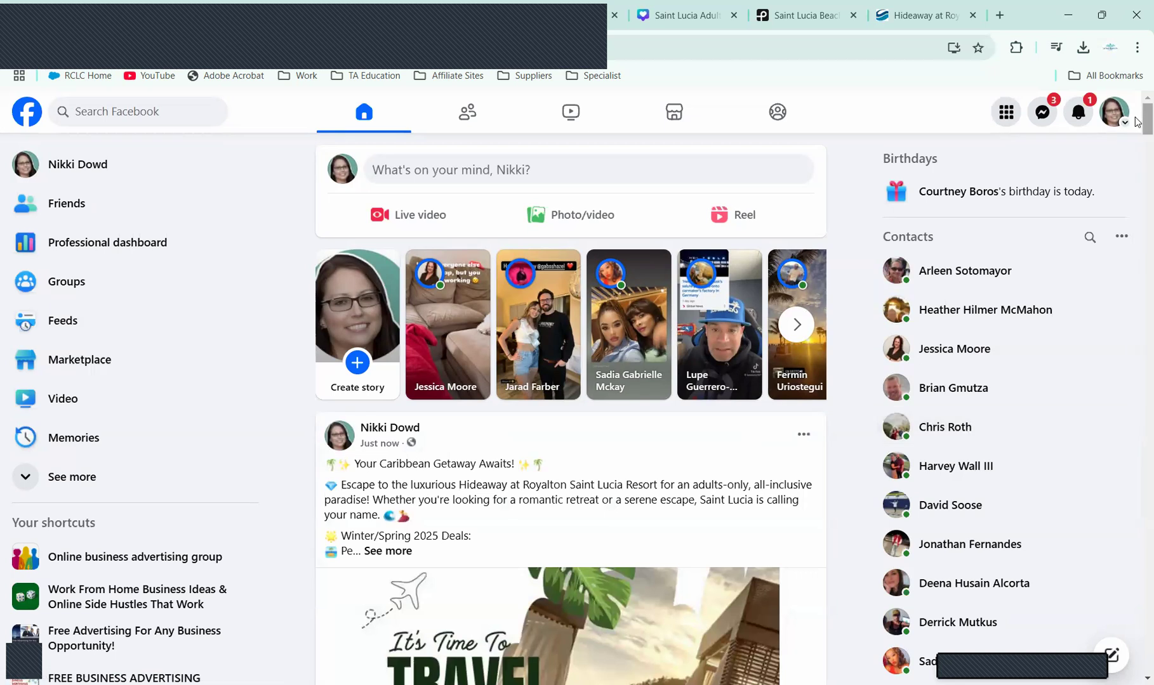
Step: Scroll the feed to the newly published Saint Lucia post's action bar
scroll(1136, 133, "down", 5)
scroll(1136, 136, "up", 2)
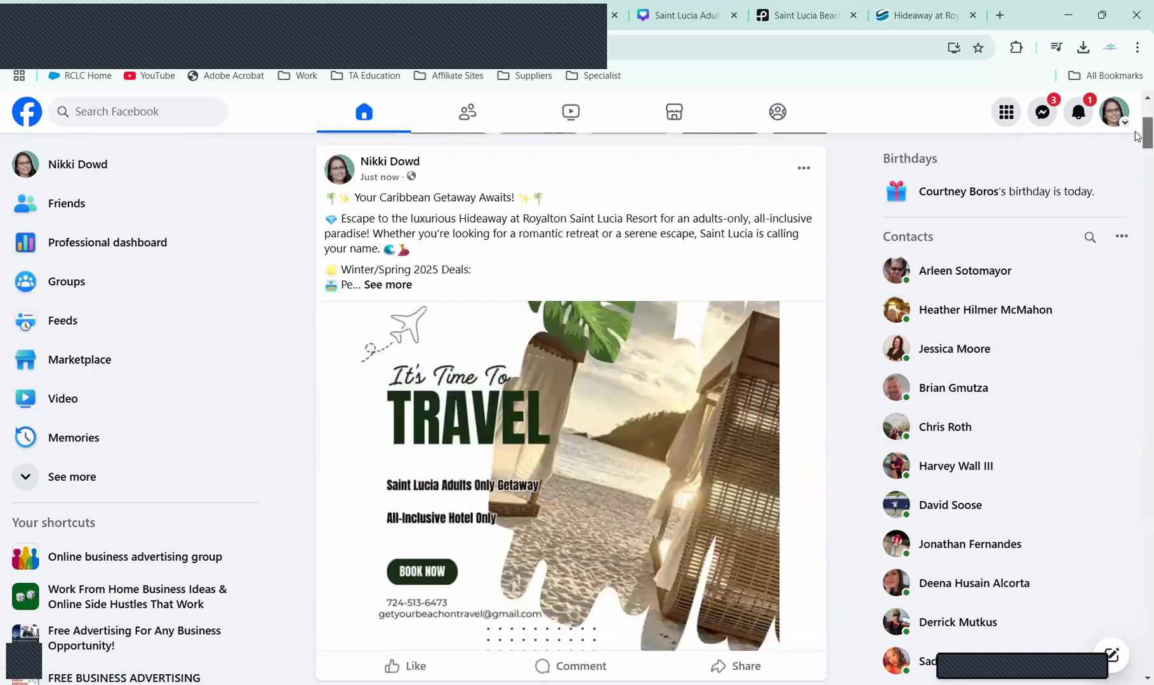
scroll(1137, 135, "up", 2)
scroll(1137, 134, "down", 1)
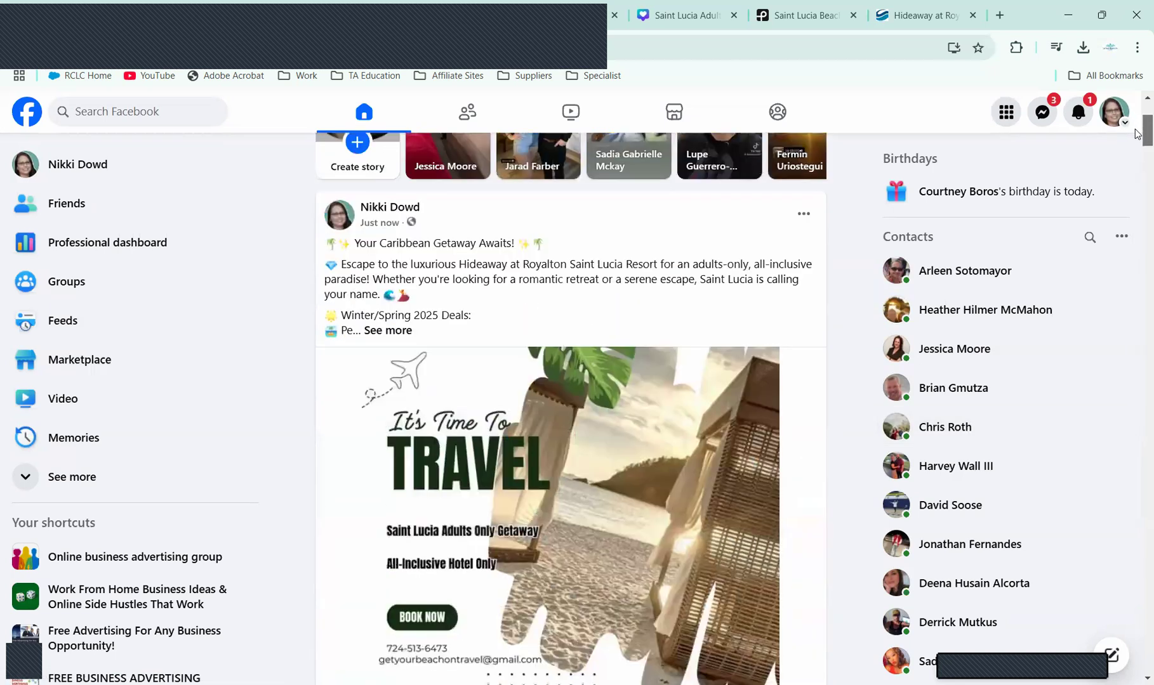
scroll(1081, 188, "down", 1)
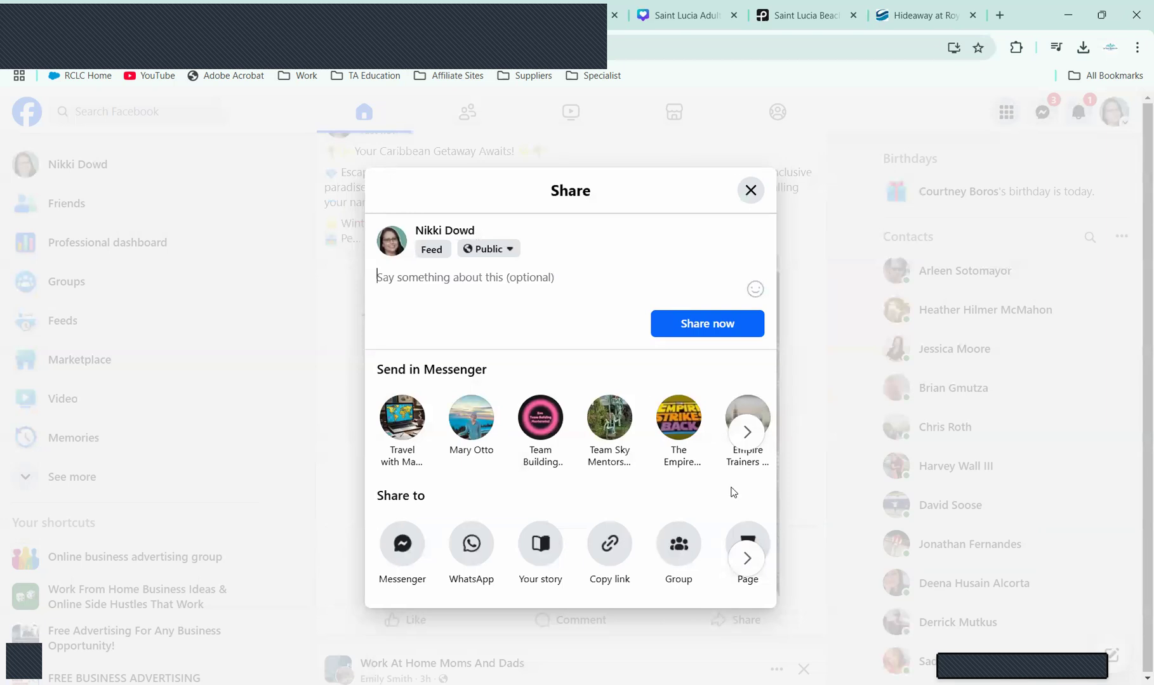
Step: Share the post to the feed with the Get Your Beach On Travel Page tagged in the caption
left_click(747, 433)
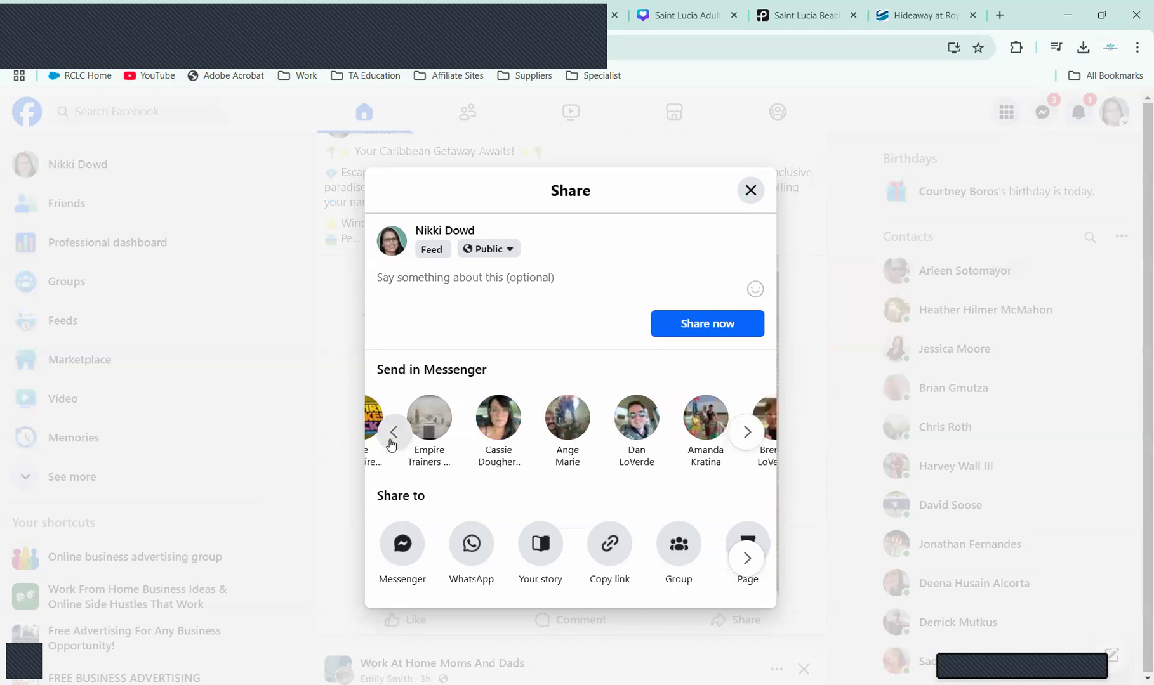
left_click(465, 274)
type("Get")
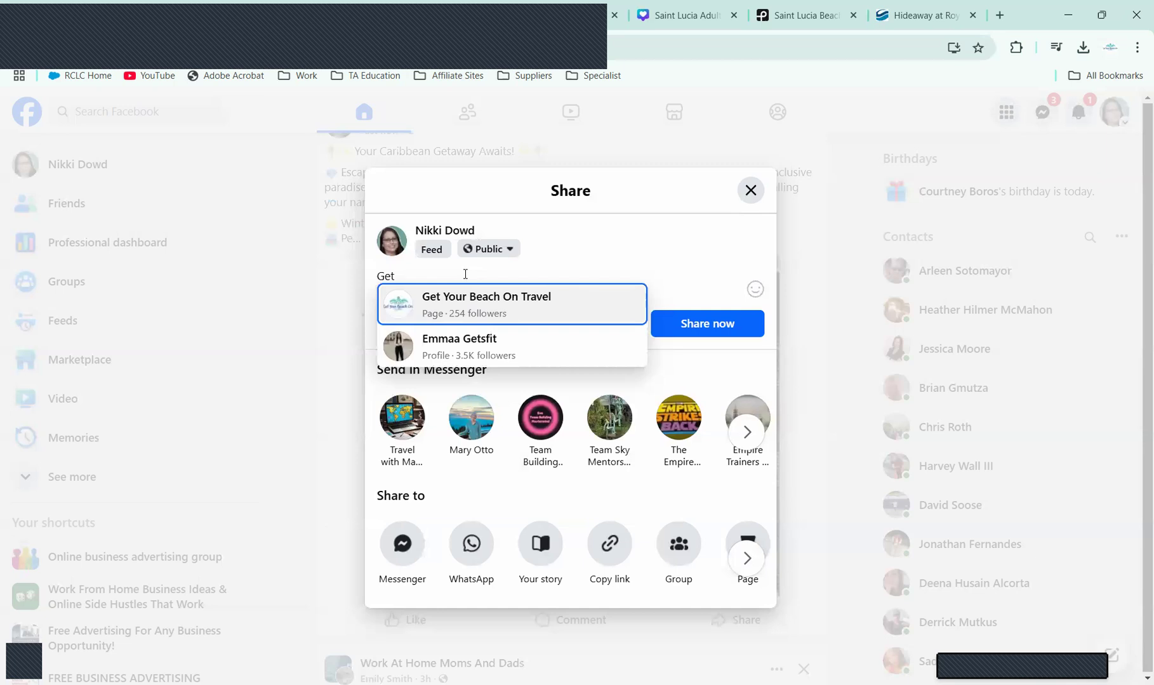
left_click(477, 304)
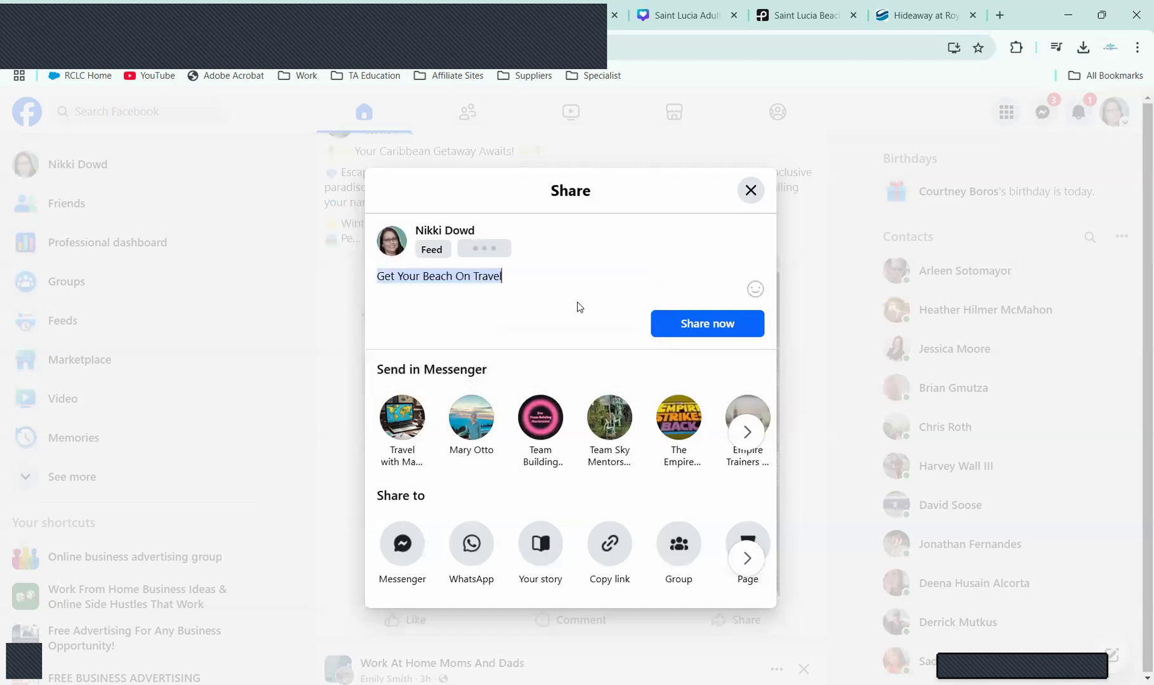
left_click(705, 331)
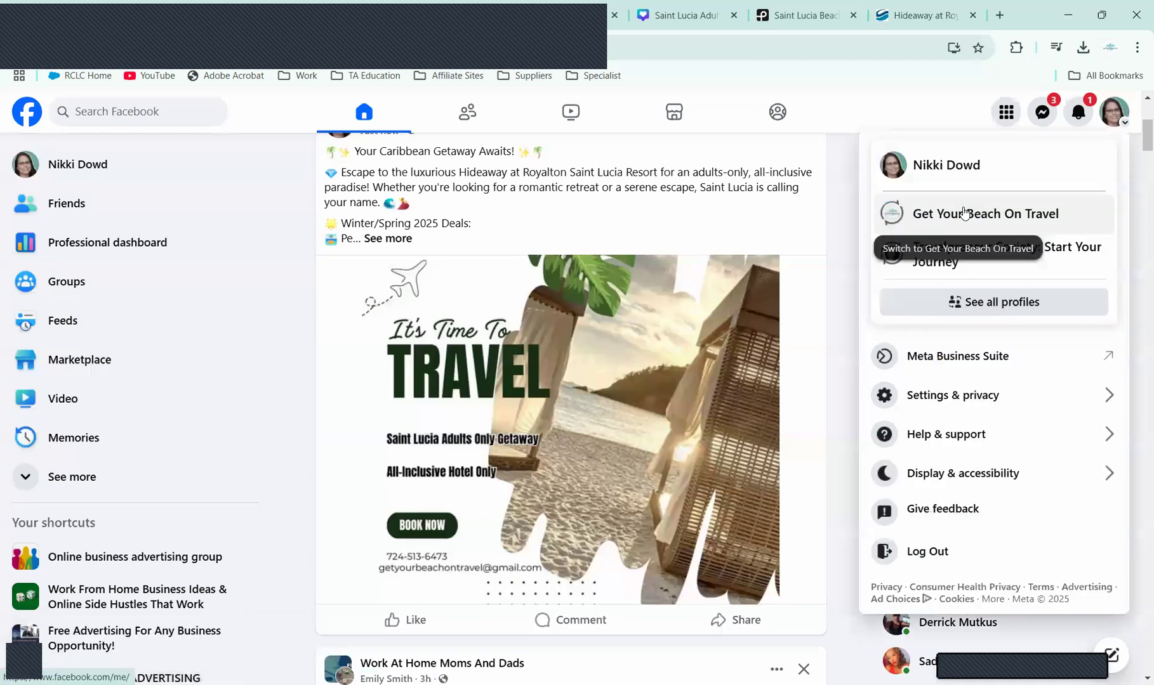
Step: Switch to acting as the Get Your Beach On Travel Page and browse its profile
left_click(962, 211)
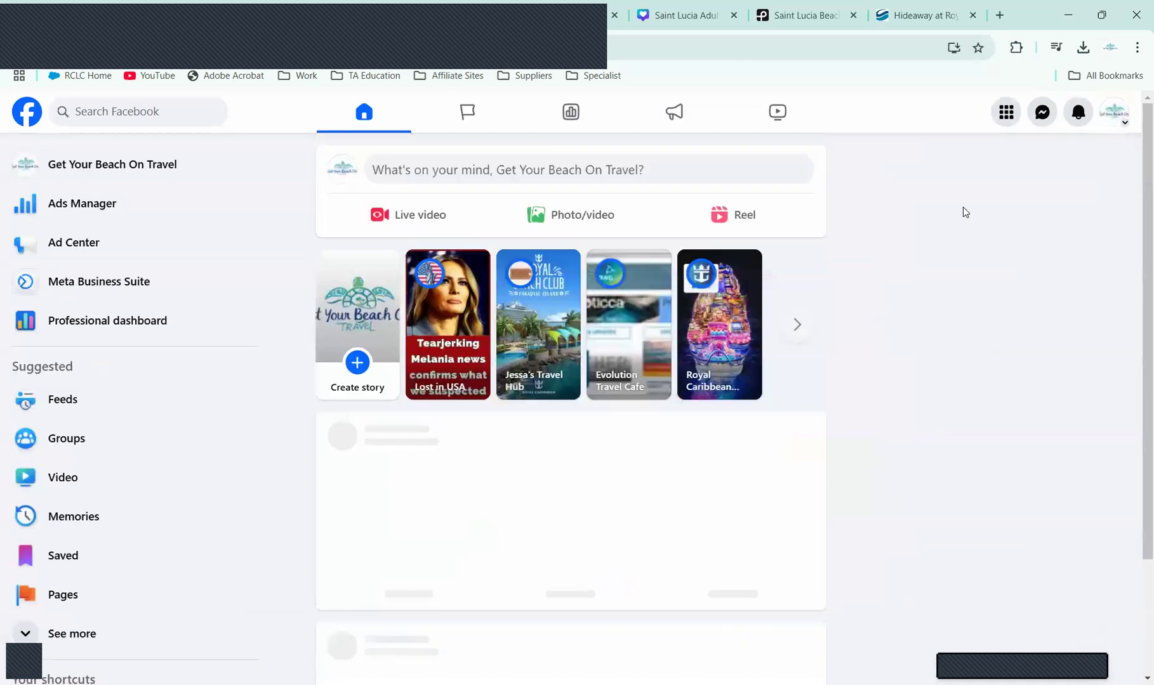
left_click(180, 168)
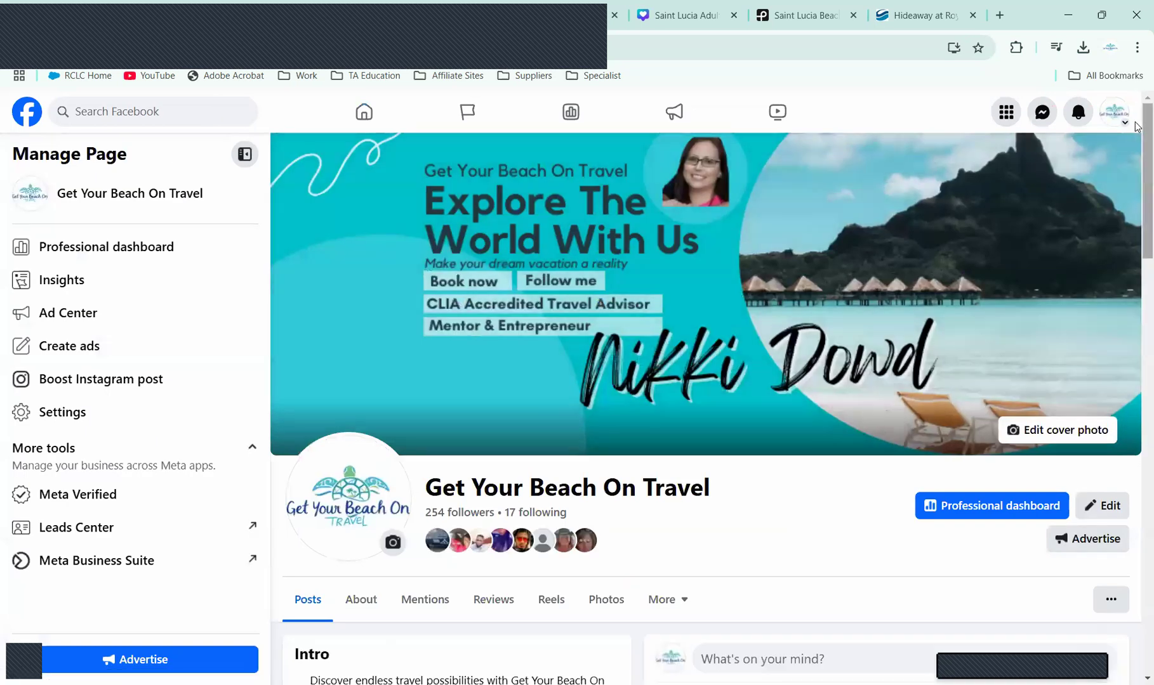
scroll(1136, 323, "down", 10)
scroll(1136, 325, "down", 3)
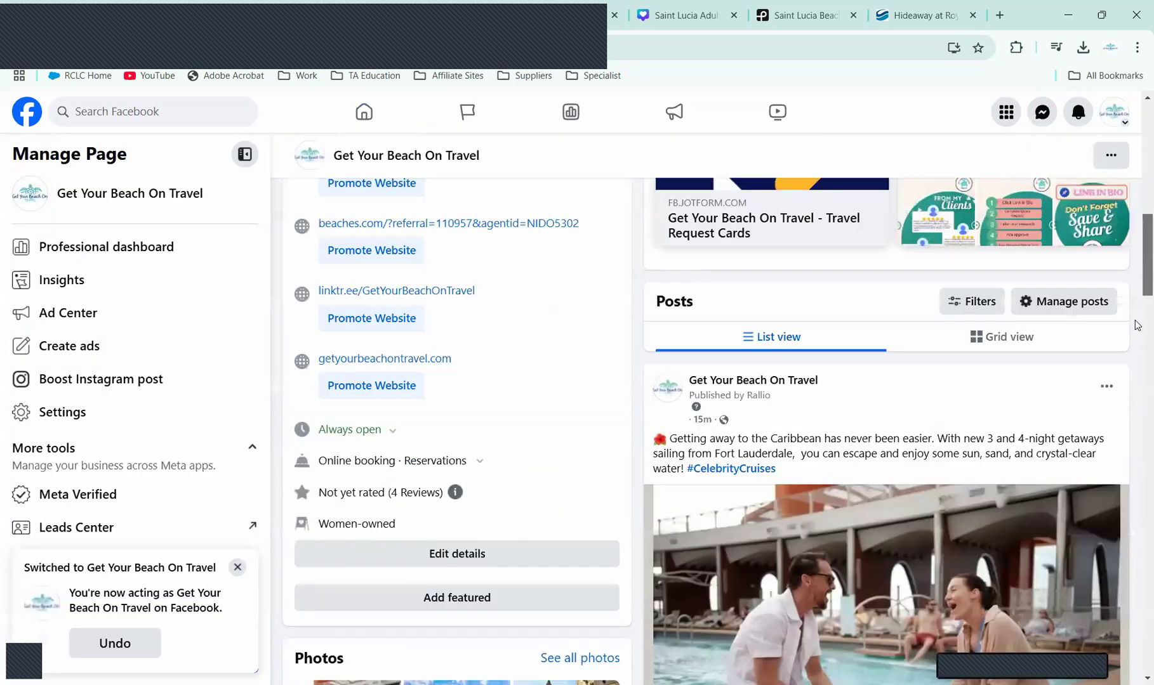
scroll(1136, 380, "down", 4)
scroll(1137, 408, "down", 3)
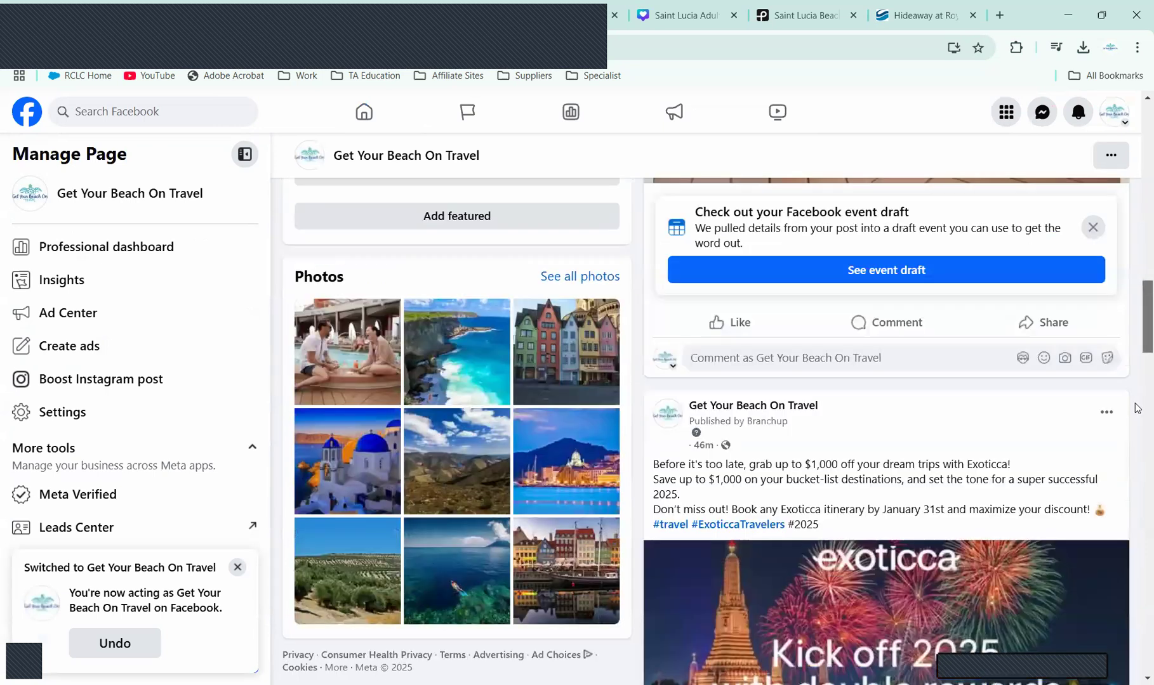
scroll(1136, 461, "down", 5)
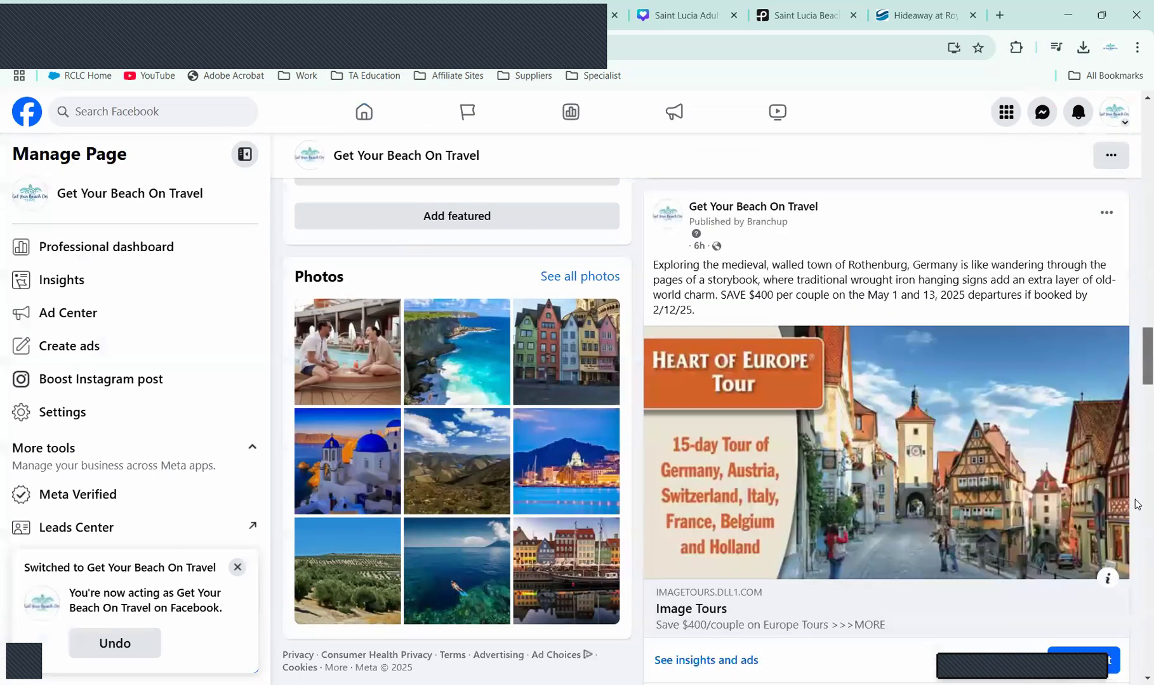
Step: Open the Page's notification about being mentioned in the Saint Lucia post
scroll(1137, 342, "up", 10)
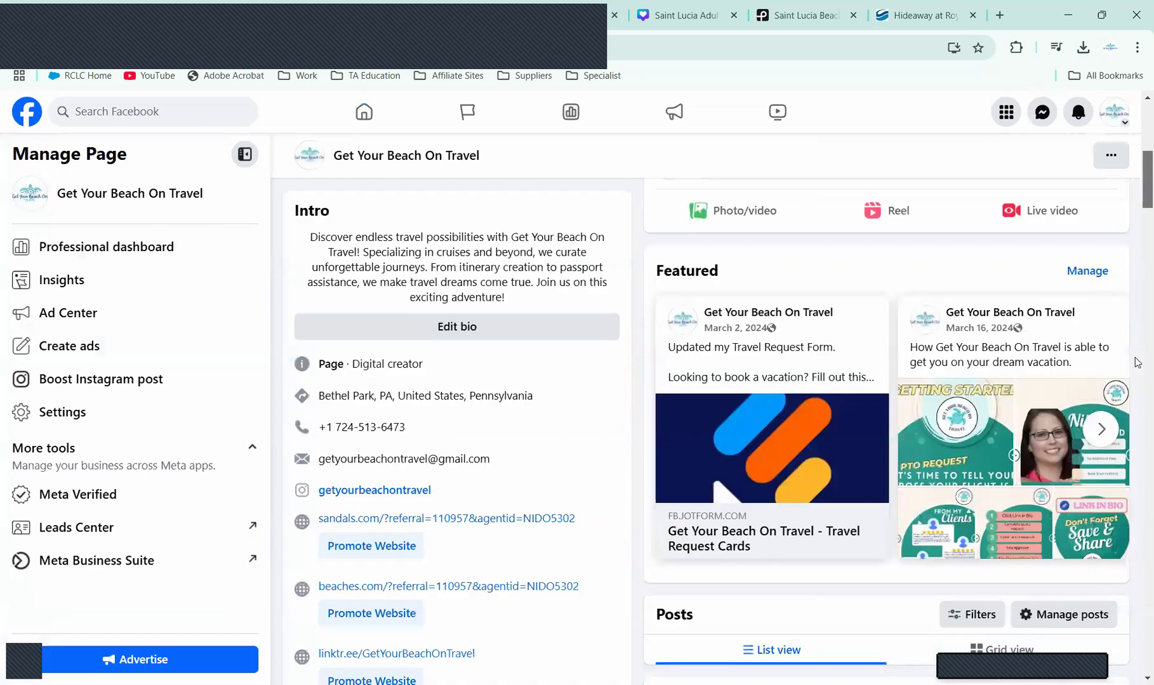
scroll(1137, 364, "down", 5)
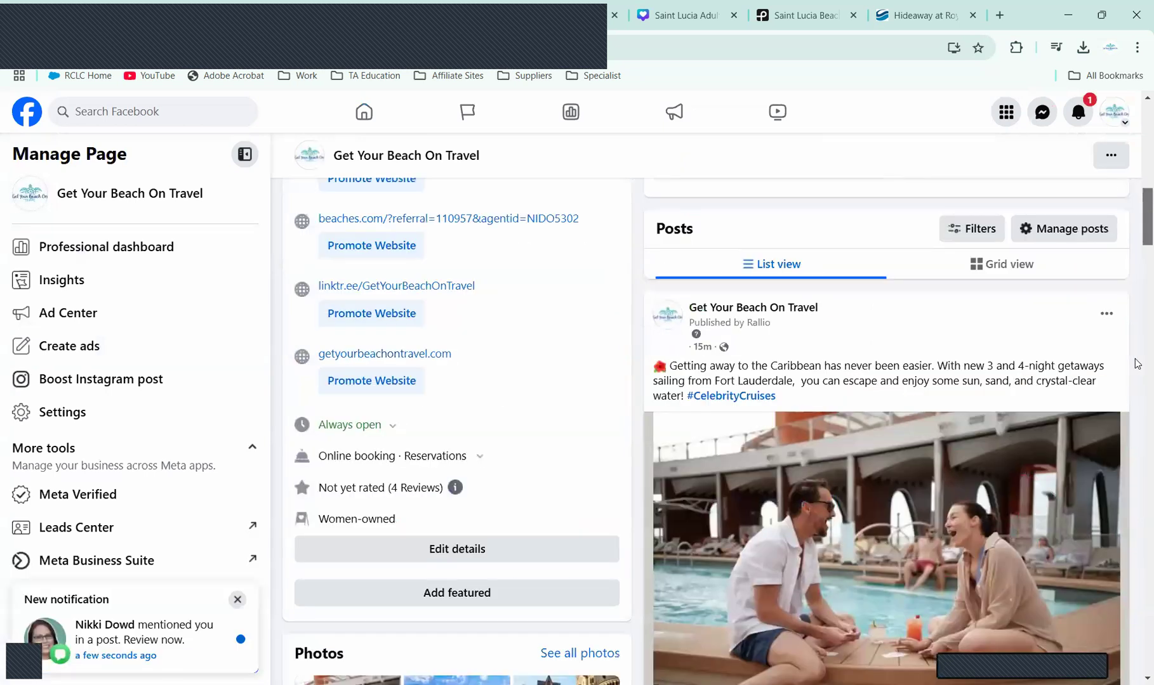
scroll(1137, 366, "down", 1)
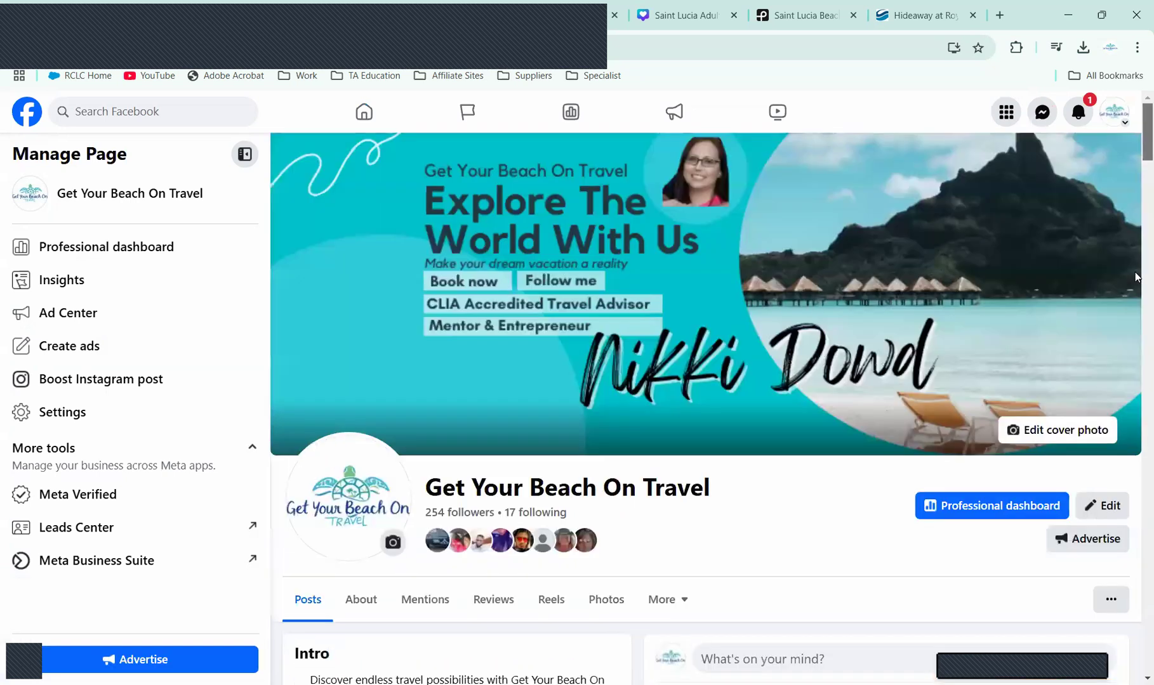
scroll(1138, 286, "up", 6)
left_click(1079, 111)
left_click(982, 200)
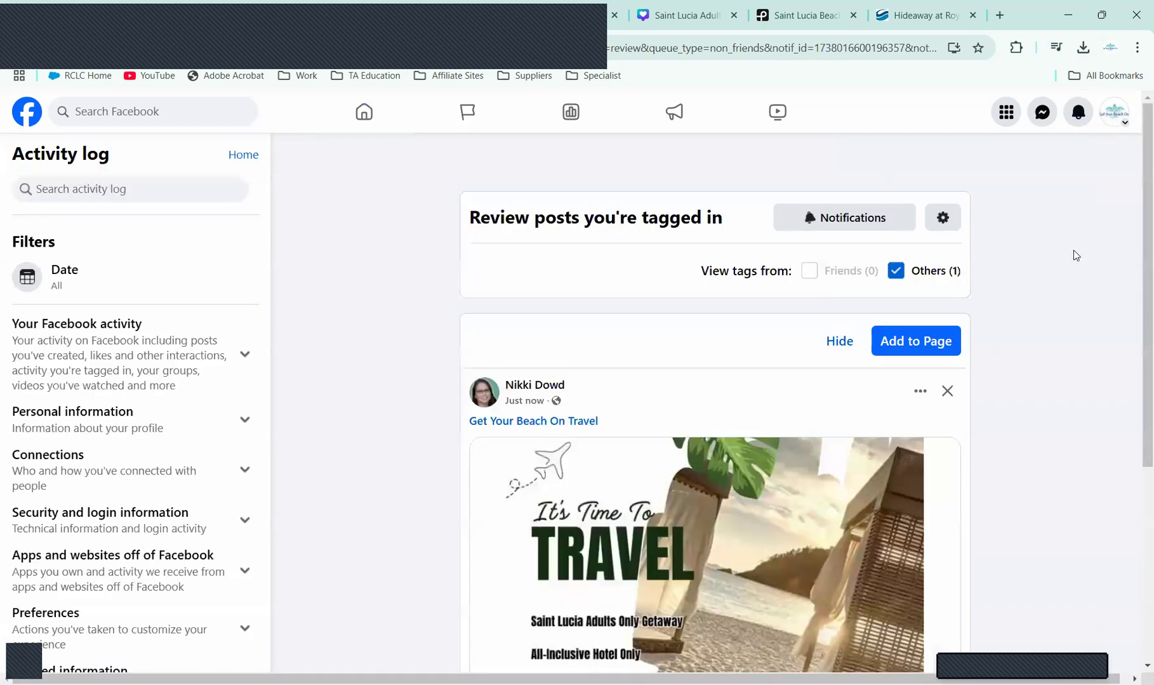
Step: Approve the tagged Saint Lucia post with Add to Page, then return to the home feed
scroll(1136, 315, "down", 2)
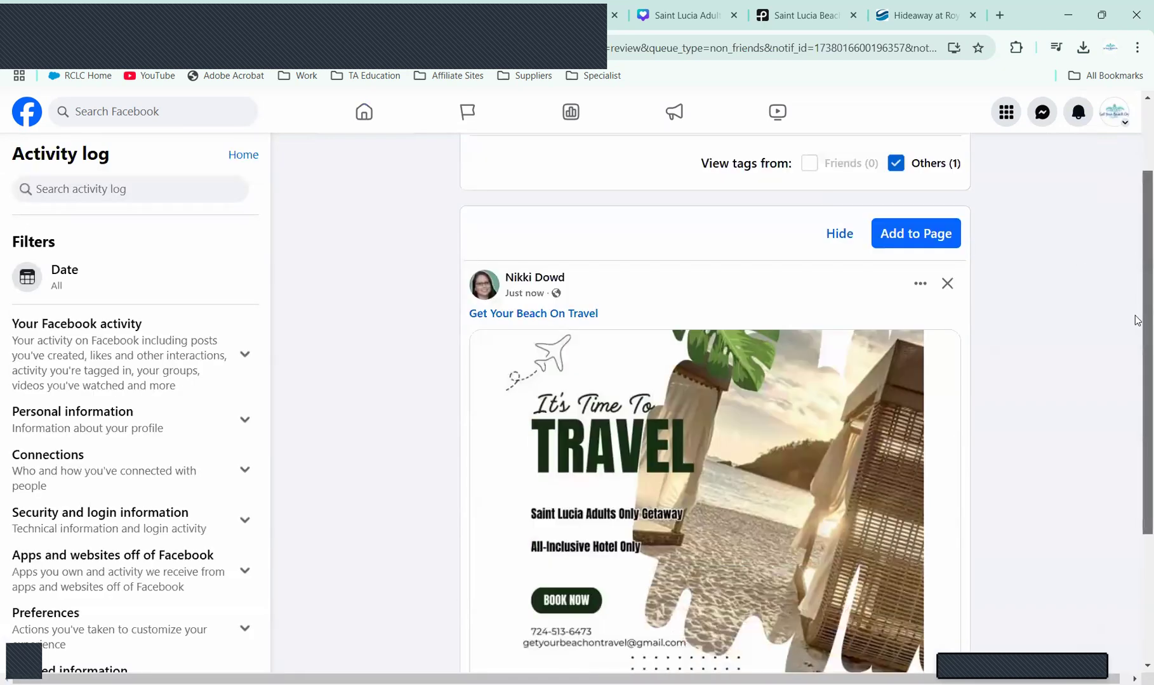
left_click(905, 234)
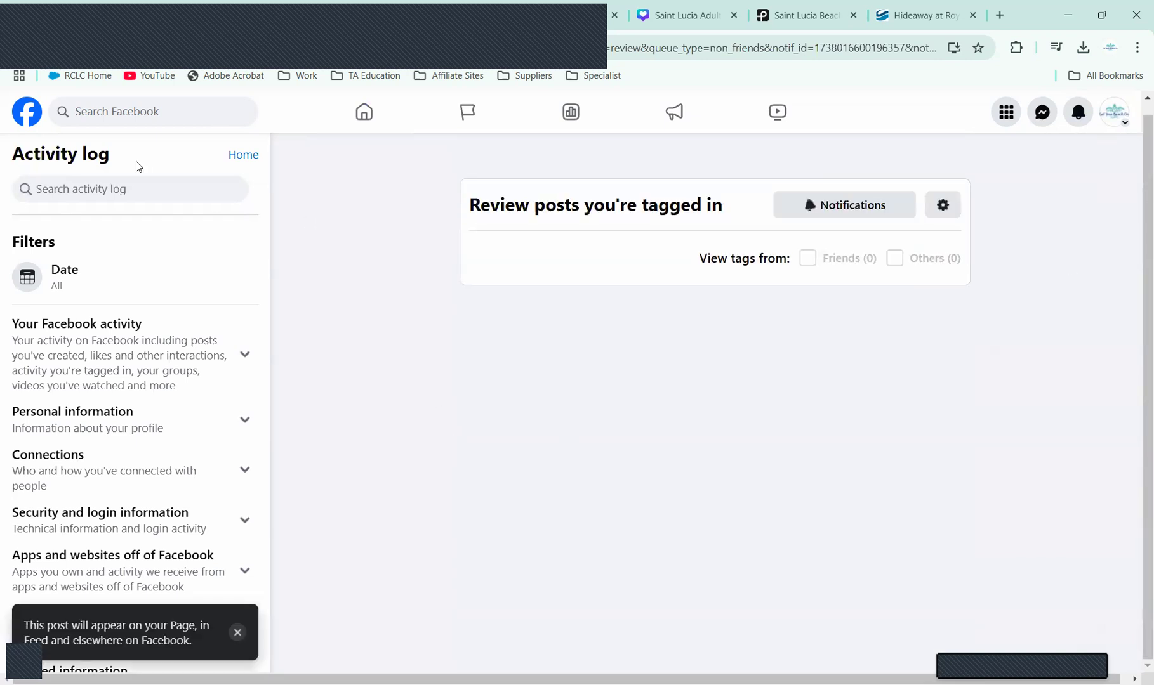
left_click(28, 116)
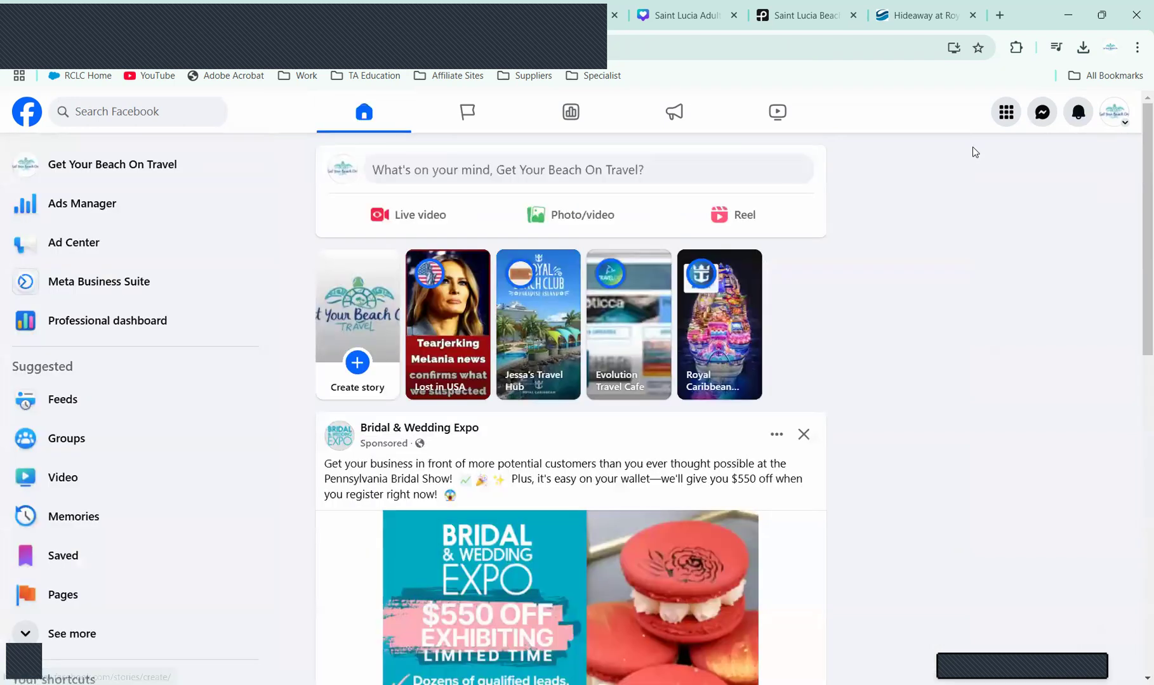
left_click(111, 171)
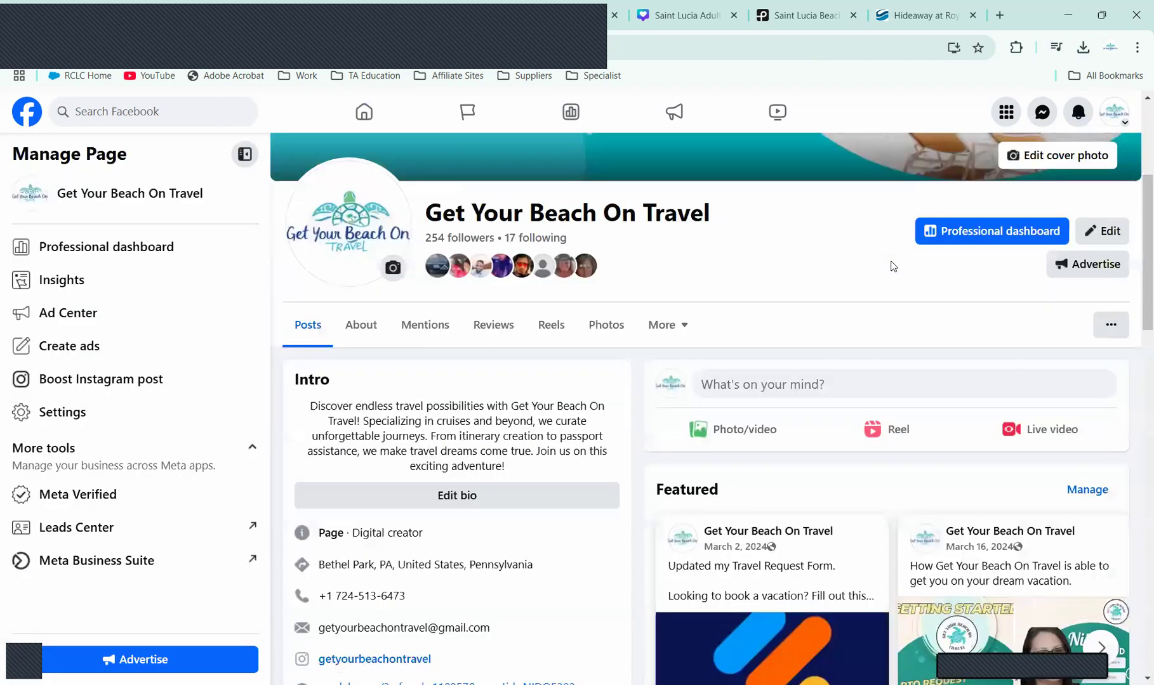
scroll(1137, 241, "down", 10)
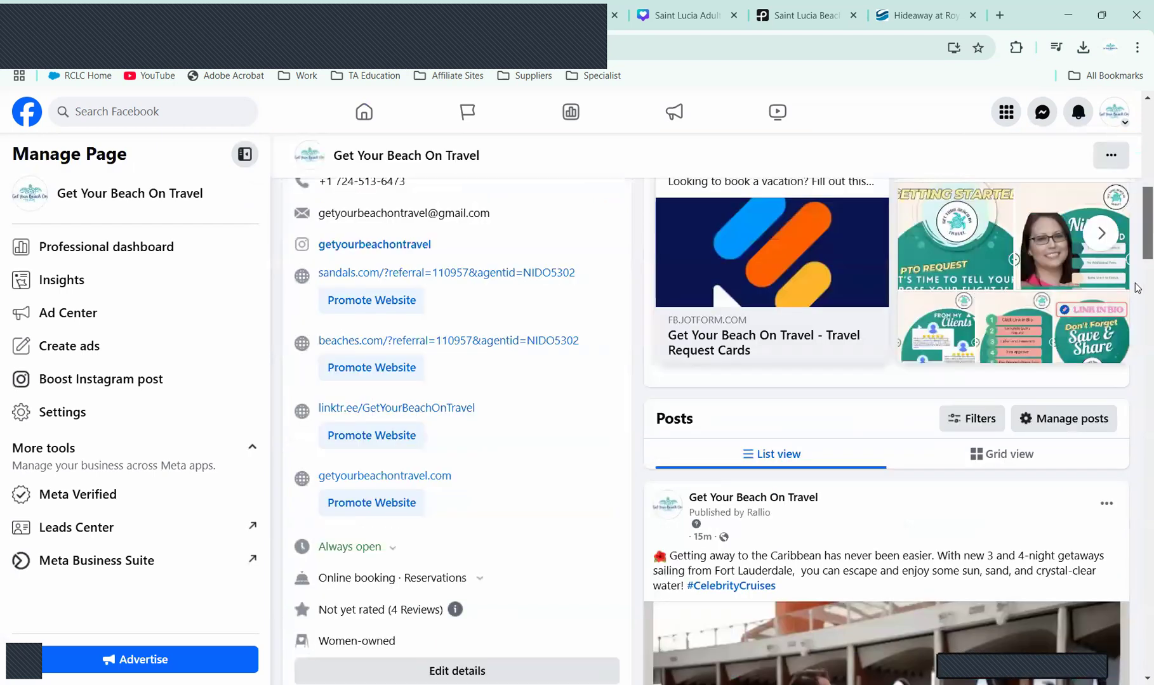
scroll(1137, 406, "down", 10)
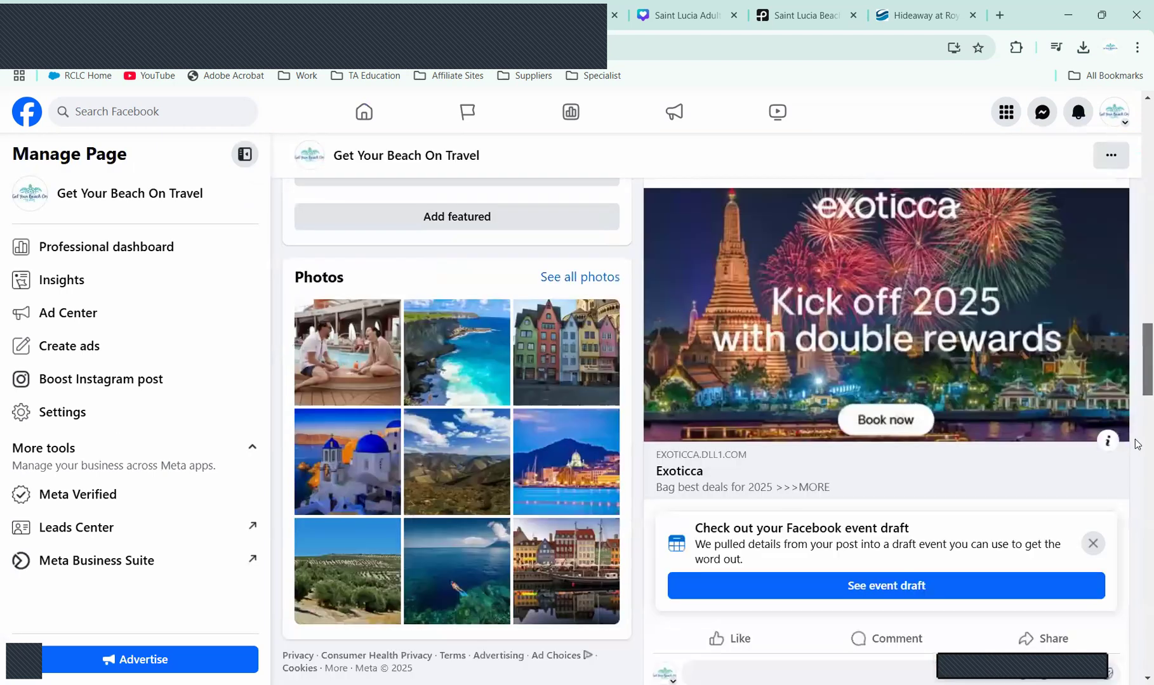
scroll(1137, 368, "up", 10)
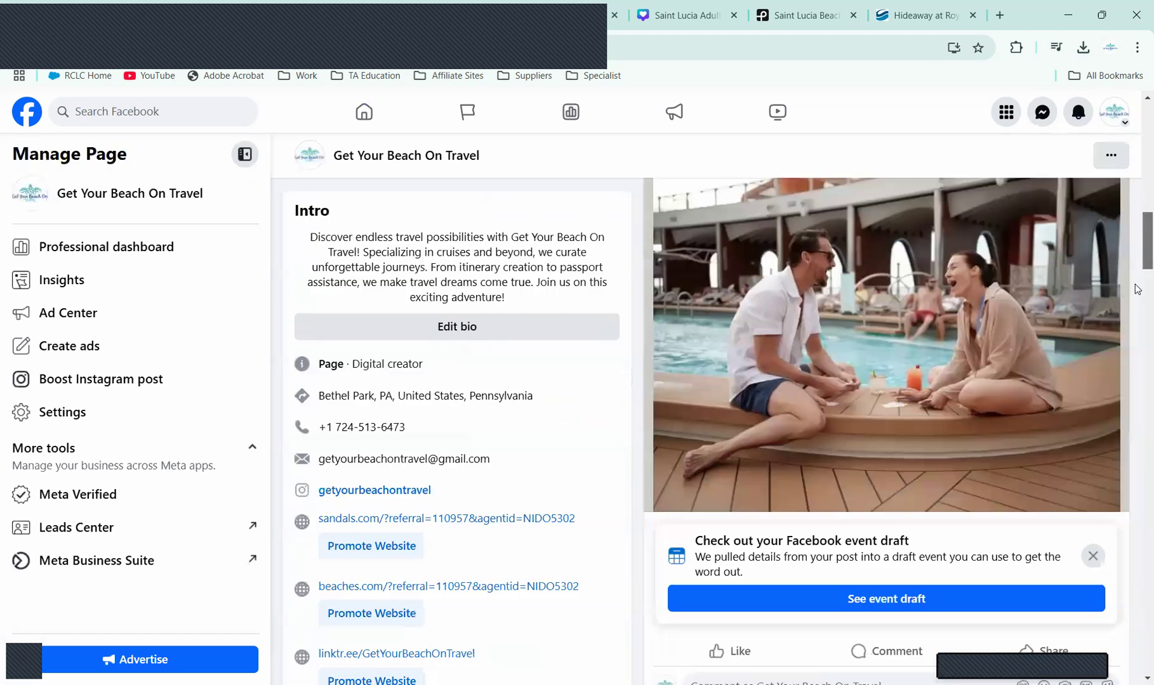
scroll(729, 269, "down", 1)
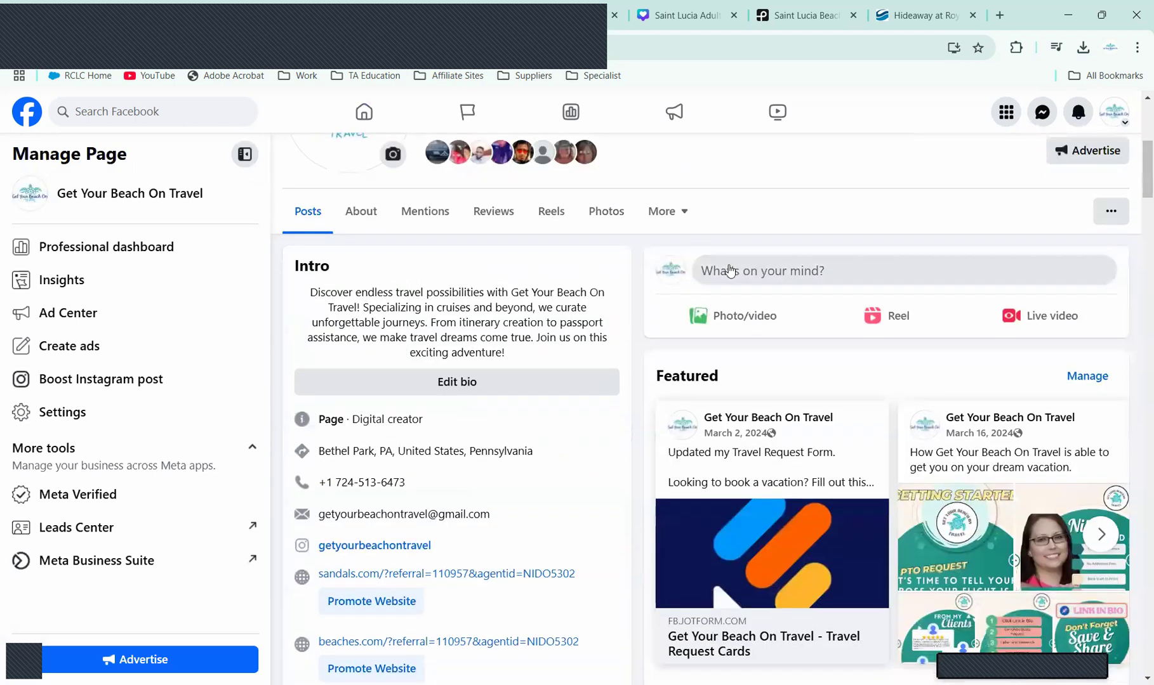
left_click(28, 114)
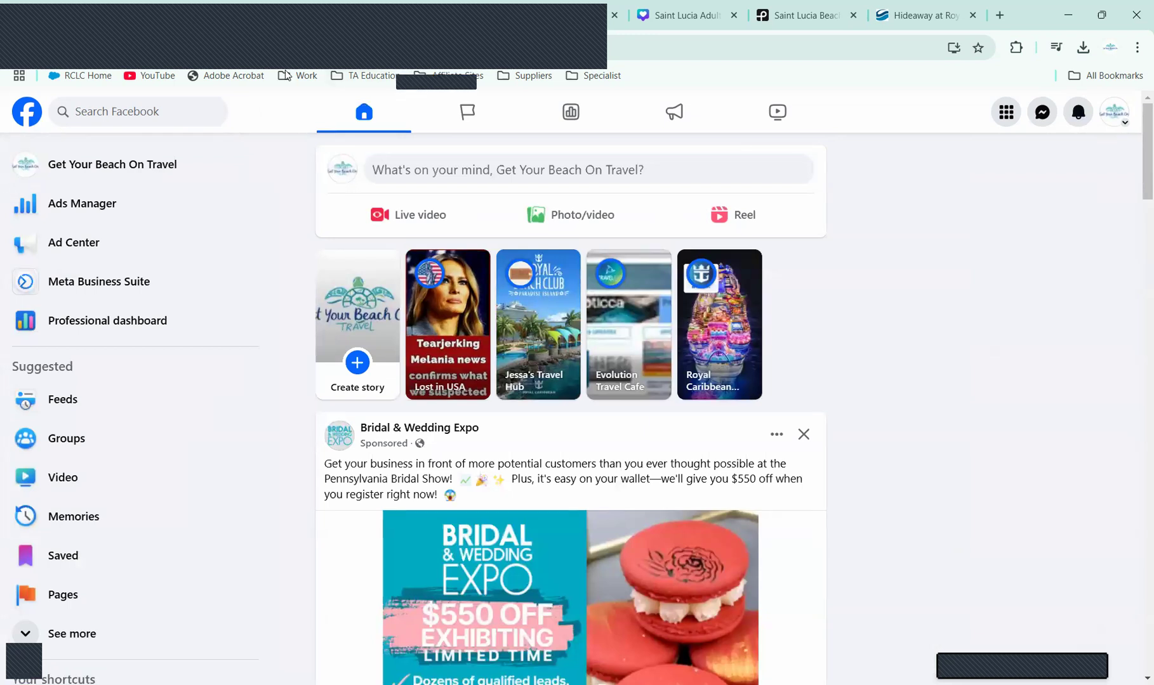
left_click(574, 21)
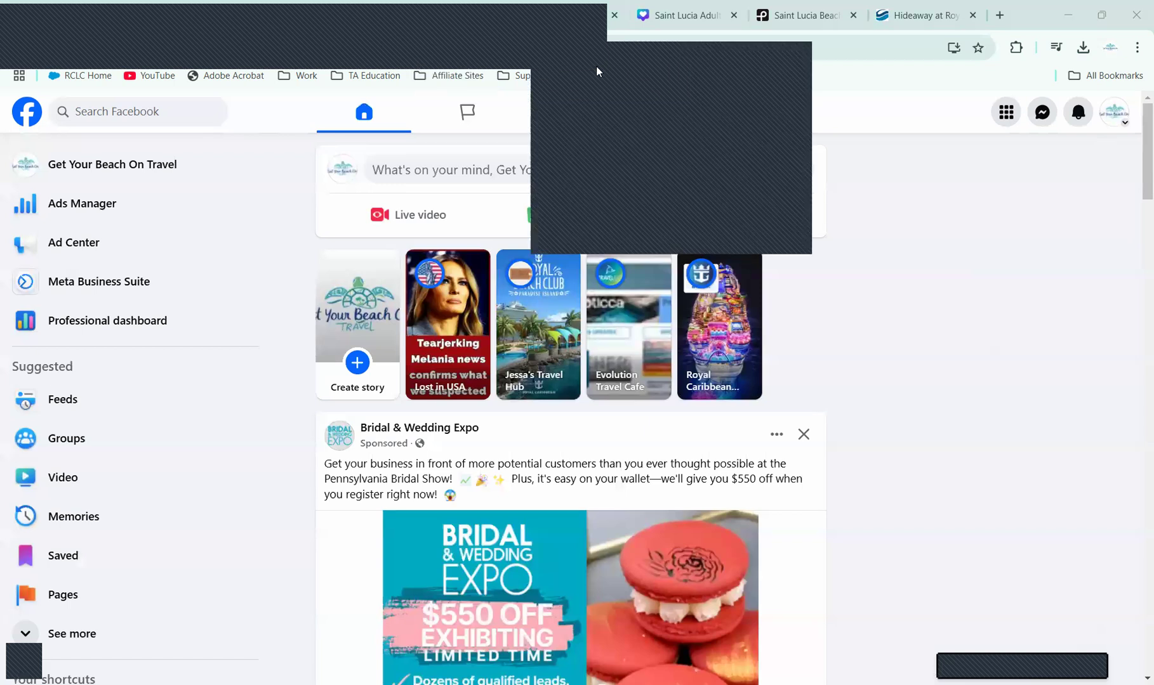